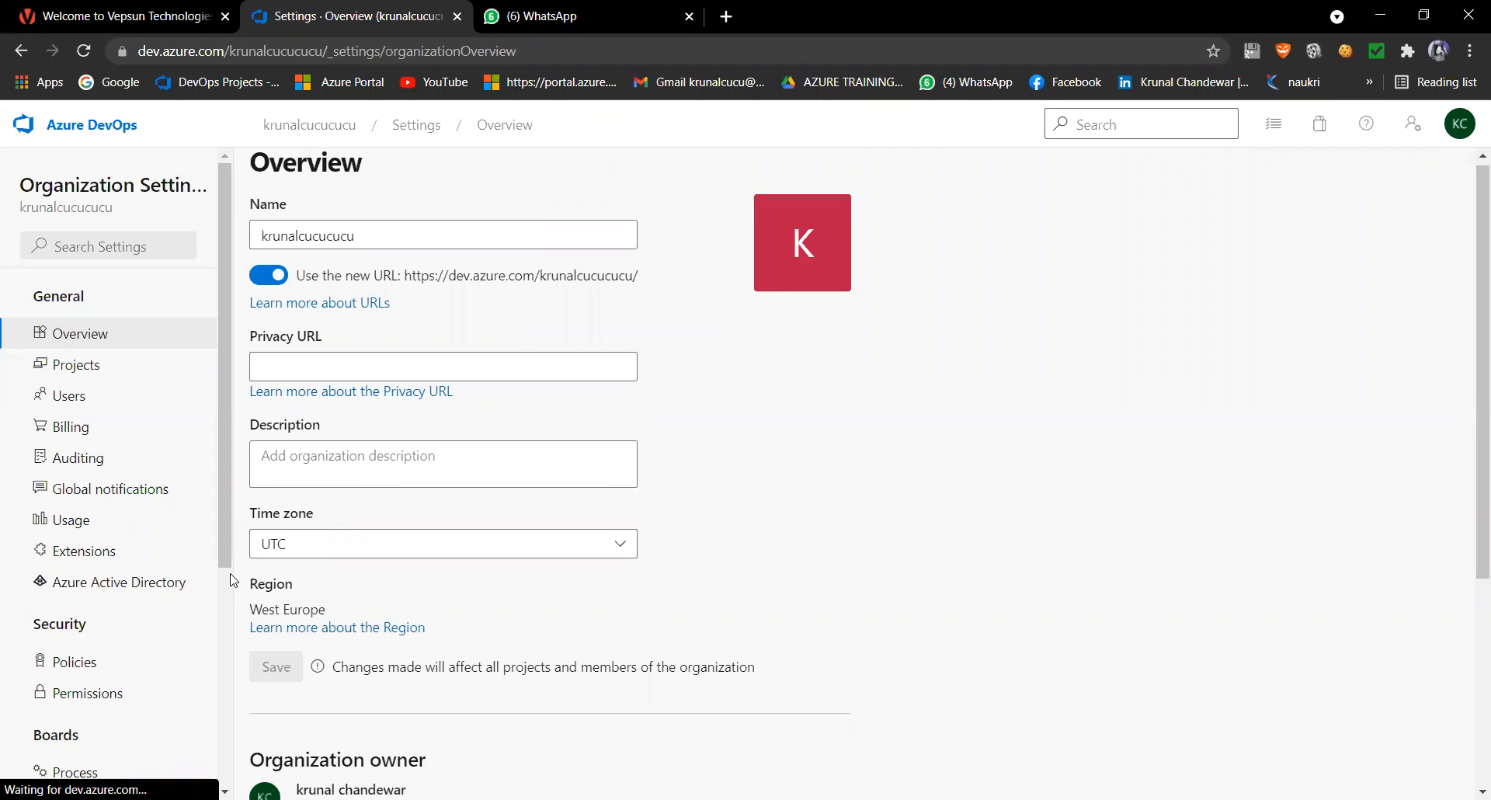
Step: Append CU to the organization name in the overview settings and submit the change
scroll(249, 590, "down", 2)
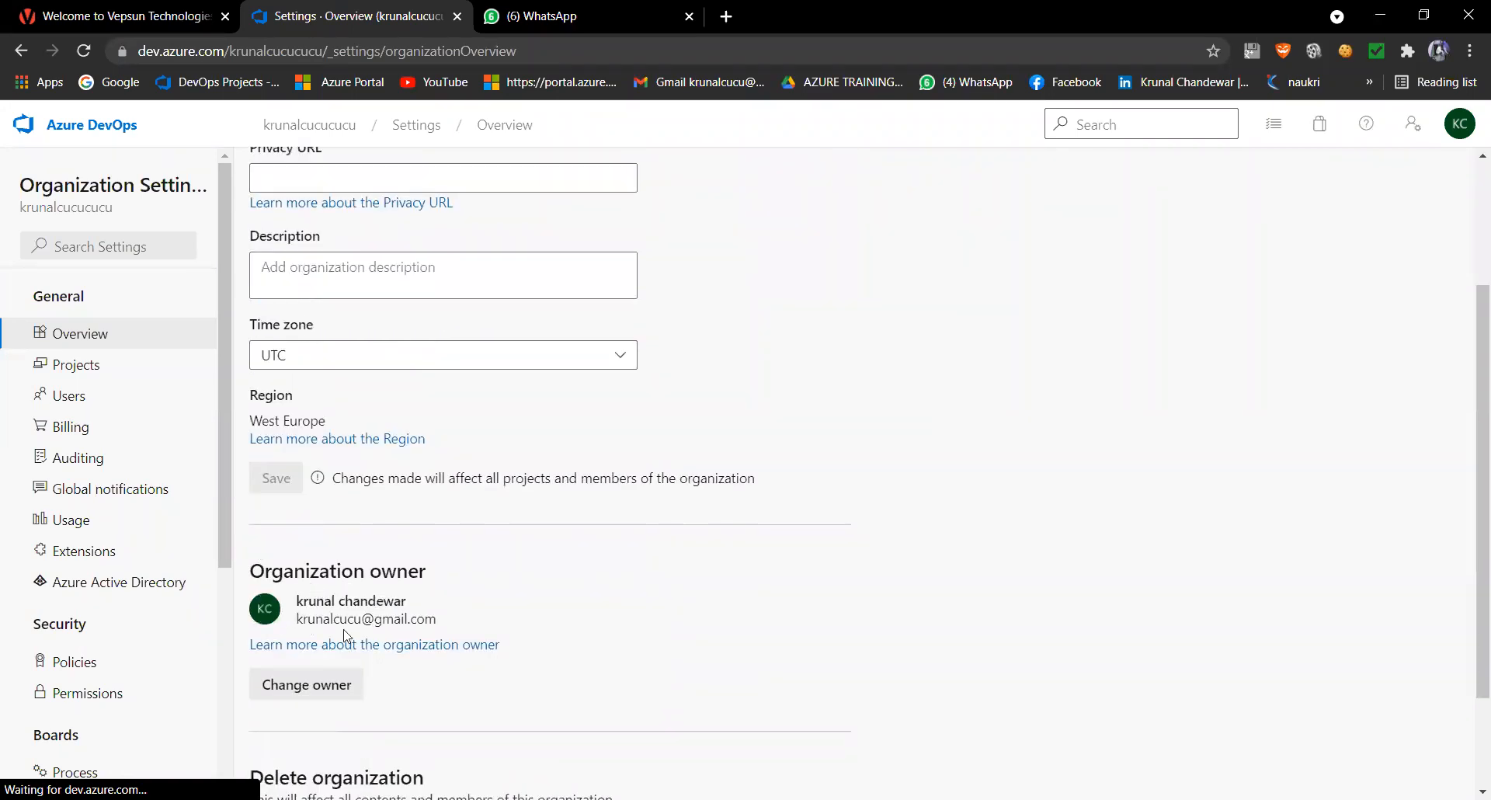
scroll(327, 613, "down", 2)
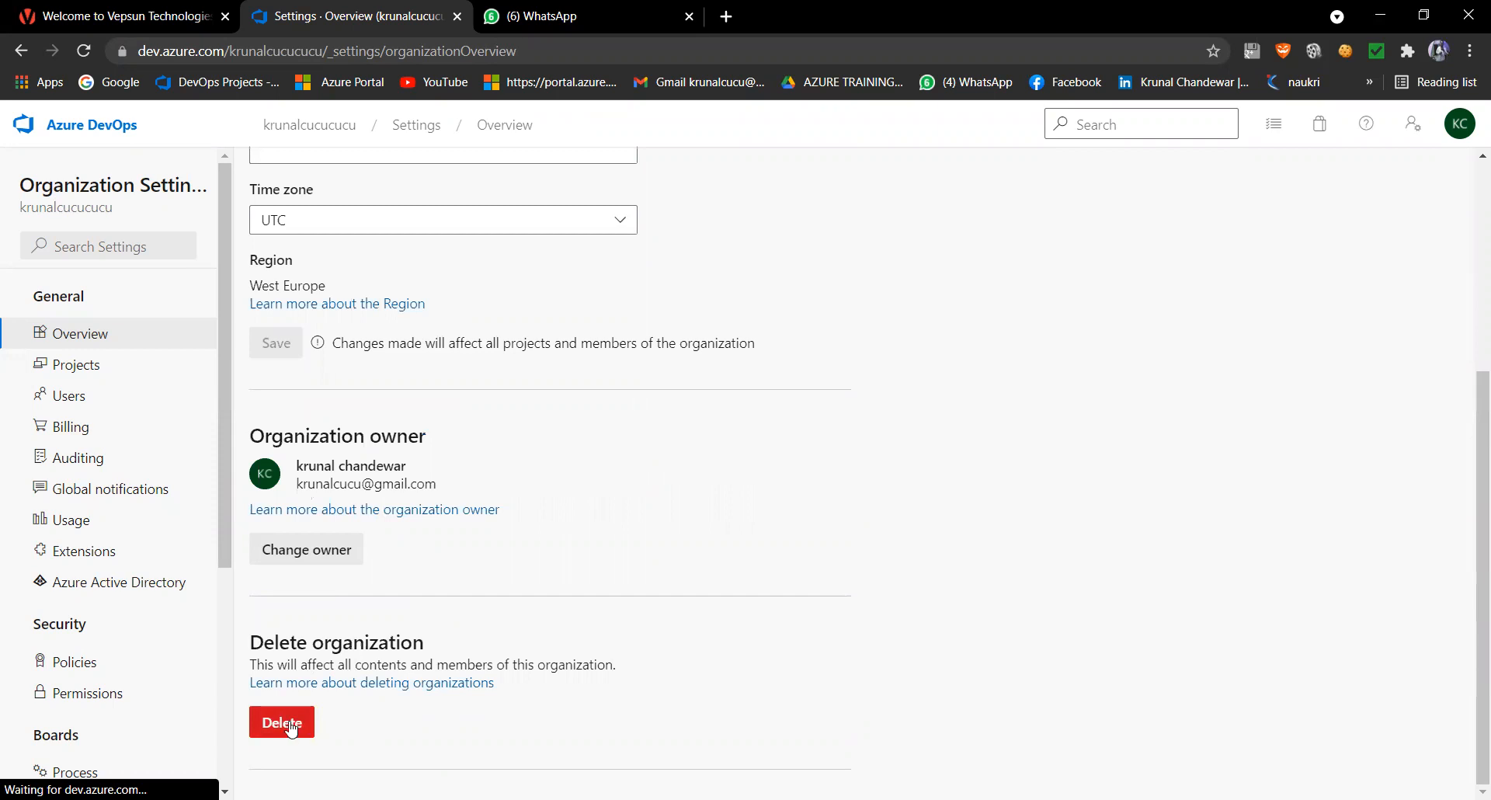
scroll(296, 653, "up", 5)
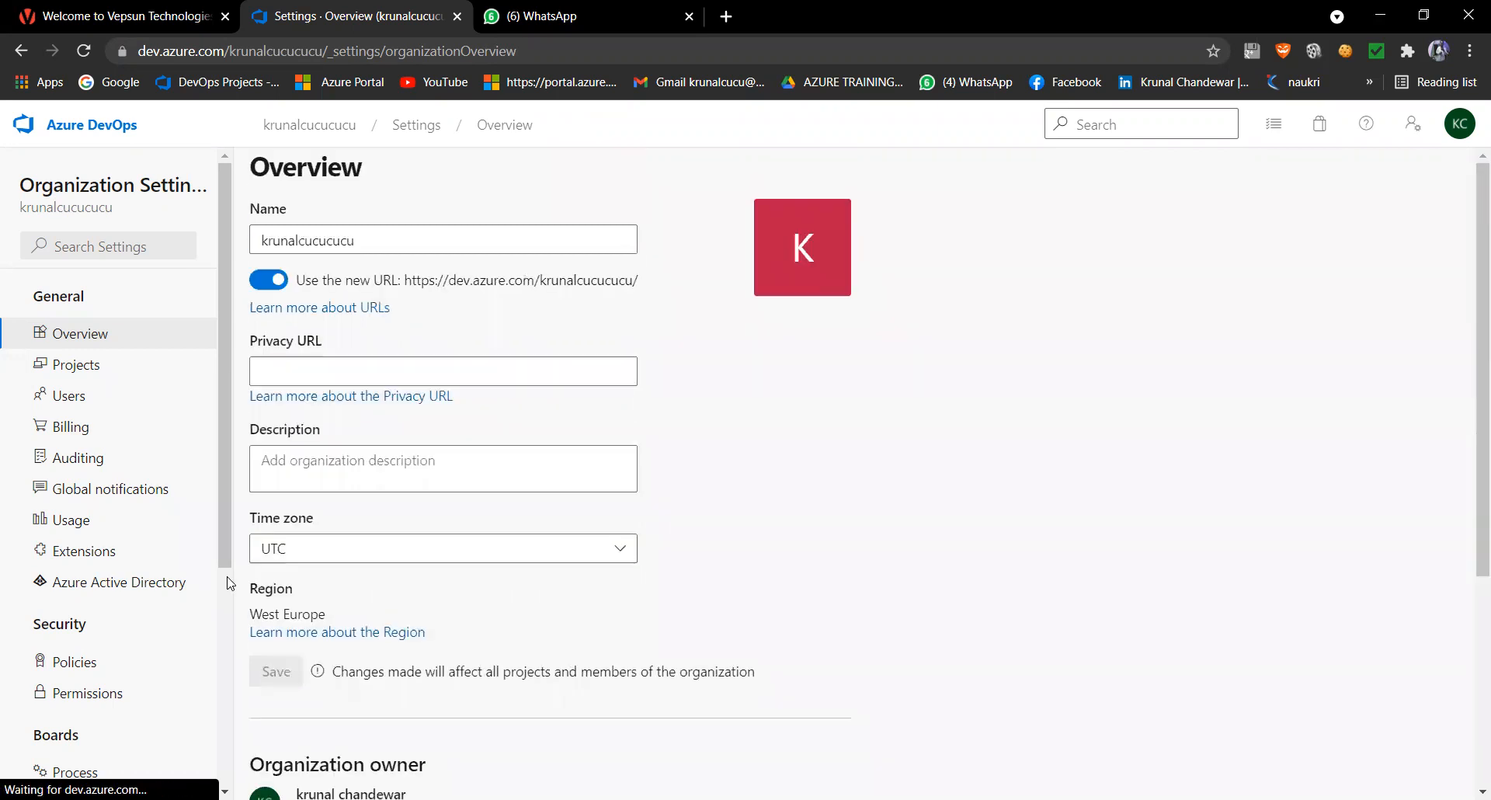
left_click(393, 237)
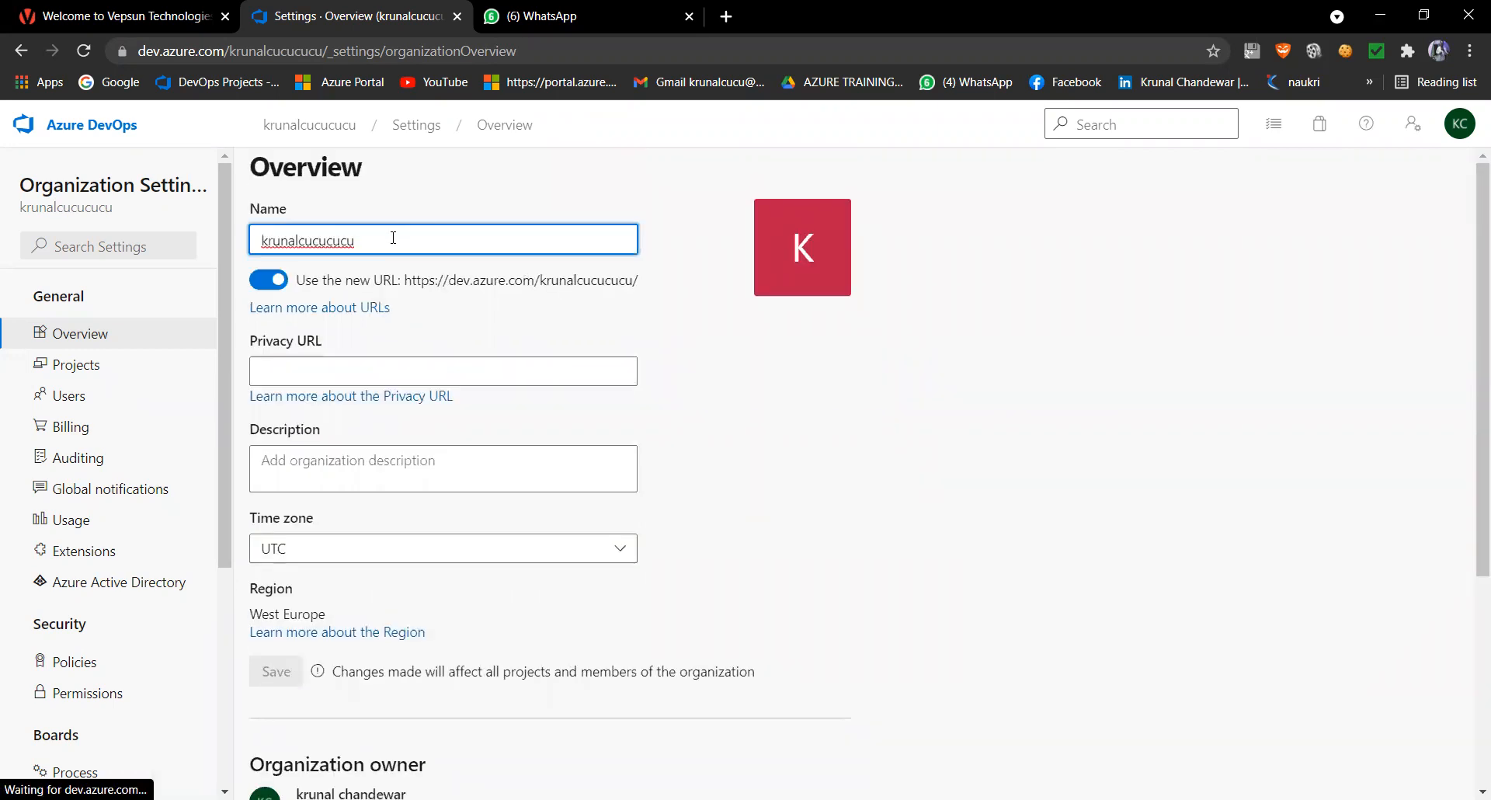
type("XX")
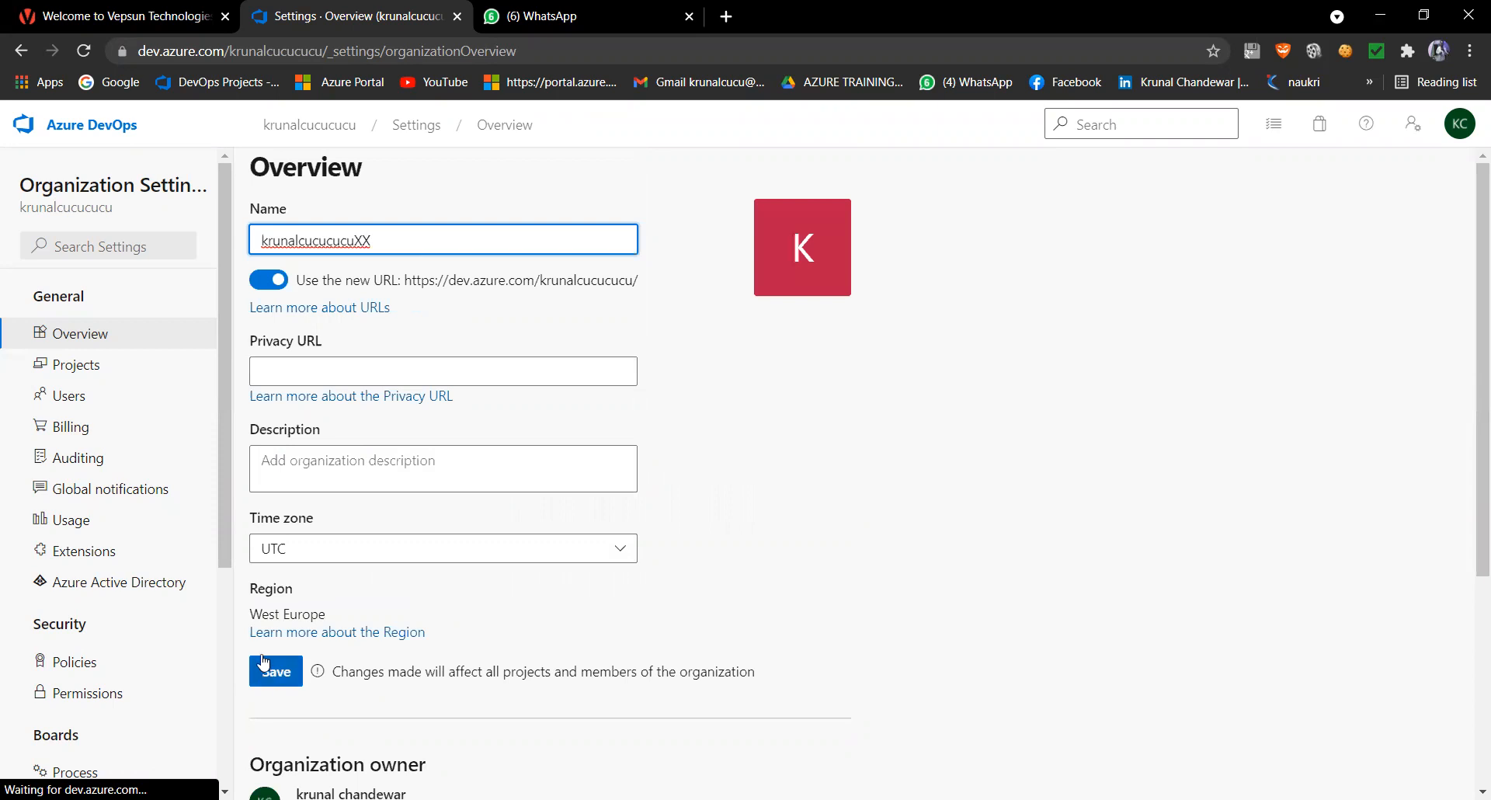
key("BackSpace")
key("BackSpace")
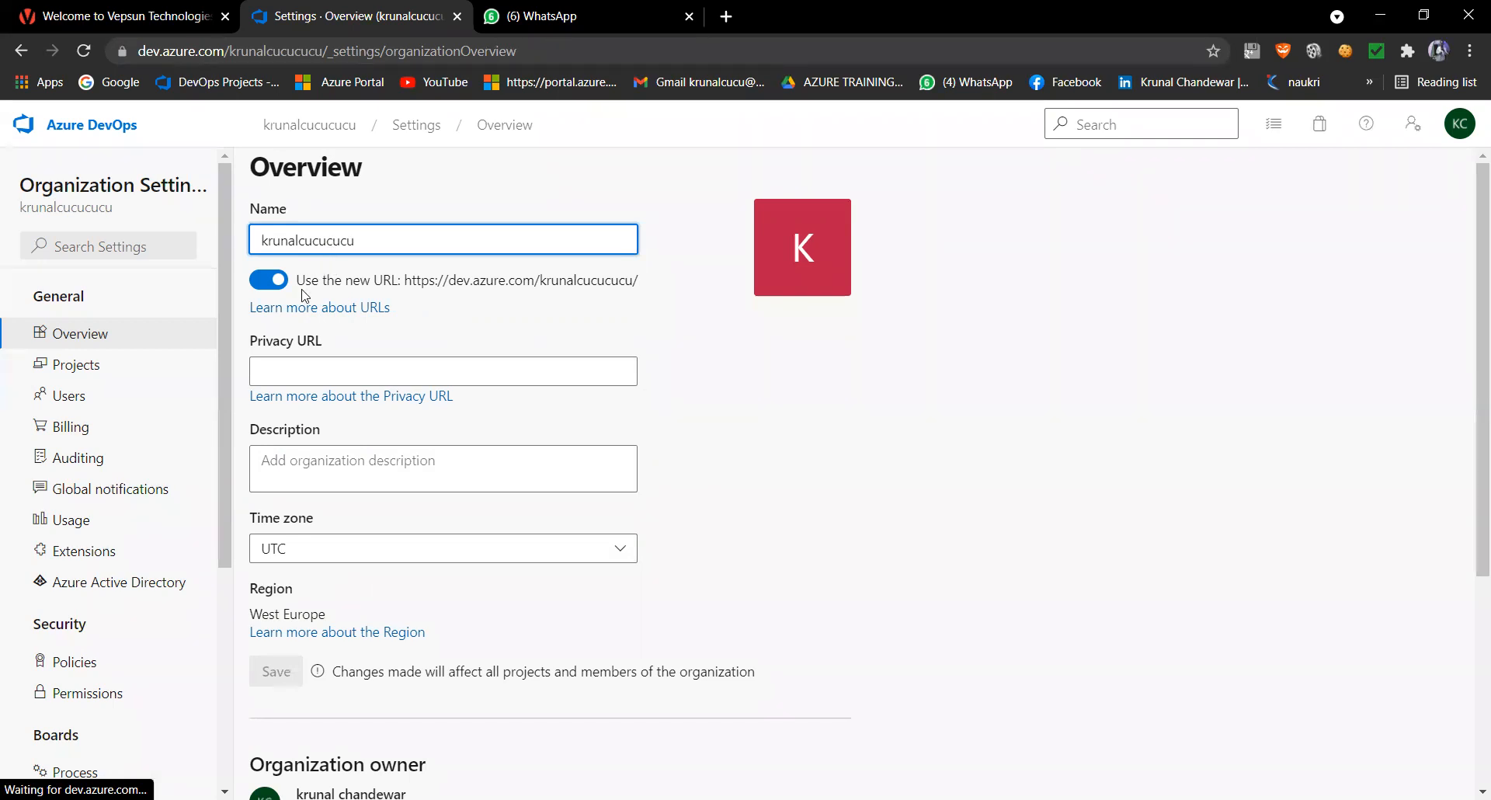
type("cuCU")
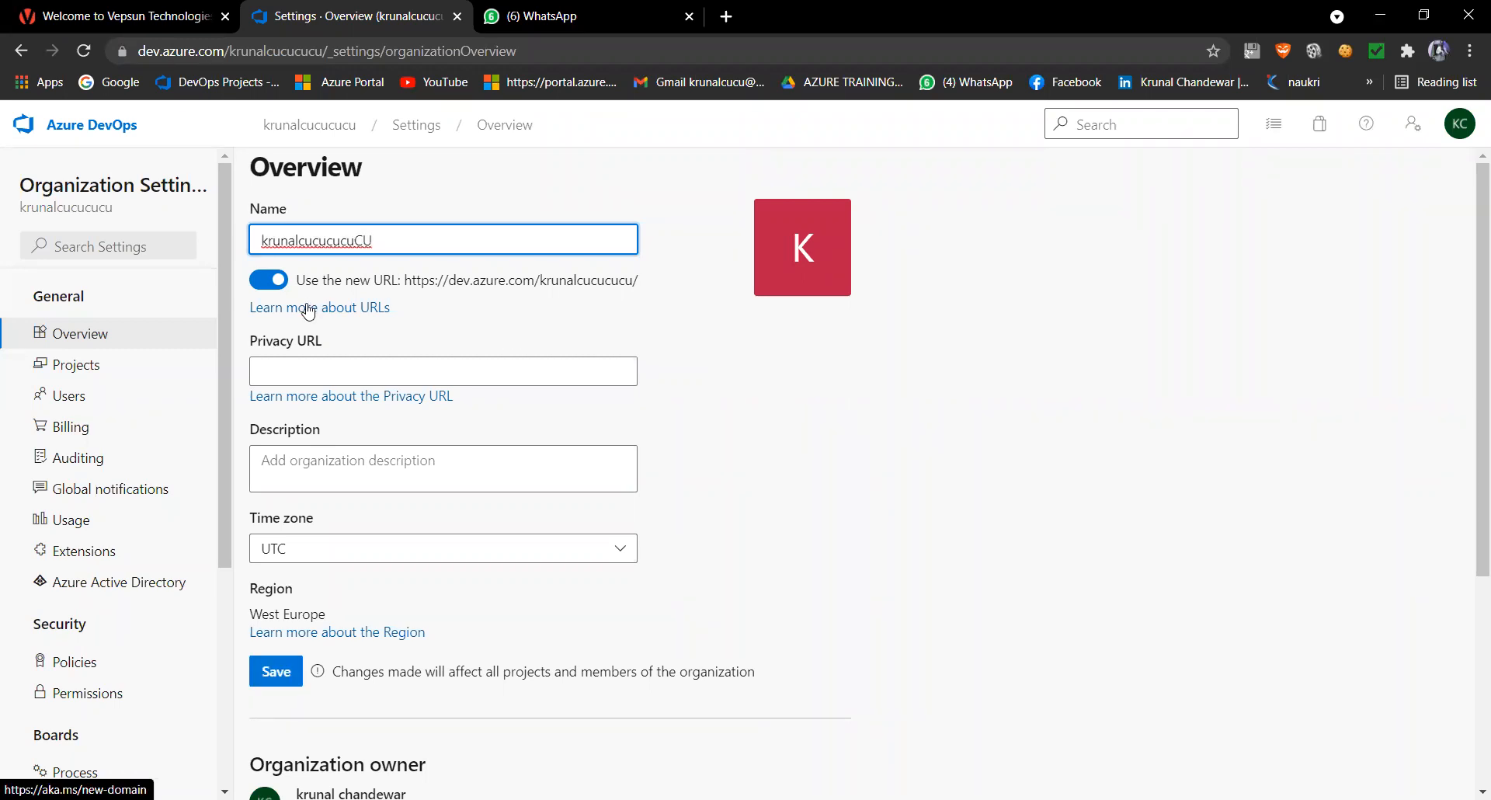
left_click(276, 671)
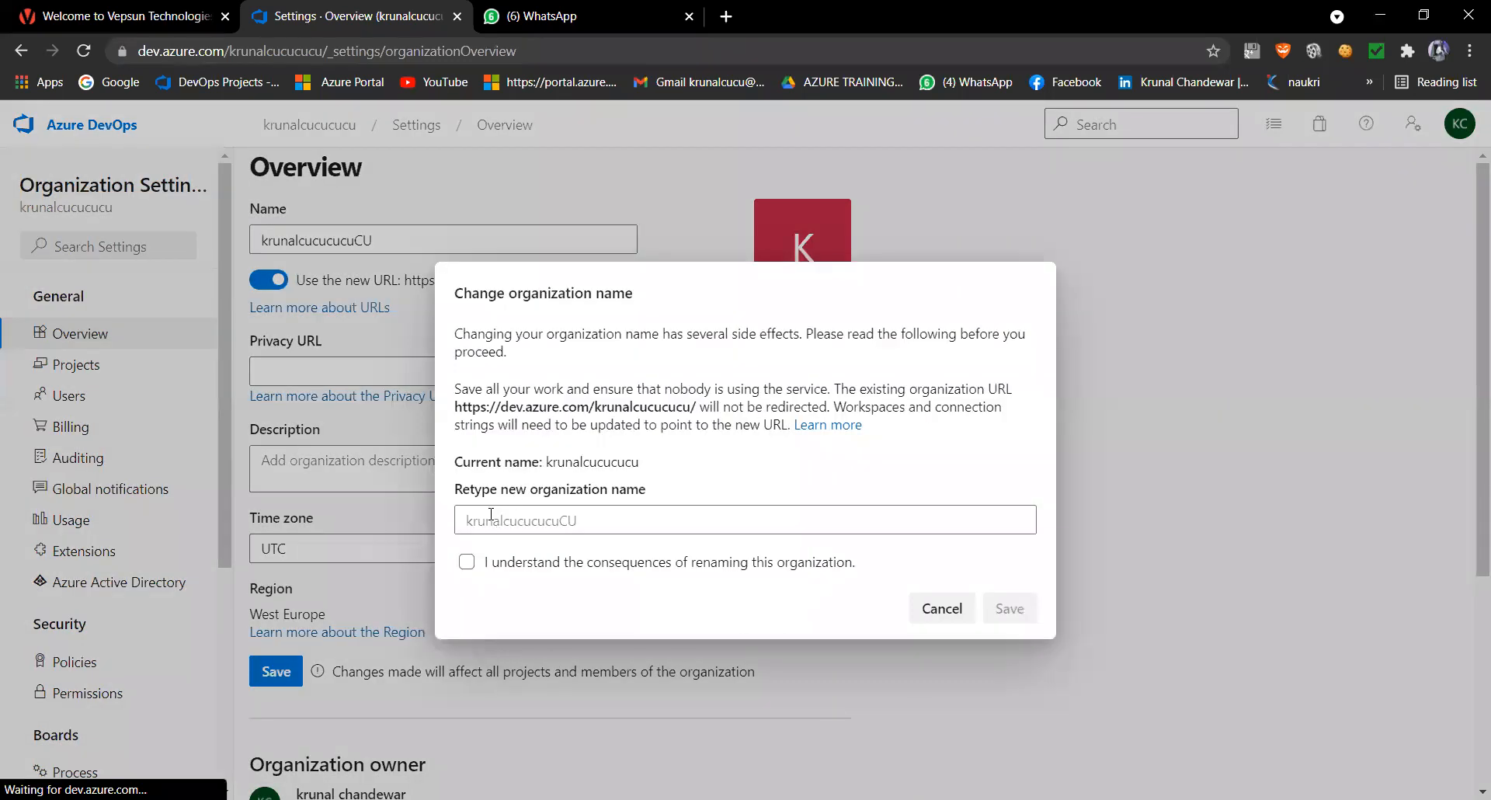
Step: Try to confirm the organization rename by retyping the new name and acknowledging the consequences of renaming
left_click(491, 514)
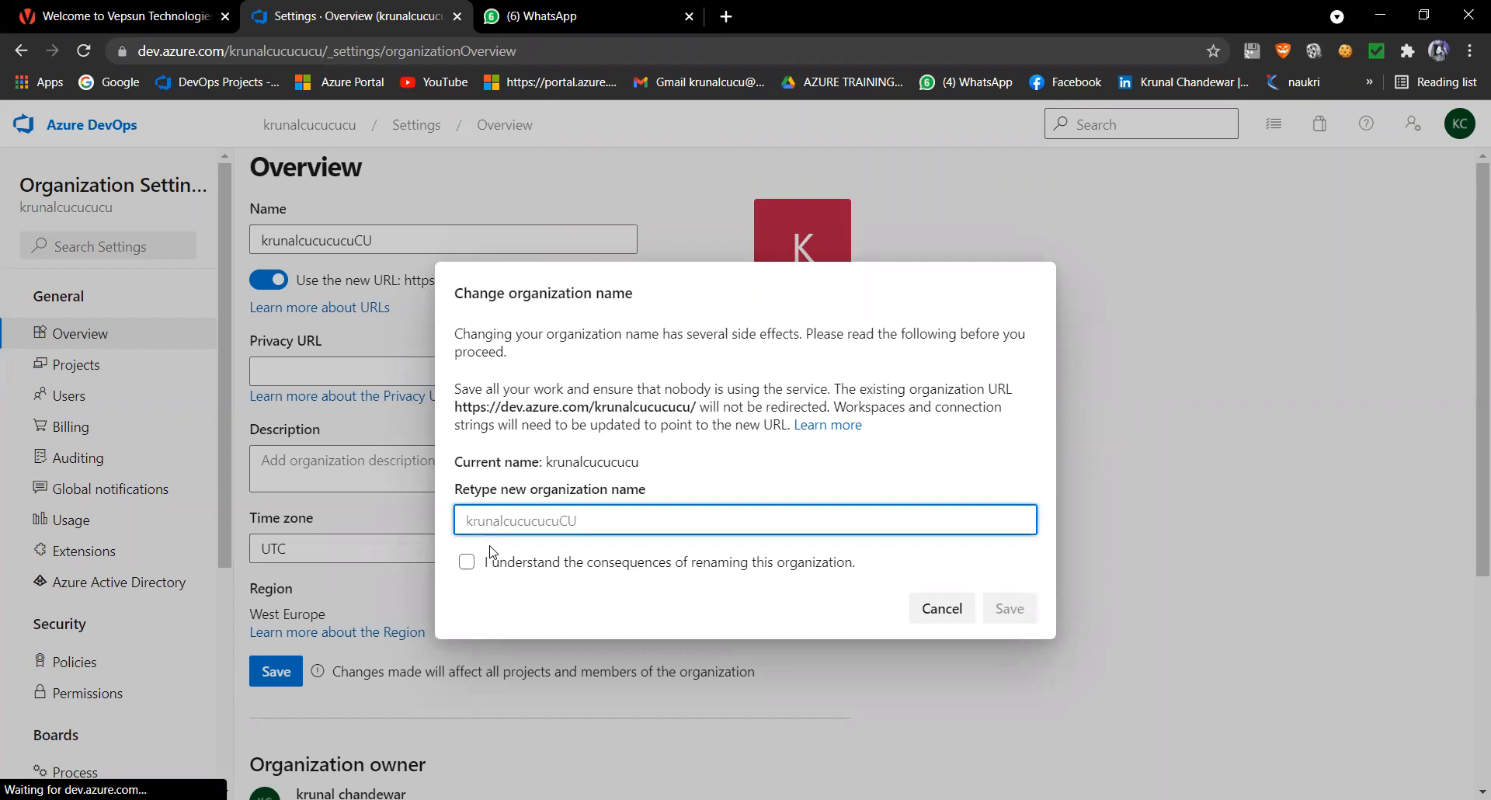
type("KR")
key("BackSpace")
key("BackSpace")
type("kru")
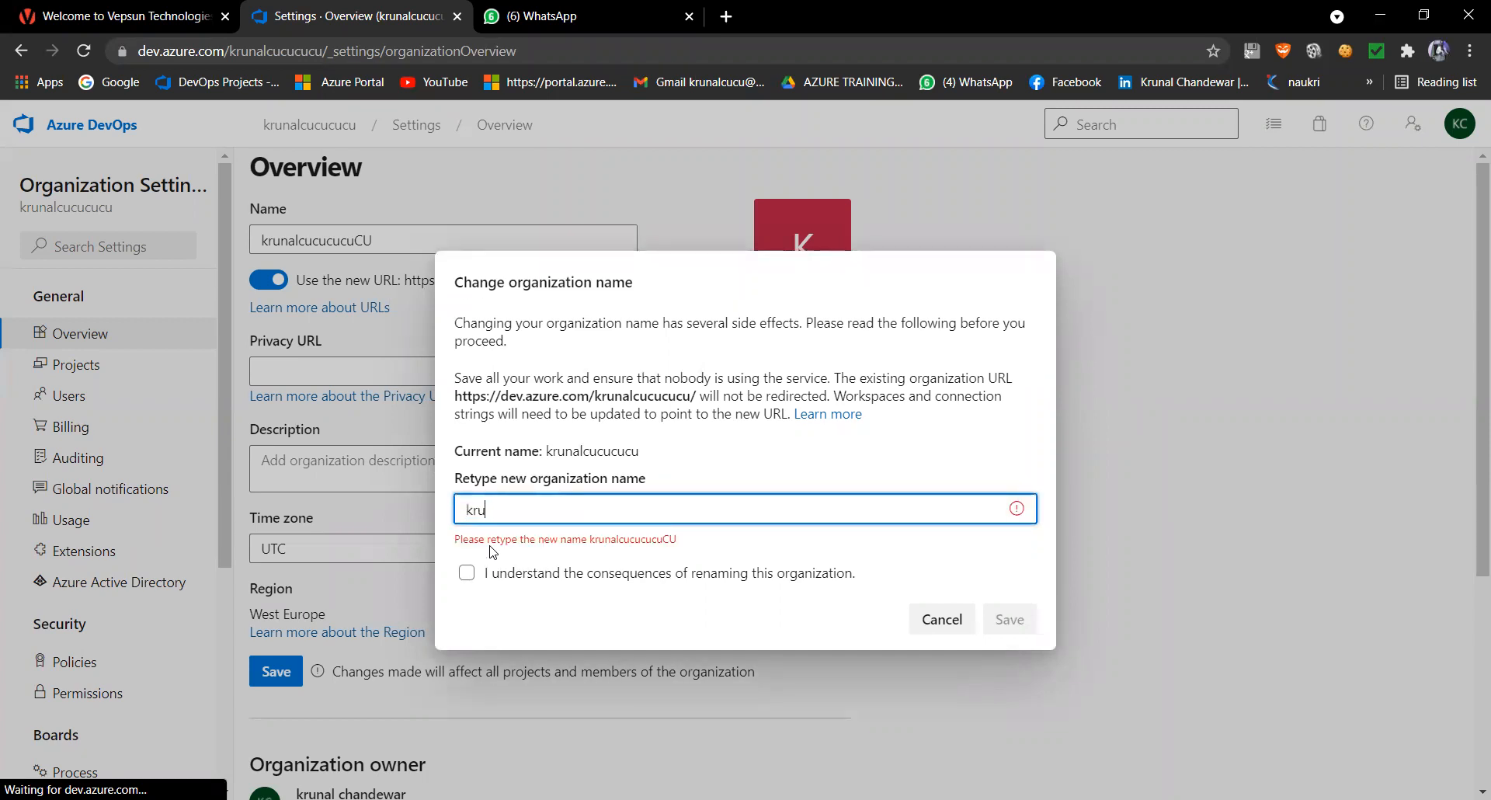
type("nalcucucucCU")
left_click(467, 575)
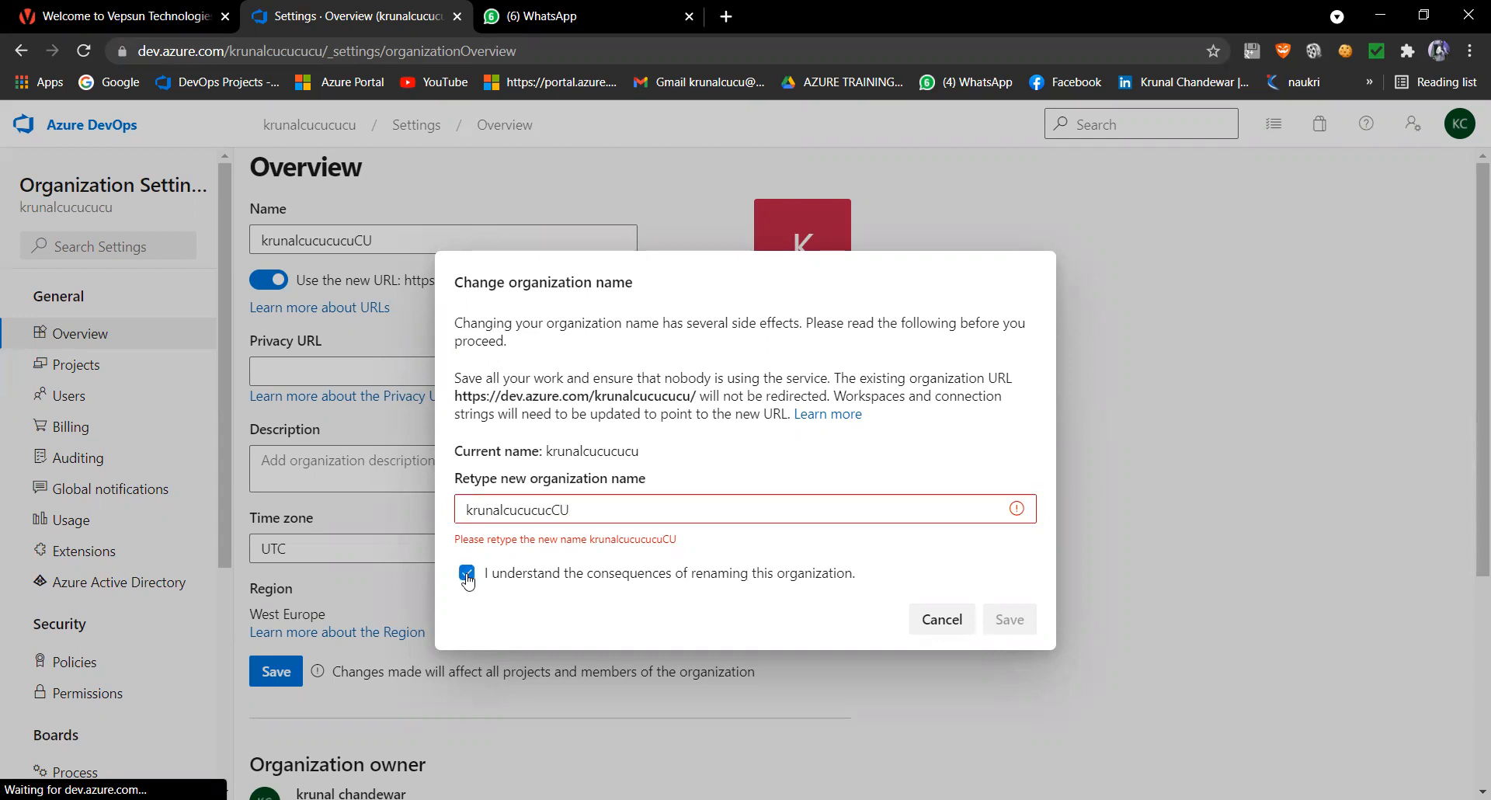
Step: Clear the retyped organization name and cancel the rename
left_click(631, 511)
key("BackSpace")
key("BackSpace")
key("BackSpace")
key("BackSpace")
key("BackSpace")
key("BackSpace")
key("BackSpace")
key("BackSpace")
key("BackSpace")
key("BackSpace")
key("BackSpace")
key("BackSpace")
key("BackSpace")
key("BackSpace")
key("BackSpace")
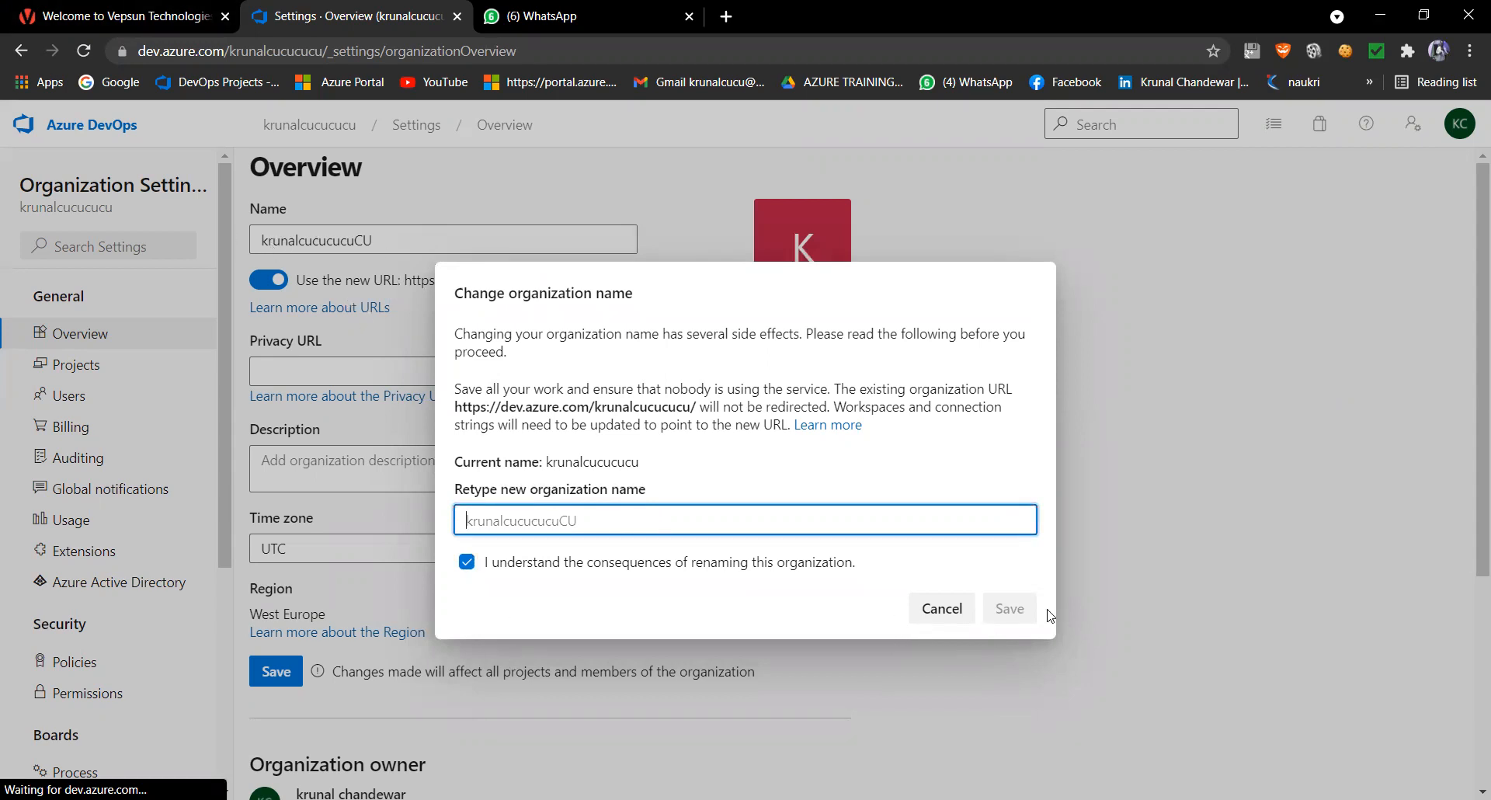
left_click(943, 609)
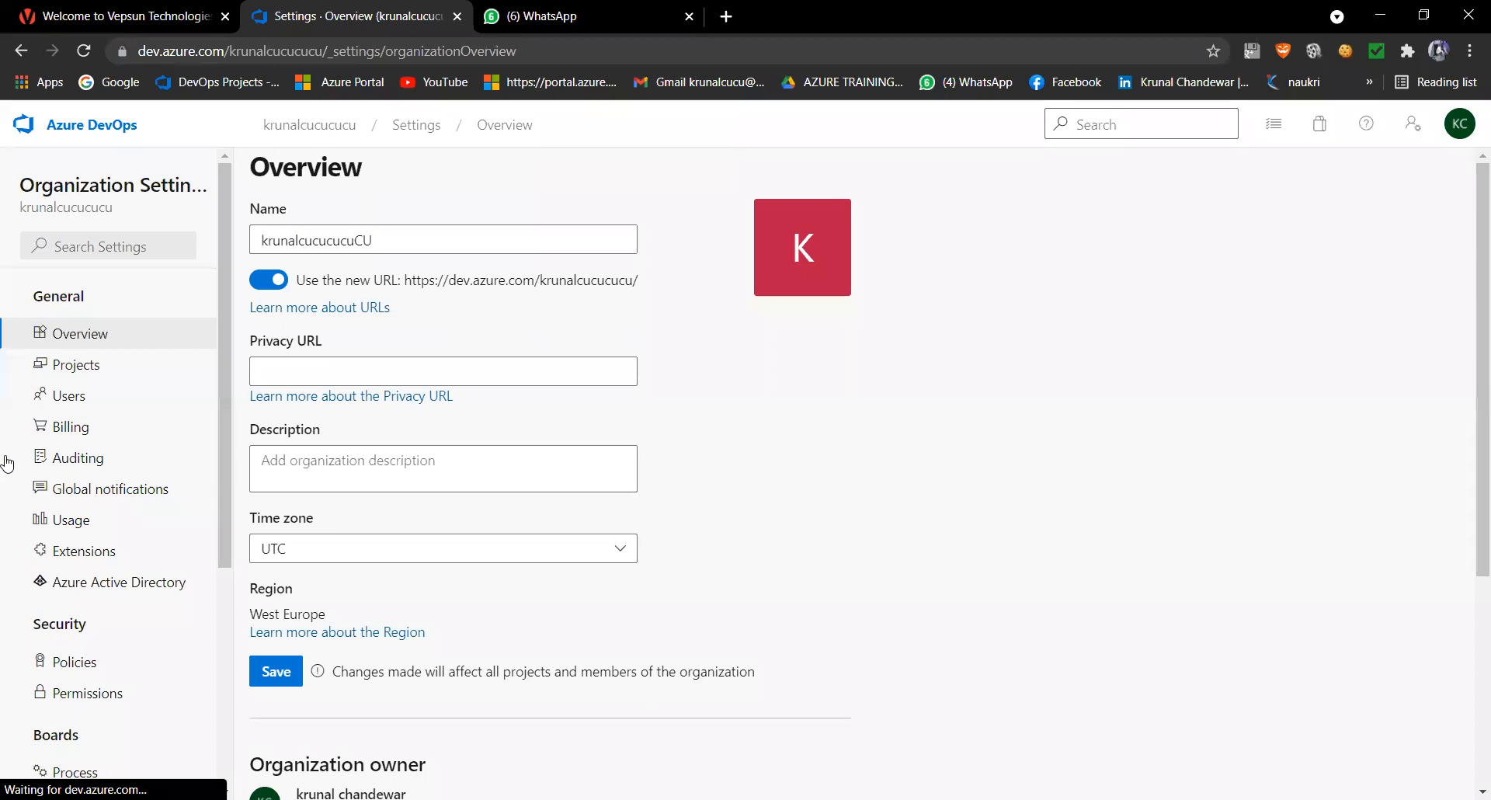
Step: Return to the organization's home page and enter a person's first name as the new project's name
left_click(97, 130)
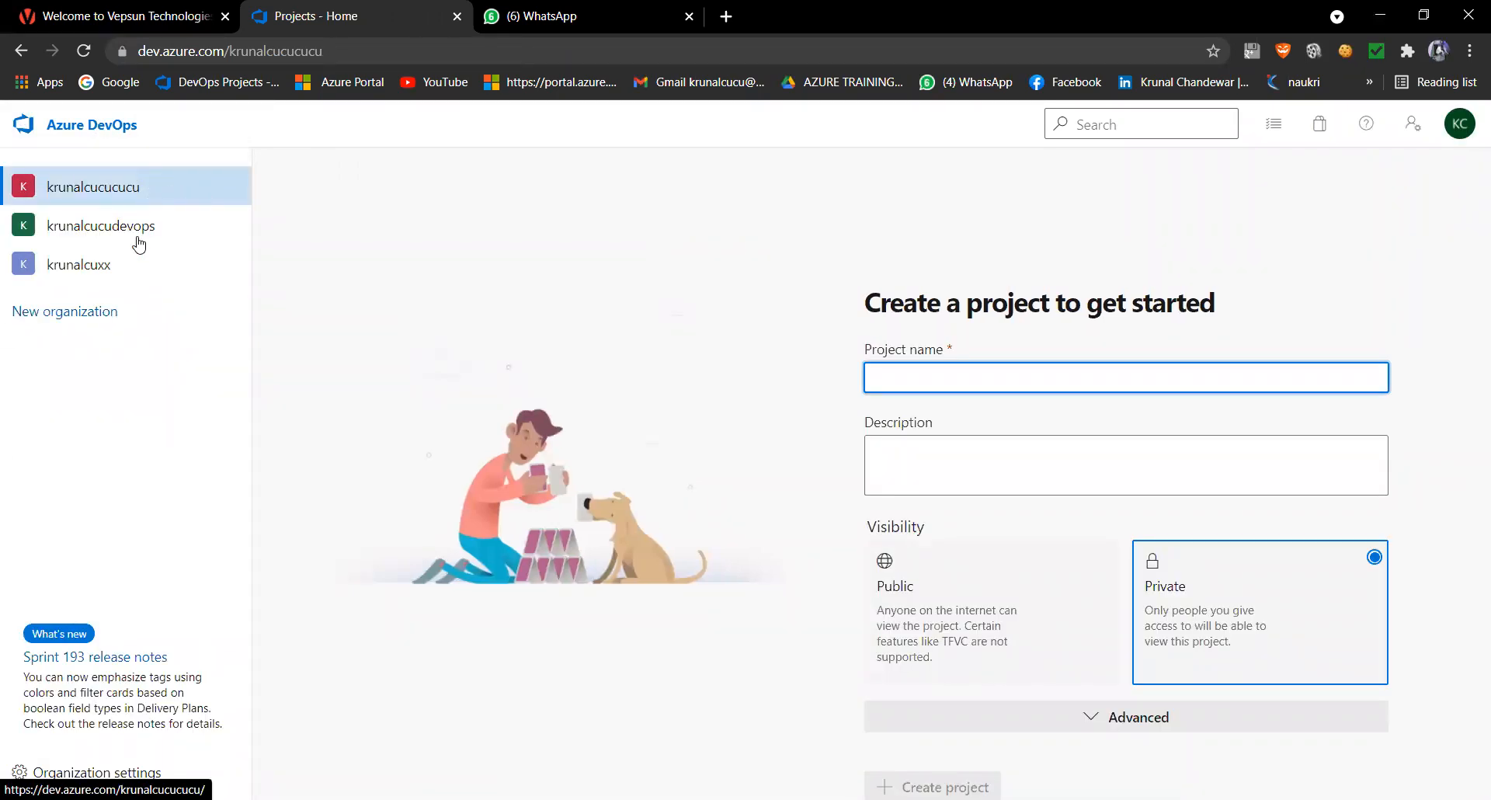
left_click(319, 533)
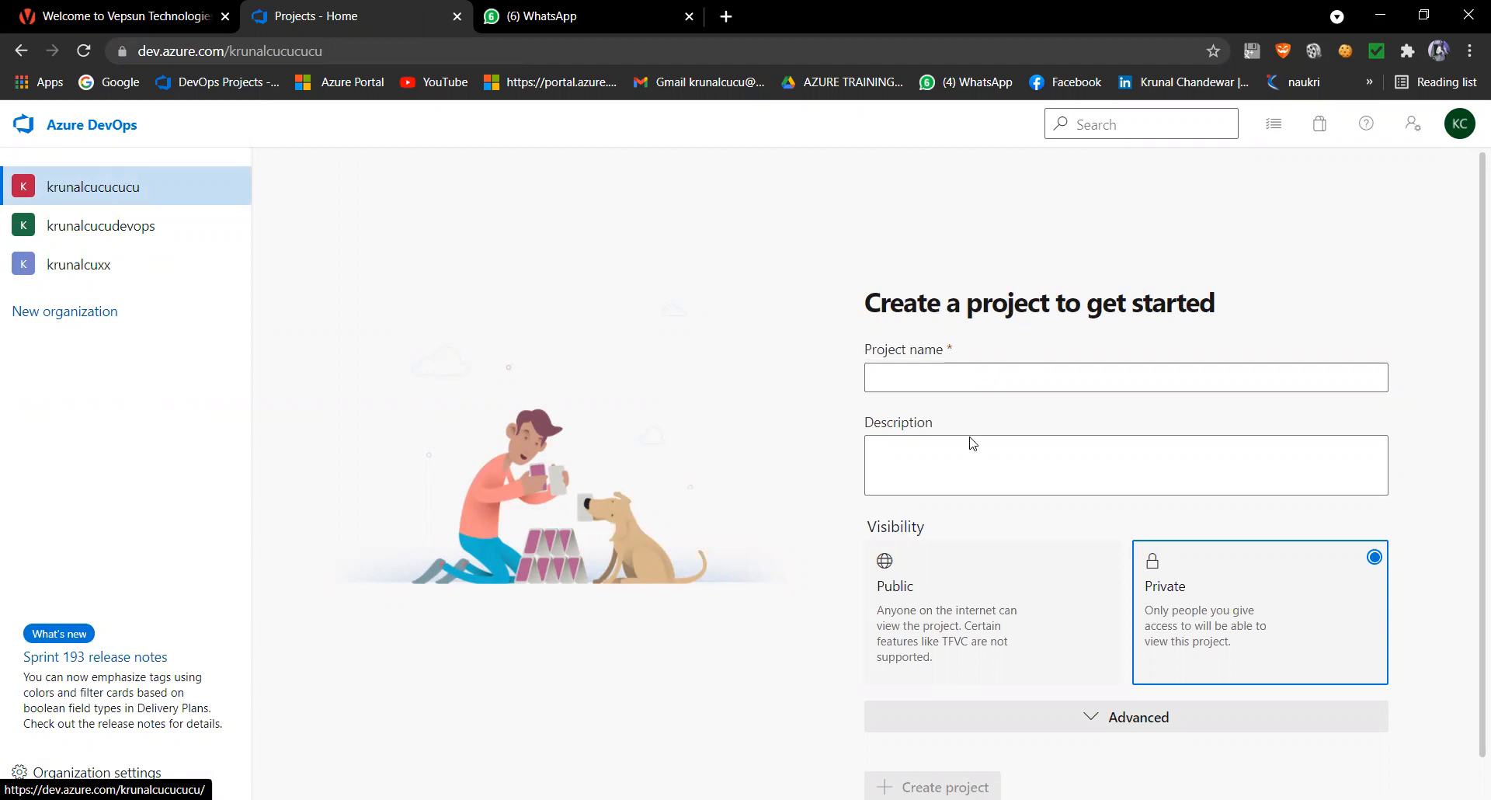
left_click(929, 378)
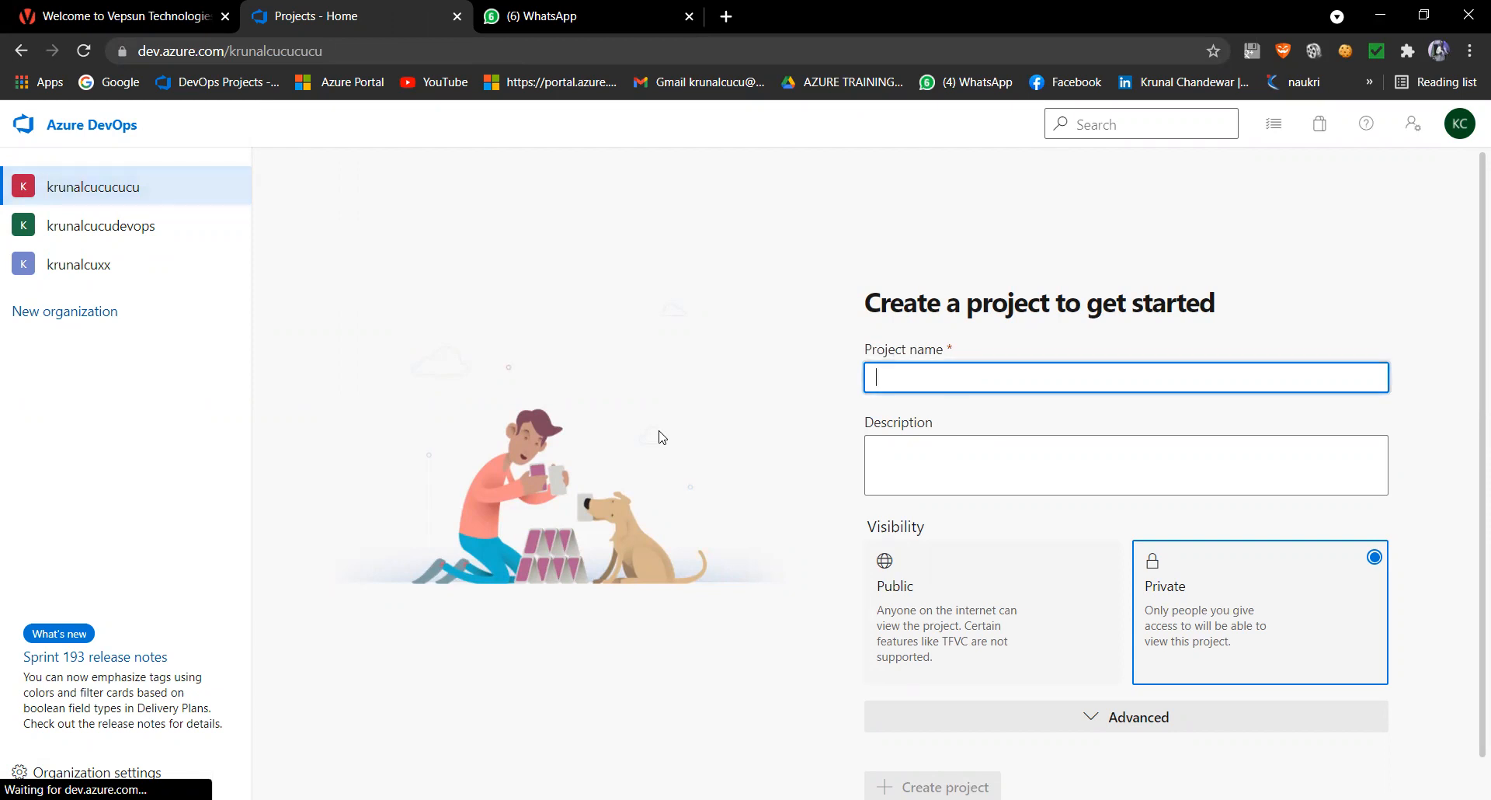
type("Y")
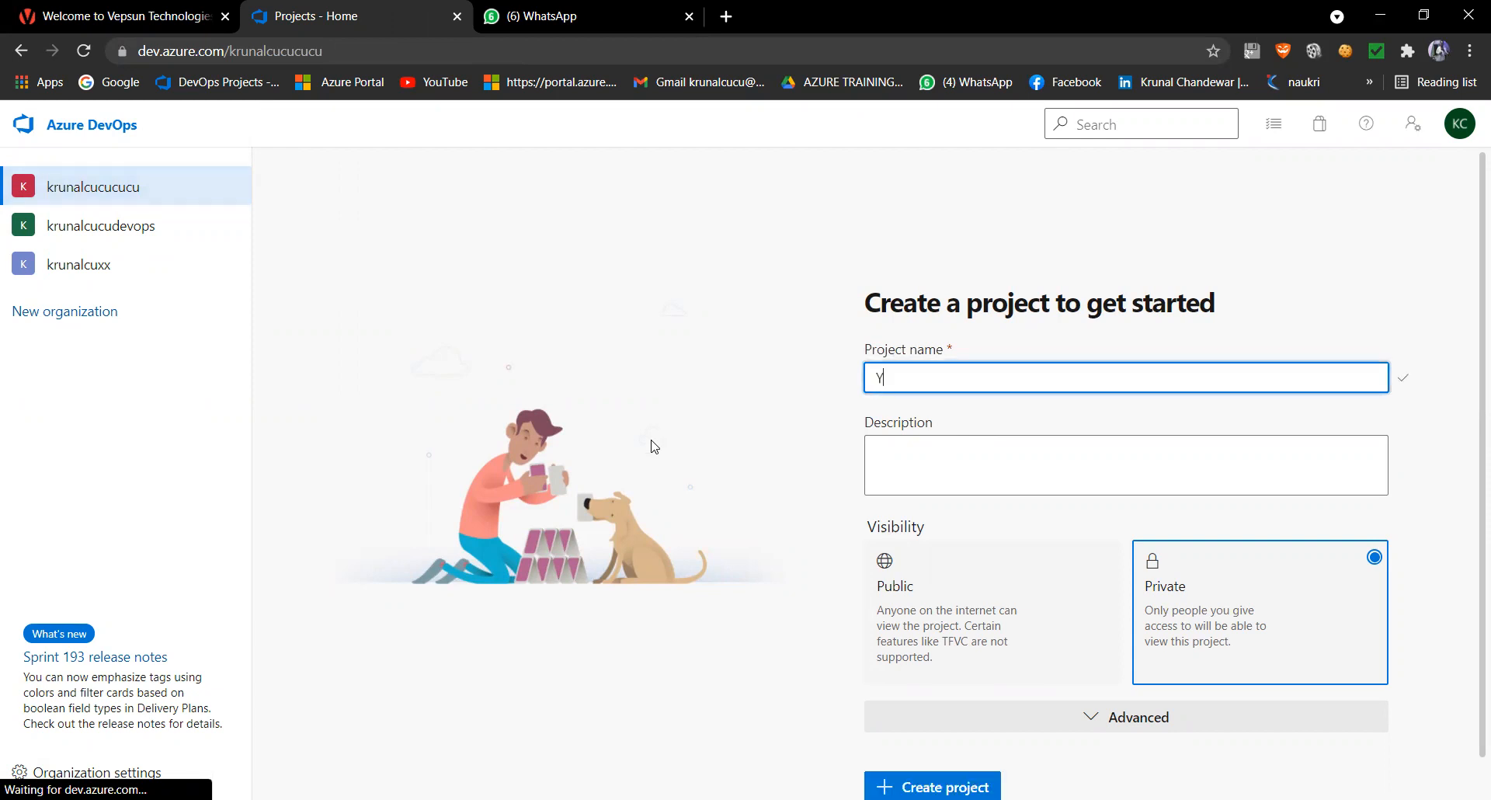
type("OGESH")
Step: Enter another person's first name as the new project's description
left_click(887, 474)
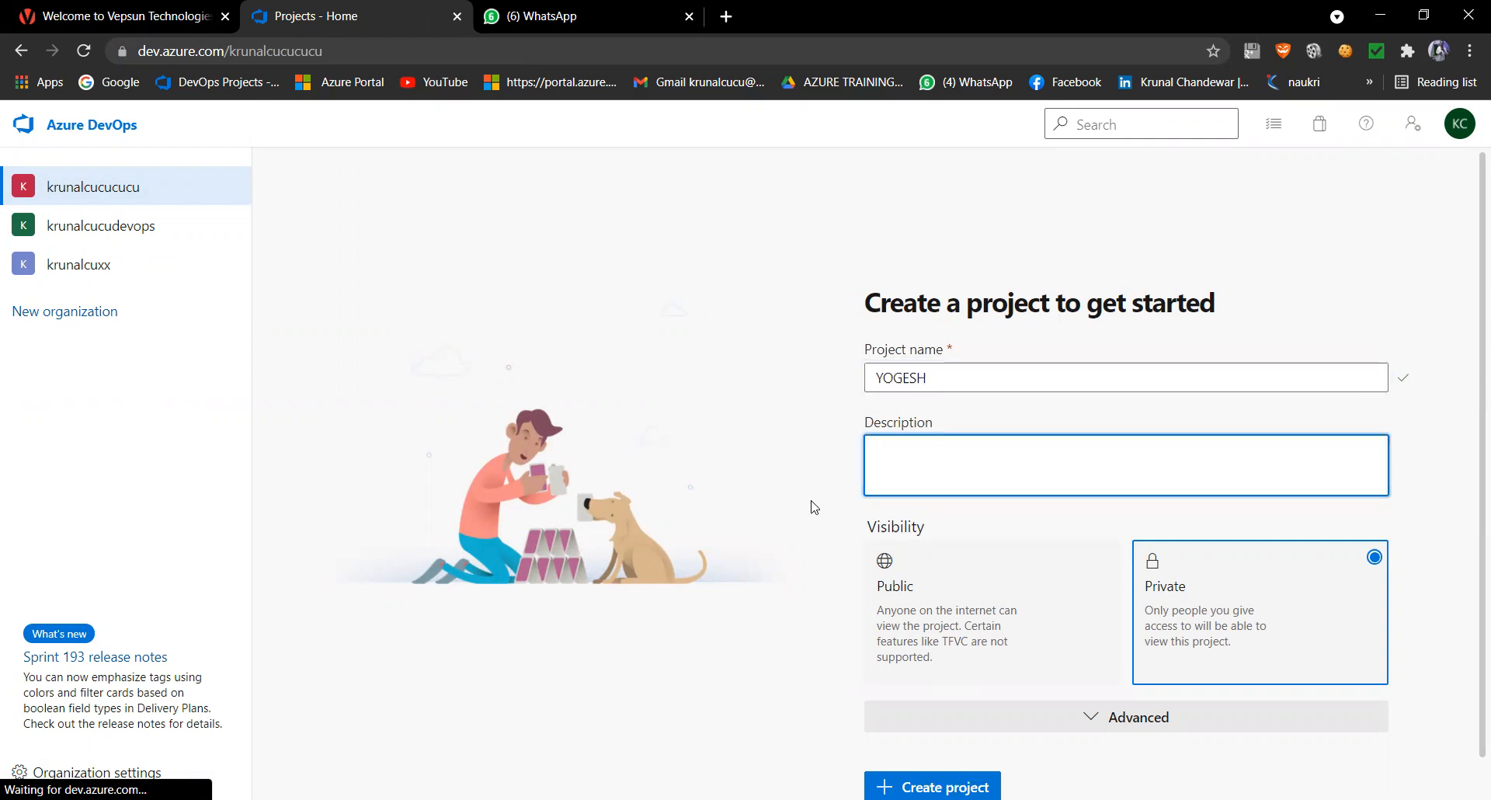
type("alS")
key("BackSpace")
key("BackSpace")
type("AISHWAR")
Step: Create the private project with Git as version control and Scrum as work item process
scroll(854, 536, "down", 1)
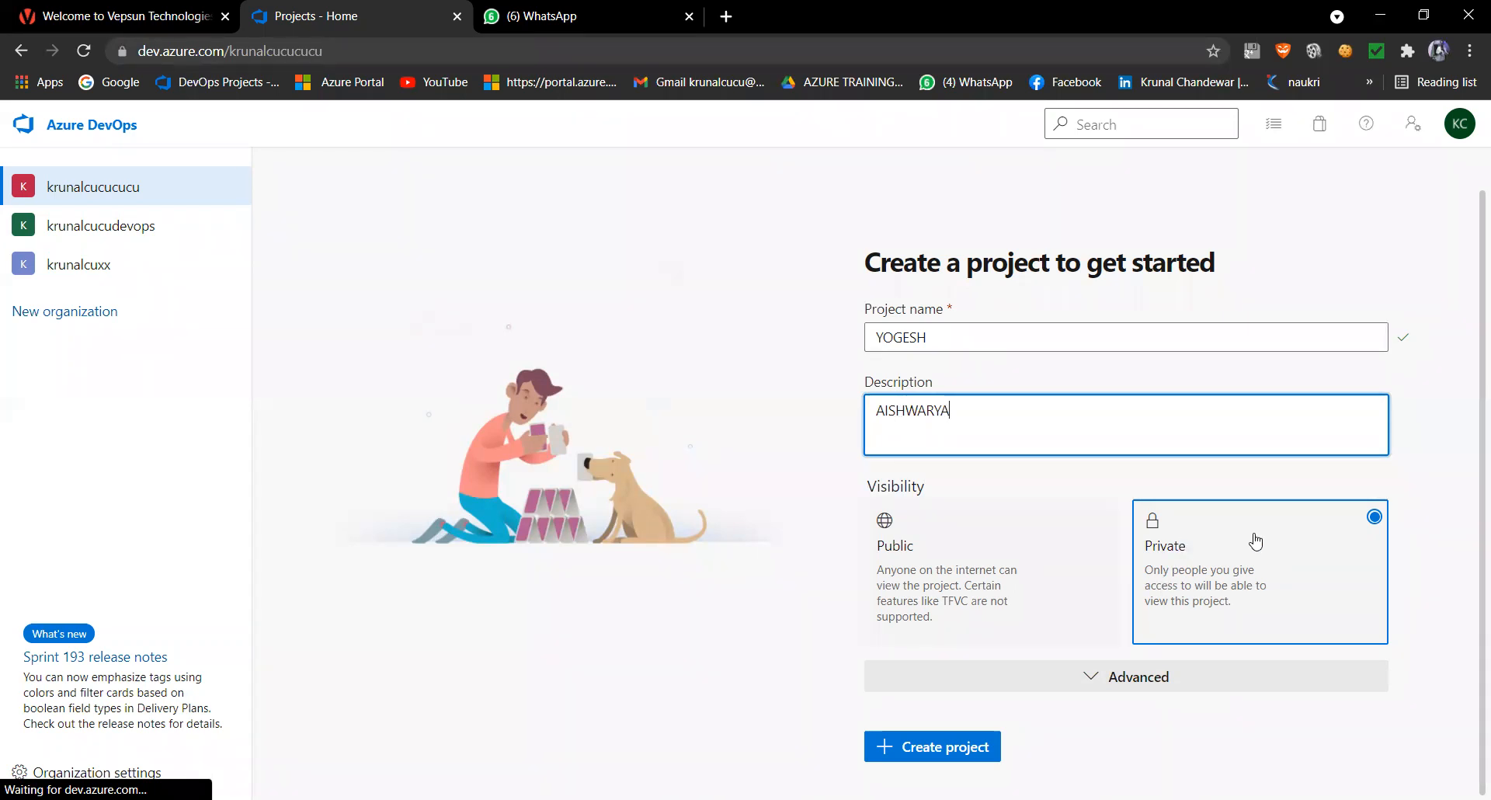
left_click(1171, 683)
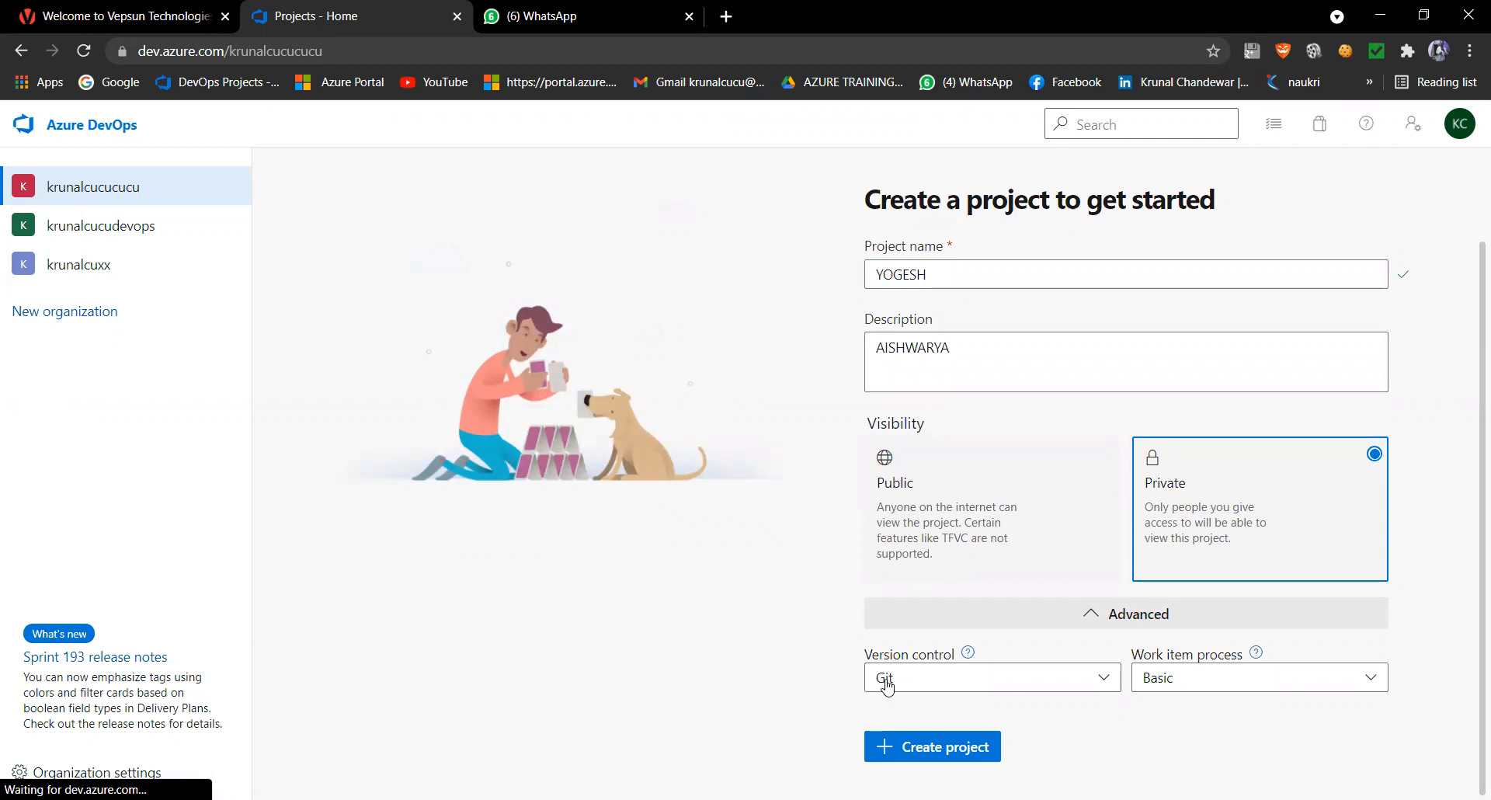
left_click(1060, 683)
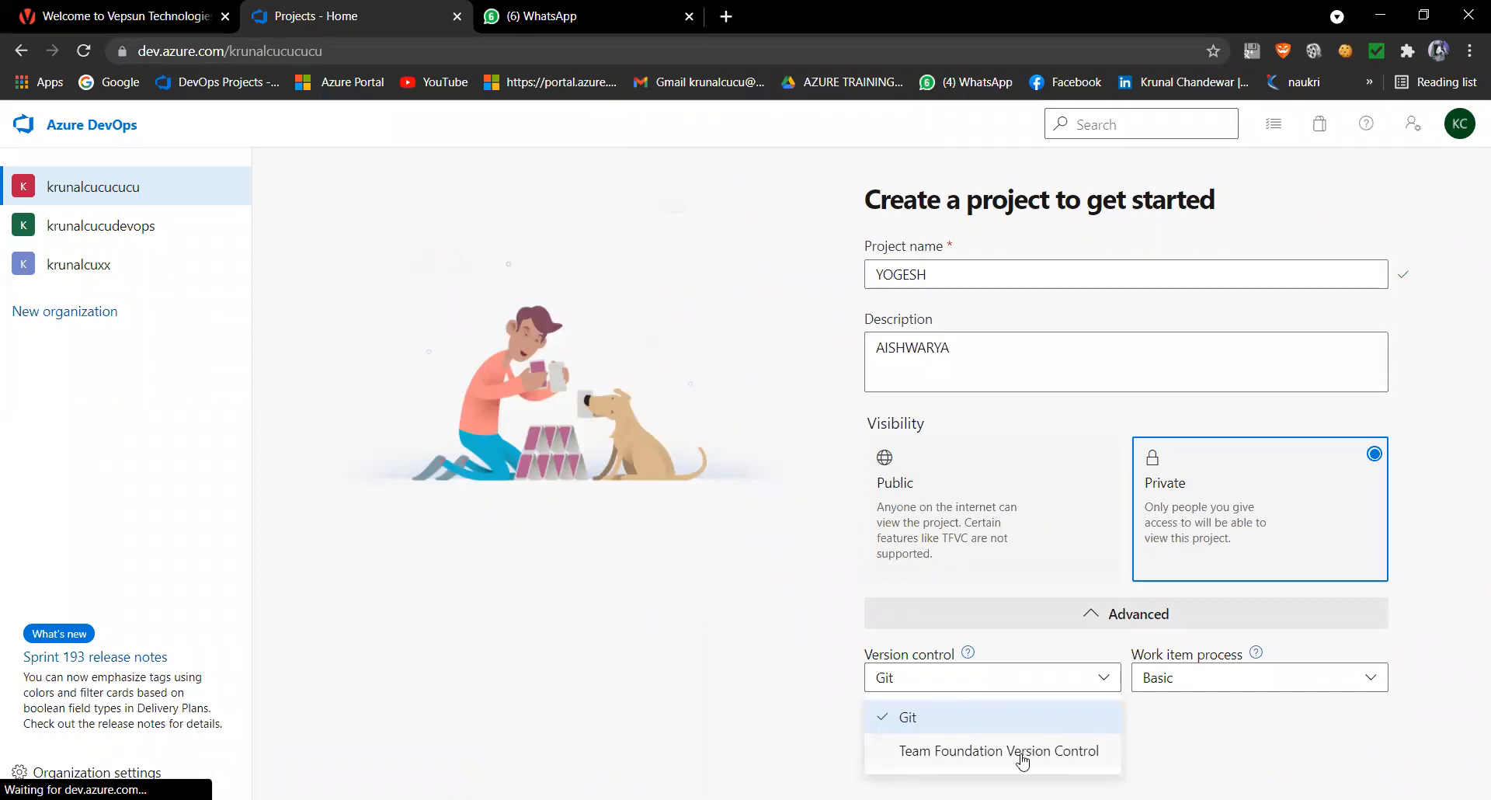
left_click(917, 722)
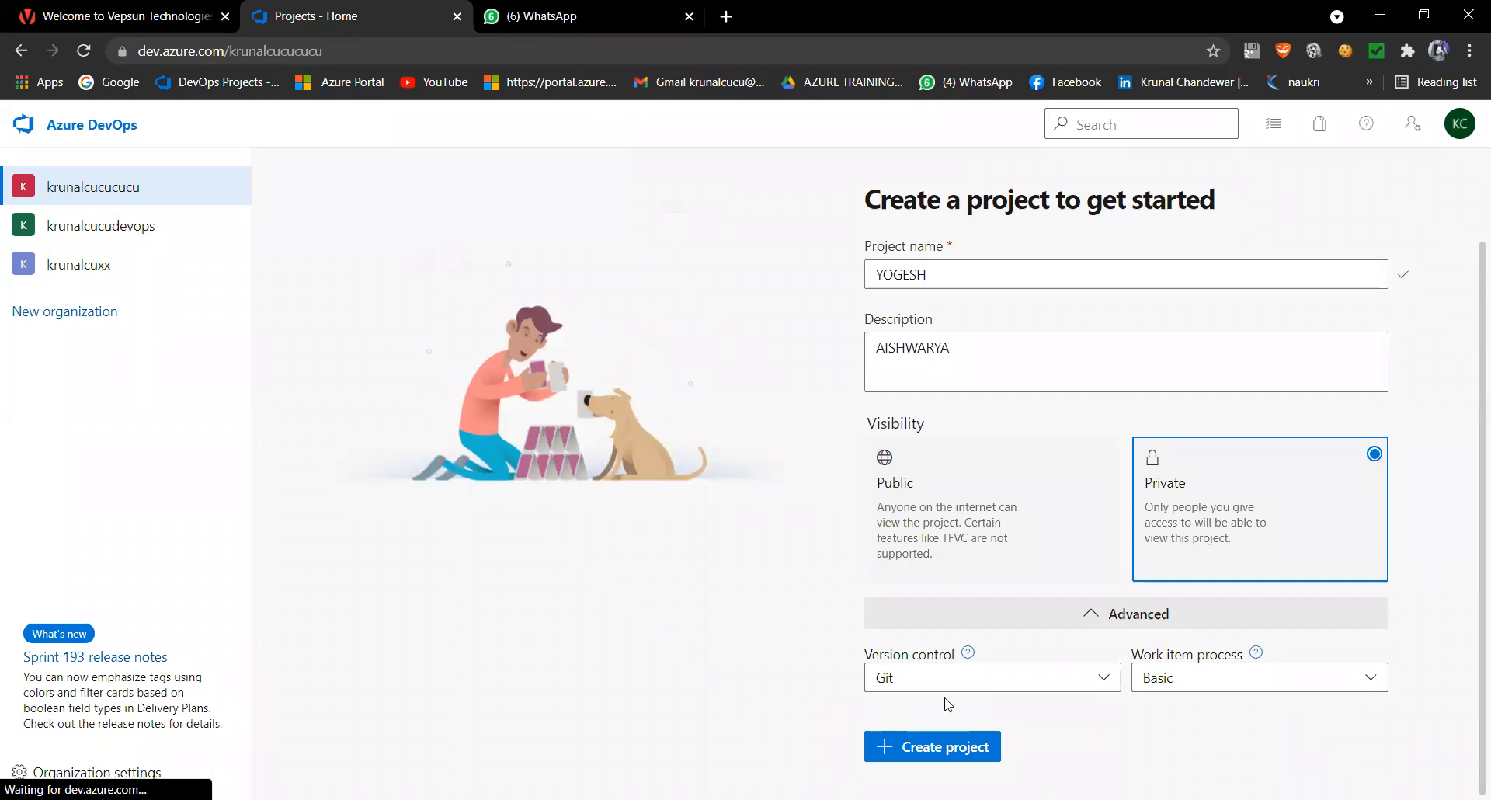
left_click(1178, 686)
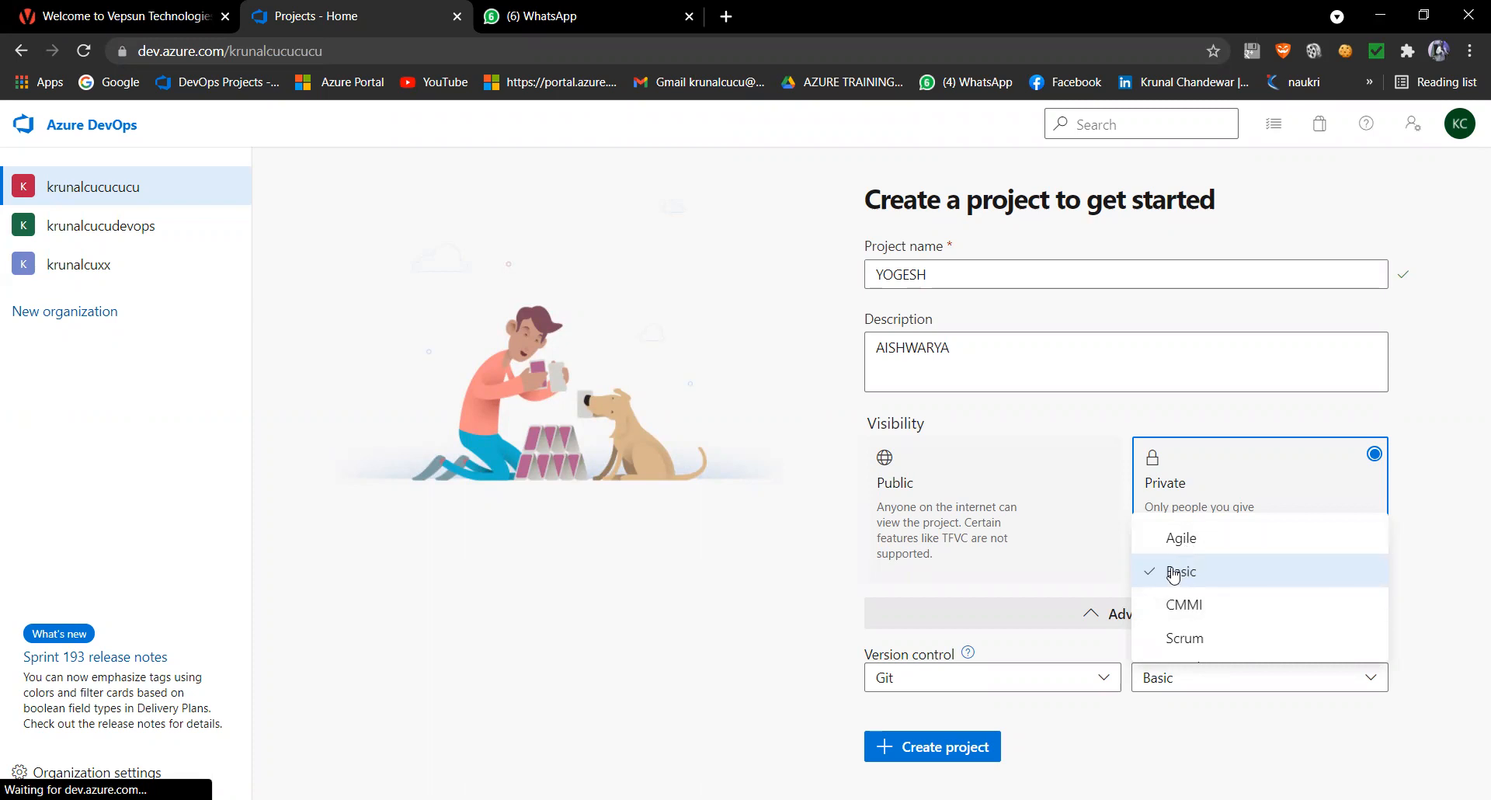
left_click(1198, 643)
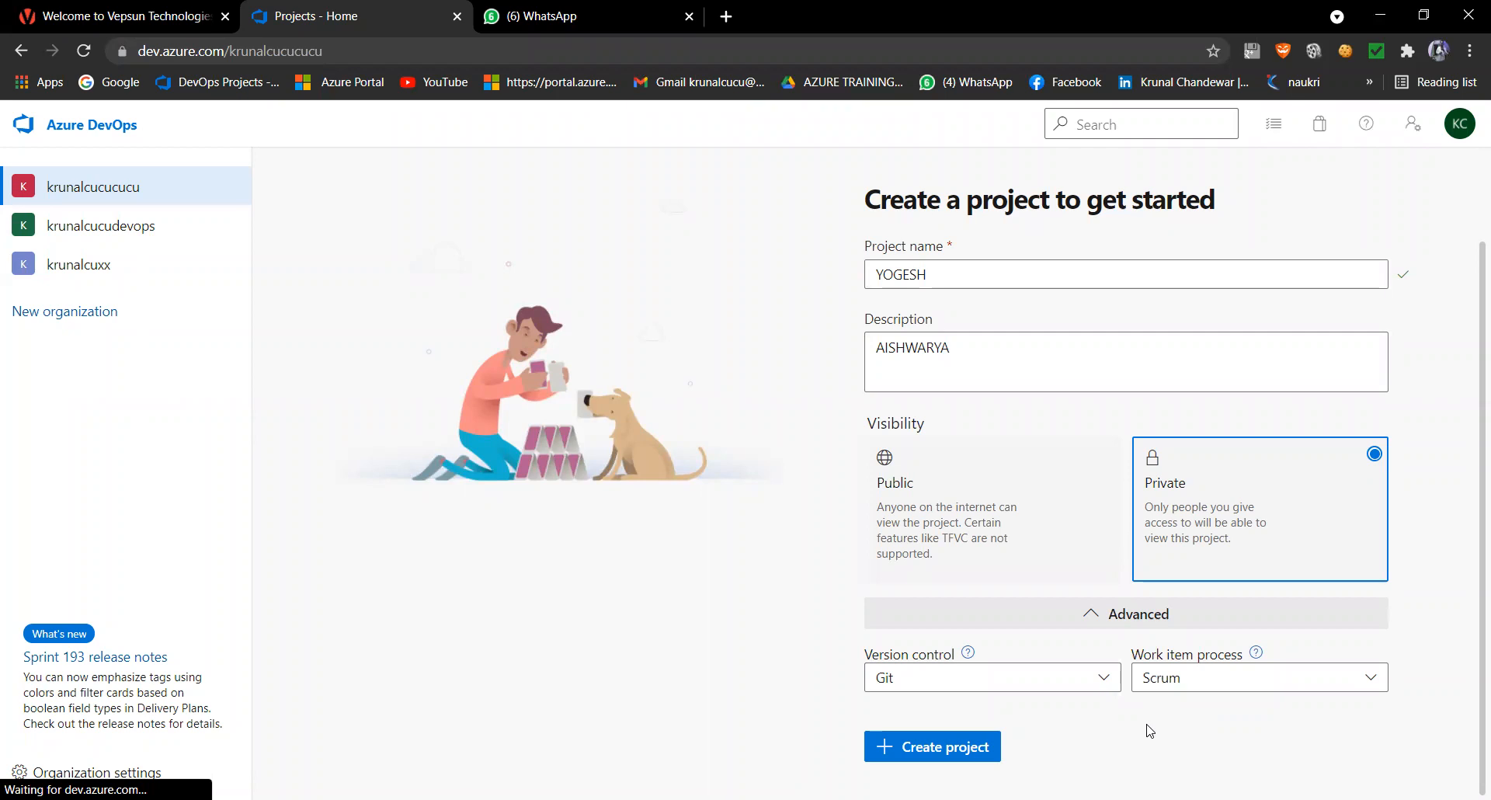
left_click(939, 748)
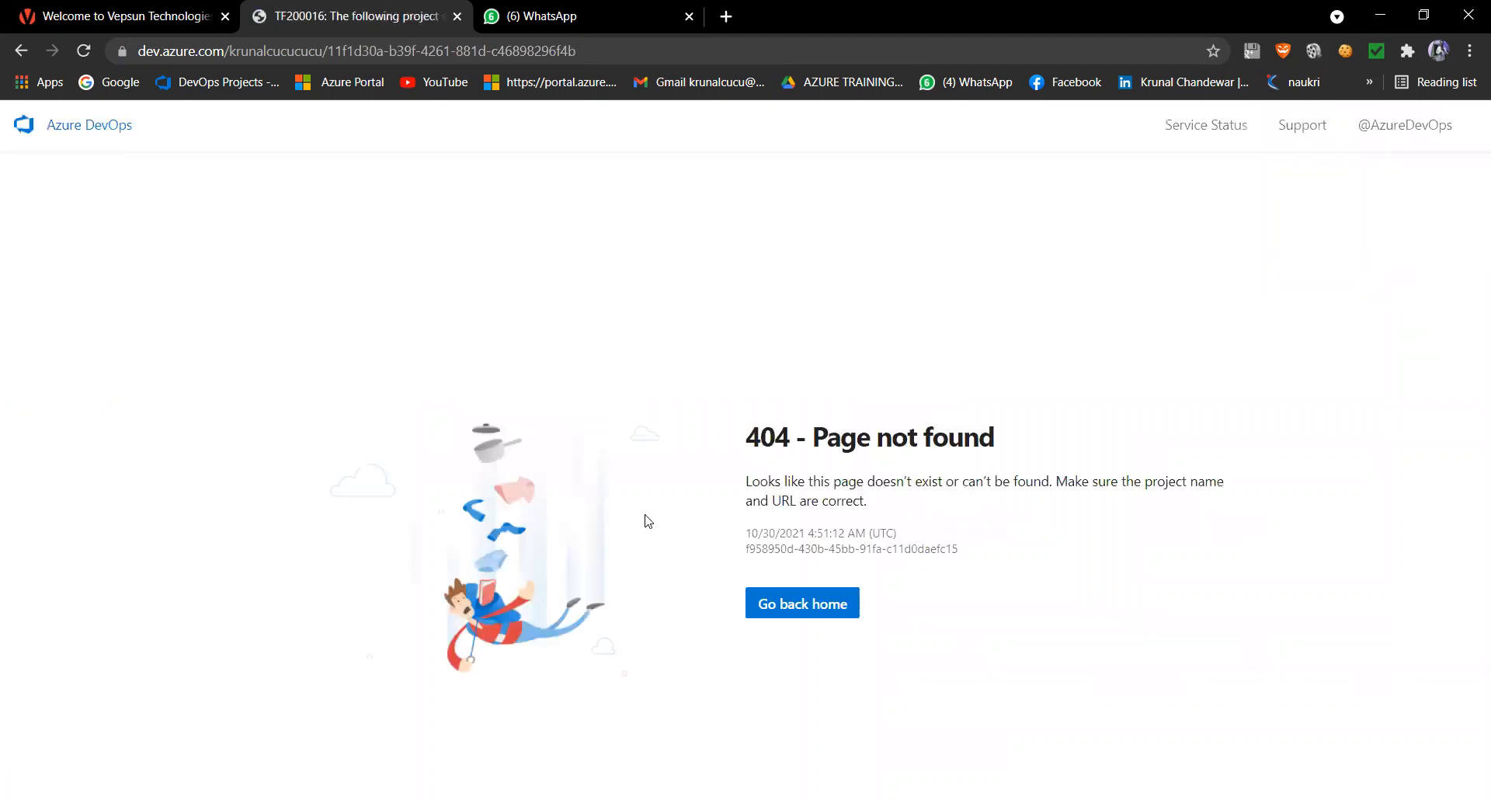
Step: Go back to the organization's home page and open the new project's settings
left_click(799, 618)
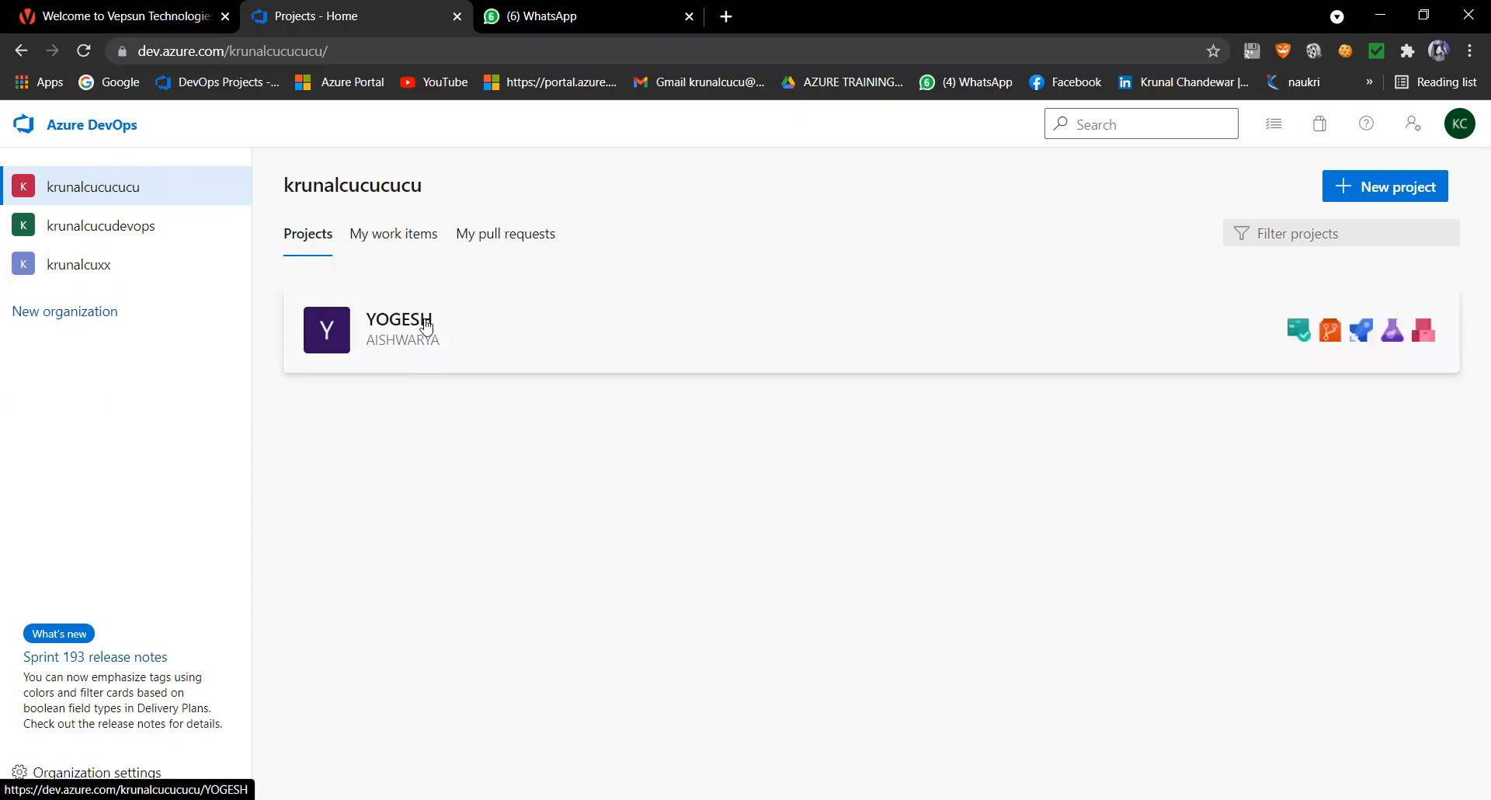
left_click(426, 326)
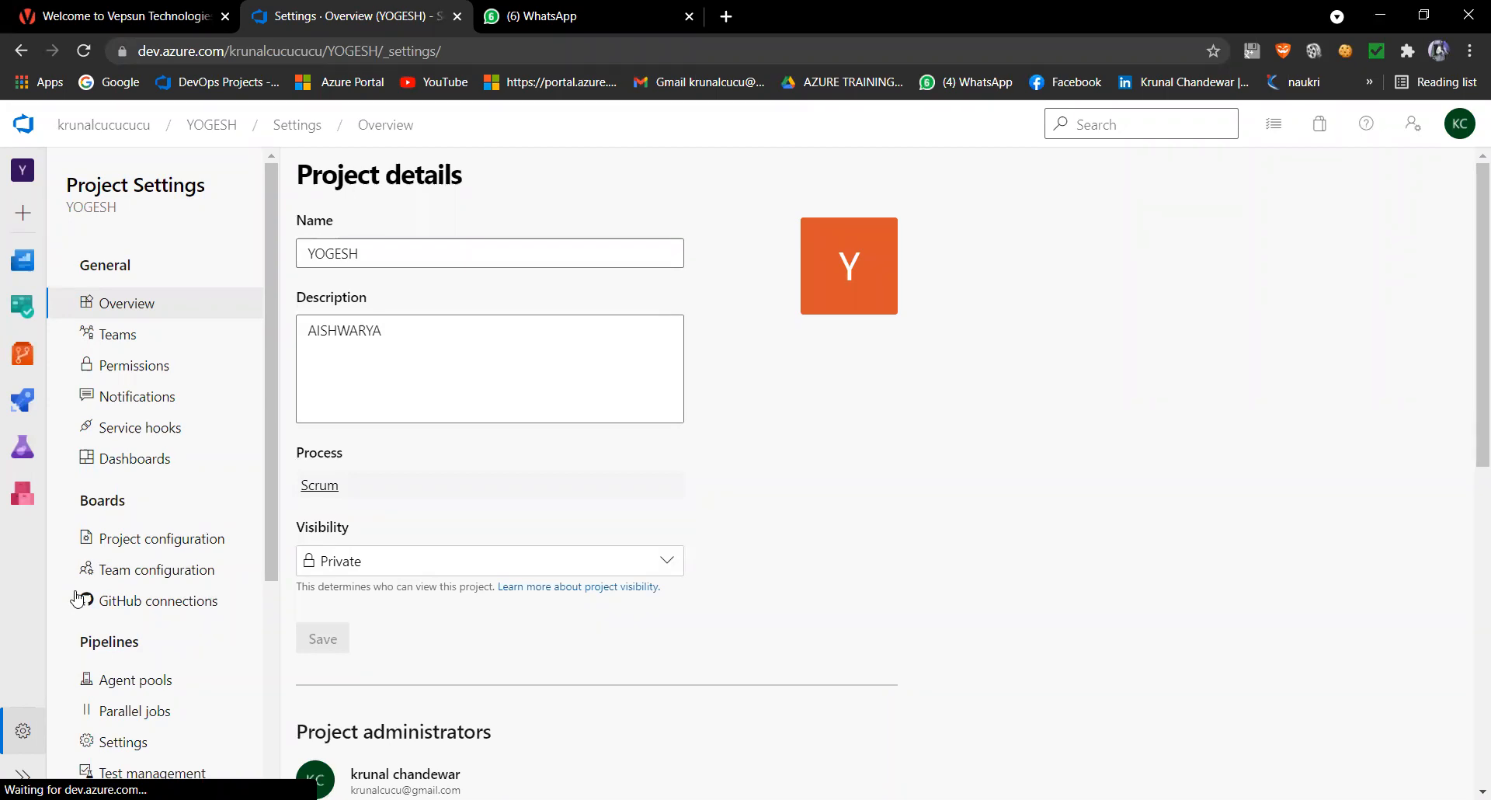
Step: Examine the project settings categories, the project details, the Azure DevOps services and the project deletion section
scroll(76, 599, "down", 4)
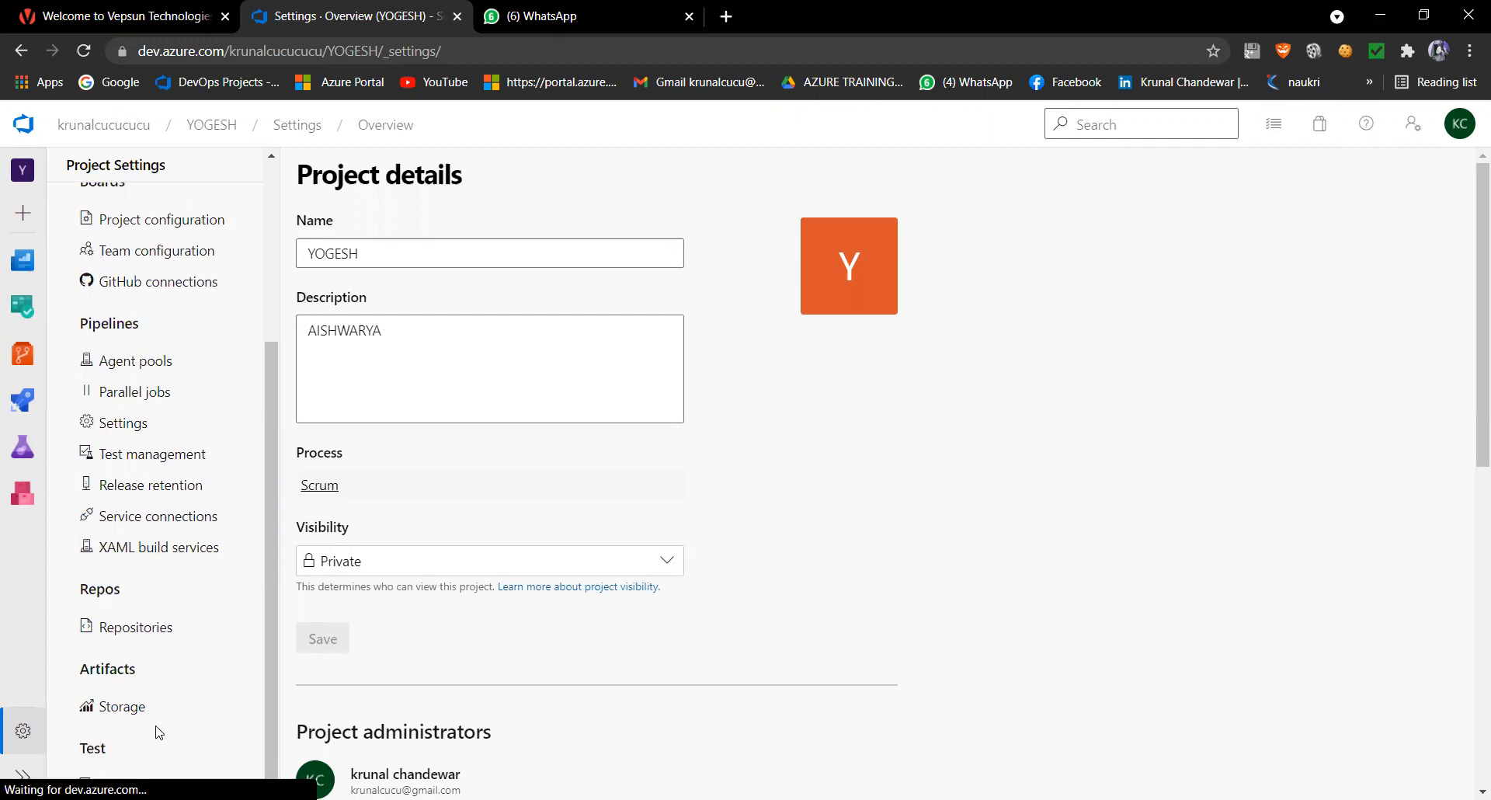
scroll(159, 733, "up", 4)
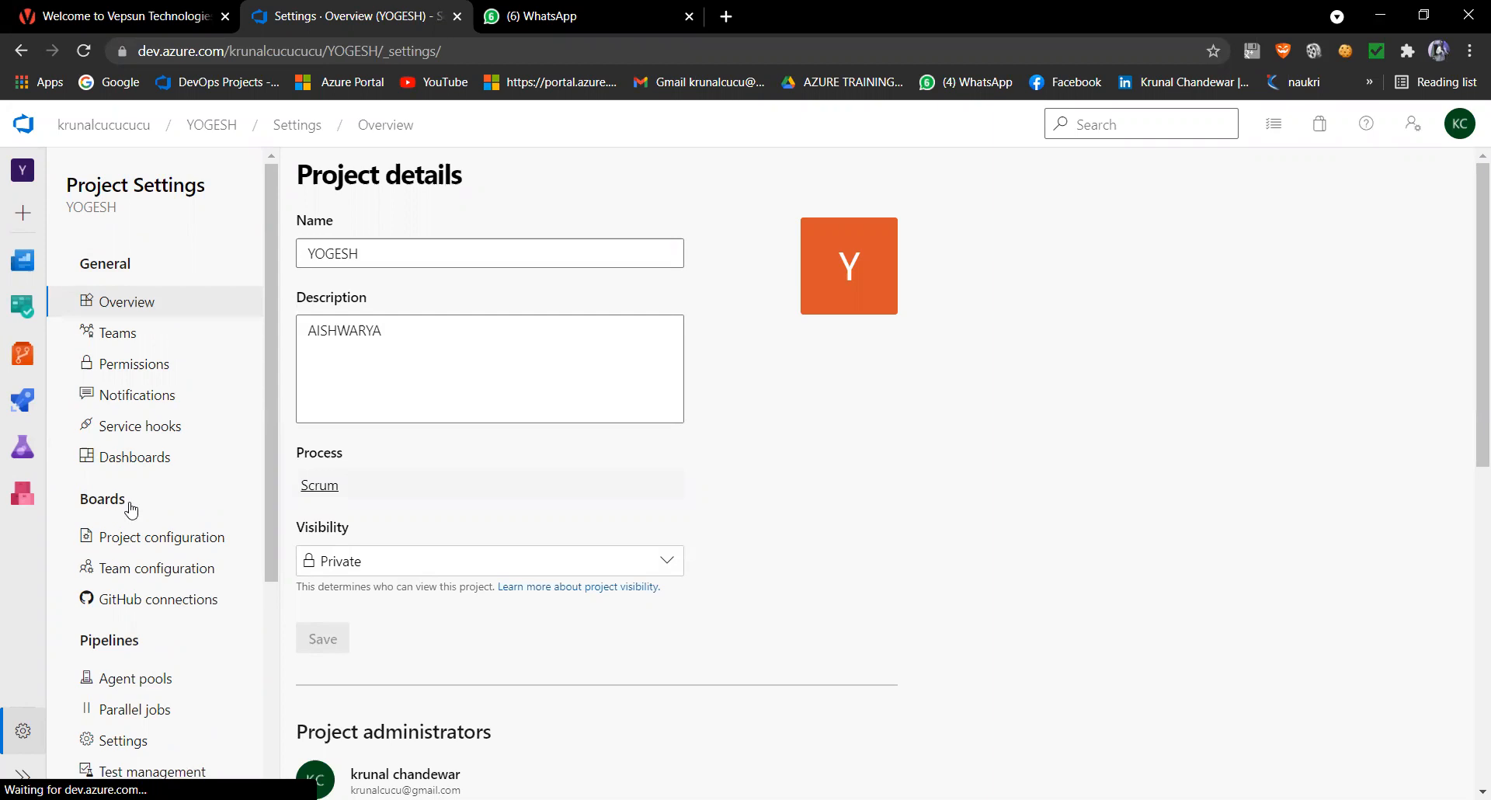
scroll(130, 509, "down", 1)
scroll(131, 509, "down", 3)
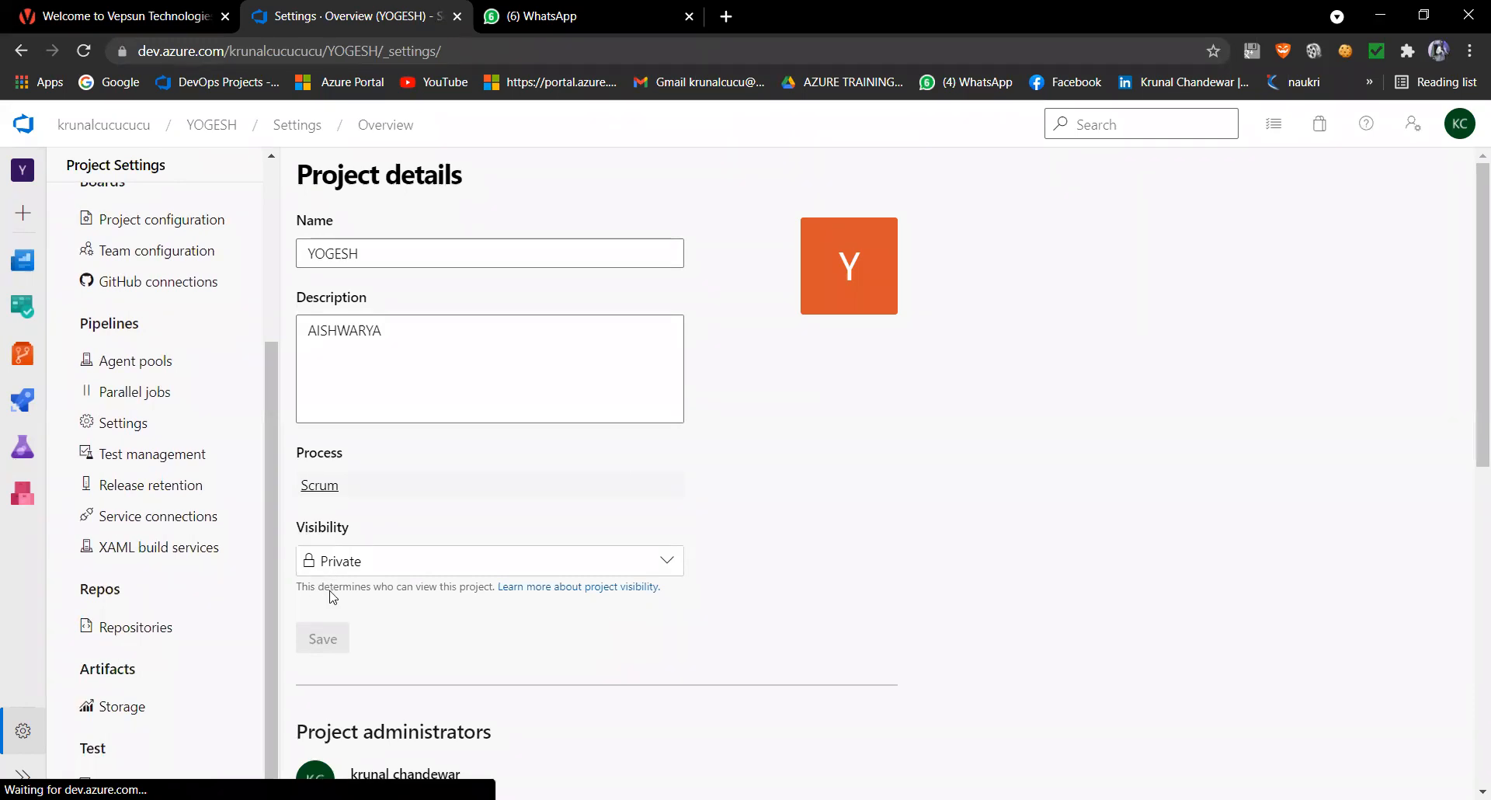
scroll(336, 586, "down", 5)
scroll(326, 579, "down", 4)
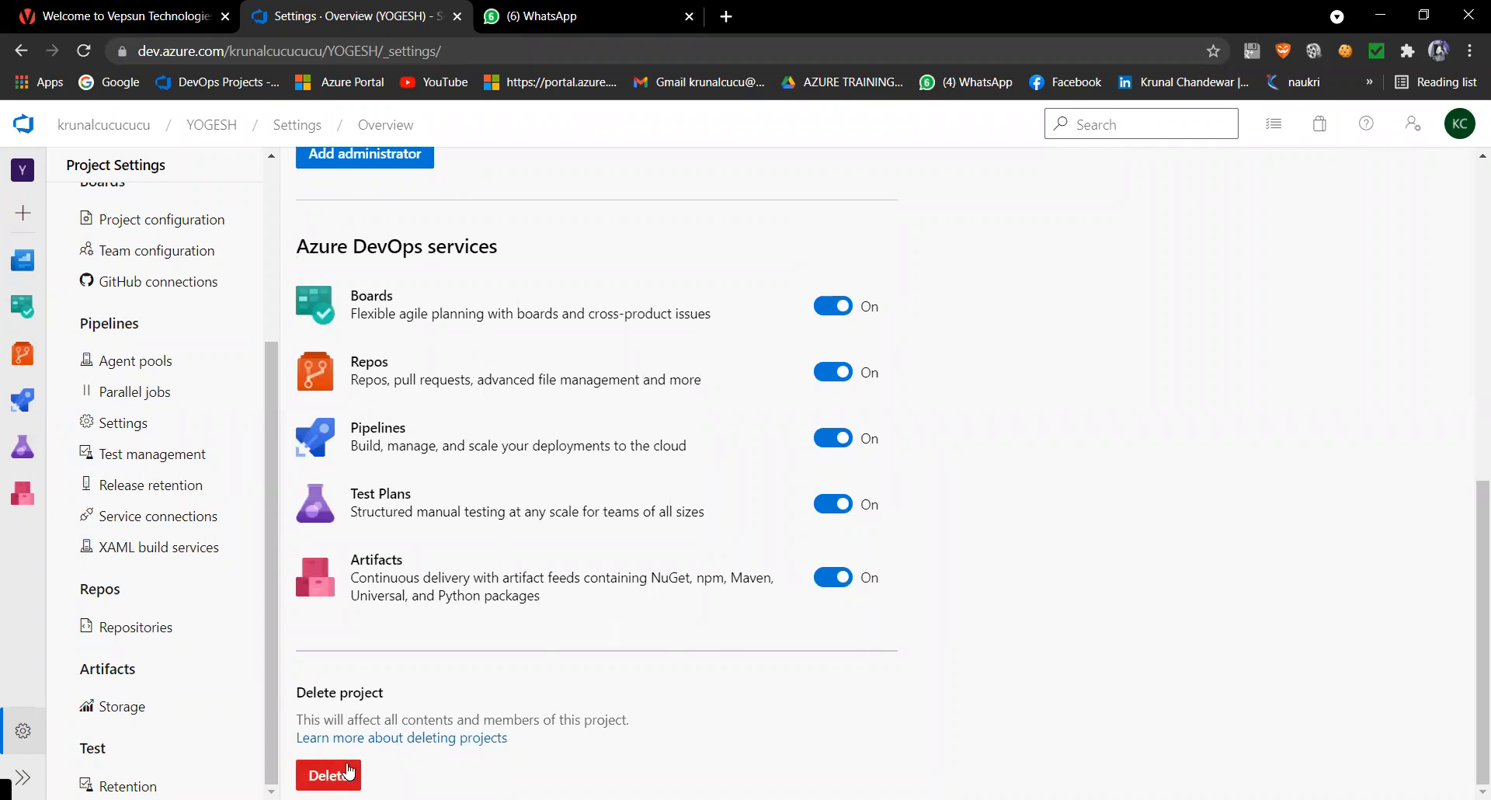
scroll(417, 650, "up", 9)
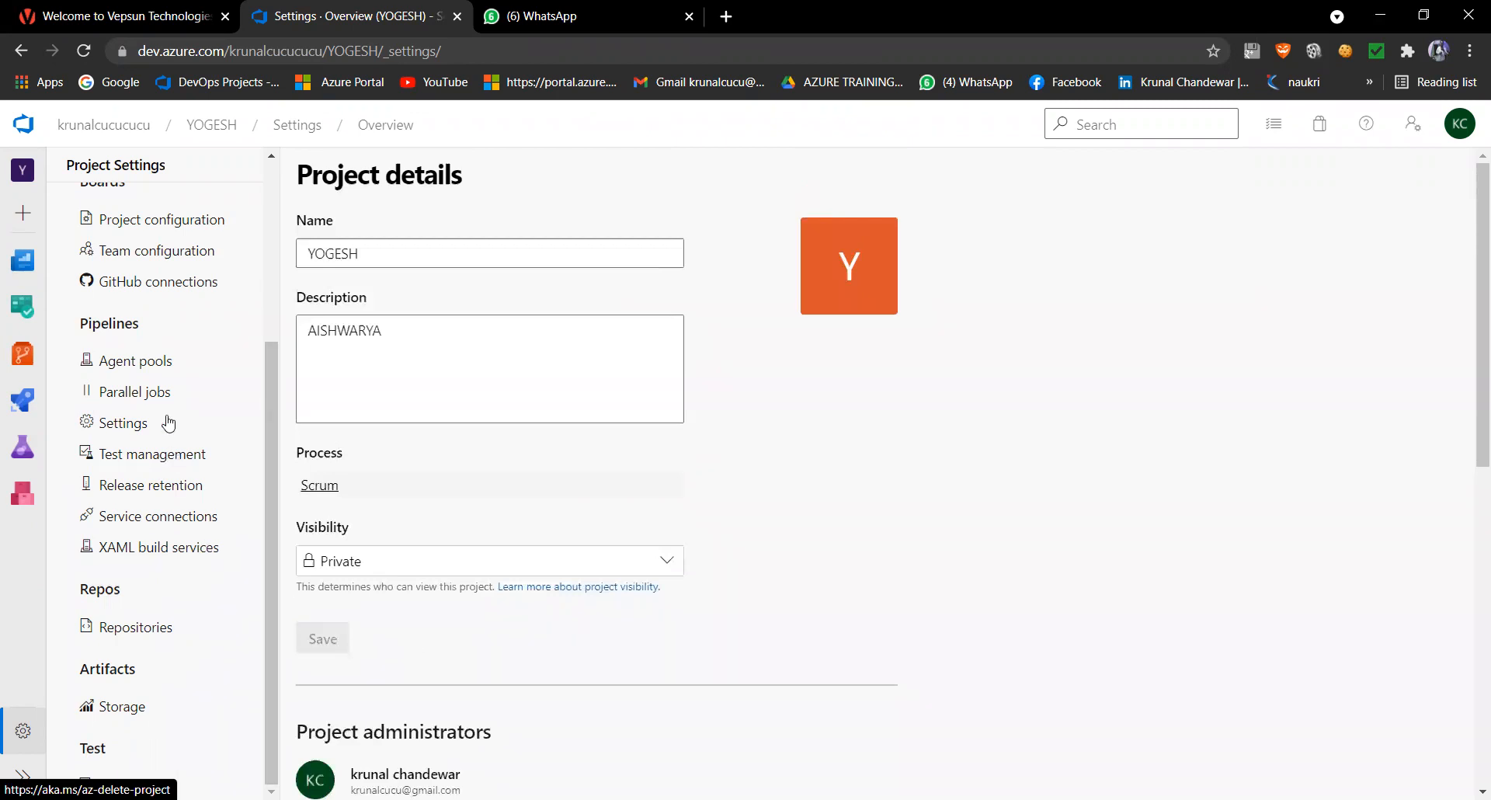
Step: Append DEVOPS to the project's name in the project details and submit the change
left_click(376, 260)
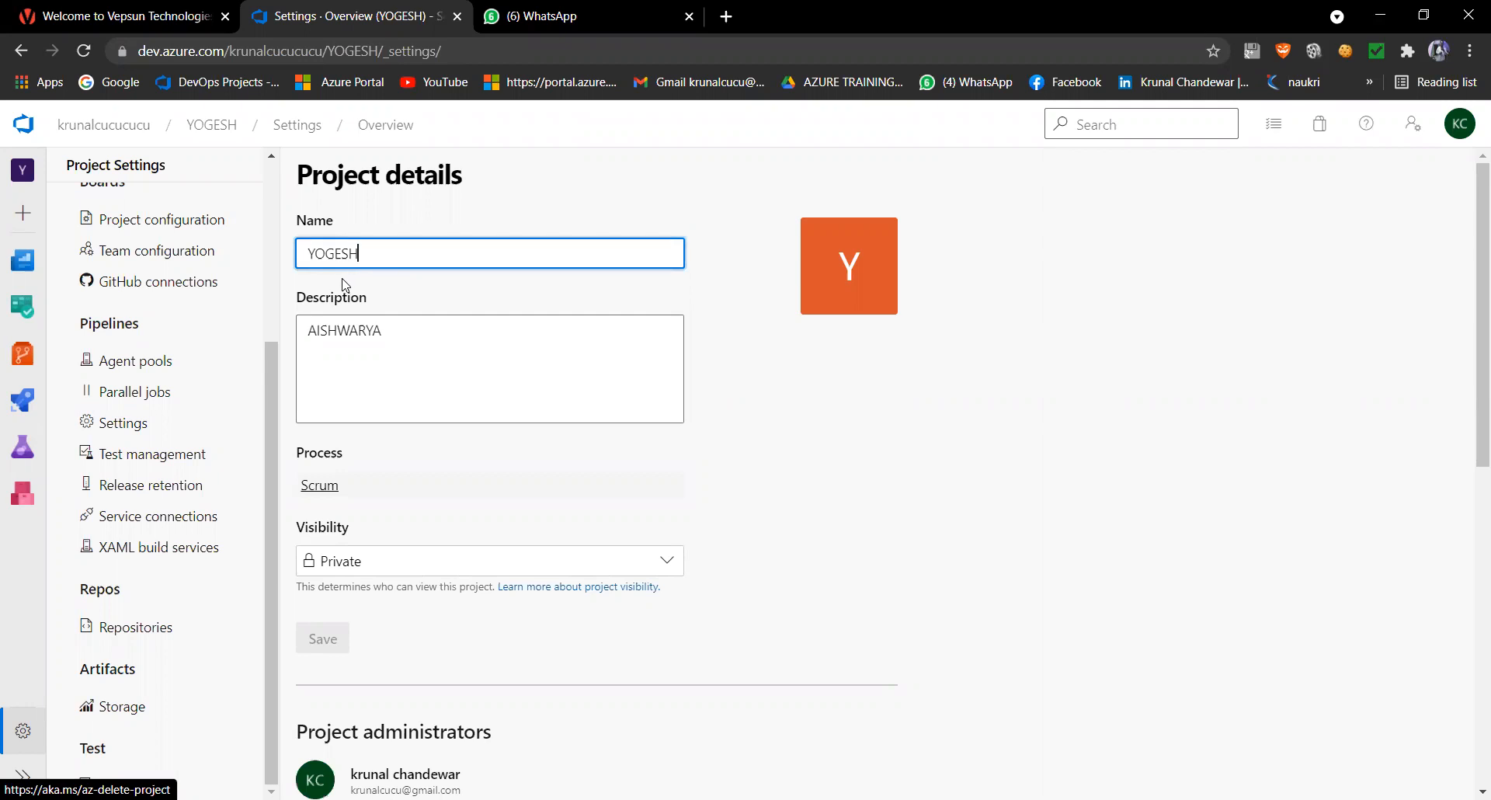
type("DE")
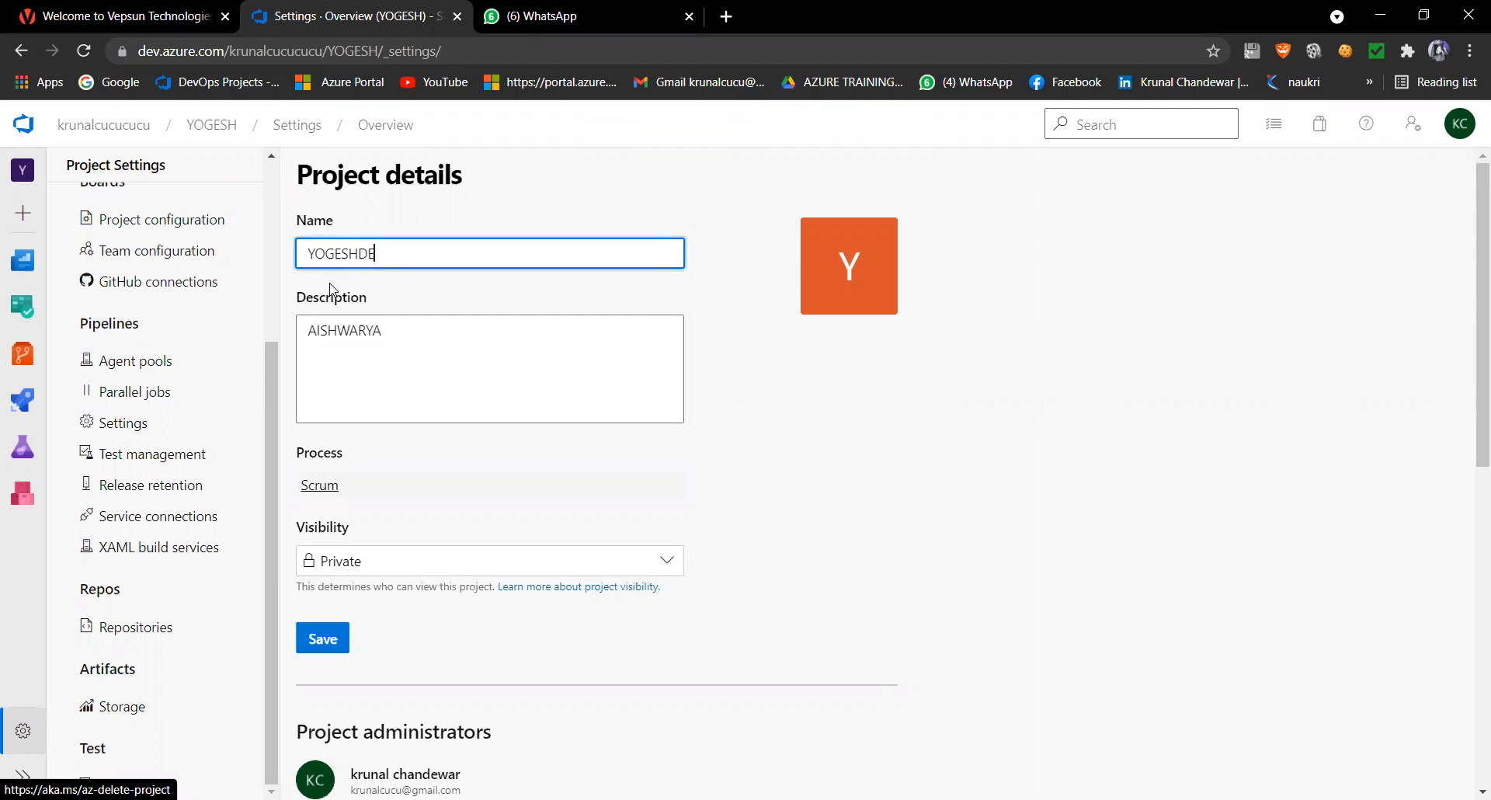
type("VOPS")
left_click(321, 648)
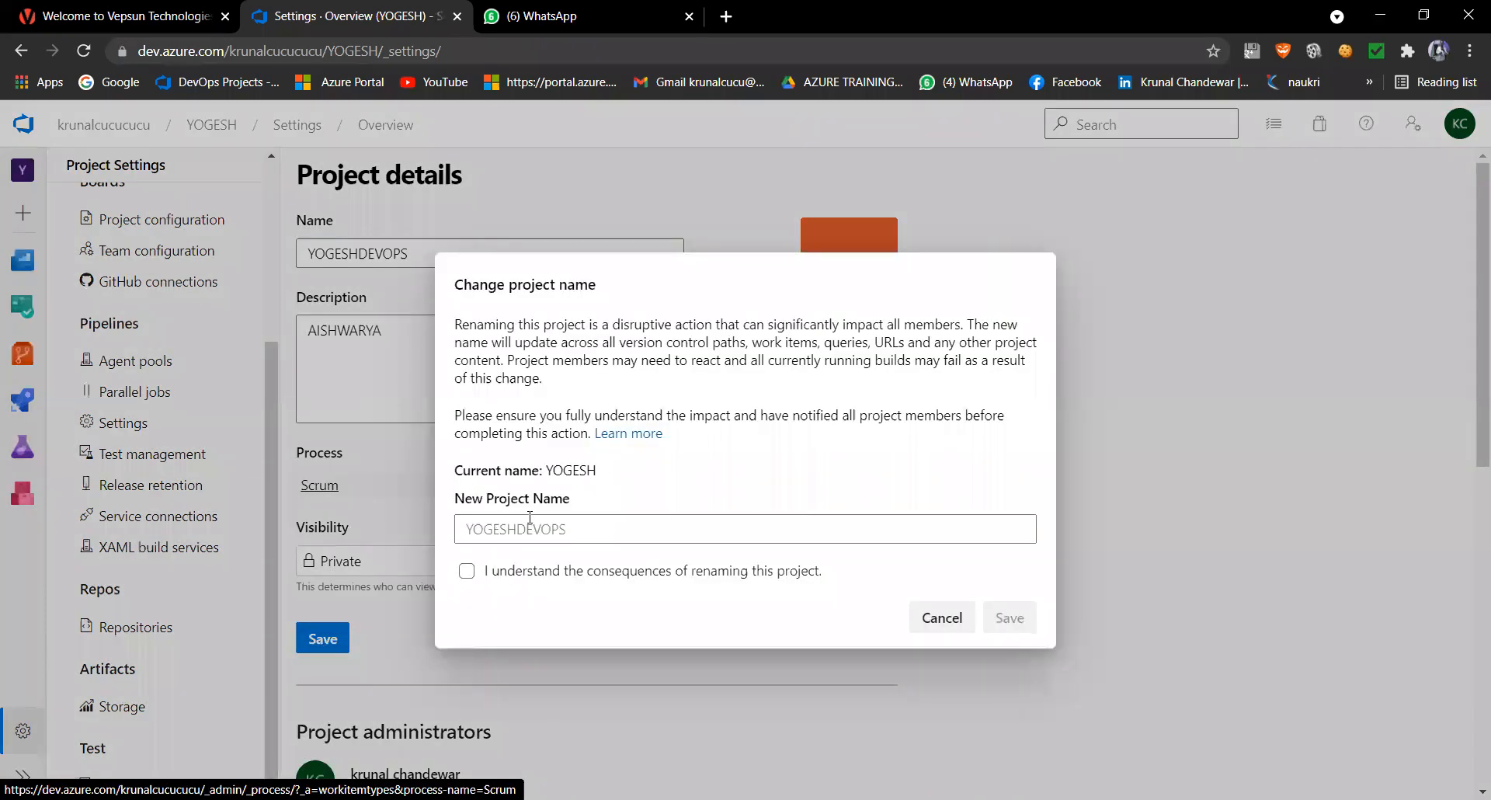
Step: Retype the new project name in the rename confirmation, acknowledge the consequences of renaming and save
left_click(502, 520)
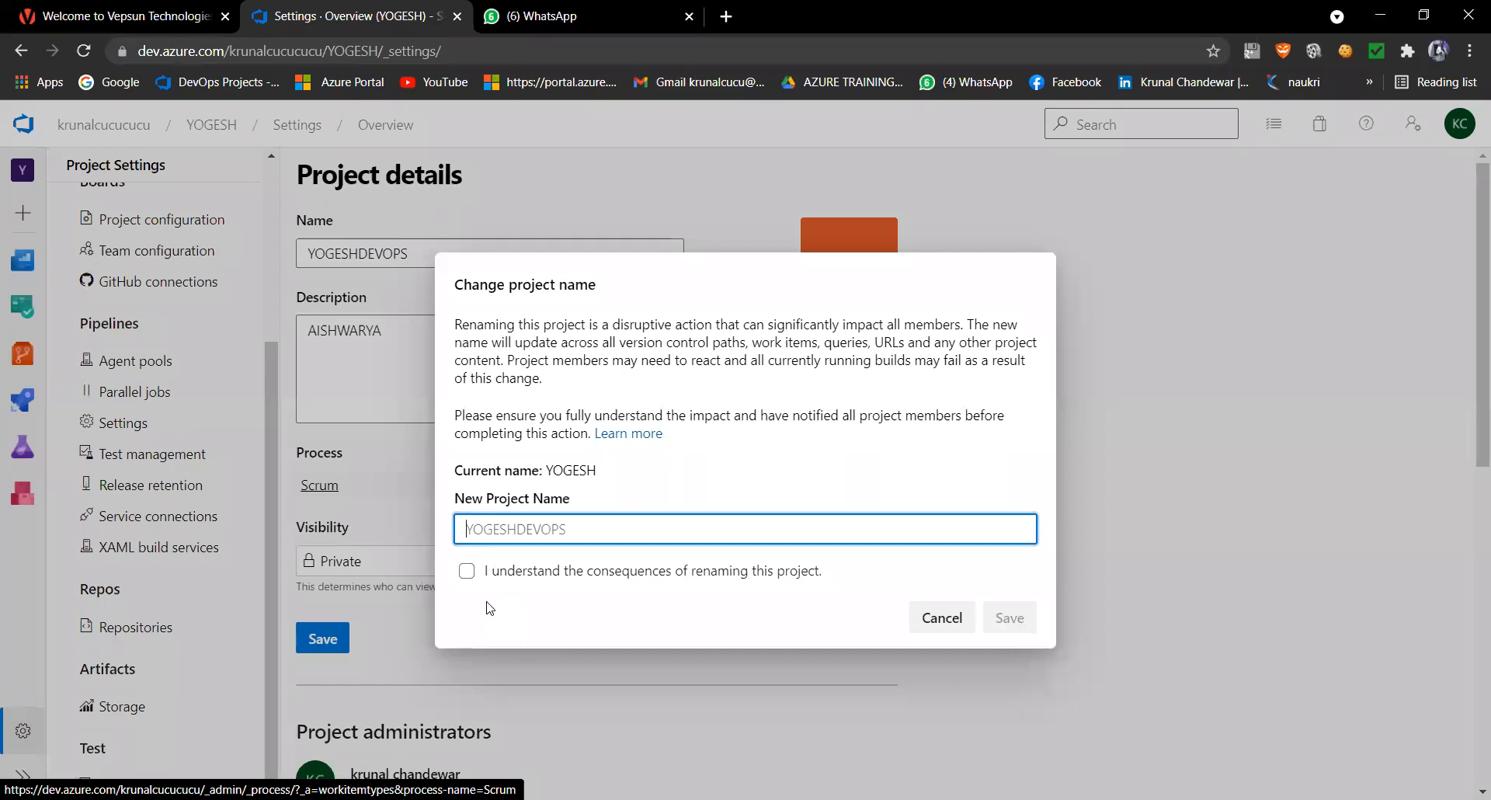
type("YO")
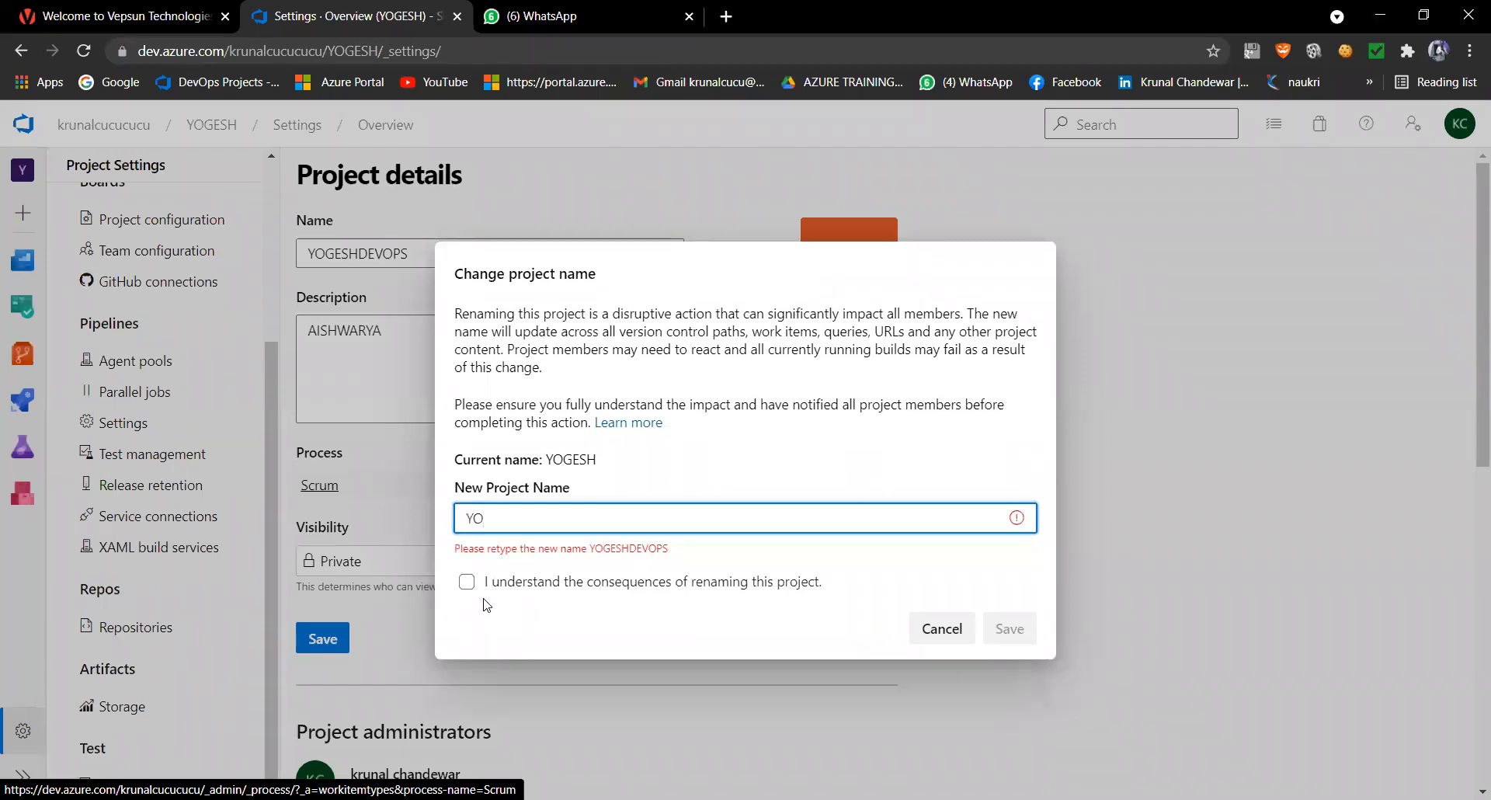
type("GESHDEVOPS")
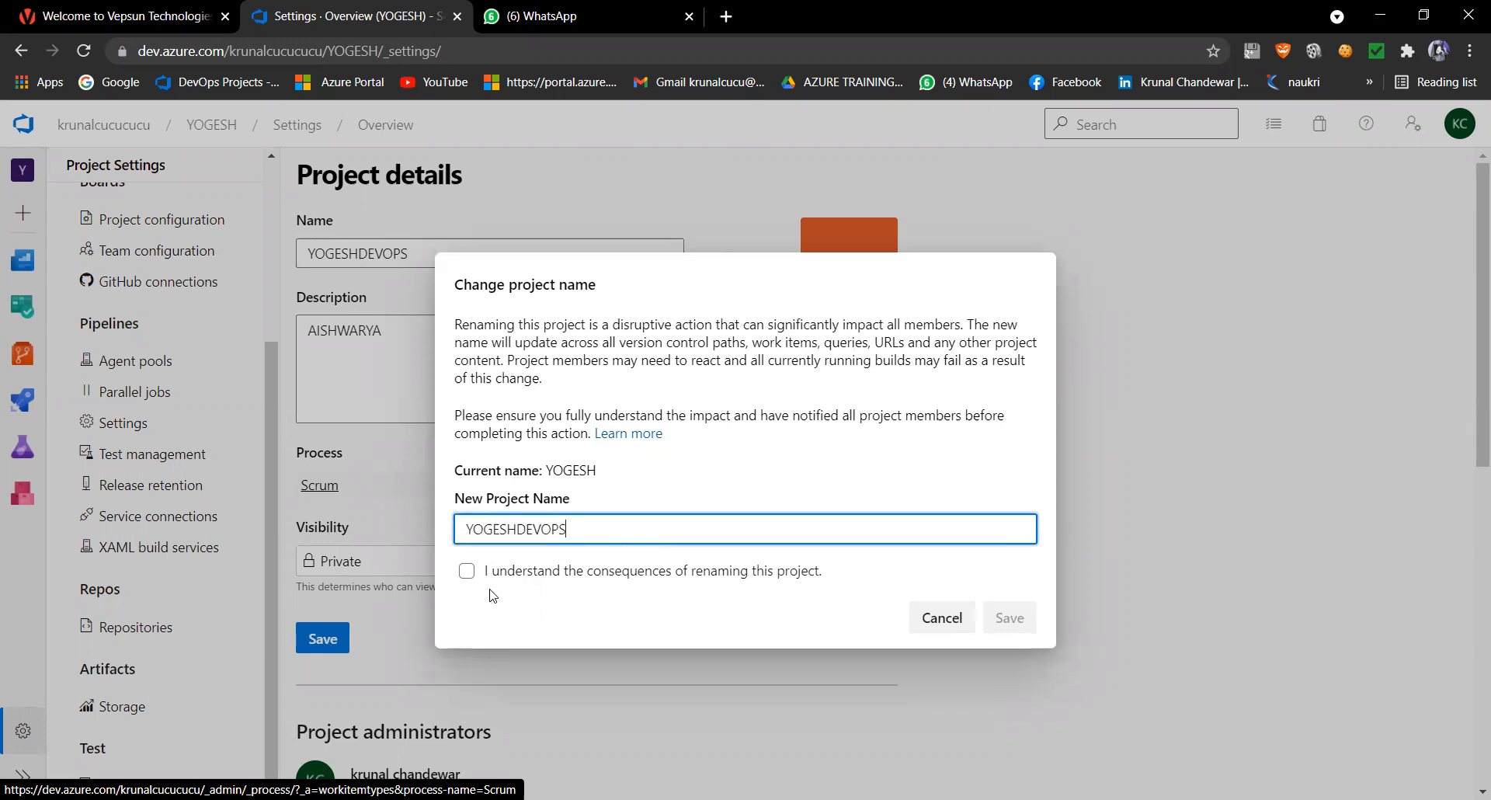
left_click(467, 572)
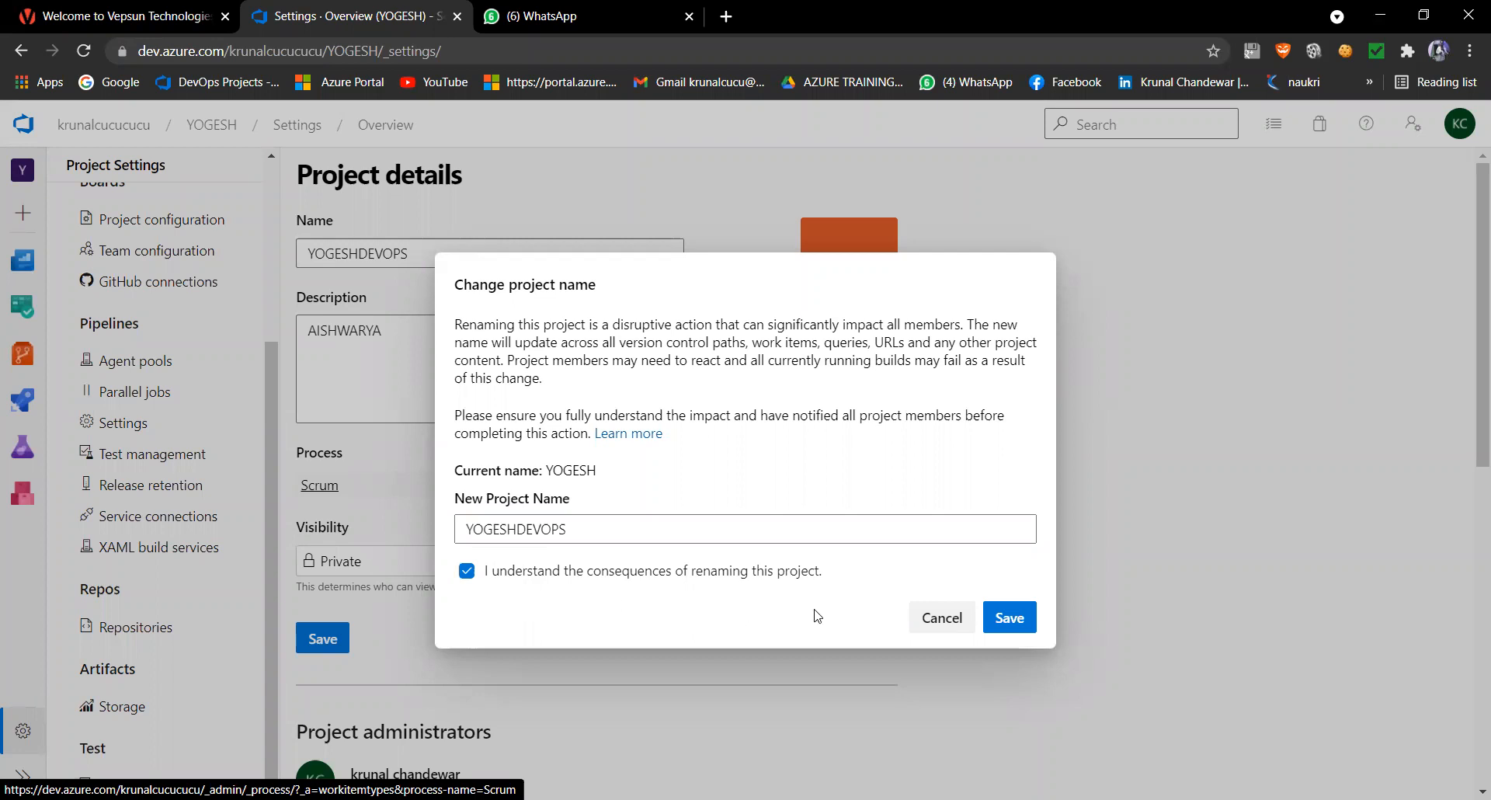
left_click(1033, 620)
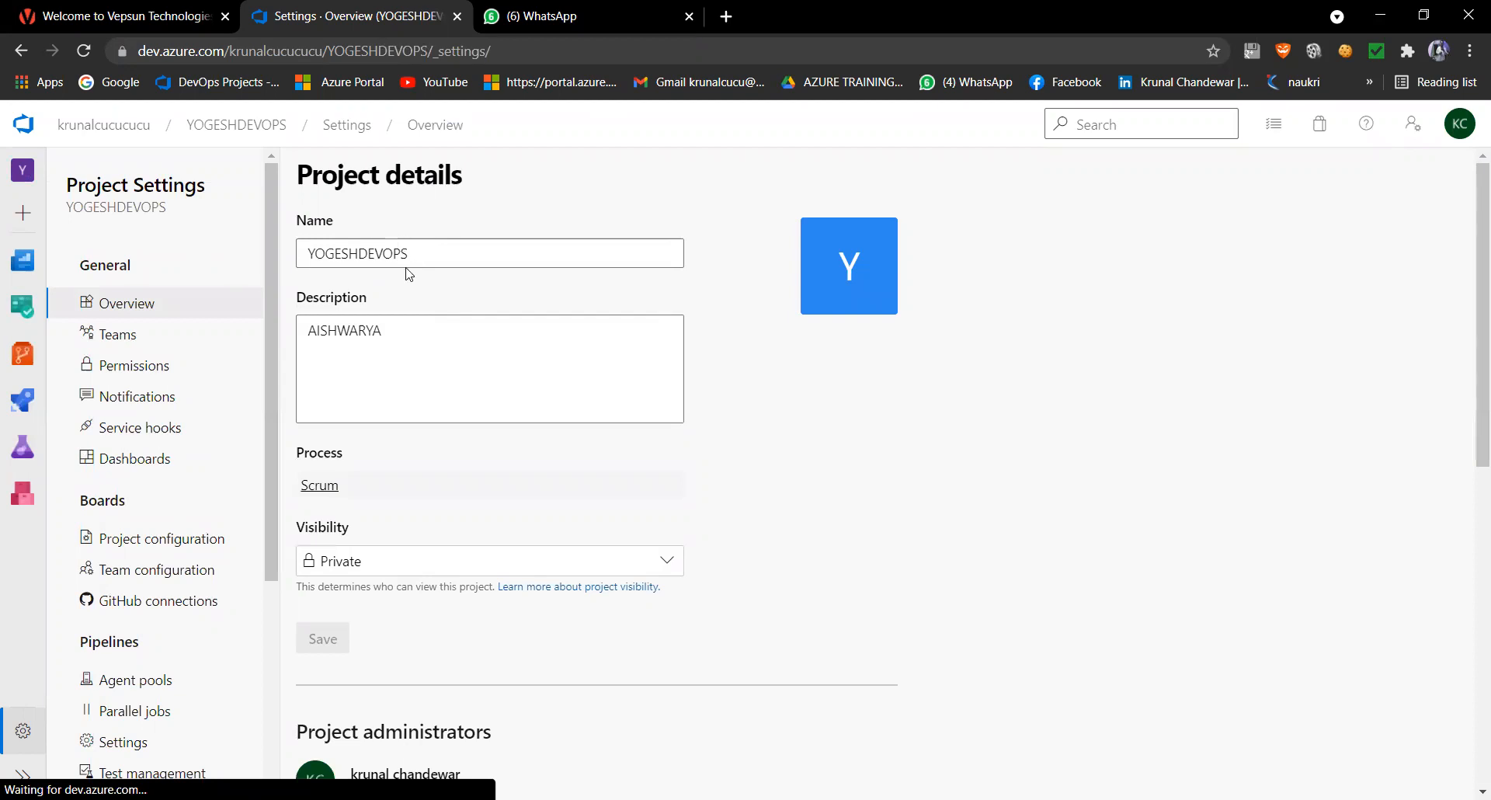
Step: Return to the organization's project list and open the renamed project
left_click(61, 113)
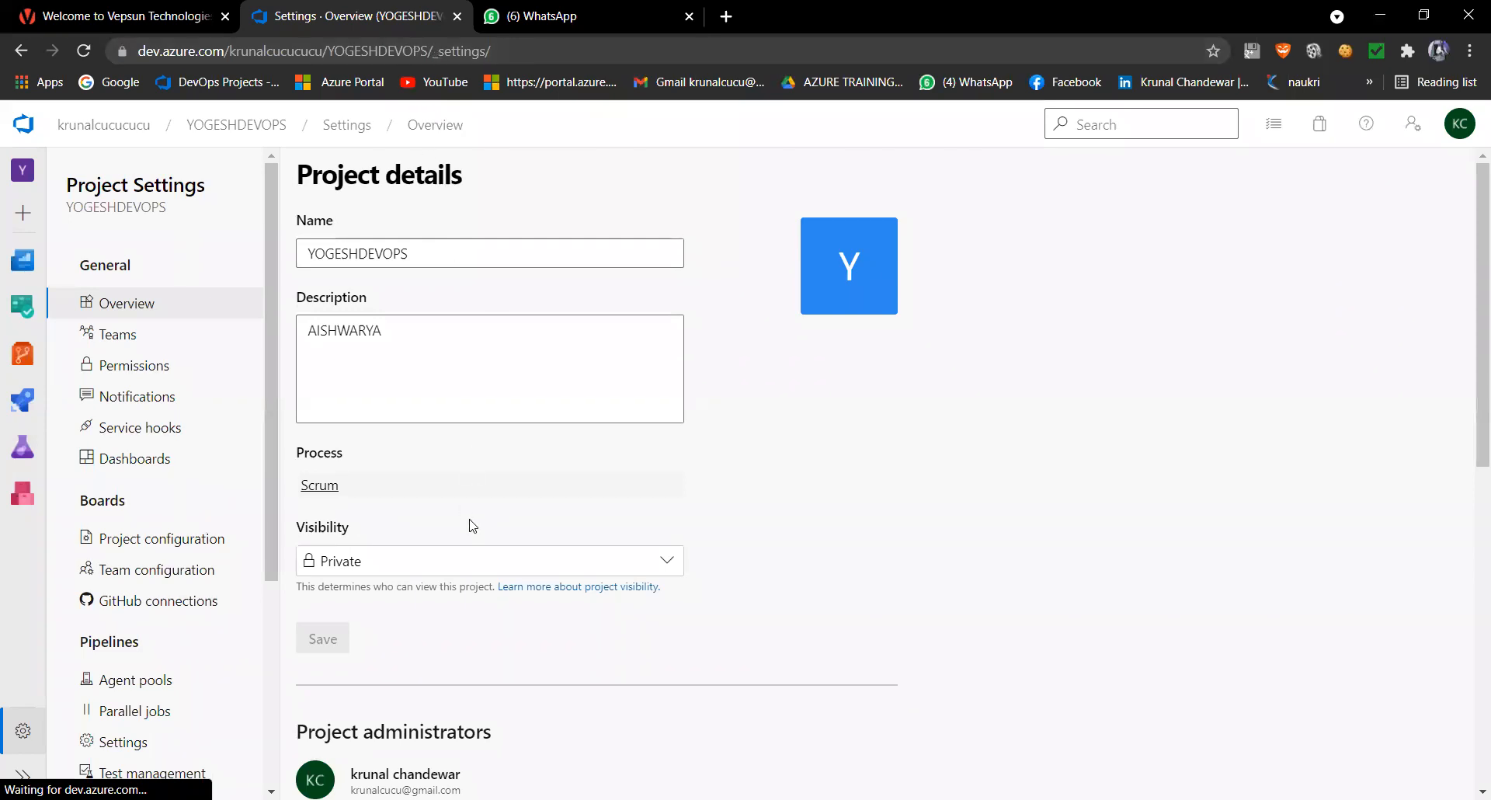
scroll(466, 516, "down", 5)
scroll(450, 478, "up", 5)
left_click(90, 127)
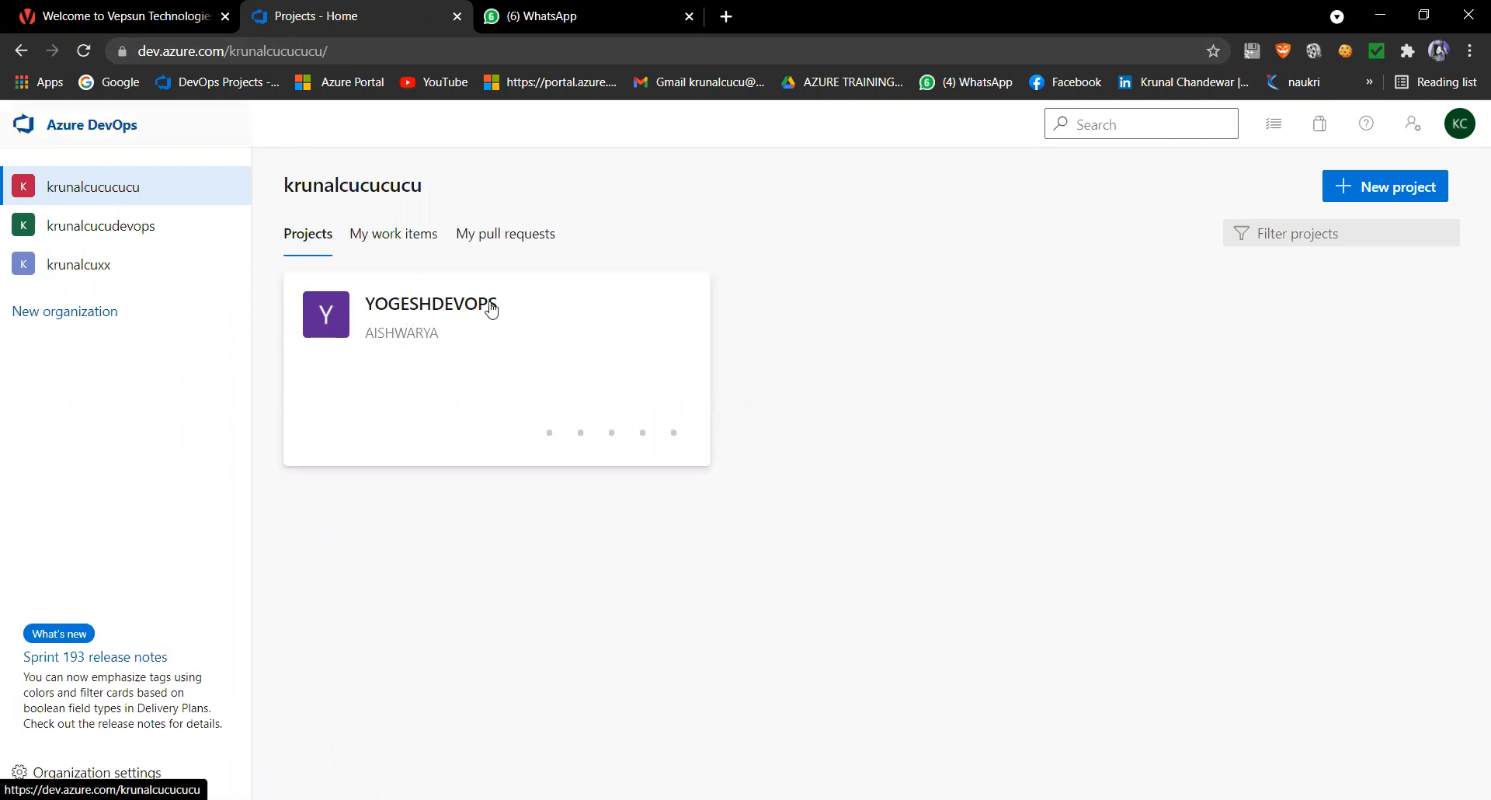
left_click(25, 124)
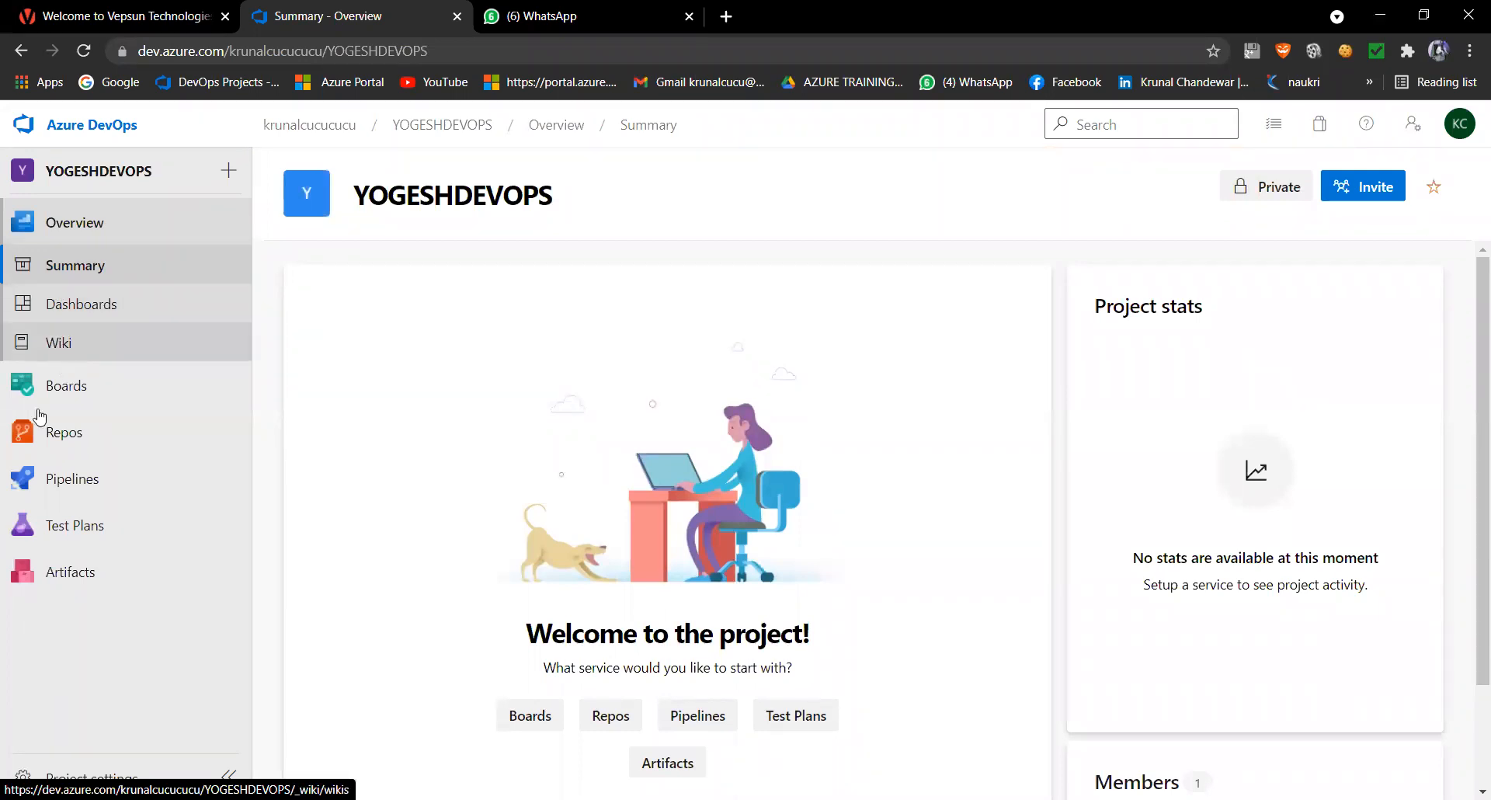
Step: Examine the project's Overview summary, including its services, project stats and members
mouse_move(86, 504)
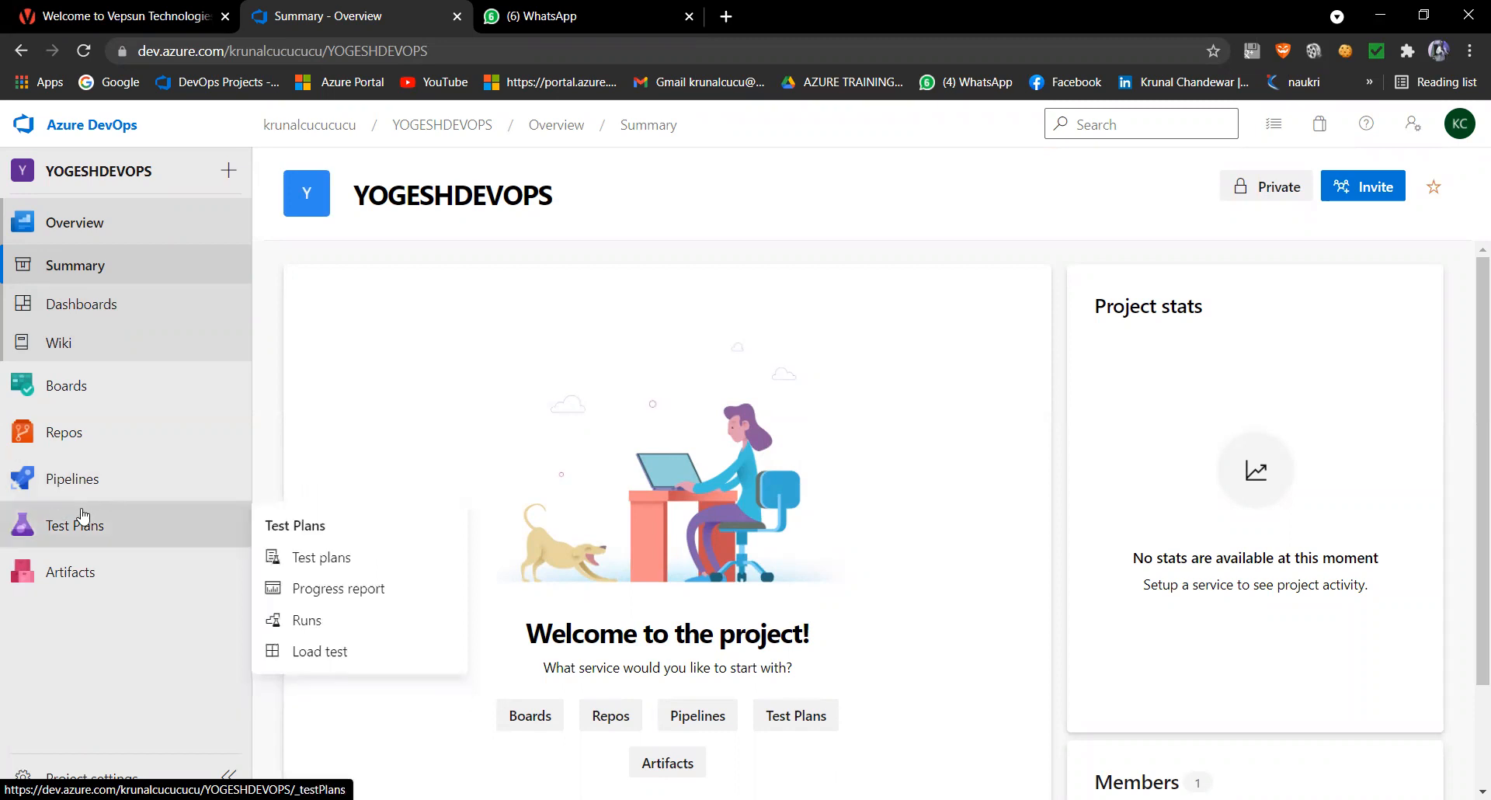
left_click(65, 226)
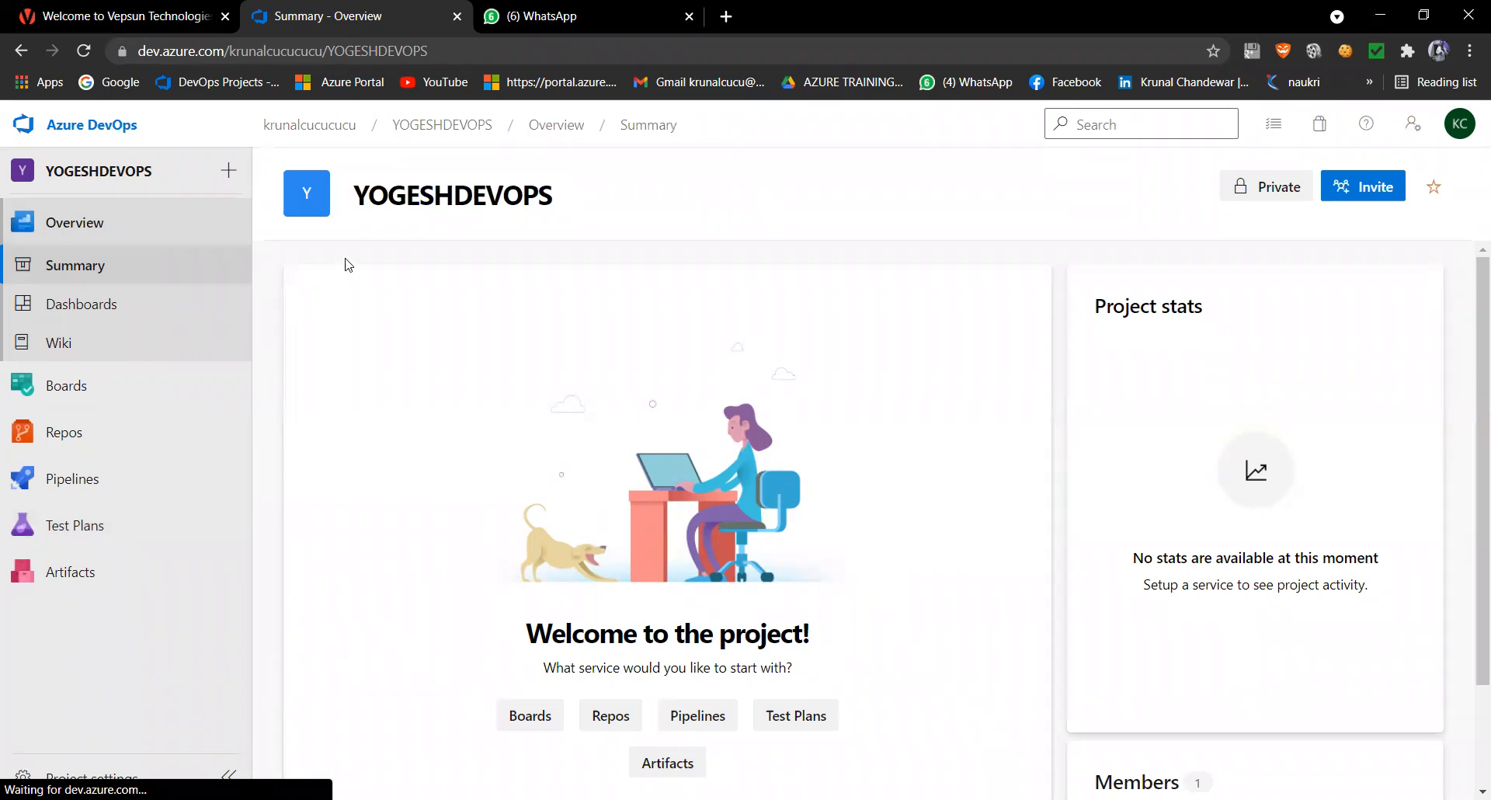
scroll(371, 651, "down", 2)
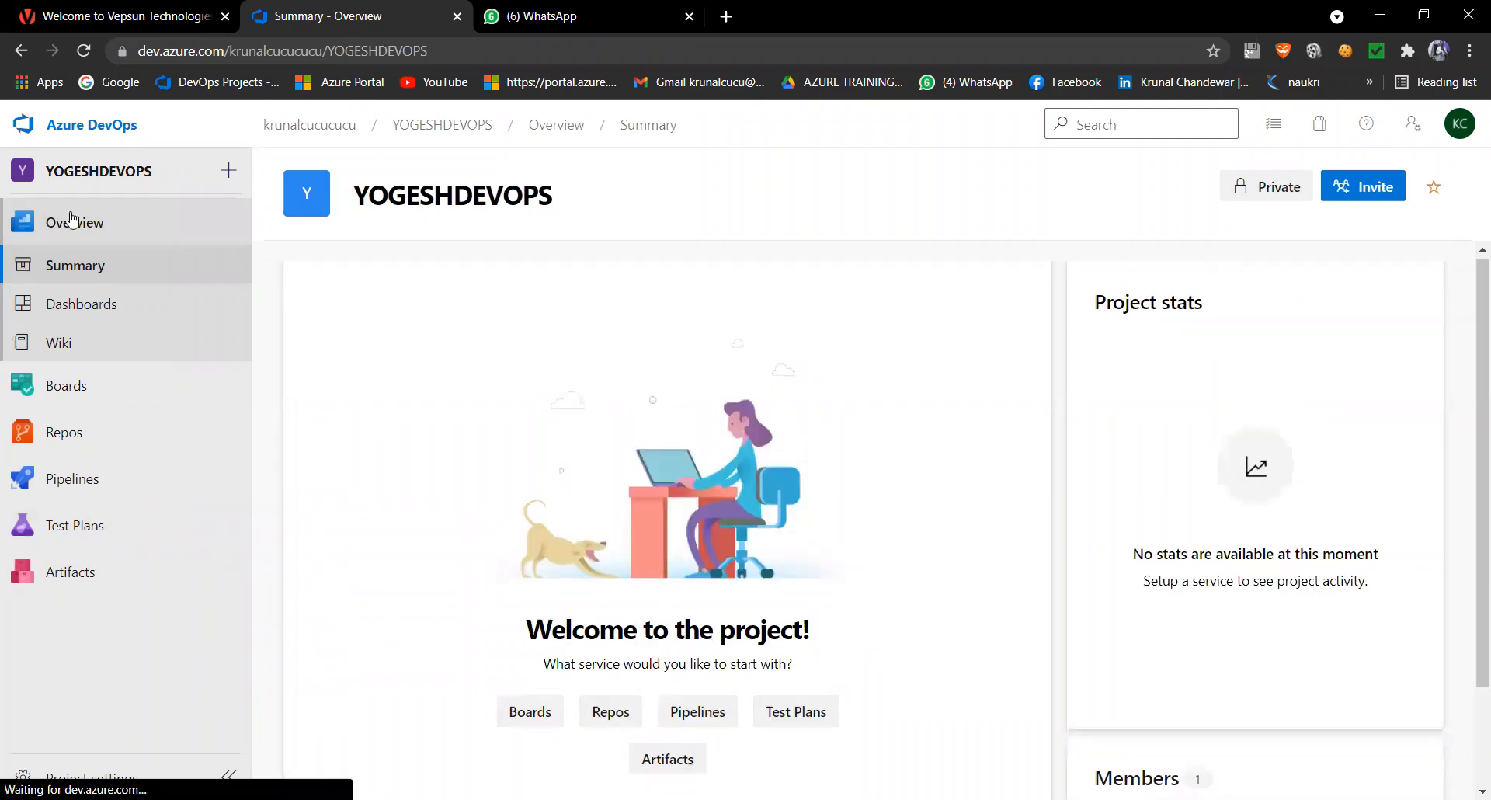
left_click(87, 267)
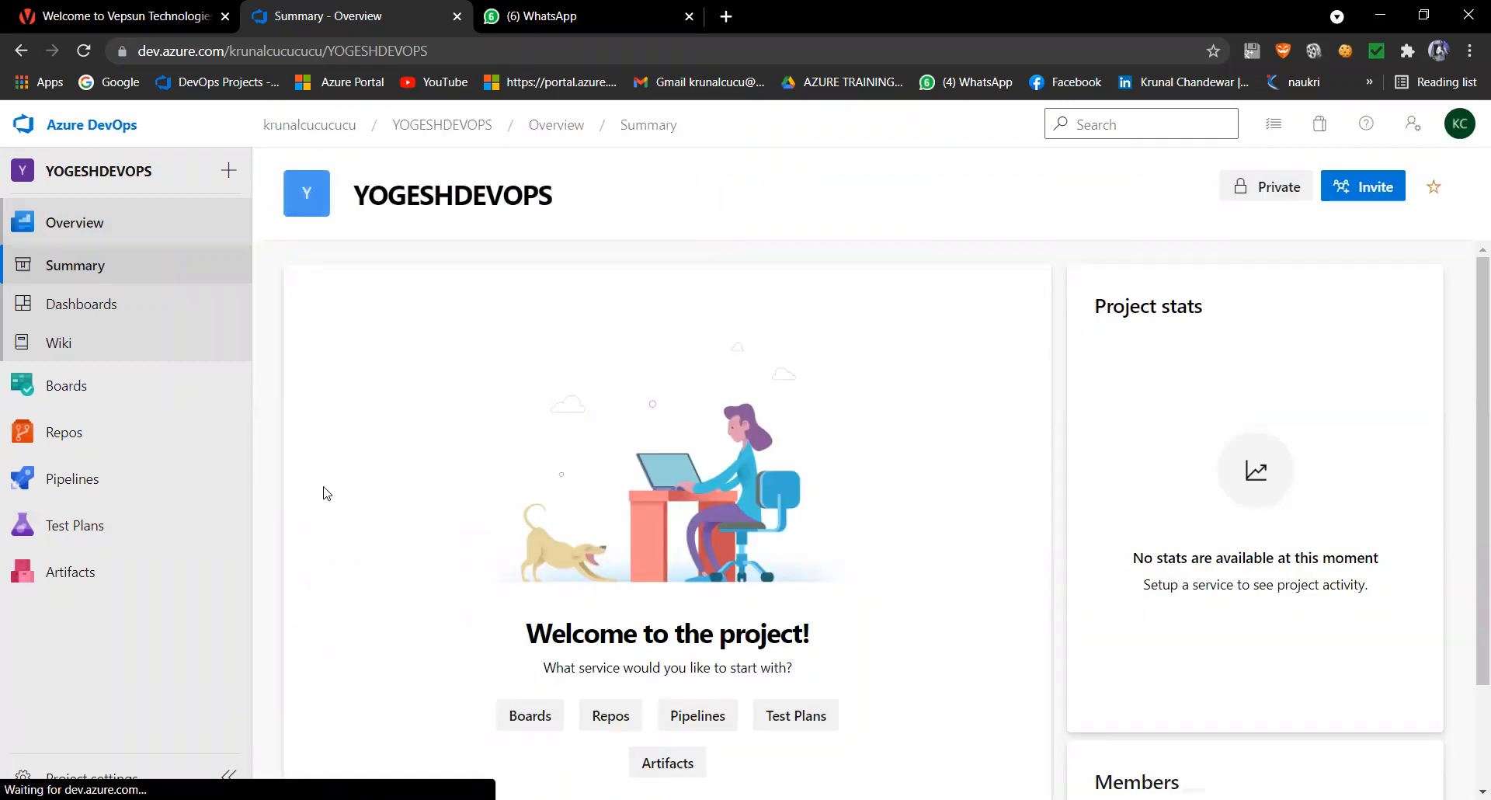
scroll(327, 498, "down", 2)
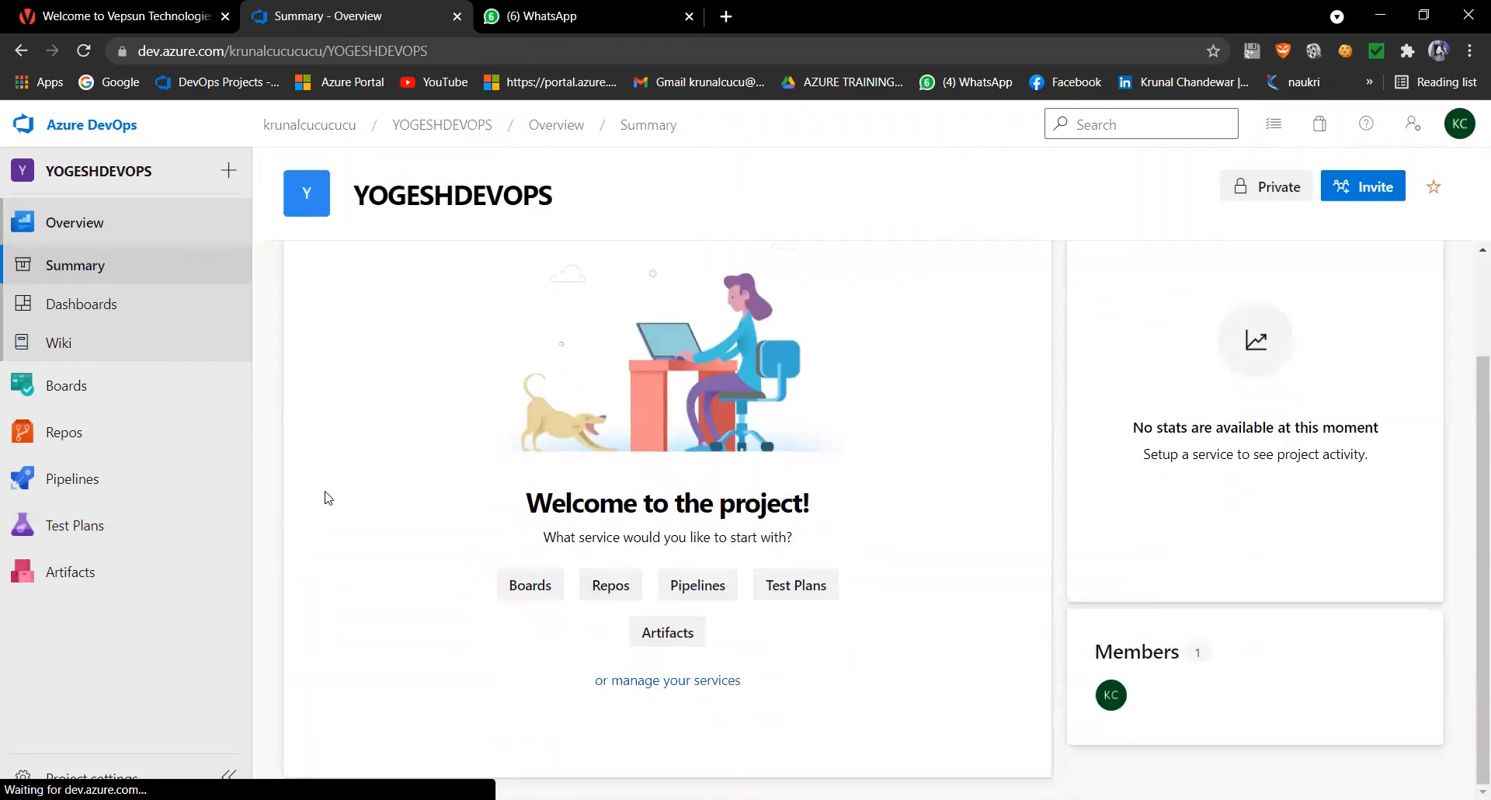
scroll(326, 497, "up", 1)
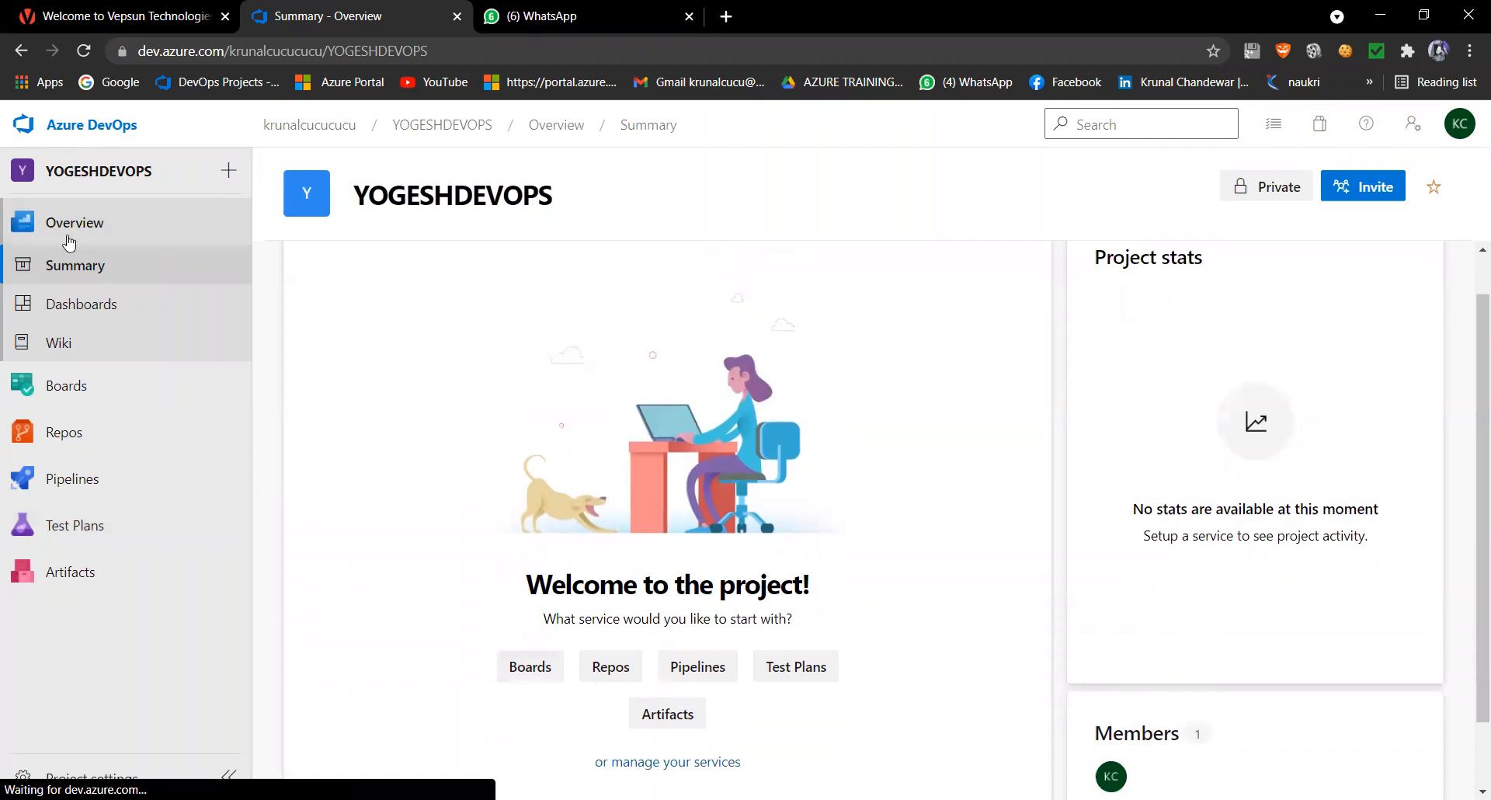
scroll(58, 334, "up", 1)
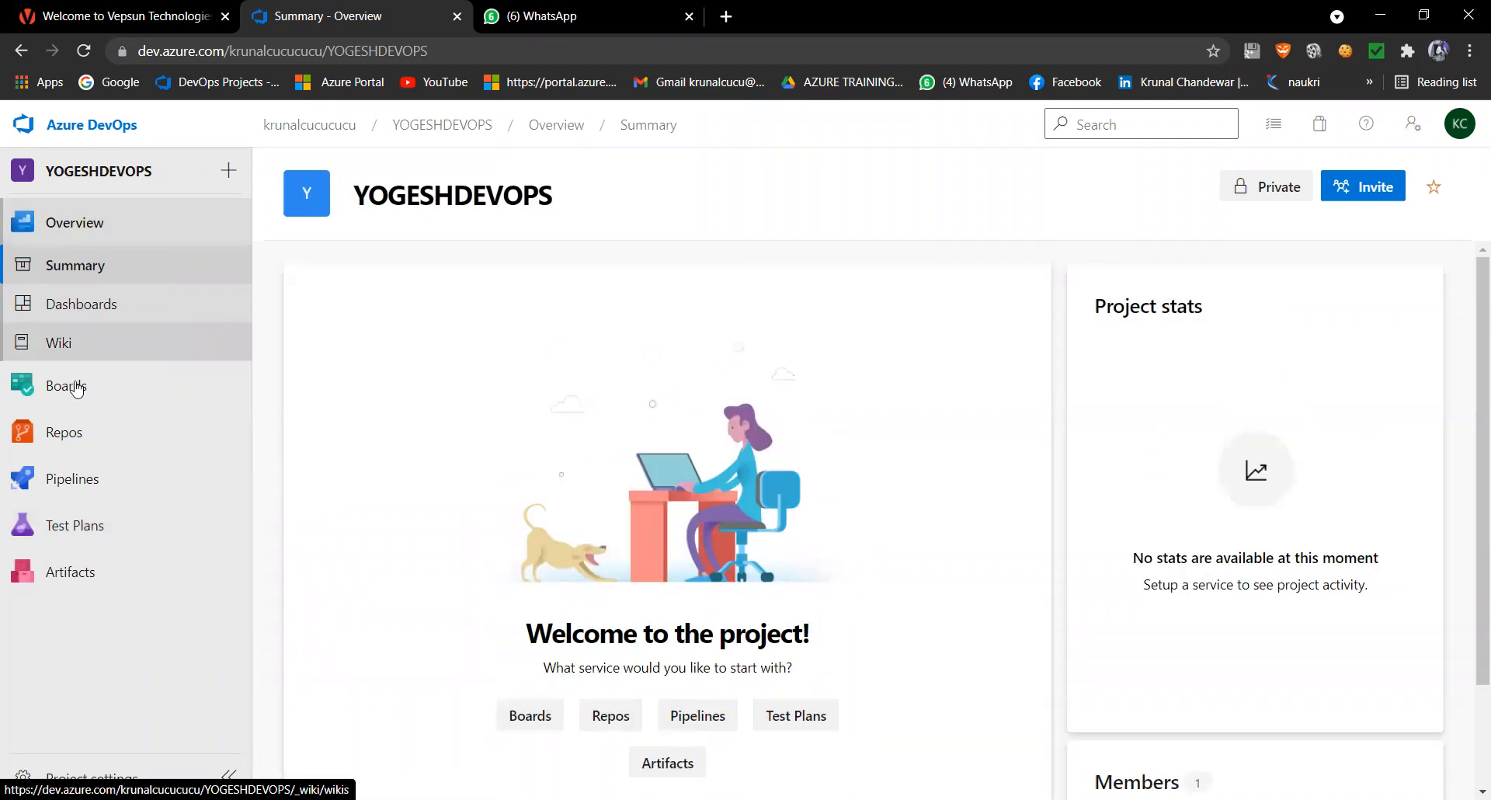
Step: View the Work items page under Boards and open the project's Repos files page
mouse_move(76, 390)
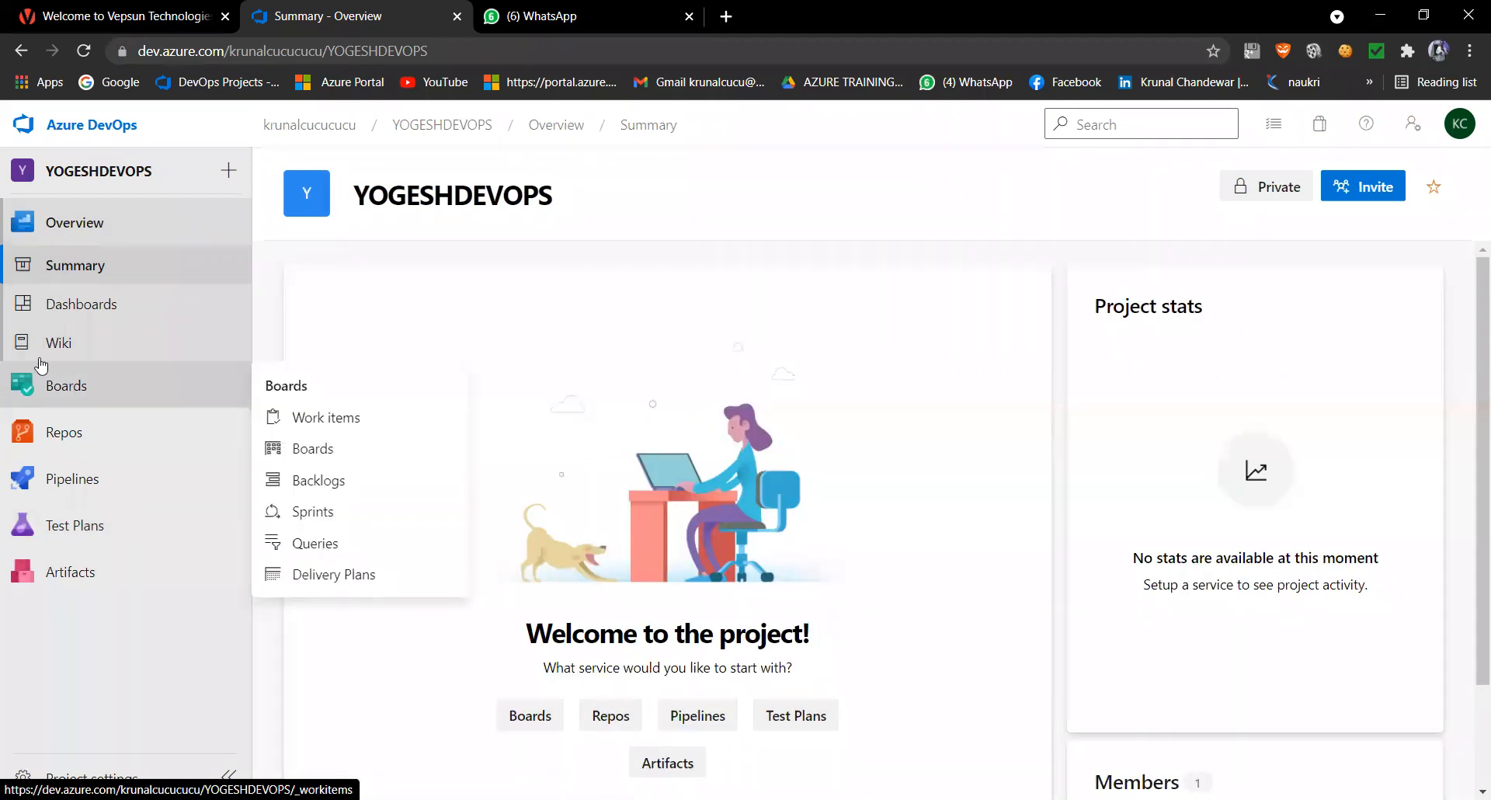
left_click(66, 390)
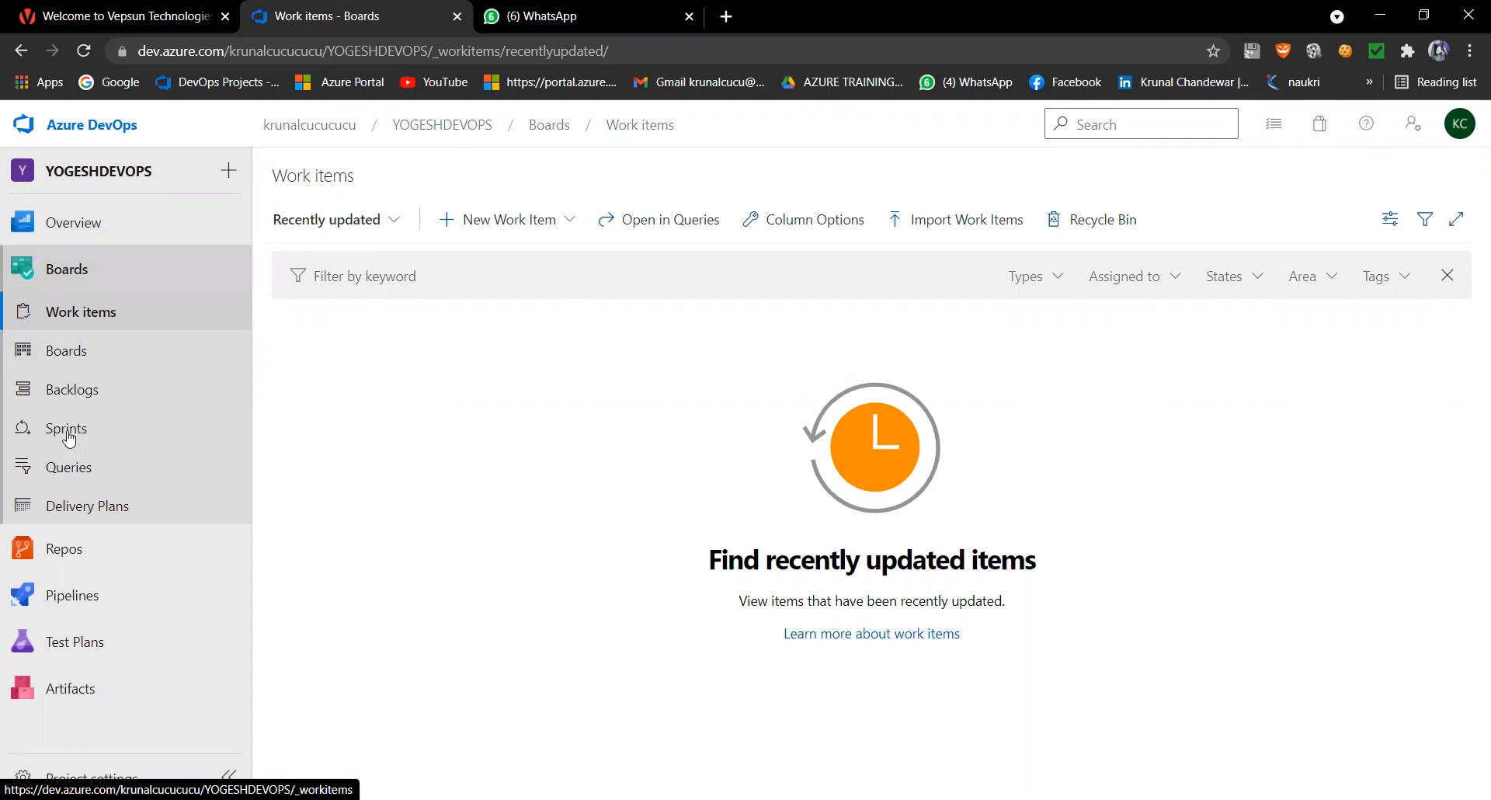
left_click(64, 551)
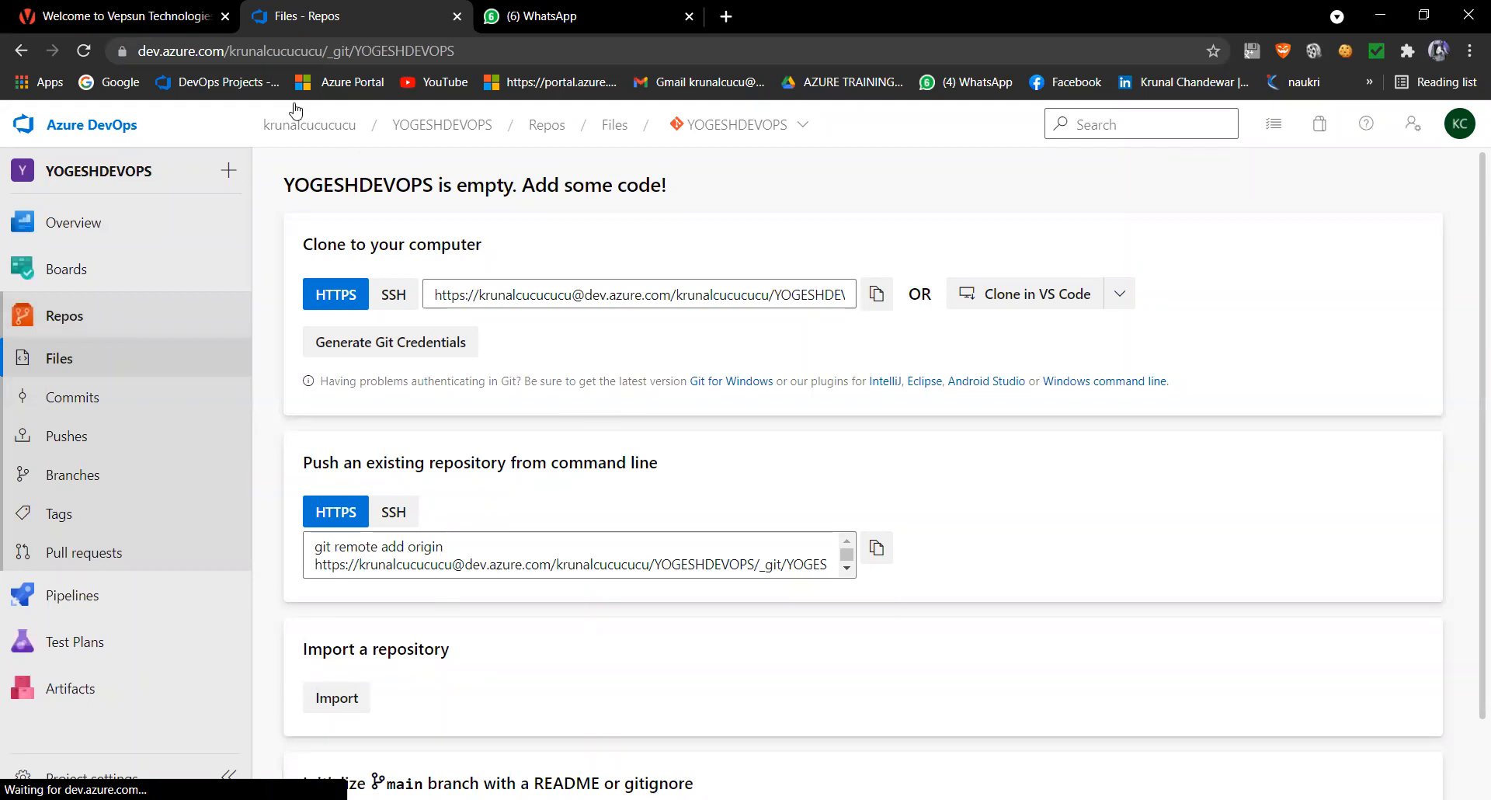
Step: Switch to the WhatsApp browser tab, search Google there for GITHUB and open the GitHub website
left_click(559, 16)
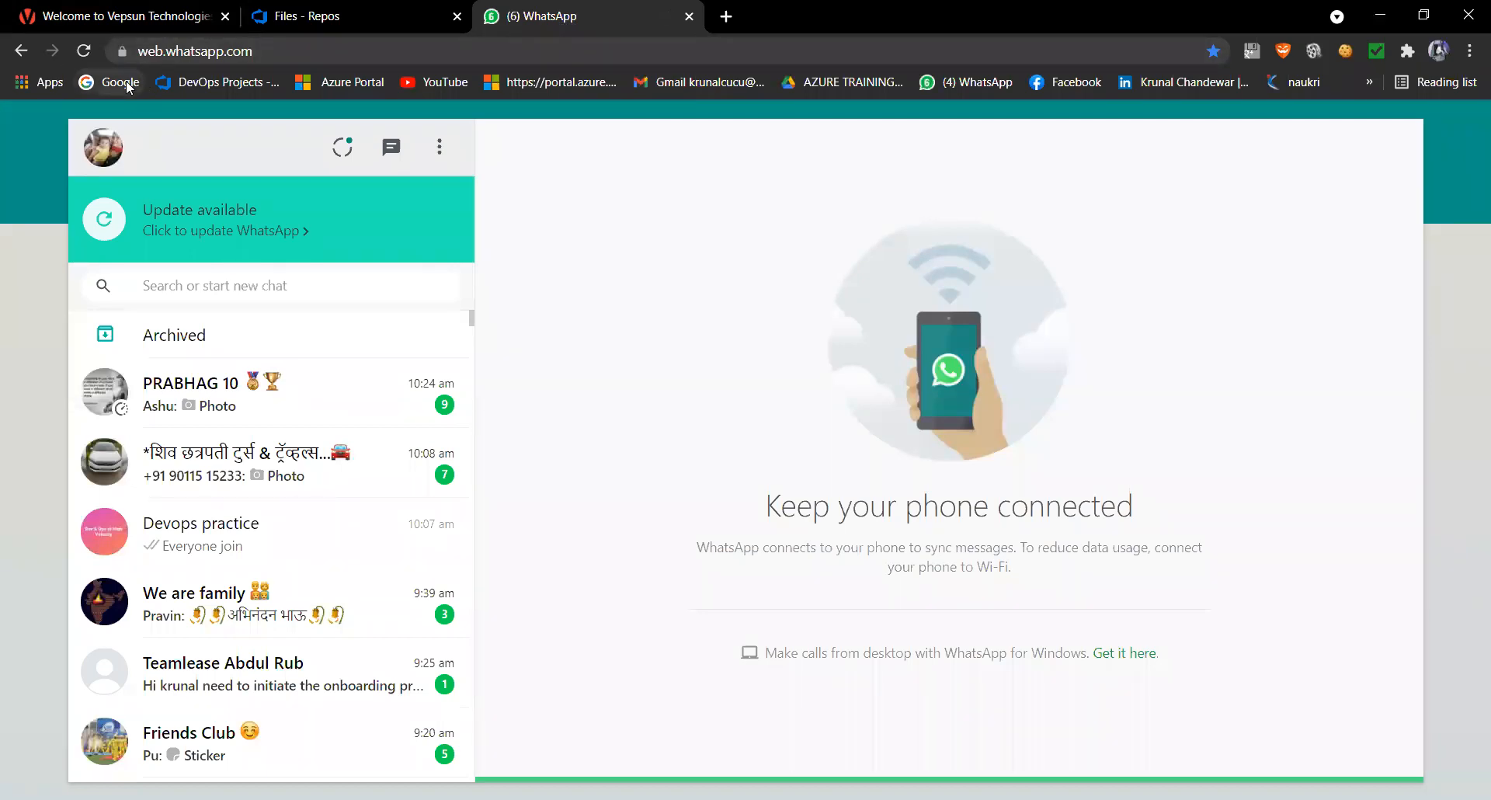
left_click(126, 80)
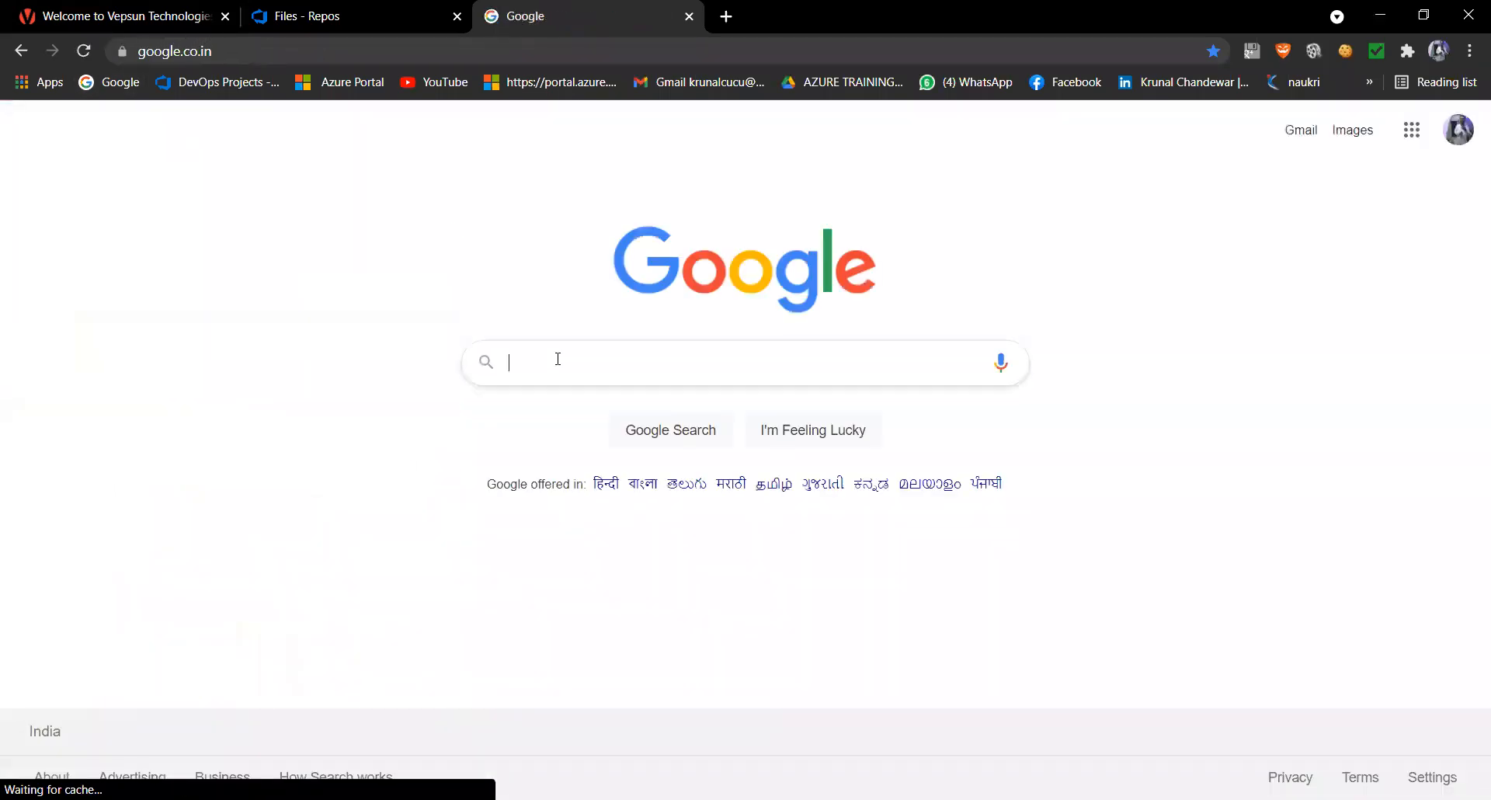
type("GI")
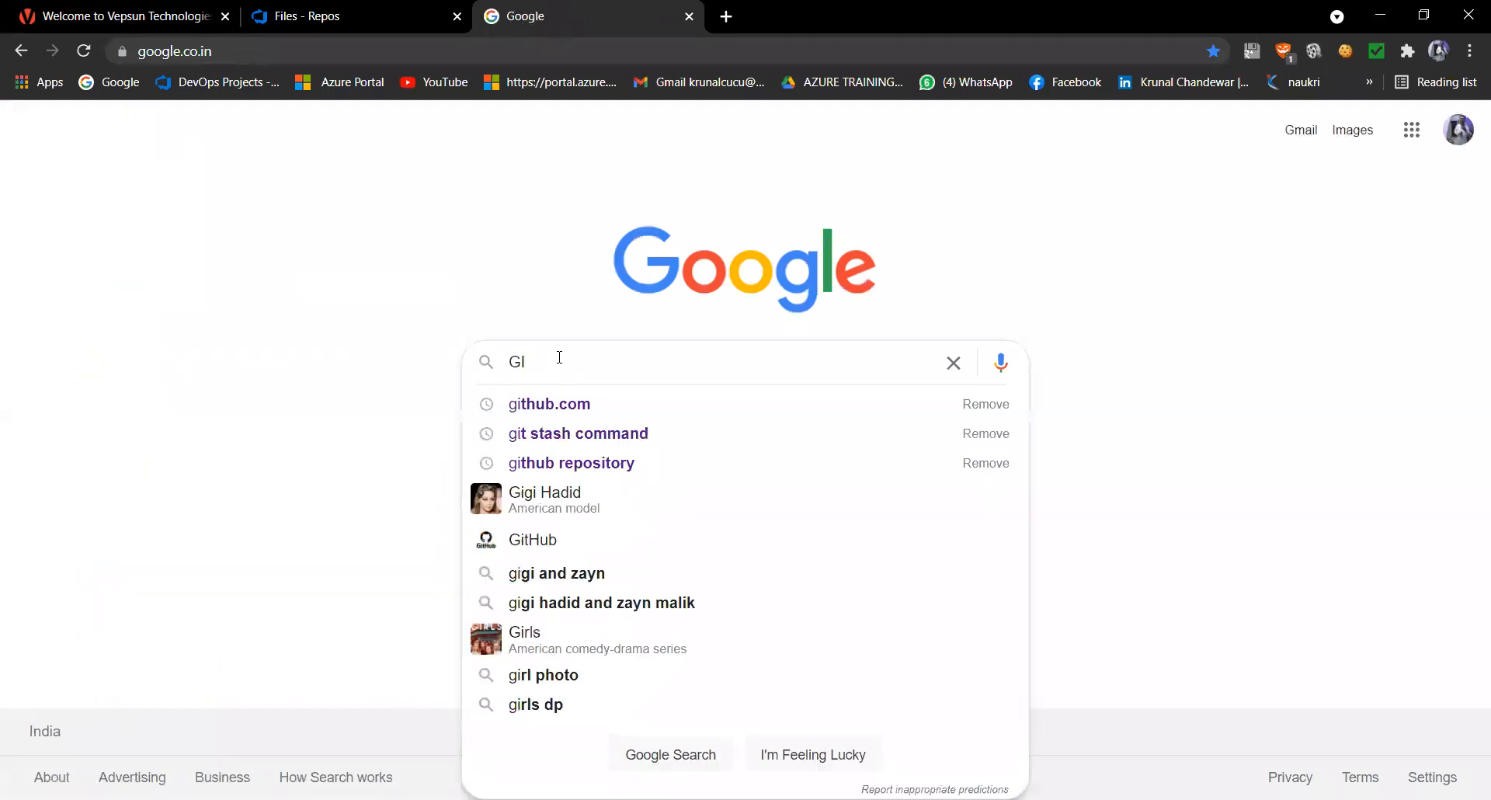
type("THUB")
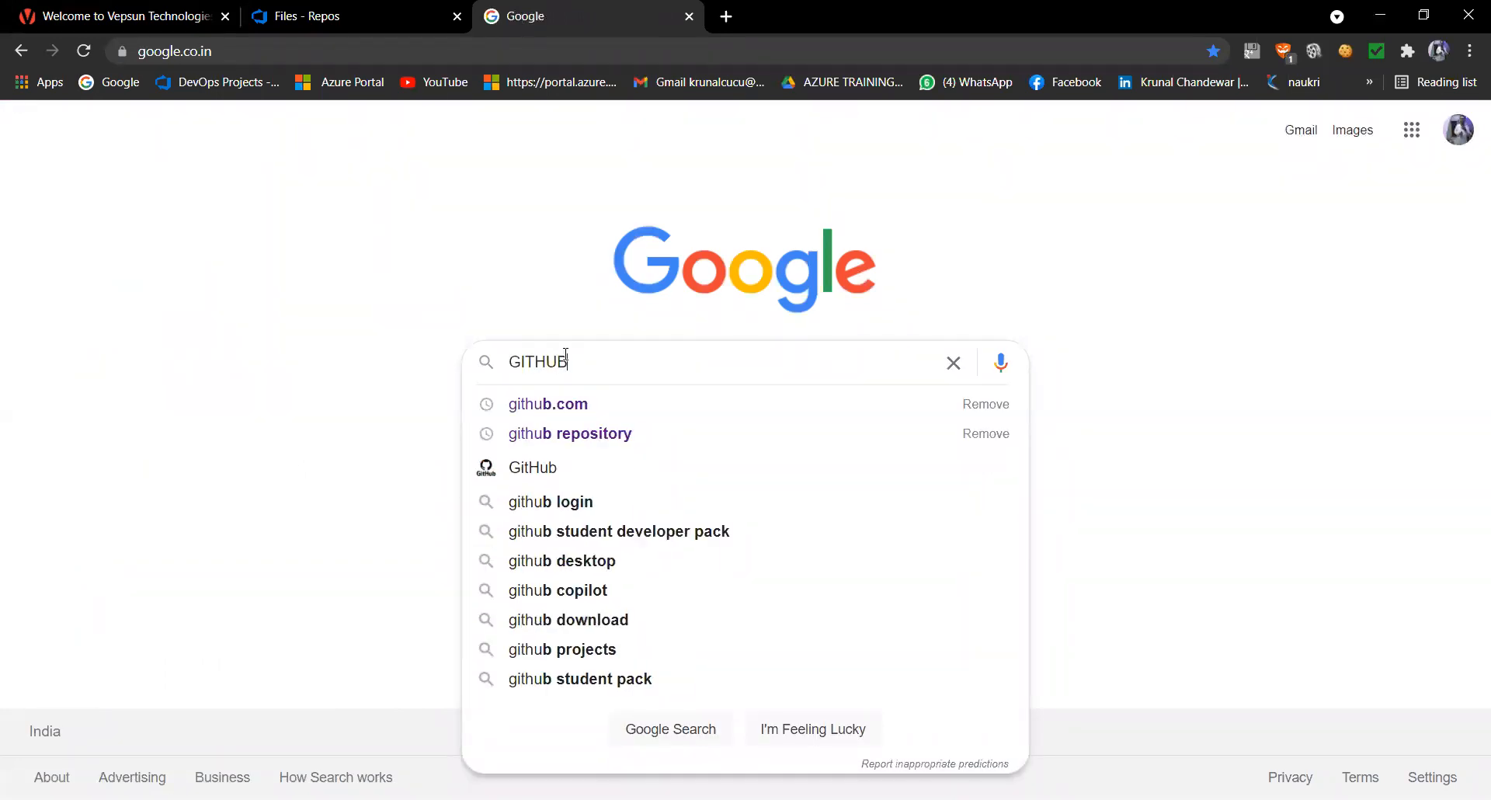
key("Return")
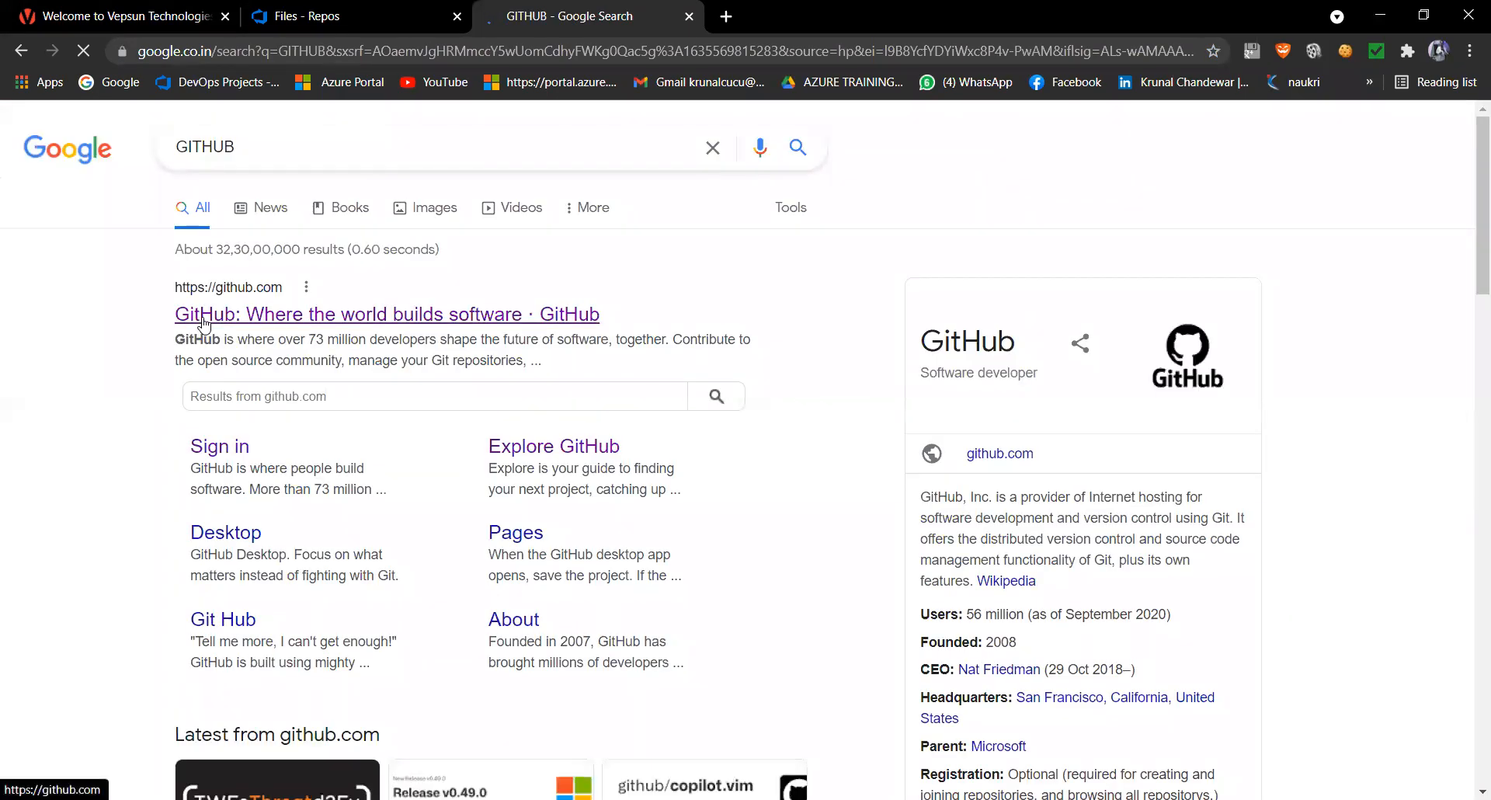
left_click(129, 336)
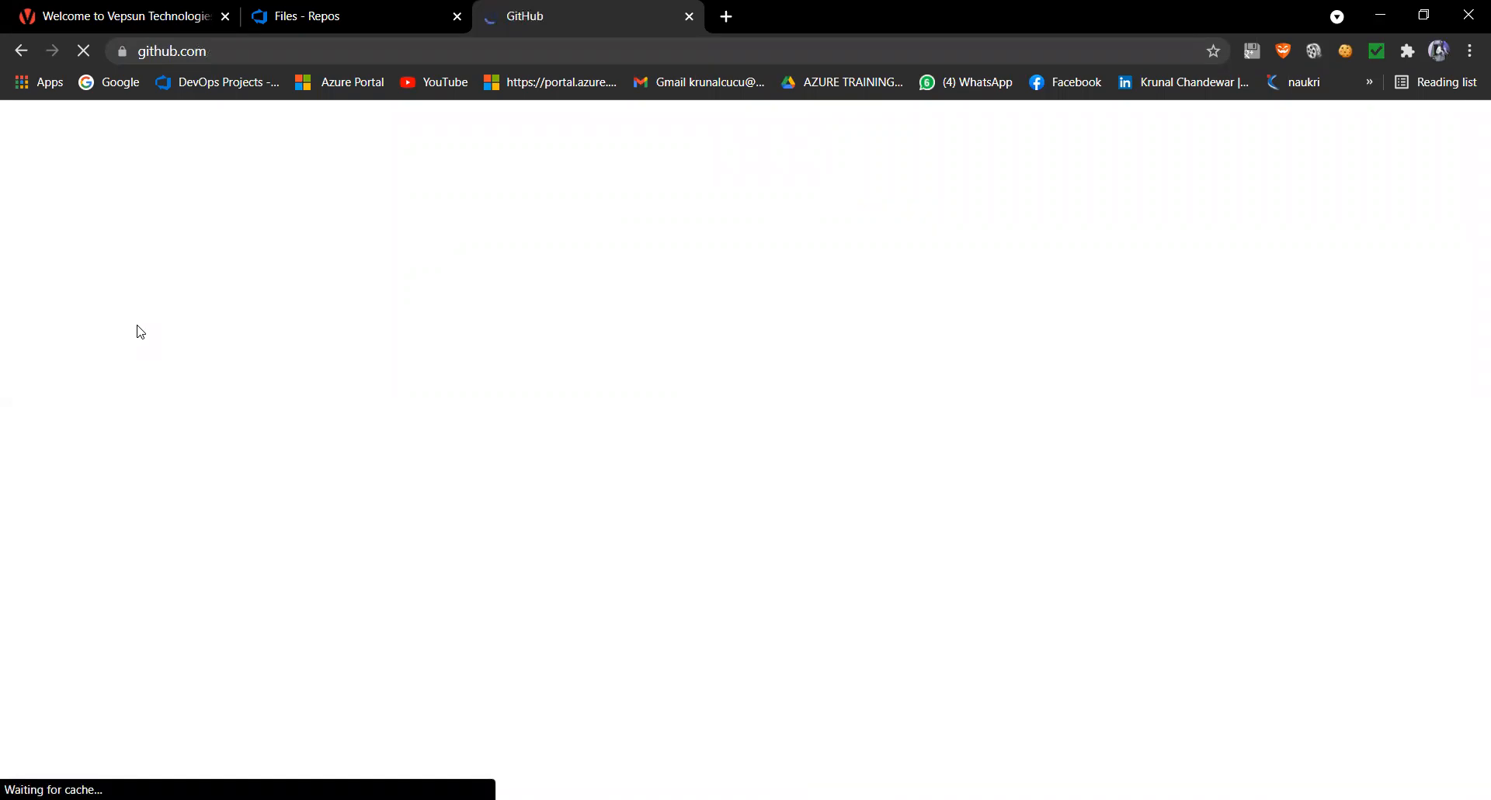
Step: Search all of GitHub for helloworld
left_click(111, 130)
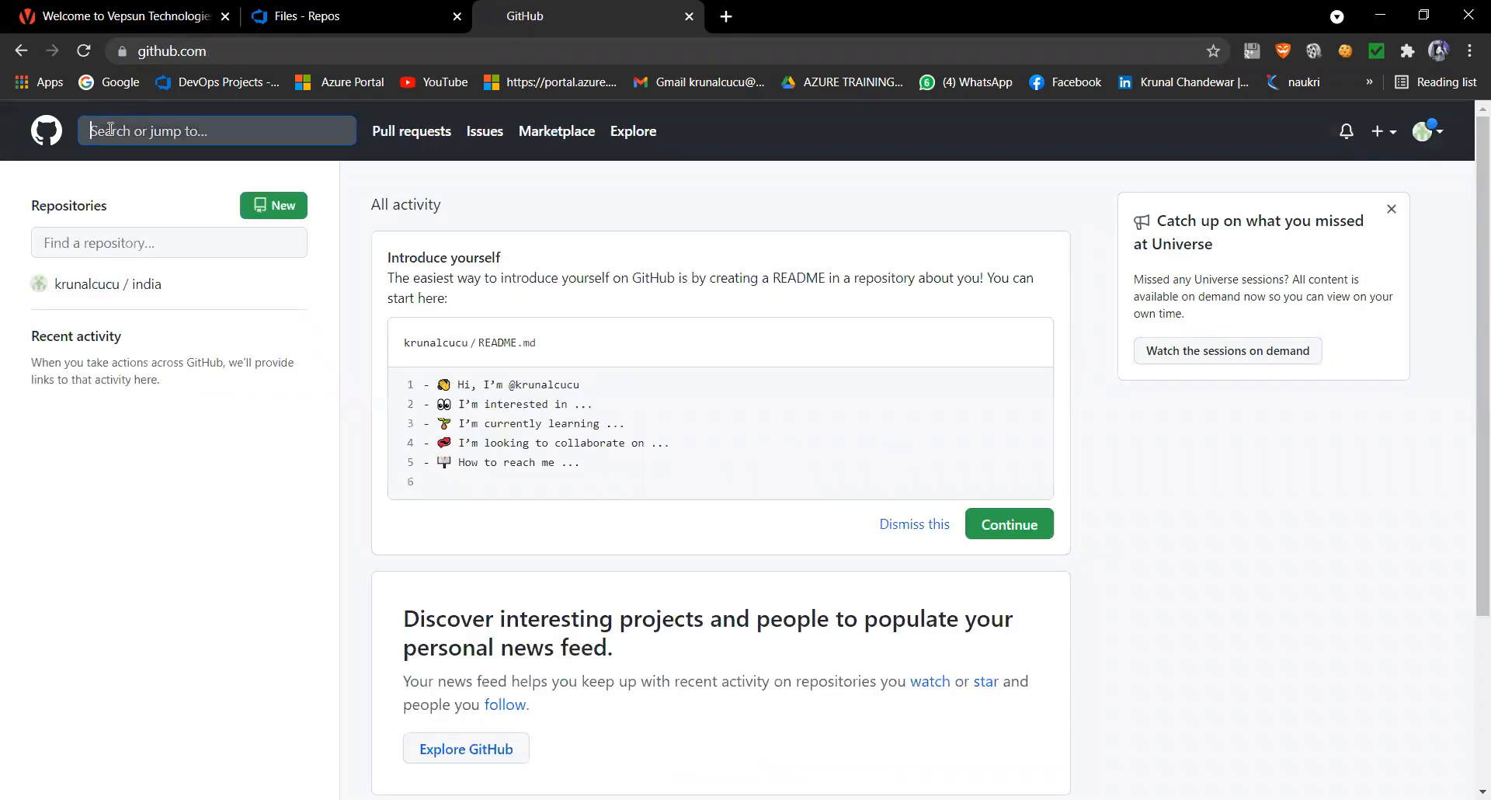
type("H")
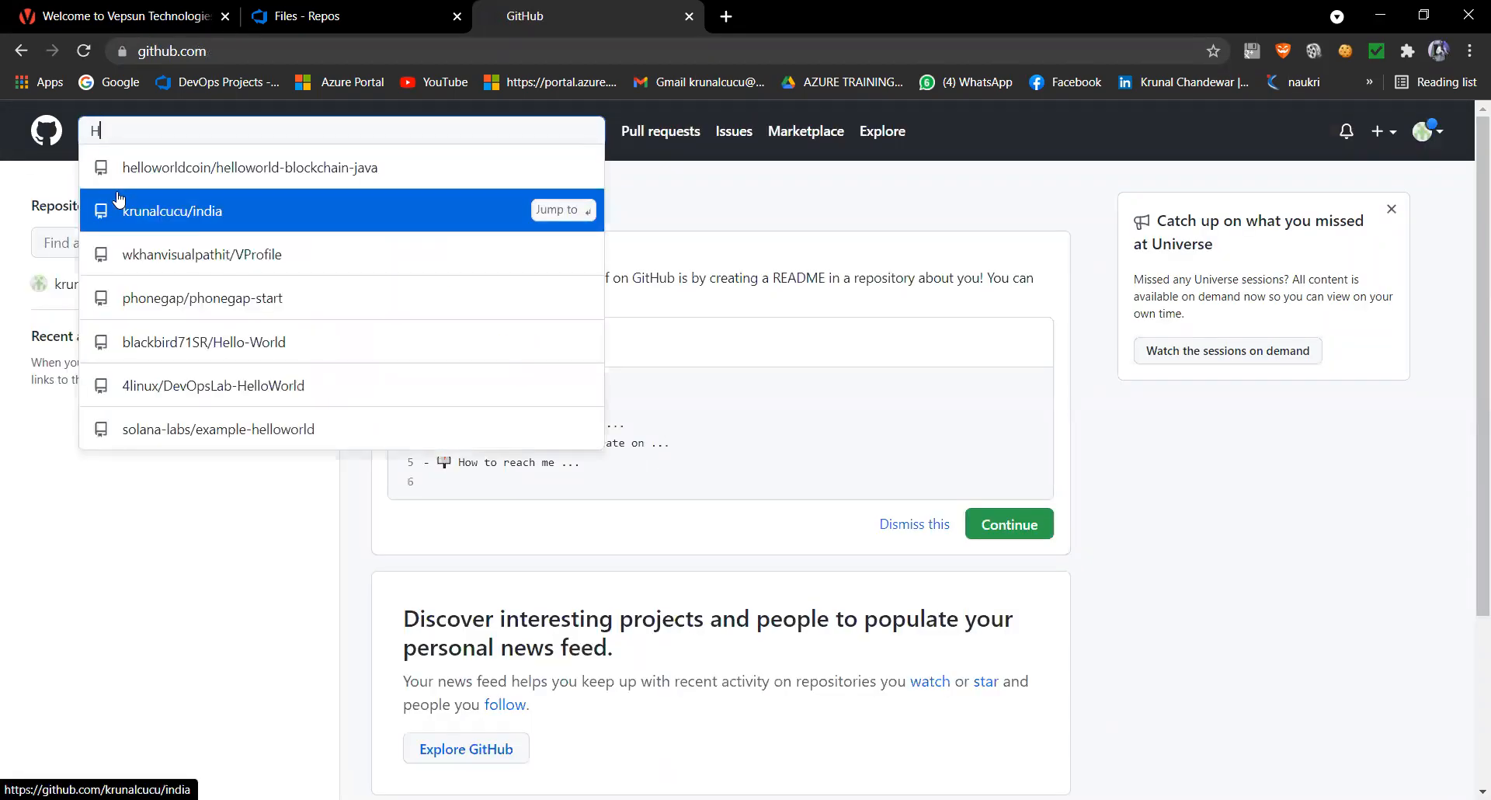
type("ELLO")
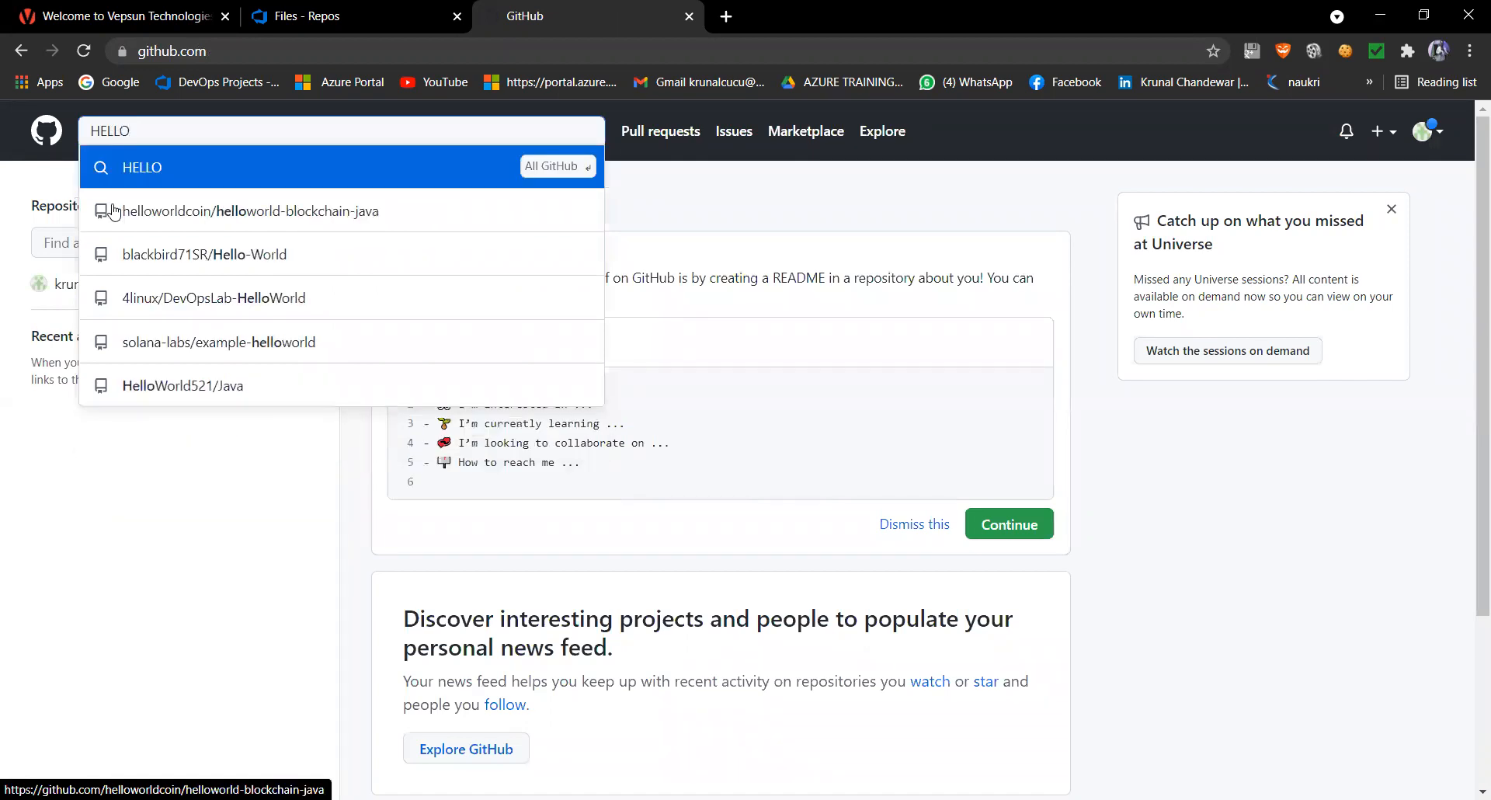
type("W")
key("BackSpace")
key("BackSpace")
key("BackSpace")
key("BackSpace")
key("BackSpace")
key("BackSpace")
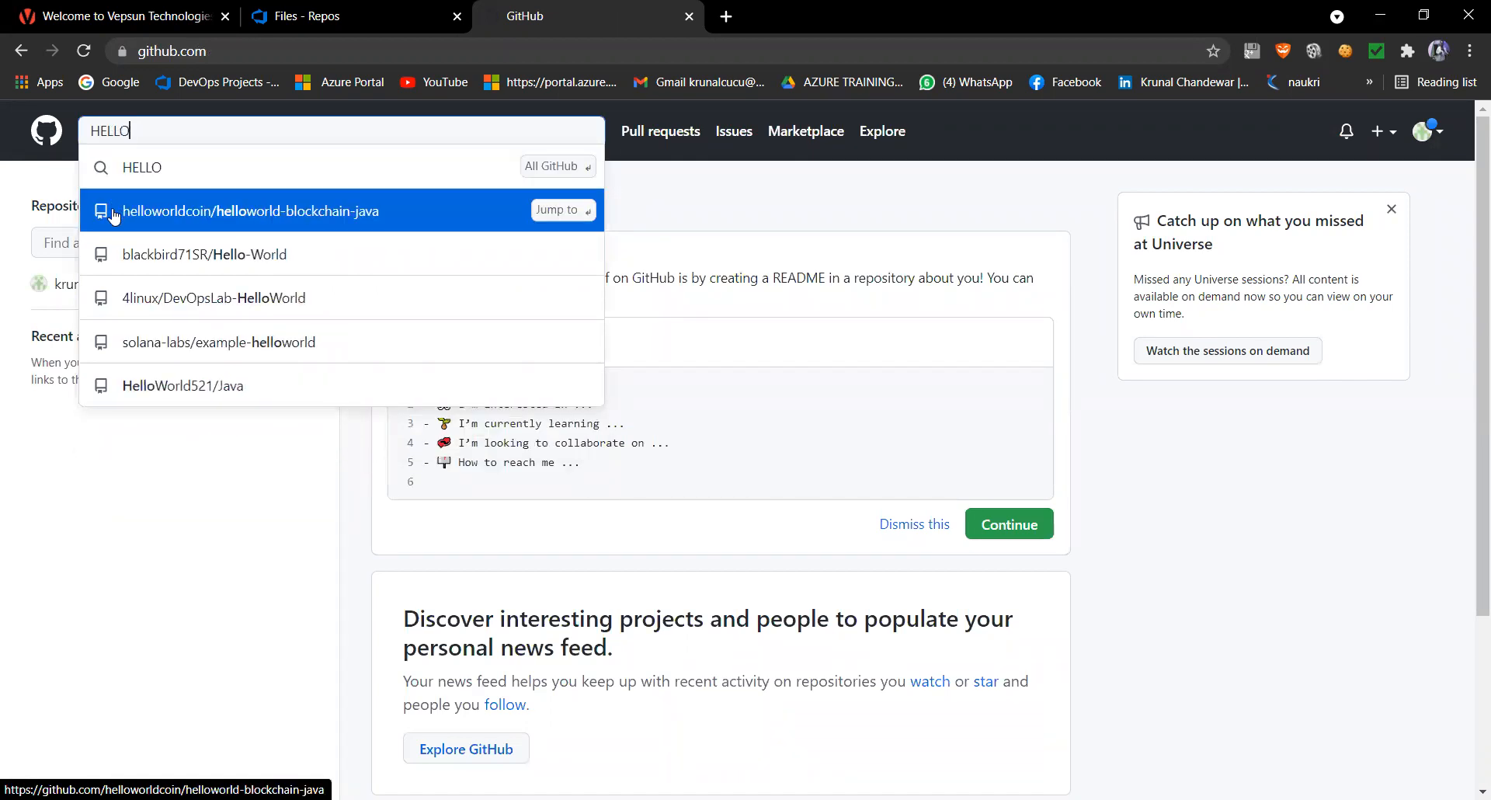
type("helloworld")
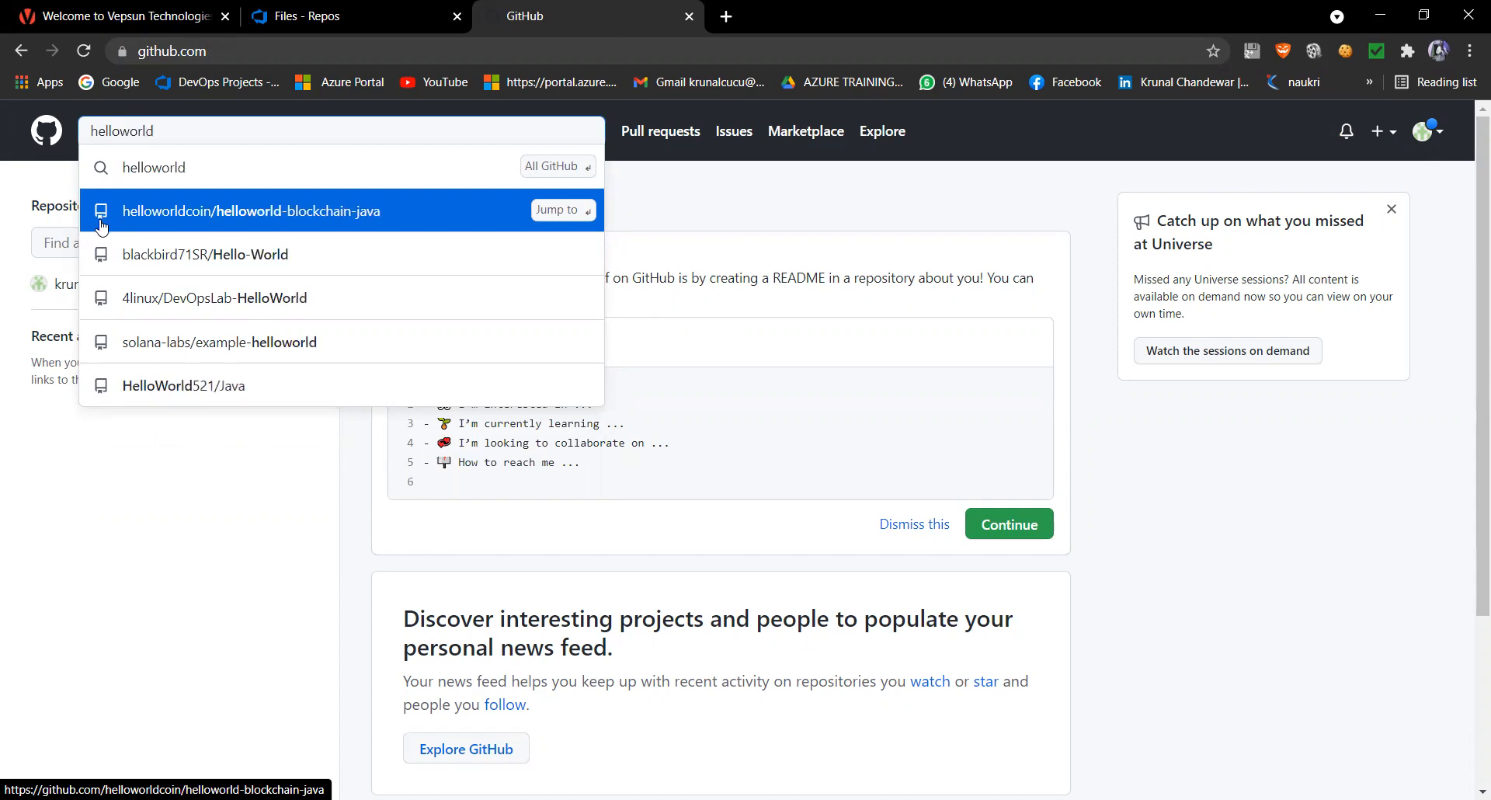
left_click(168, 177)
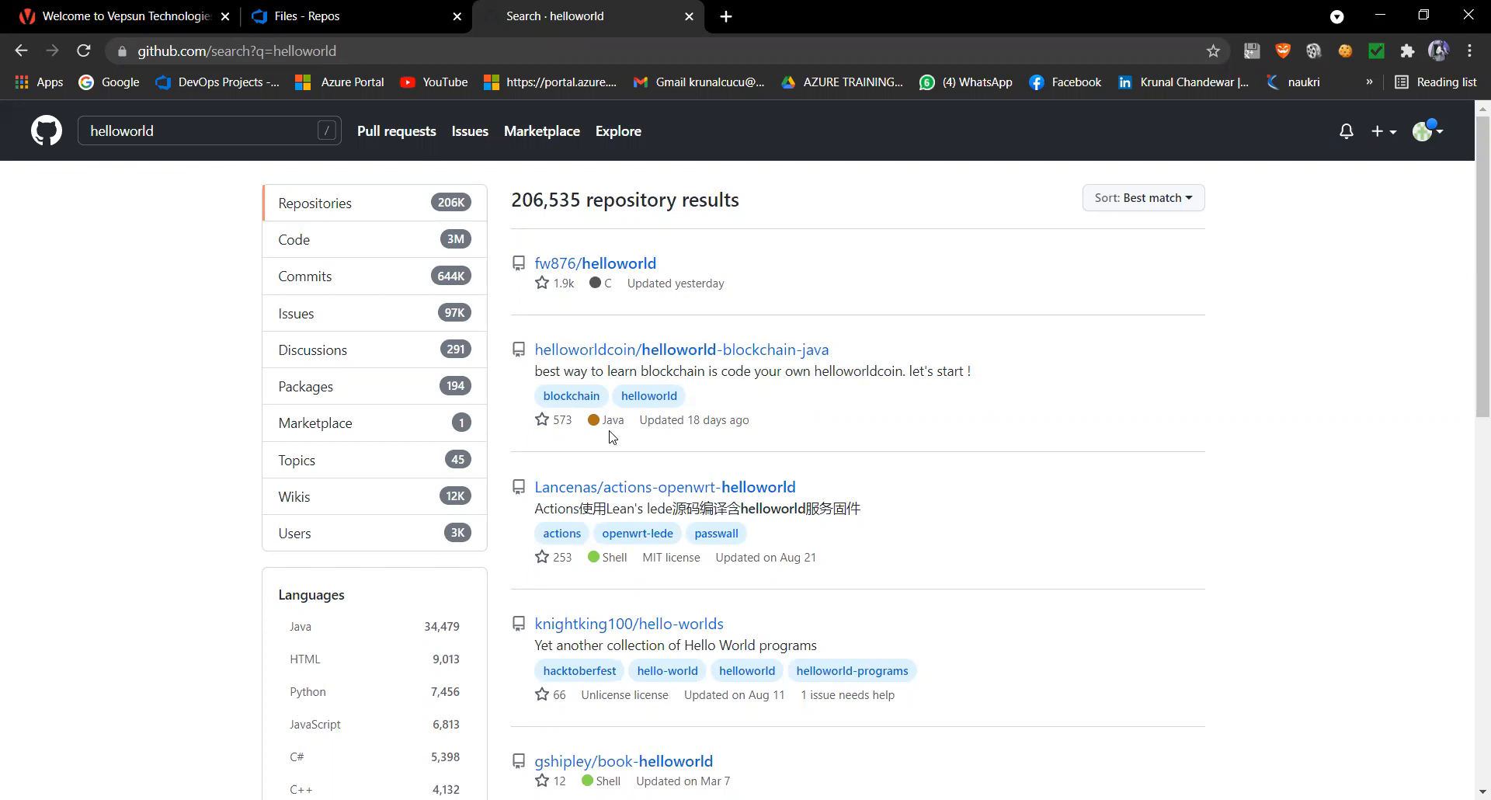
Step: Open the helloworldcoin/helloworld-blockchain-java repository and look through its files
left_click(720, 356)
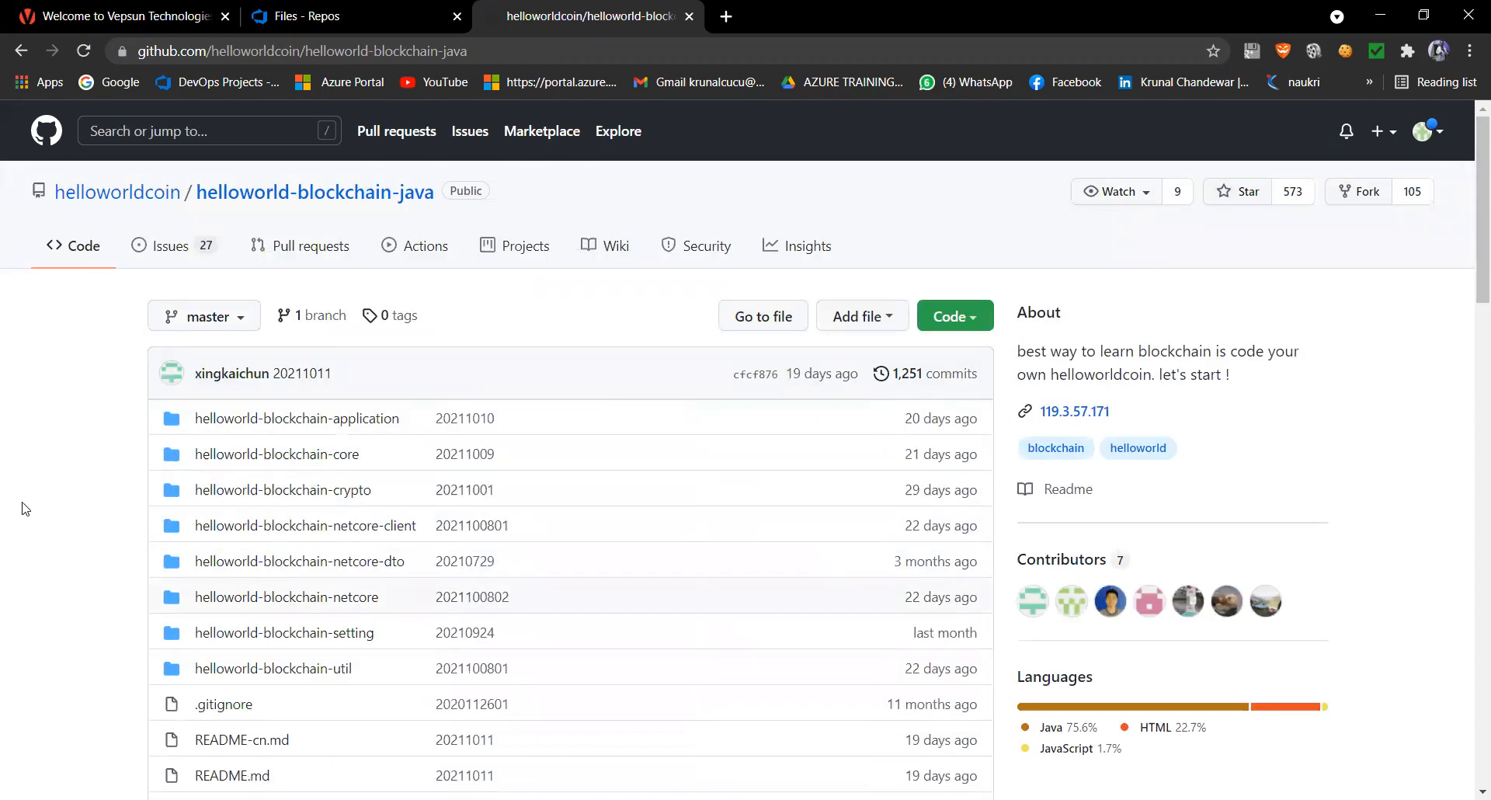
scroll(27, 489, "down", 4)
scroll(28, 478, "down", 2)
scroll(27, 476, "up", 5)
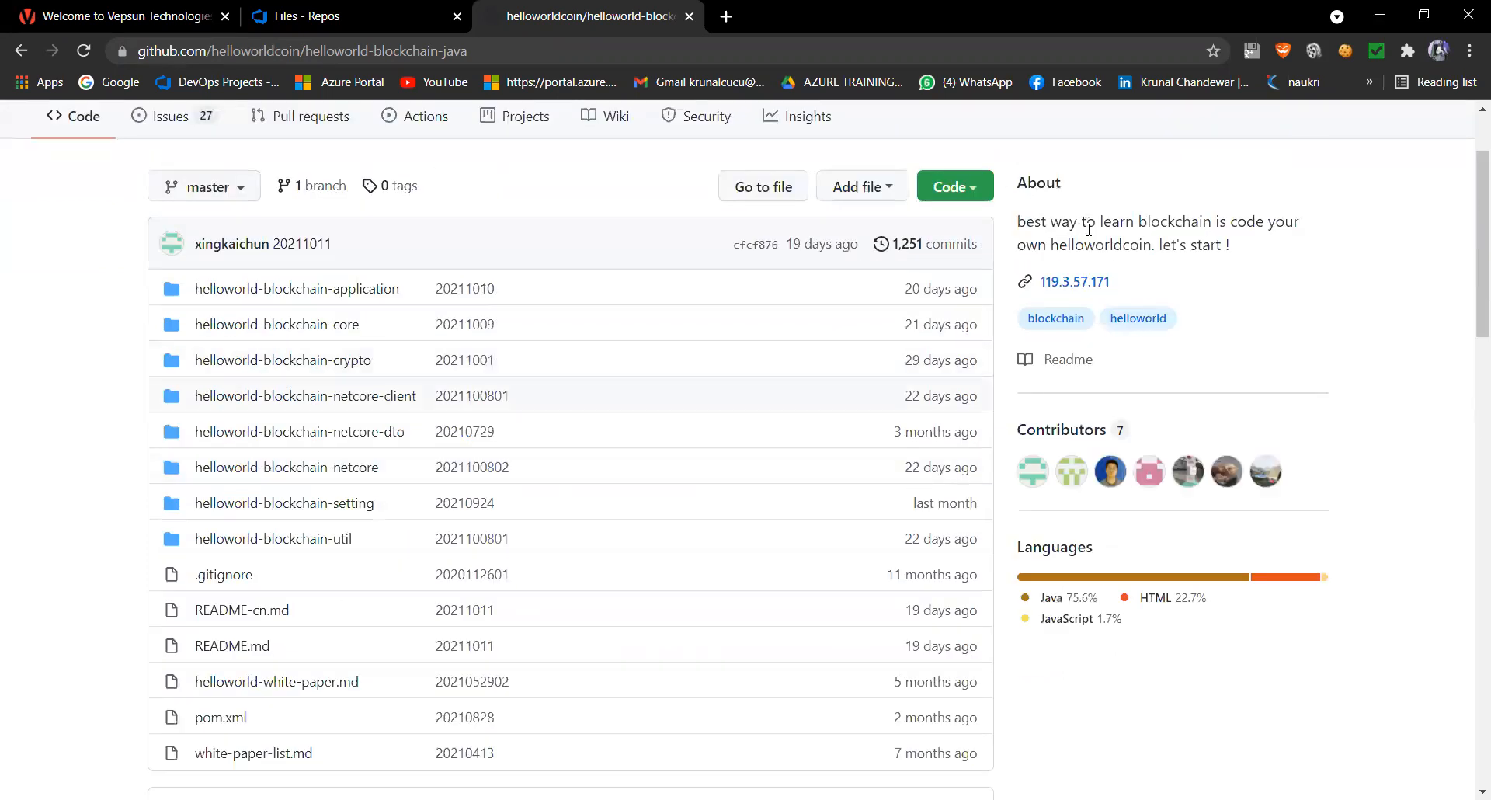
Step: Copy the HTTPS clone URL of the helloworld-blockchain-java repository and return to the project's Repos files page in Azure DevOps
left_click(976, 190)
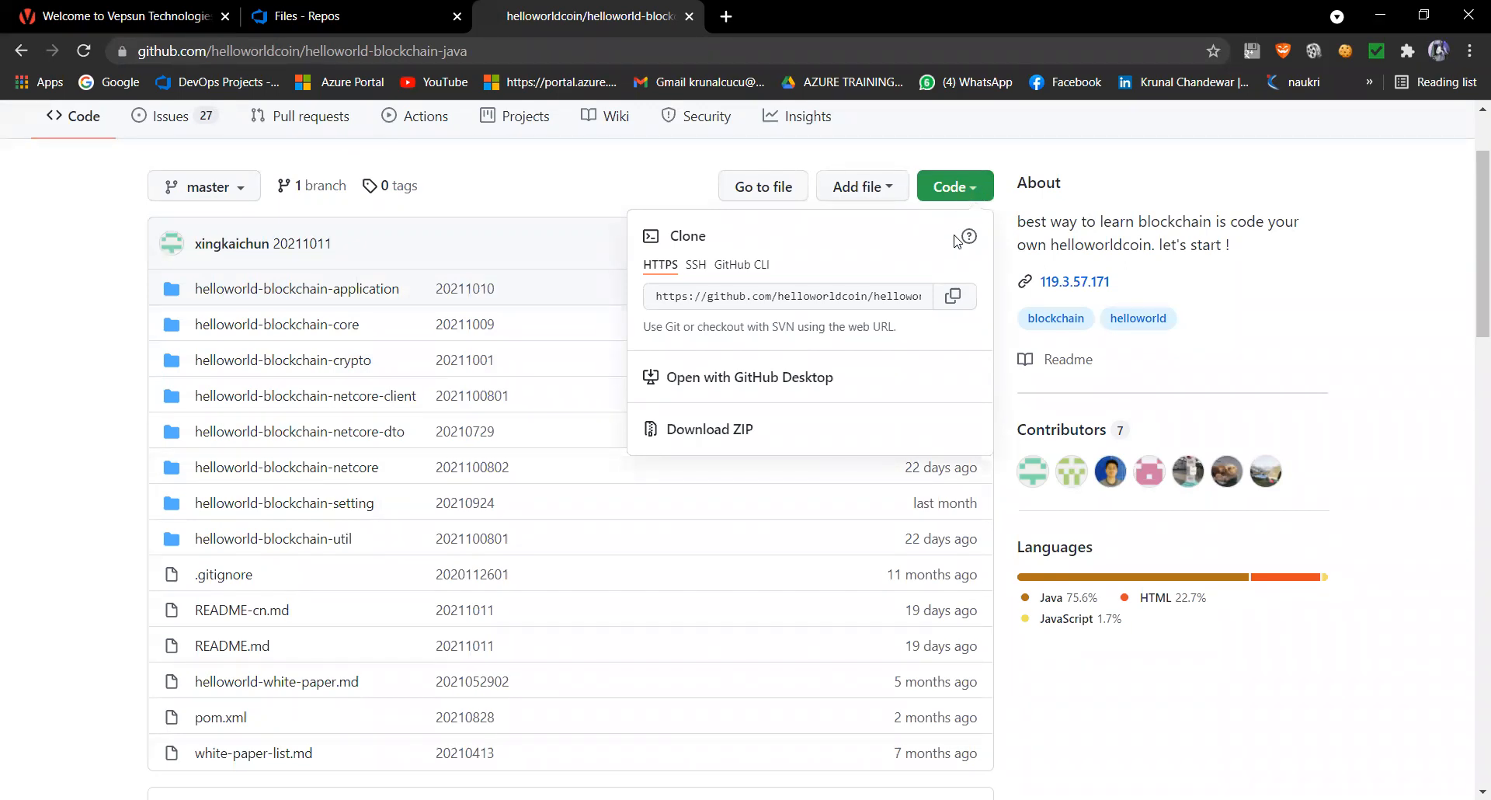
left_click(953, 296)
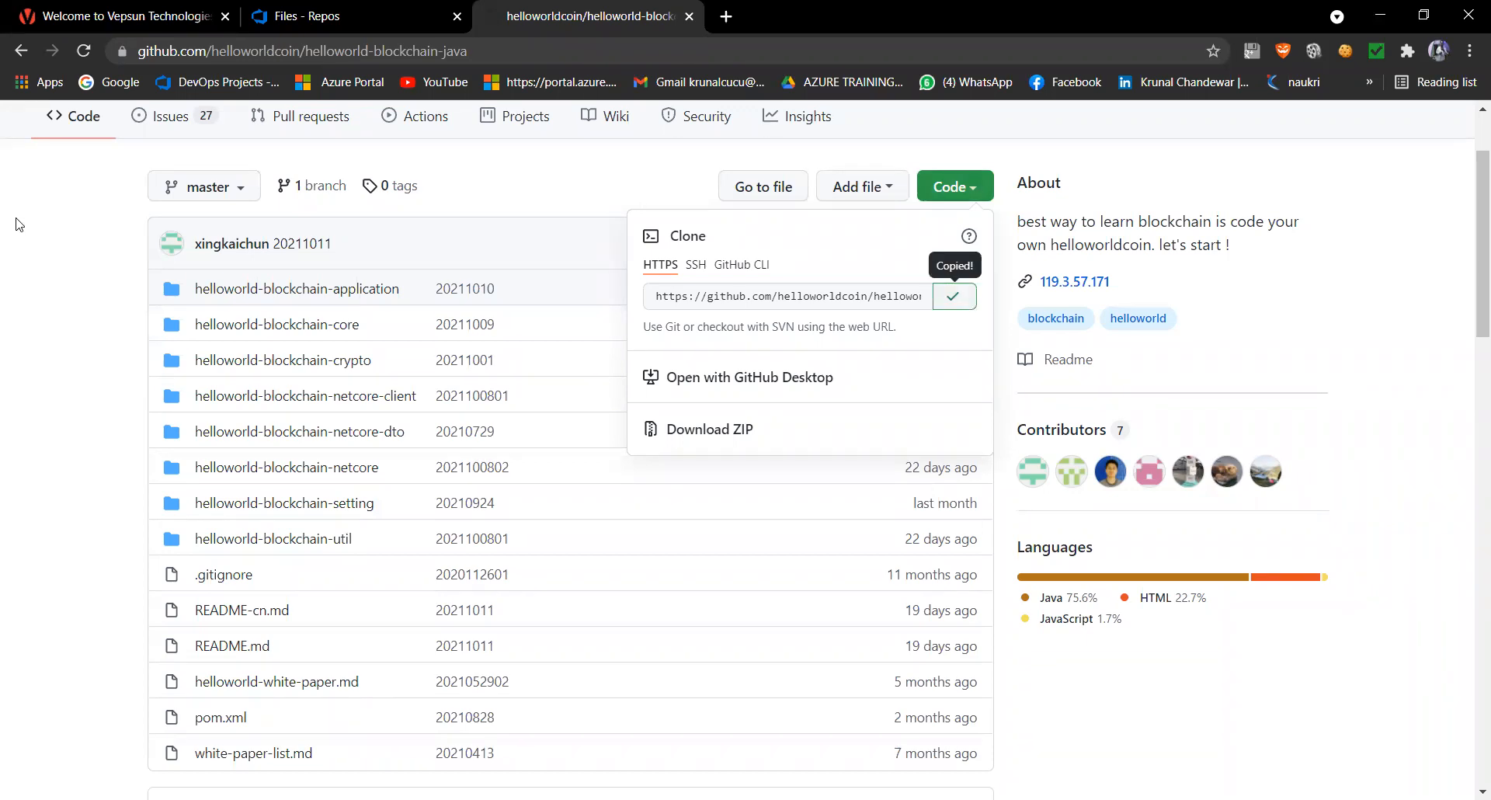
left_click(288, 17)
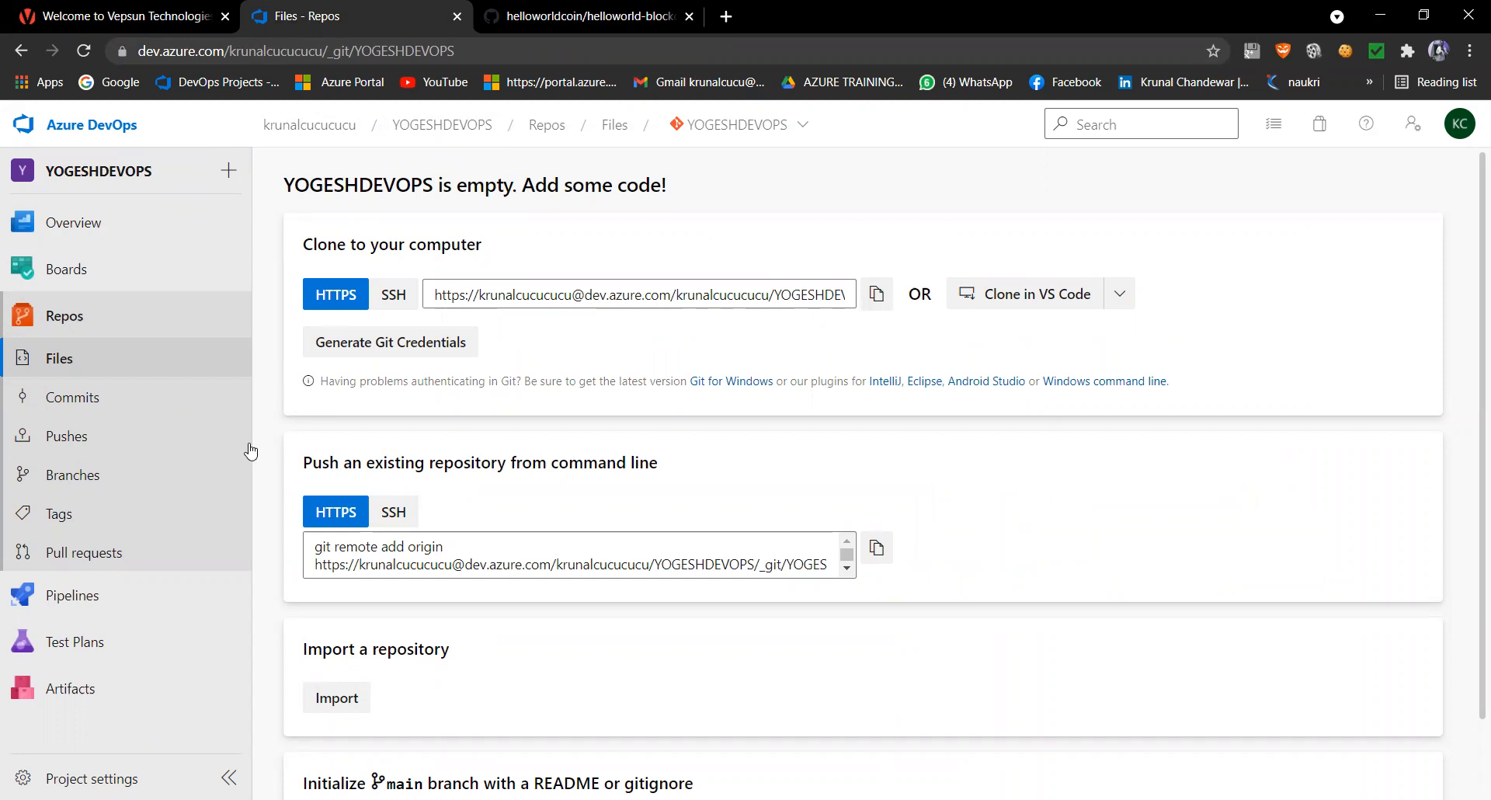
scroll(281, 623, "down", 1)
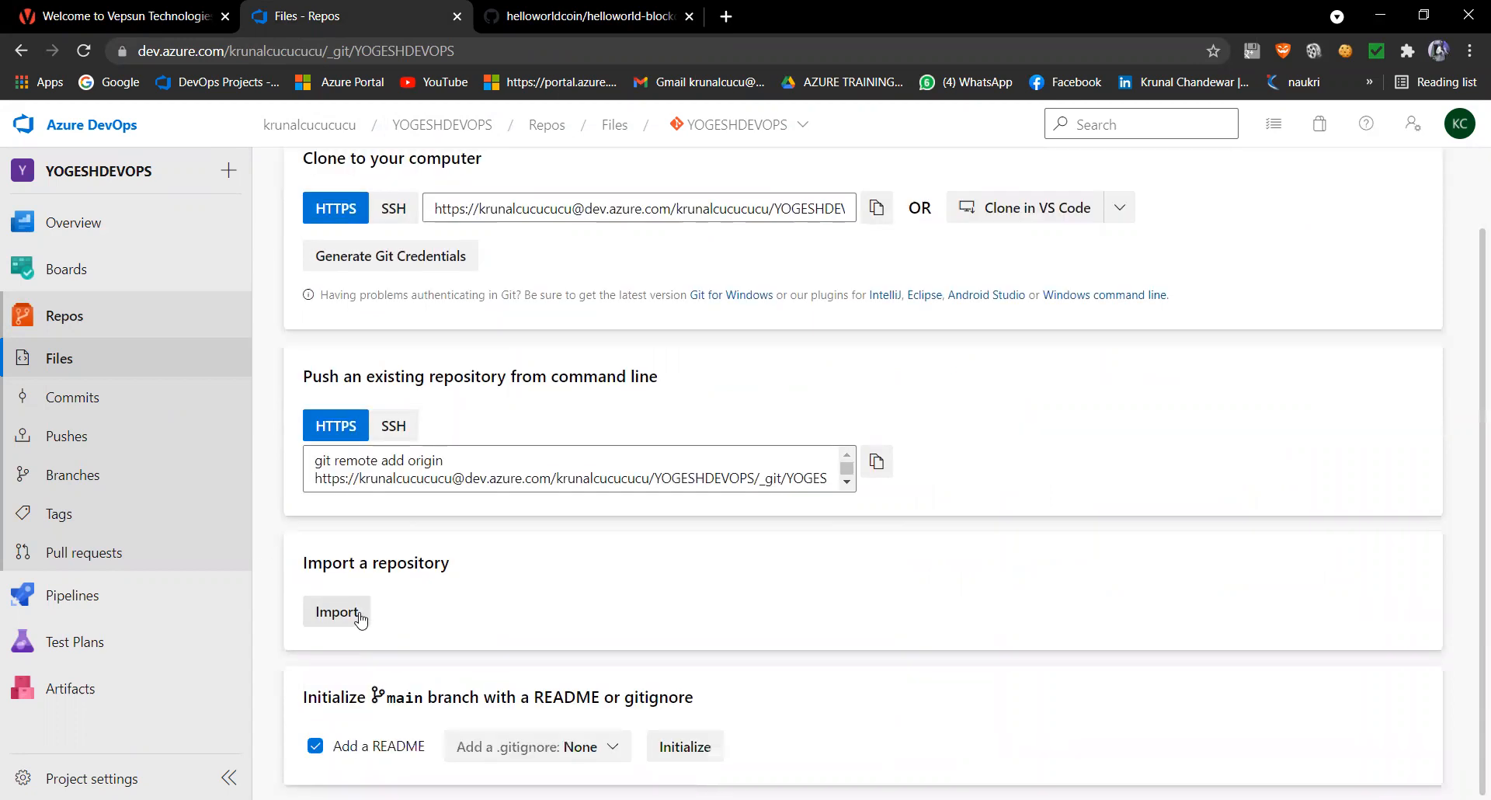
left_click(358, 614)
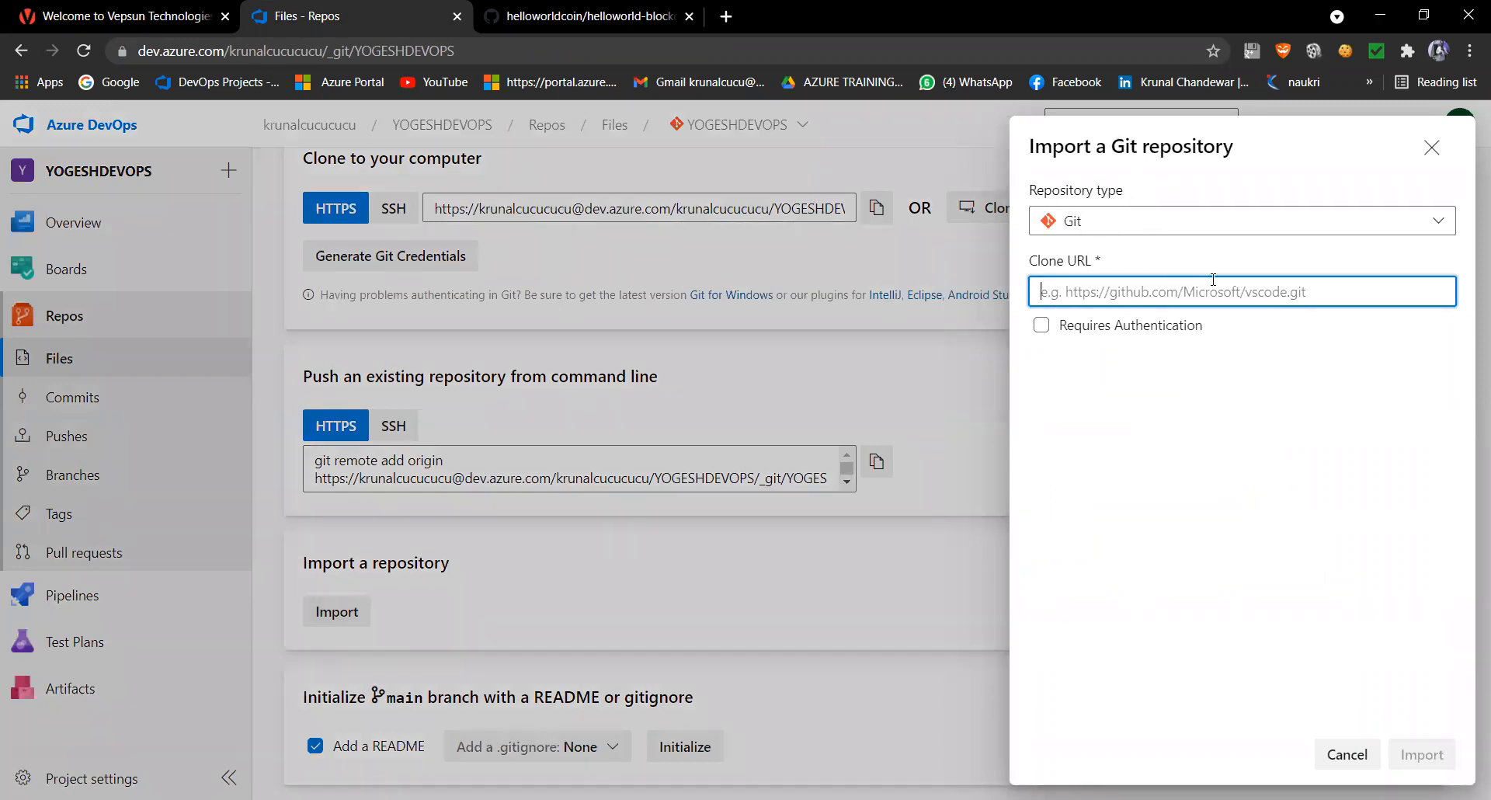
right_click(1092, 294)
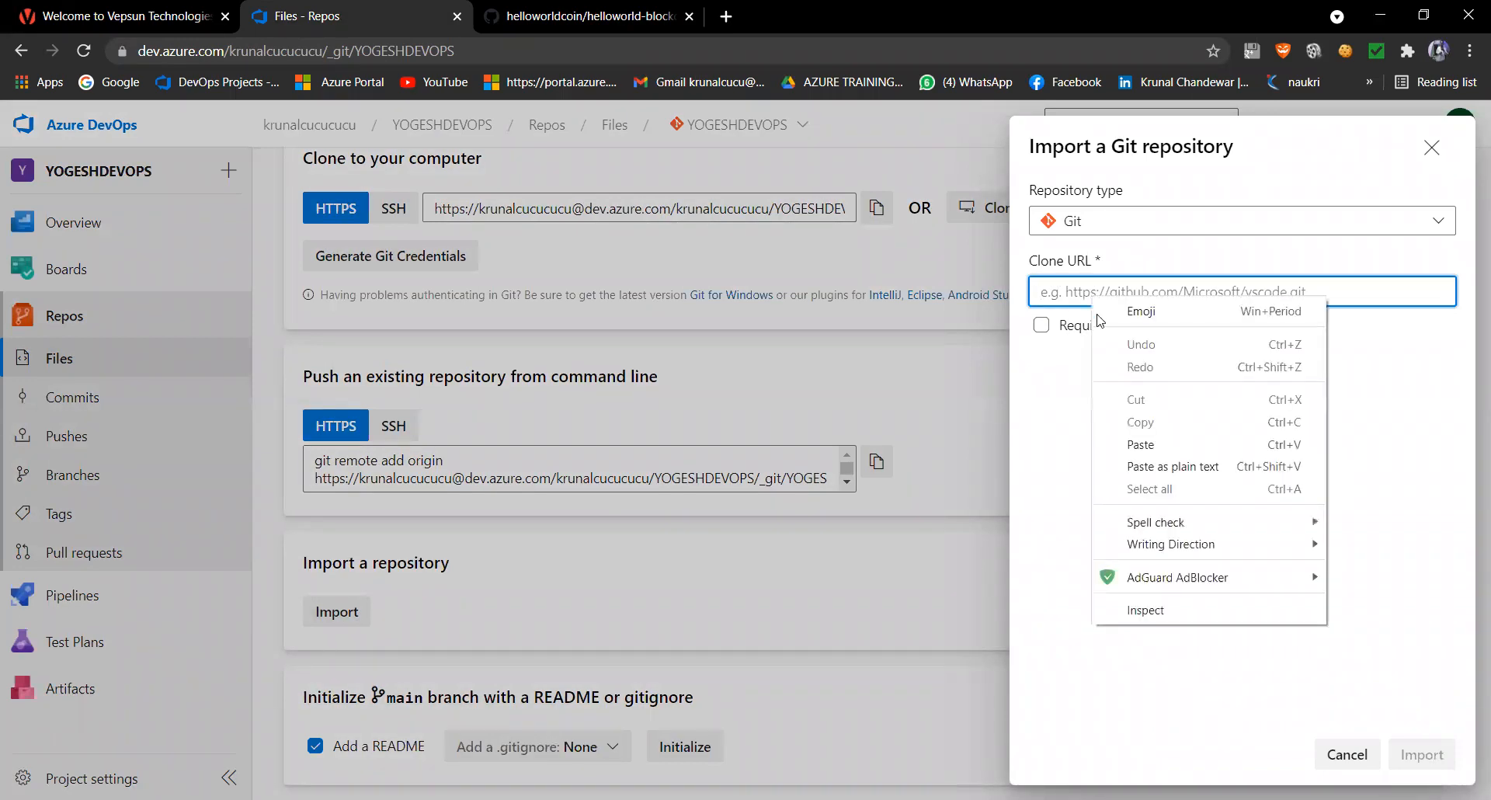
left_click(1140, 444)
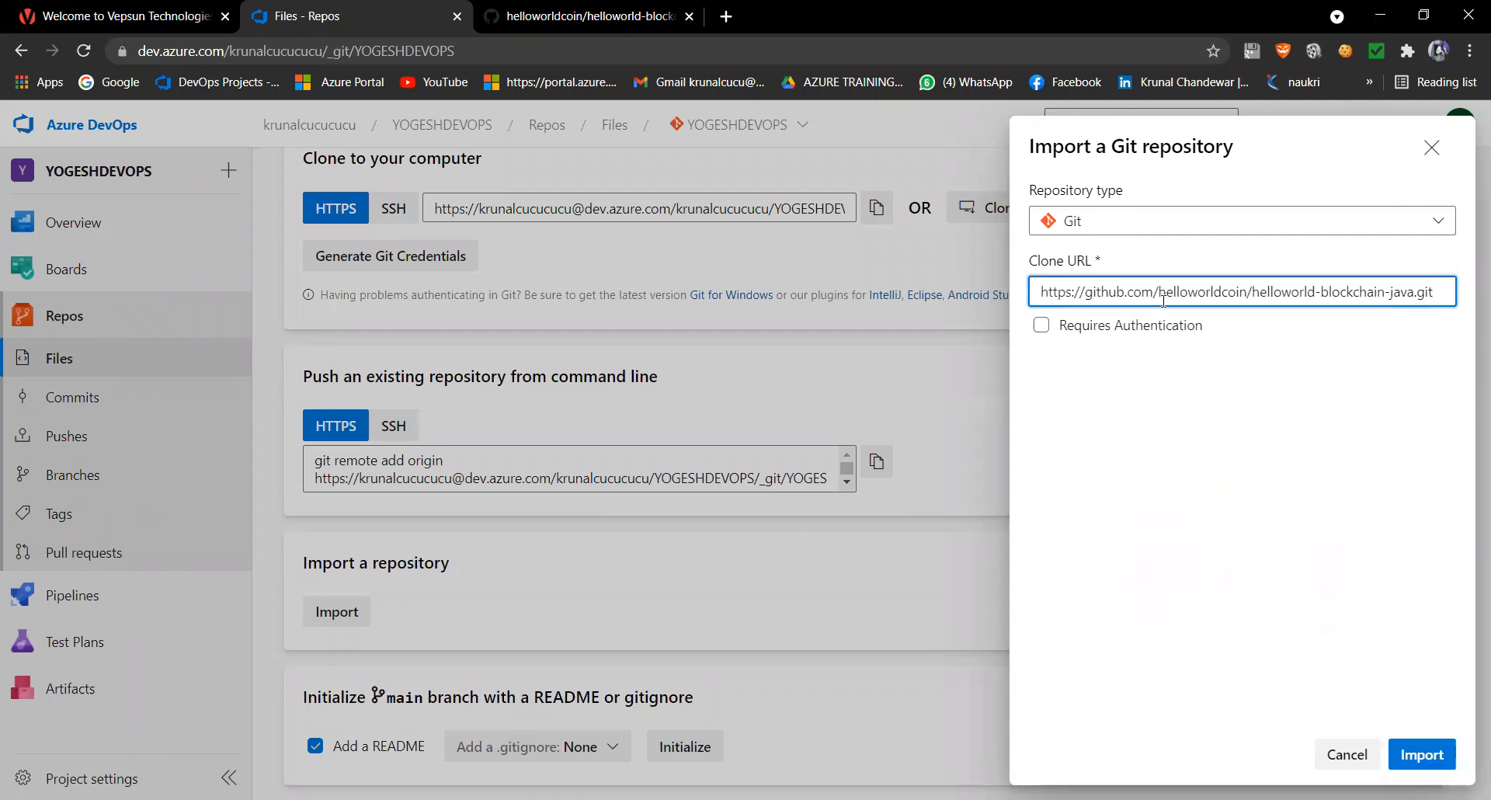
left_click(1407, 755)
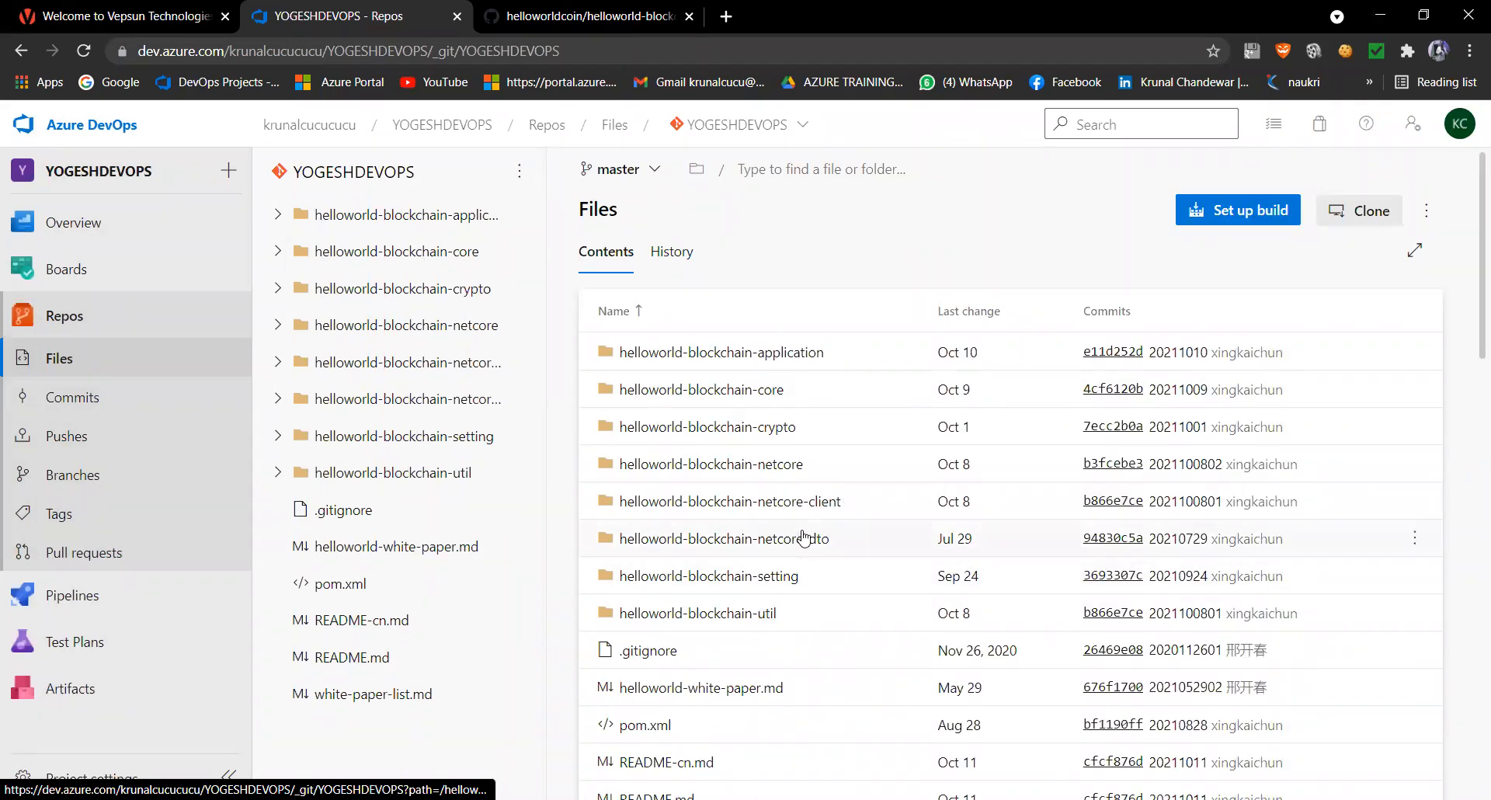
Step: Look through the imported repository's file list and its README contents
scroll(802, 536, "down", 1)
scroll(803, 536, "down", 8)
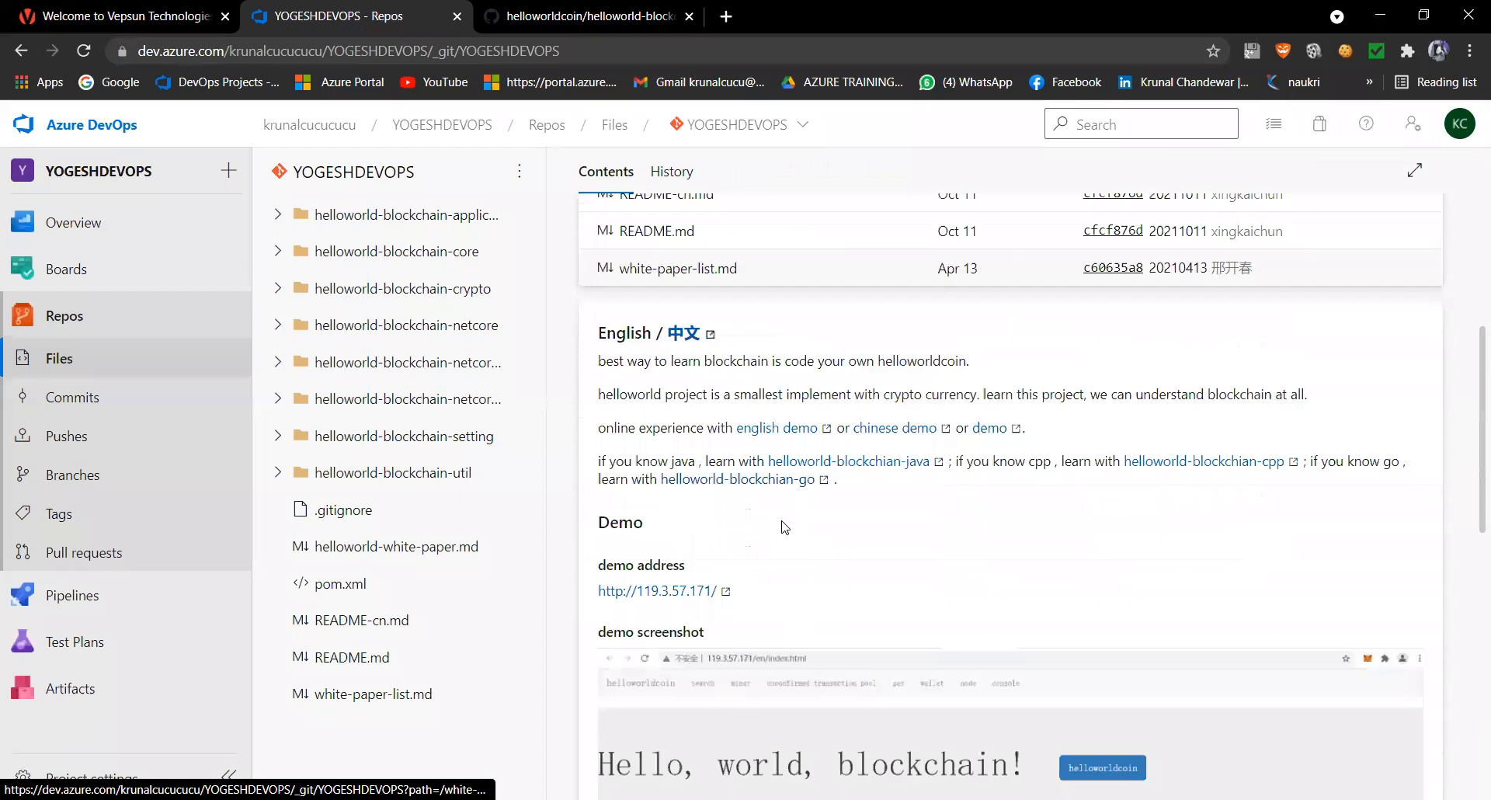
scroll(781, 526, "down", 3)
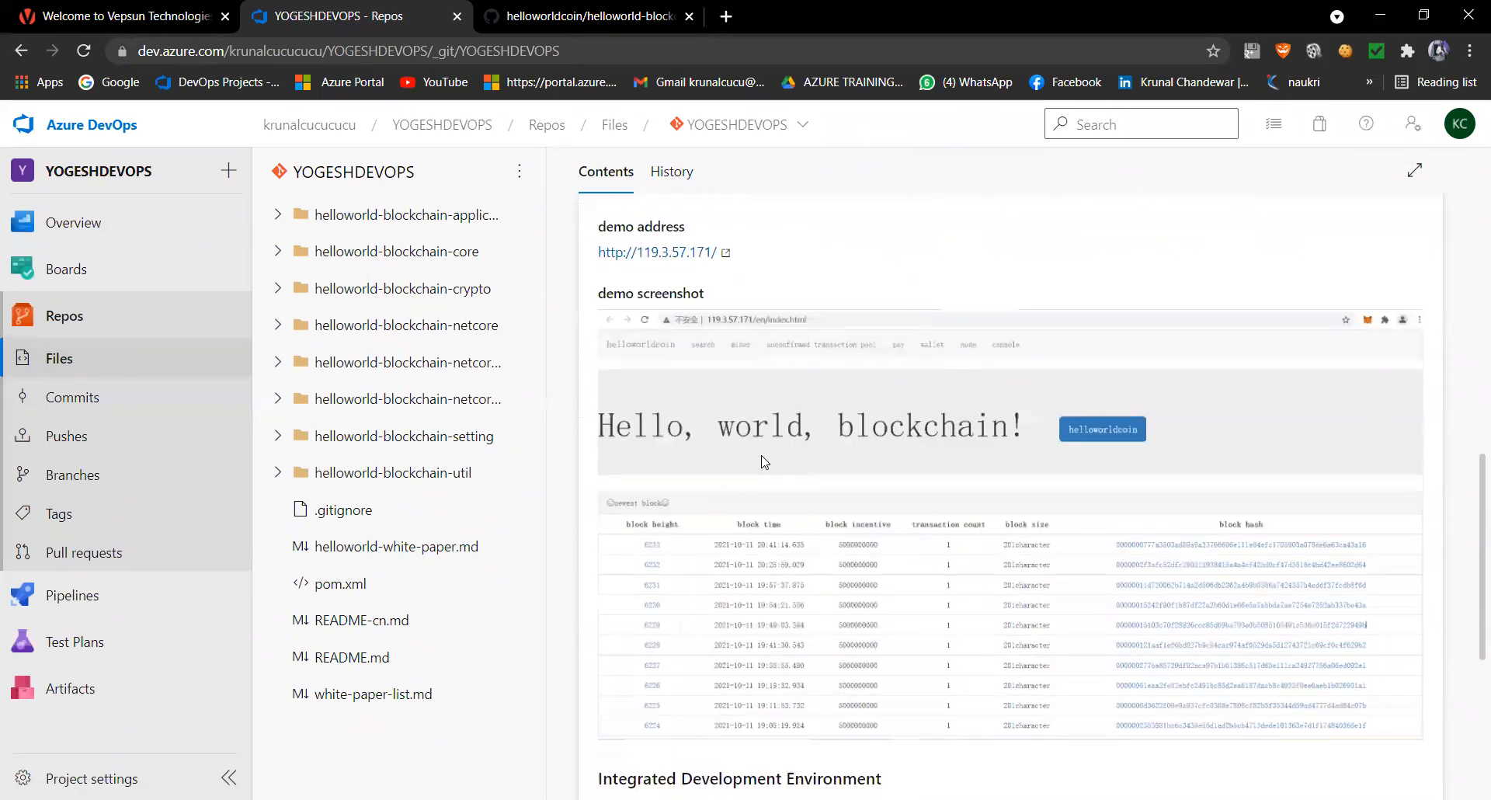
scroll(761, 472, "down", 4)
scroll(761, 472, "up", 9)
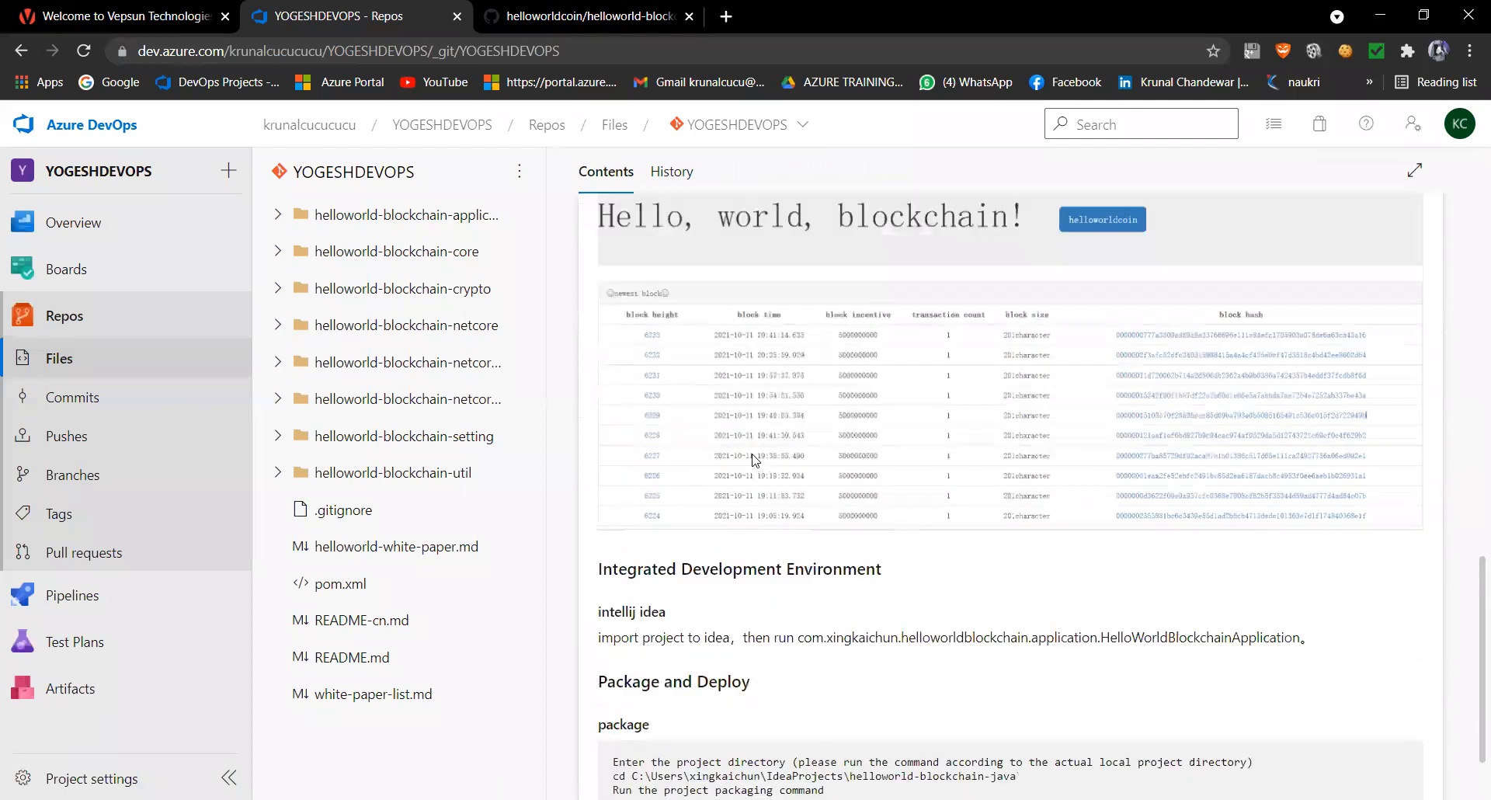
scroll(752, 456, "up", 6)
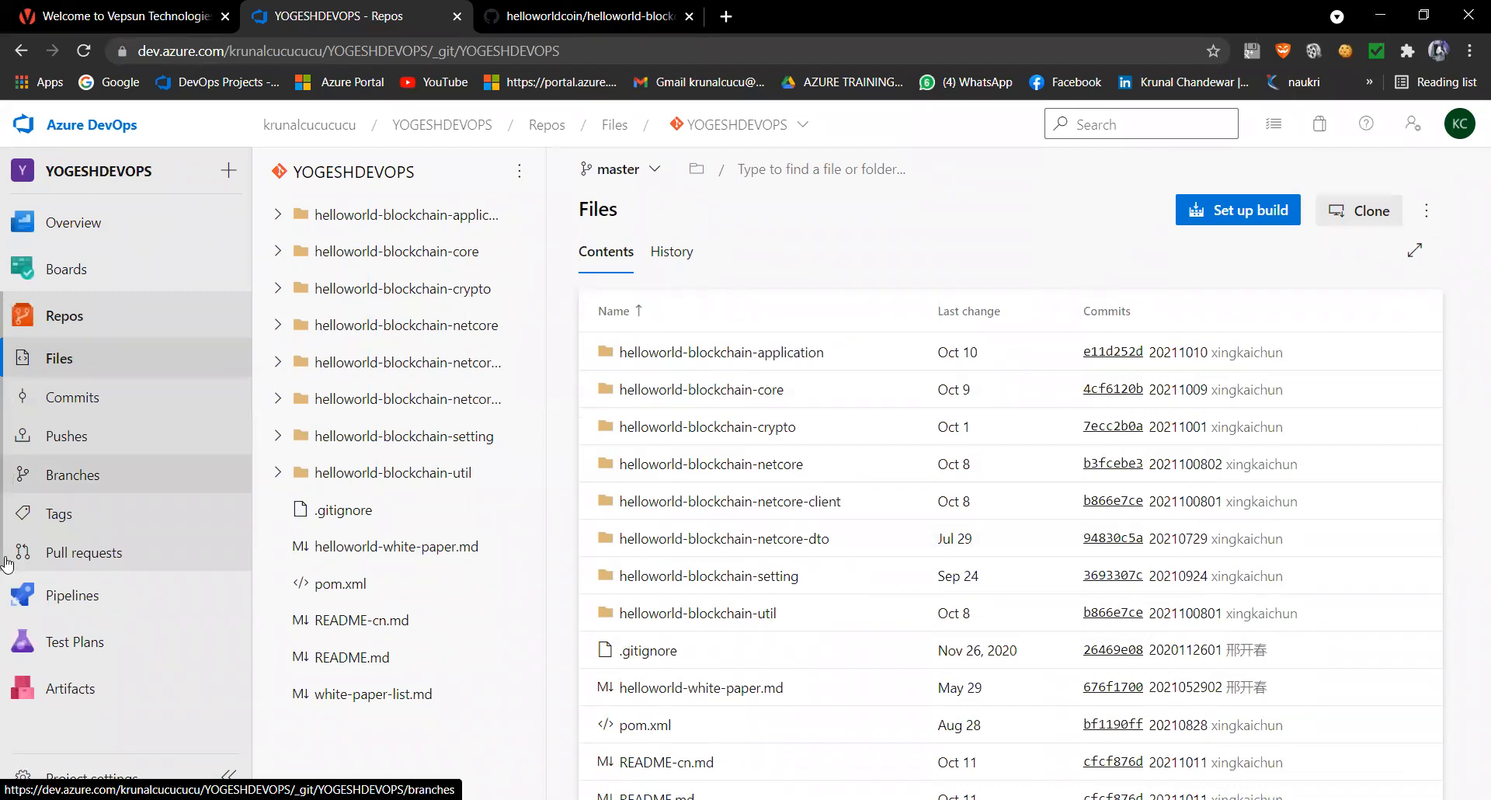
Step: Create a new pipeline from Azure Repos Git for the project's repository, using the Maven template
mouse_move(77, 598)
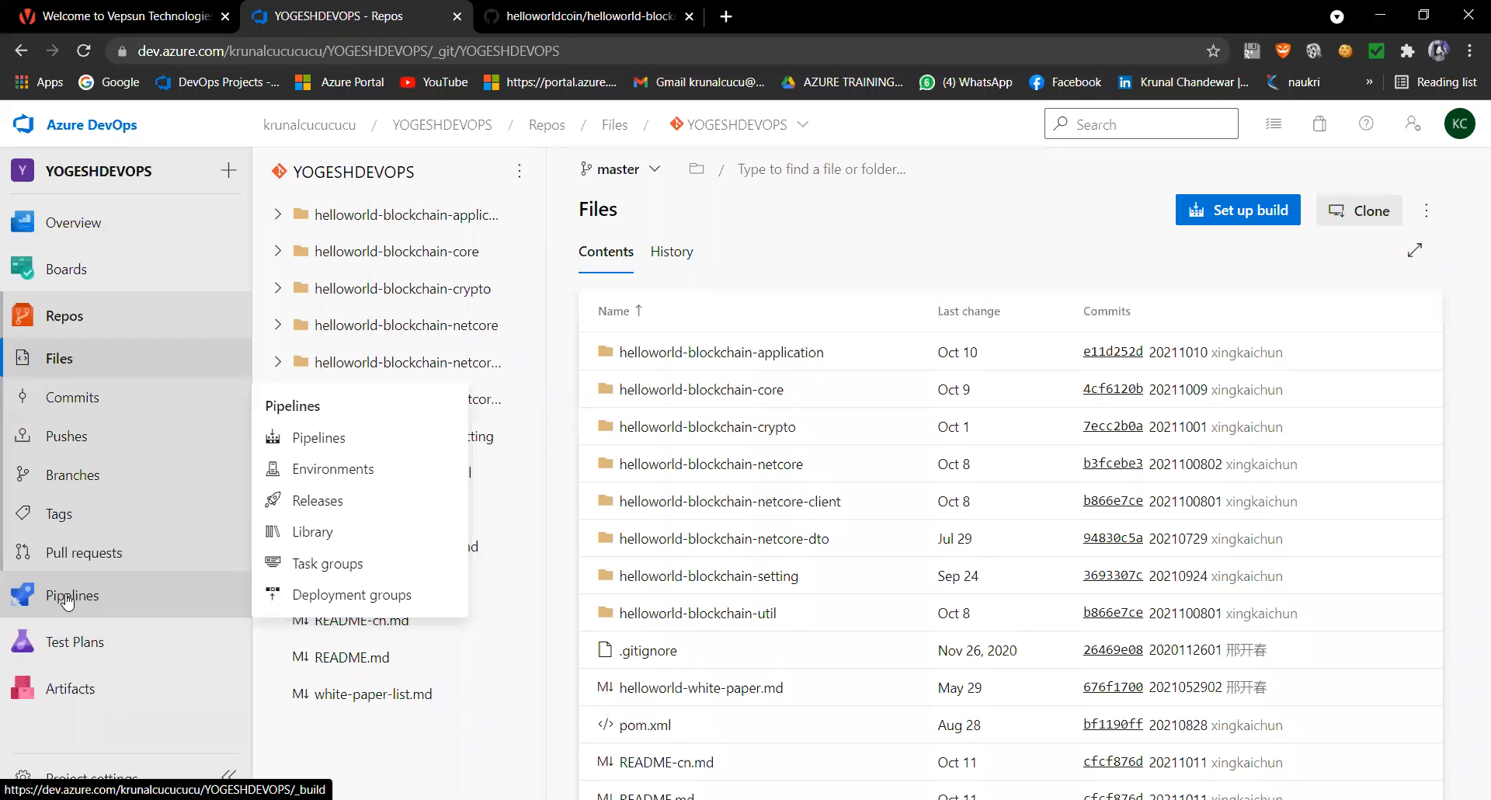
left_click(68, 600)
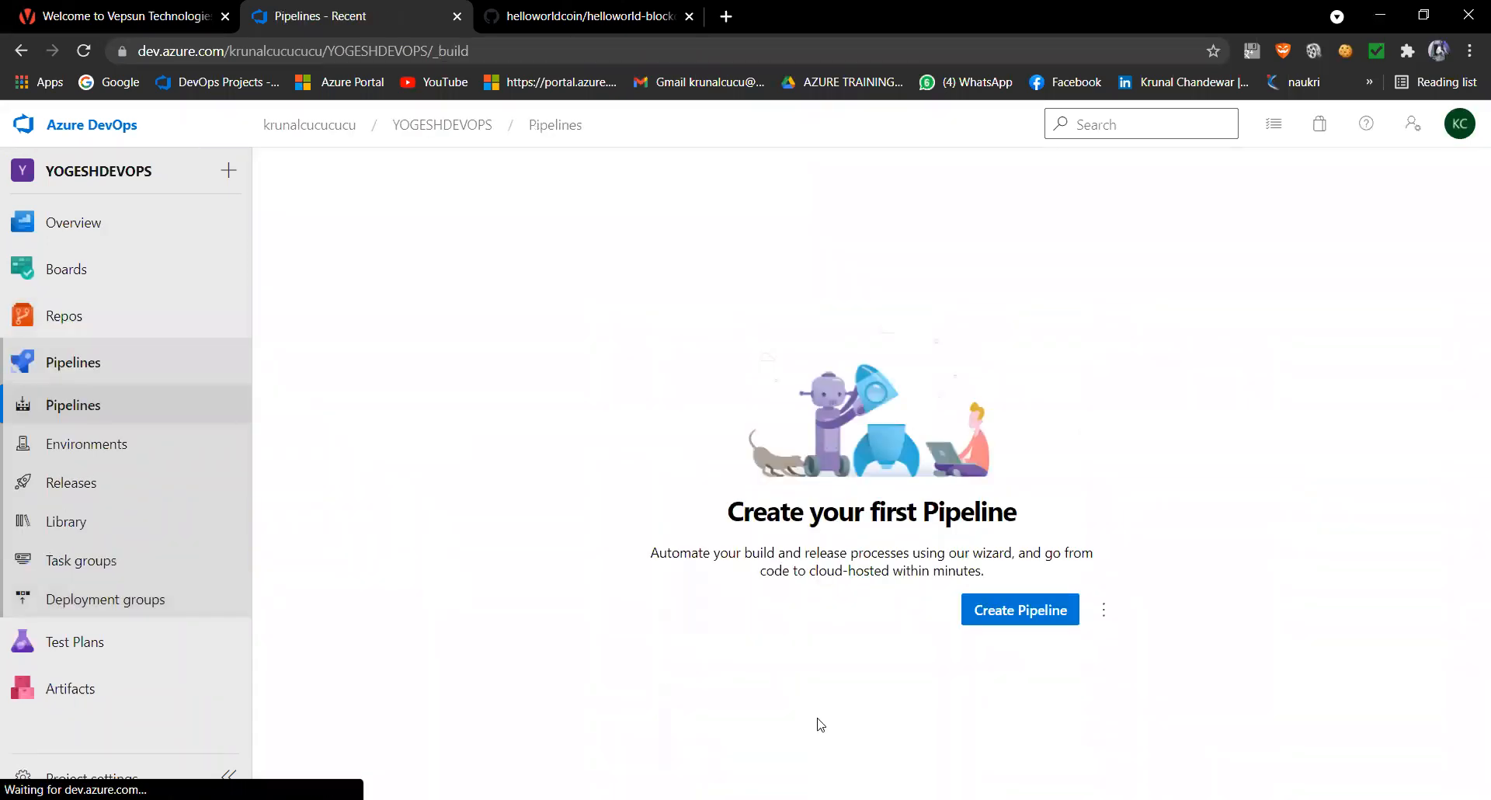
left_click(1033, 613)
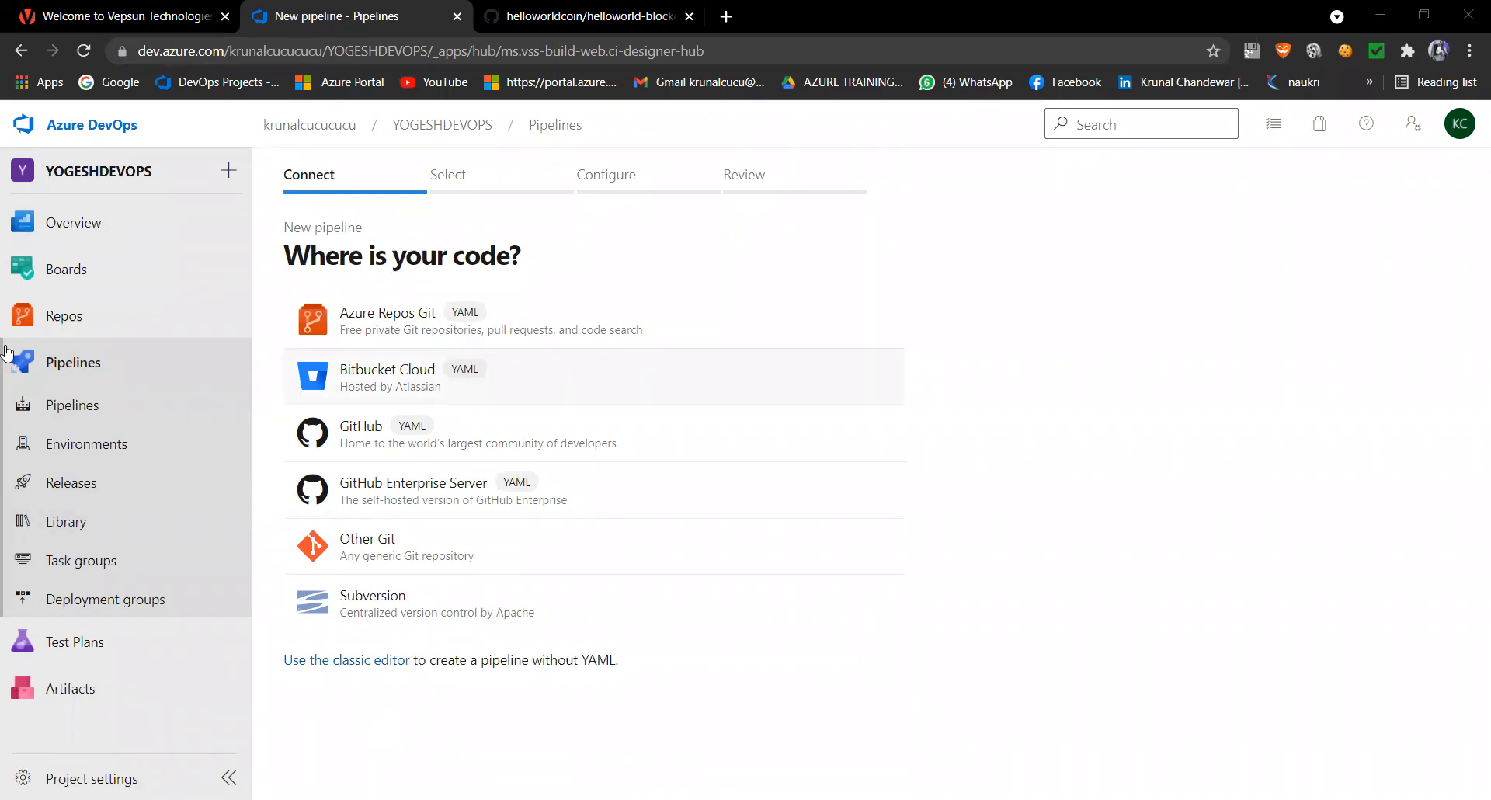
mouse_move(75, 329)
left_click(383, 318)
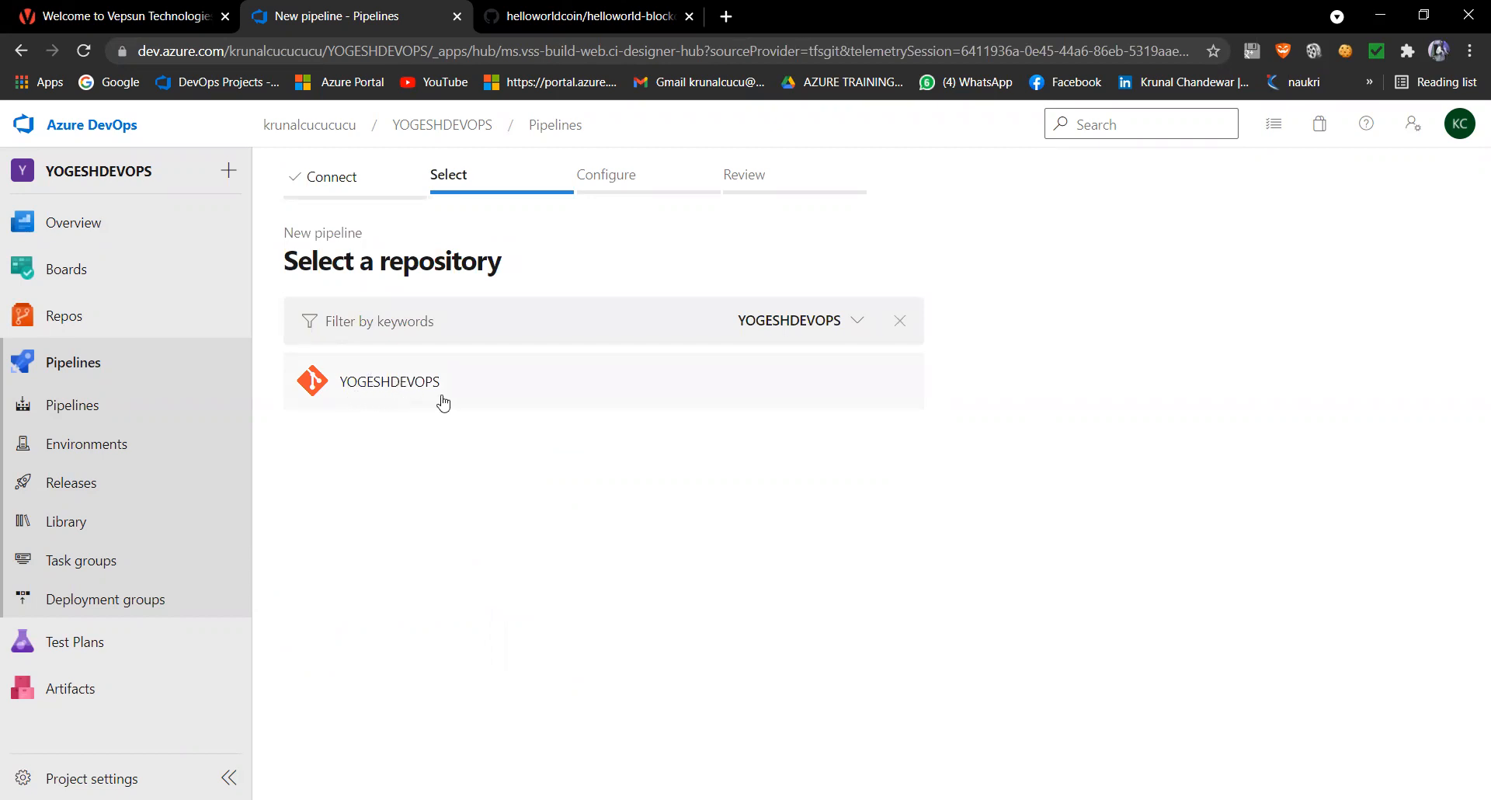
left_click(393, 384)
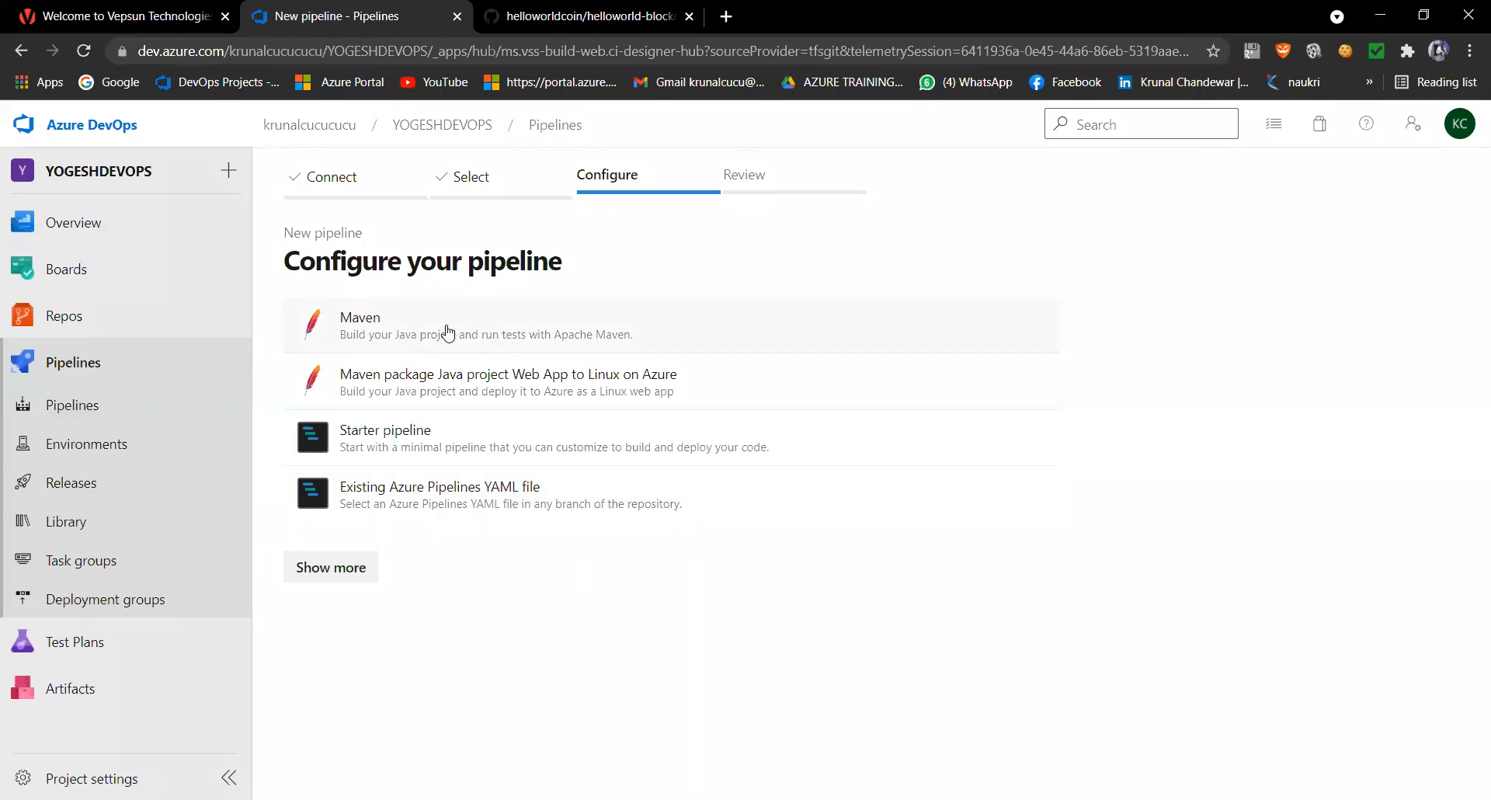
left_click(408, 329)
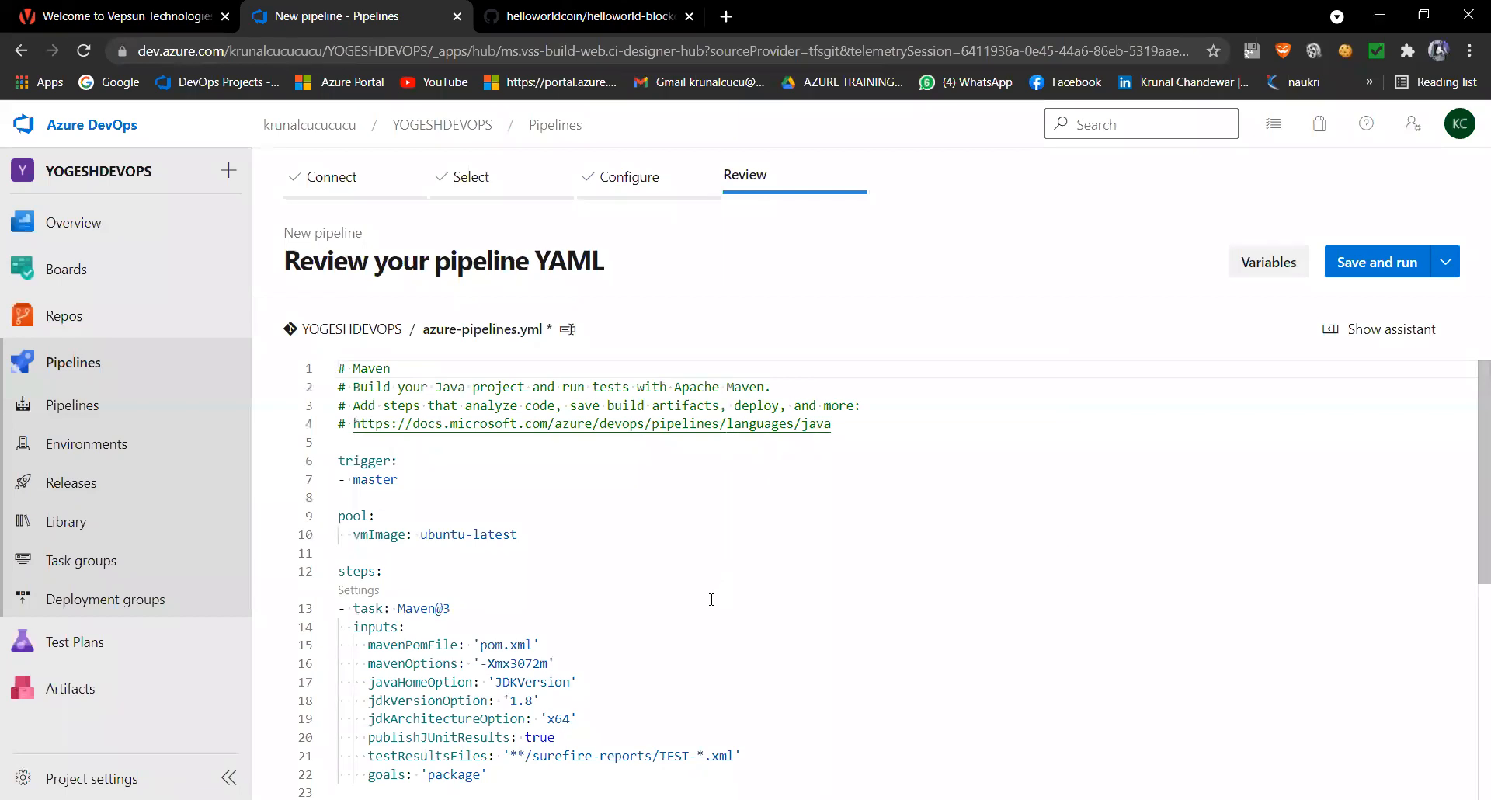
Step: Review the generated azure-pipelines.yml, including its trigger, agent pool and Maven task inputs
scroll(712, 602, "down", 5)
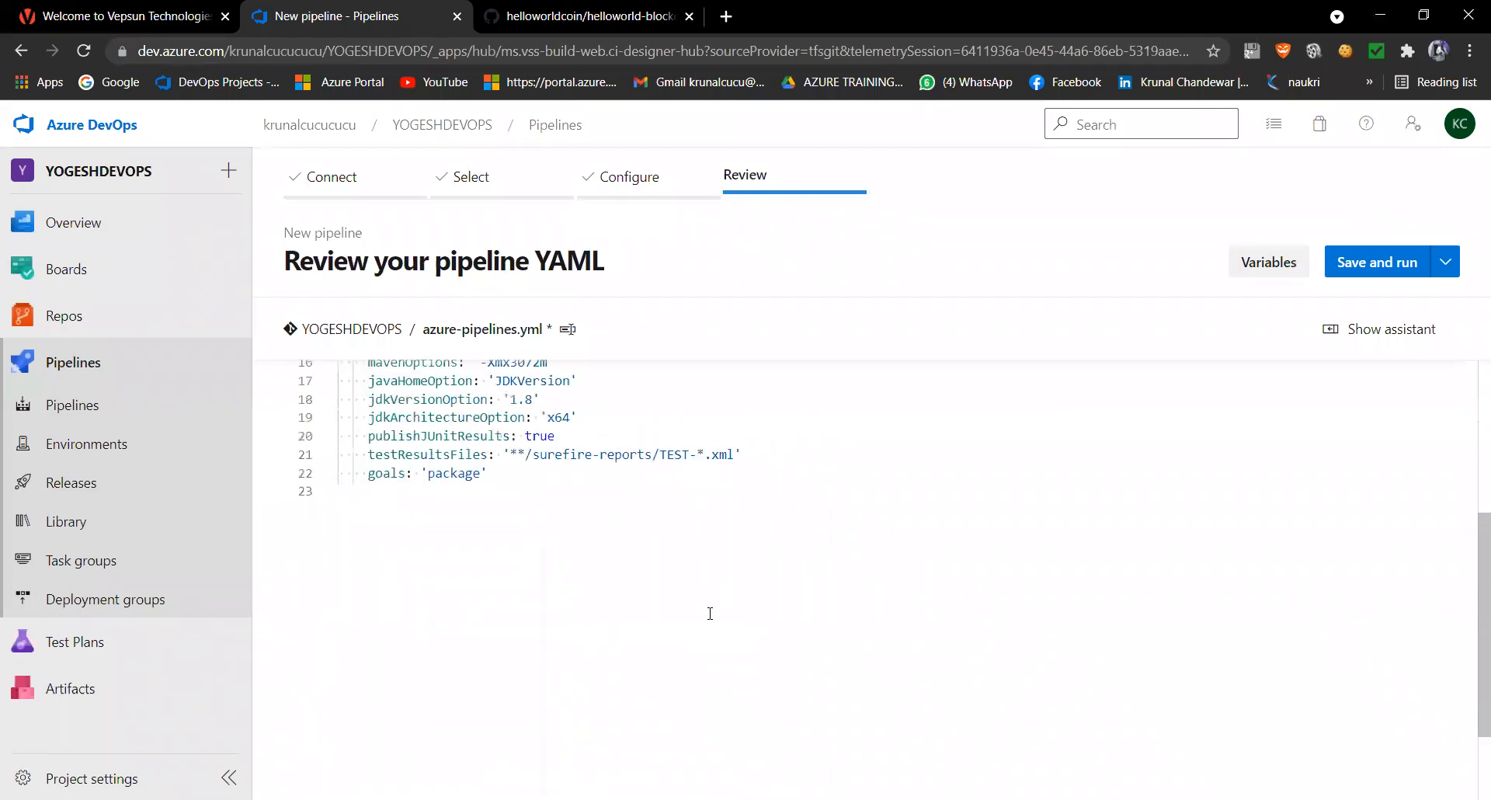
scroll(710, 614, "up", 3)
scroll(710, 611, "up", 1)
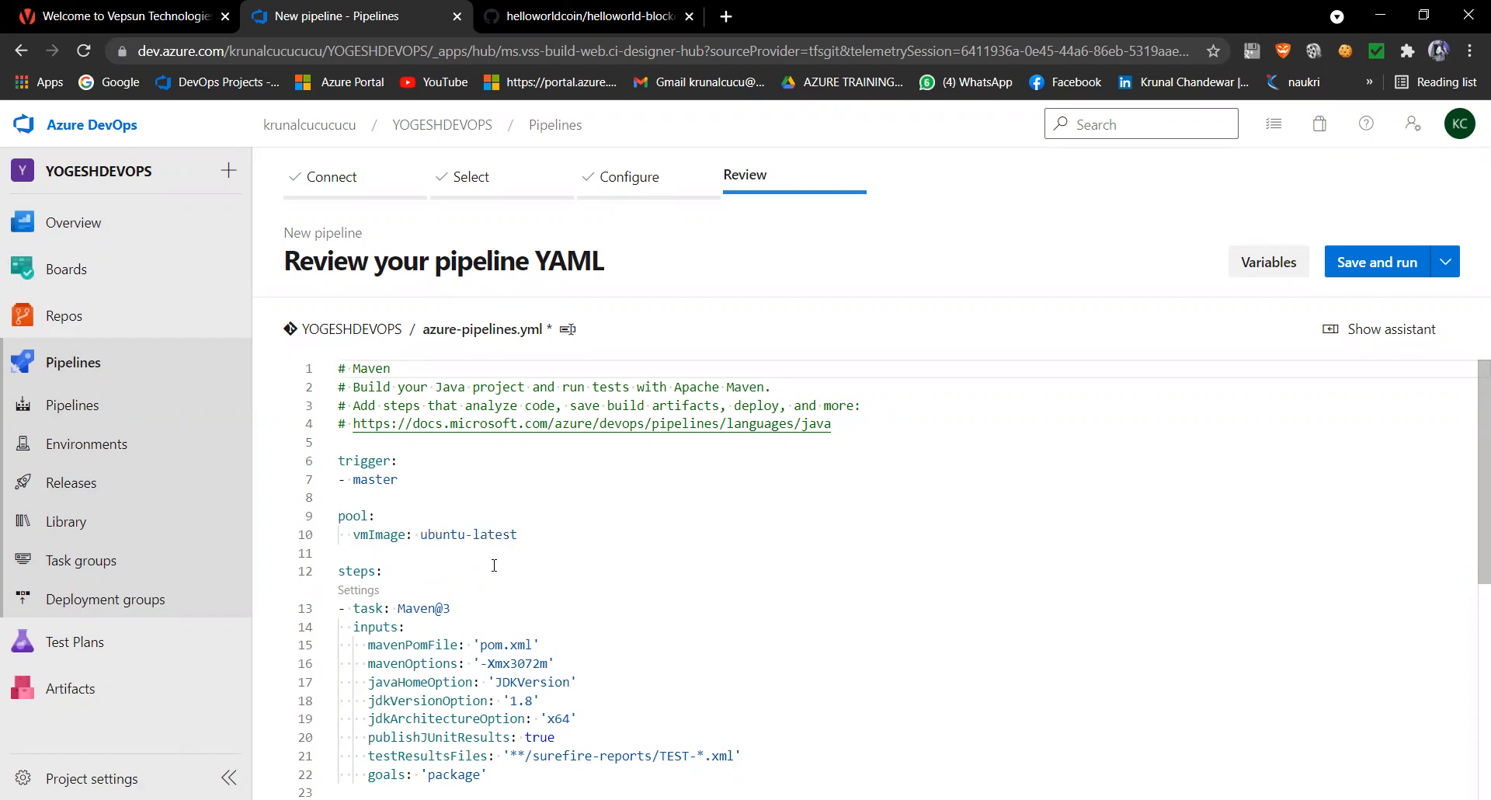
scroll(402, 581, "down", 3)
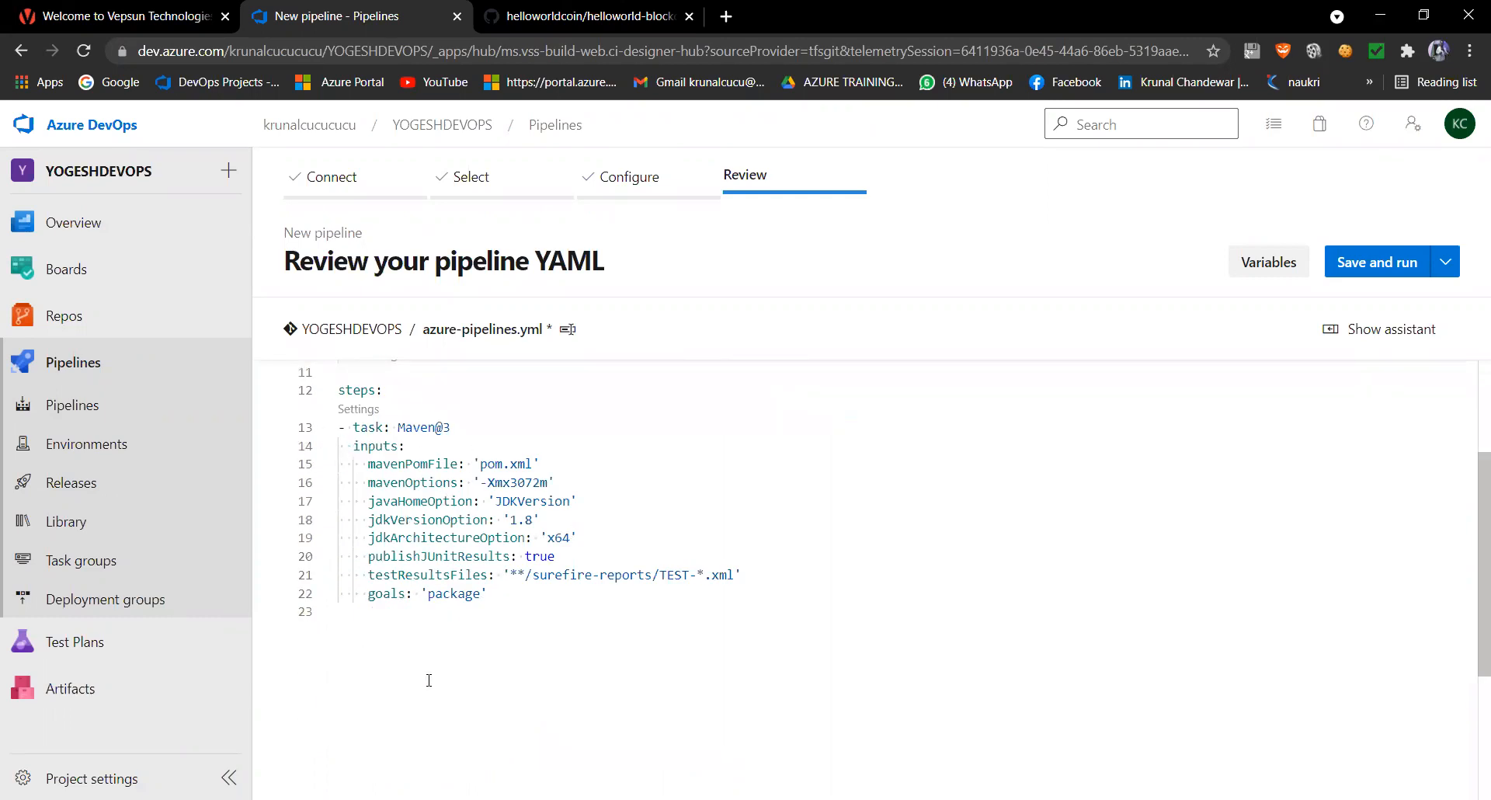
scroll(527, 699, "up", 3)
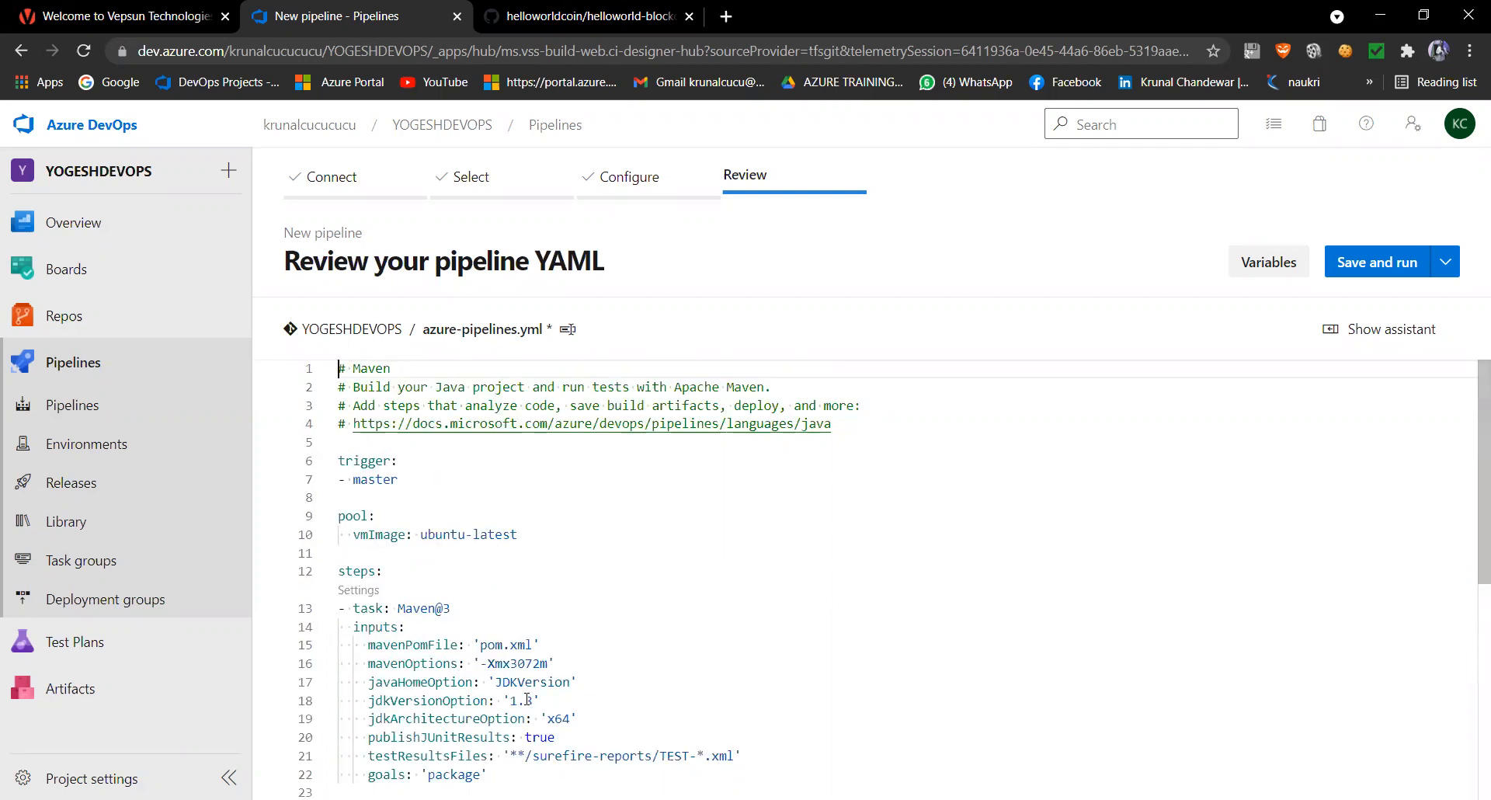
scroll(520, 703, "down", 2)
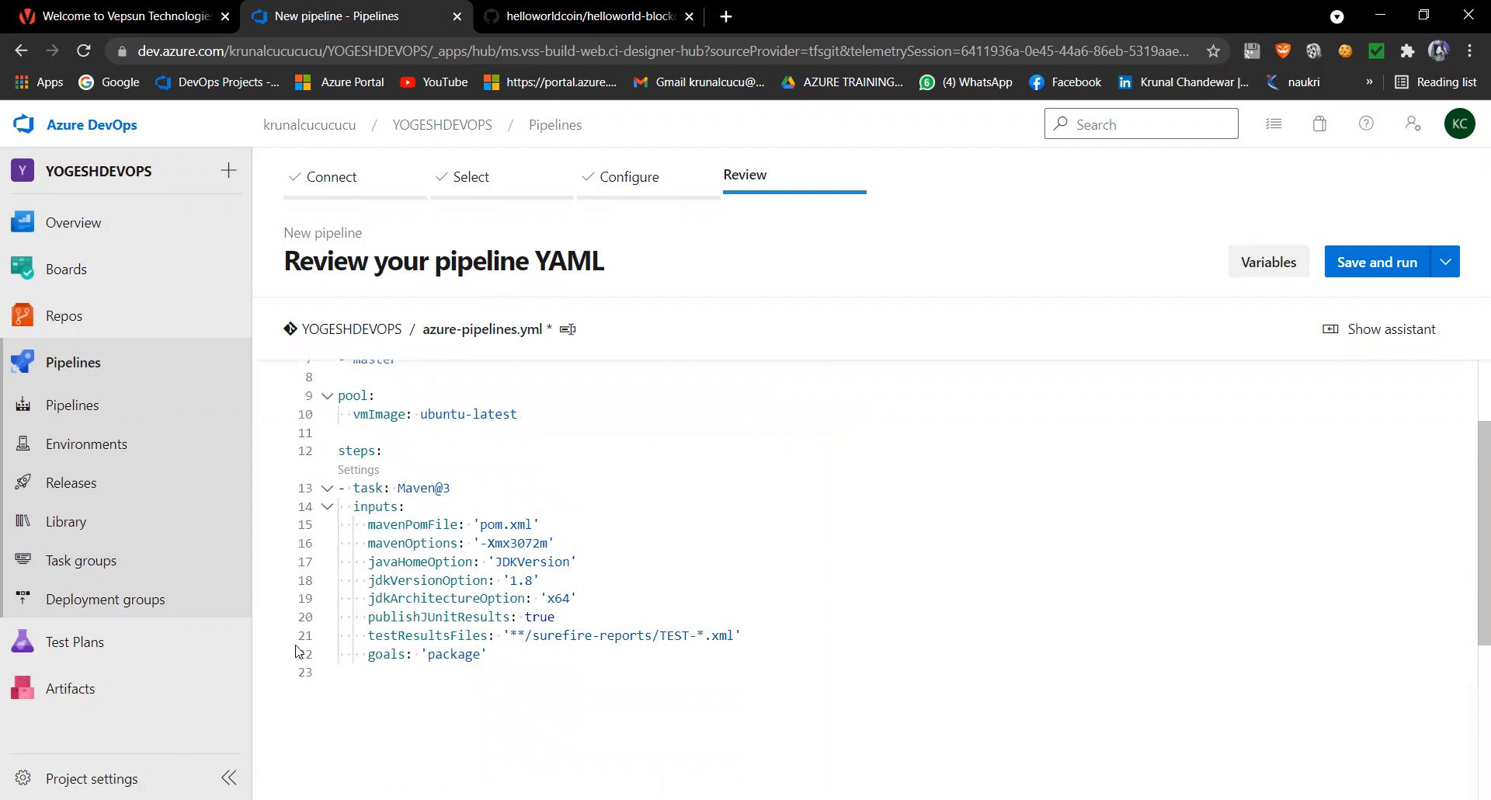
Step: Add a .NET Core build task after the Maven task, with project path vbdbdb and arguments ccn
left_click(491, 654)
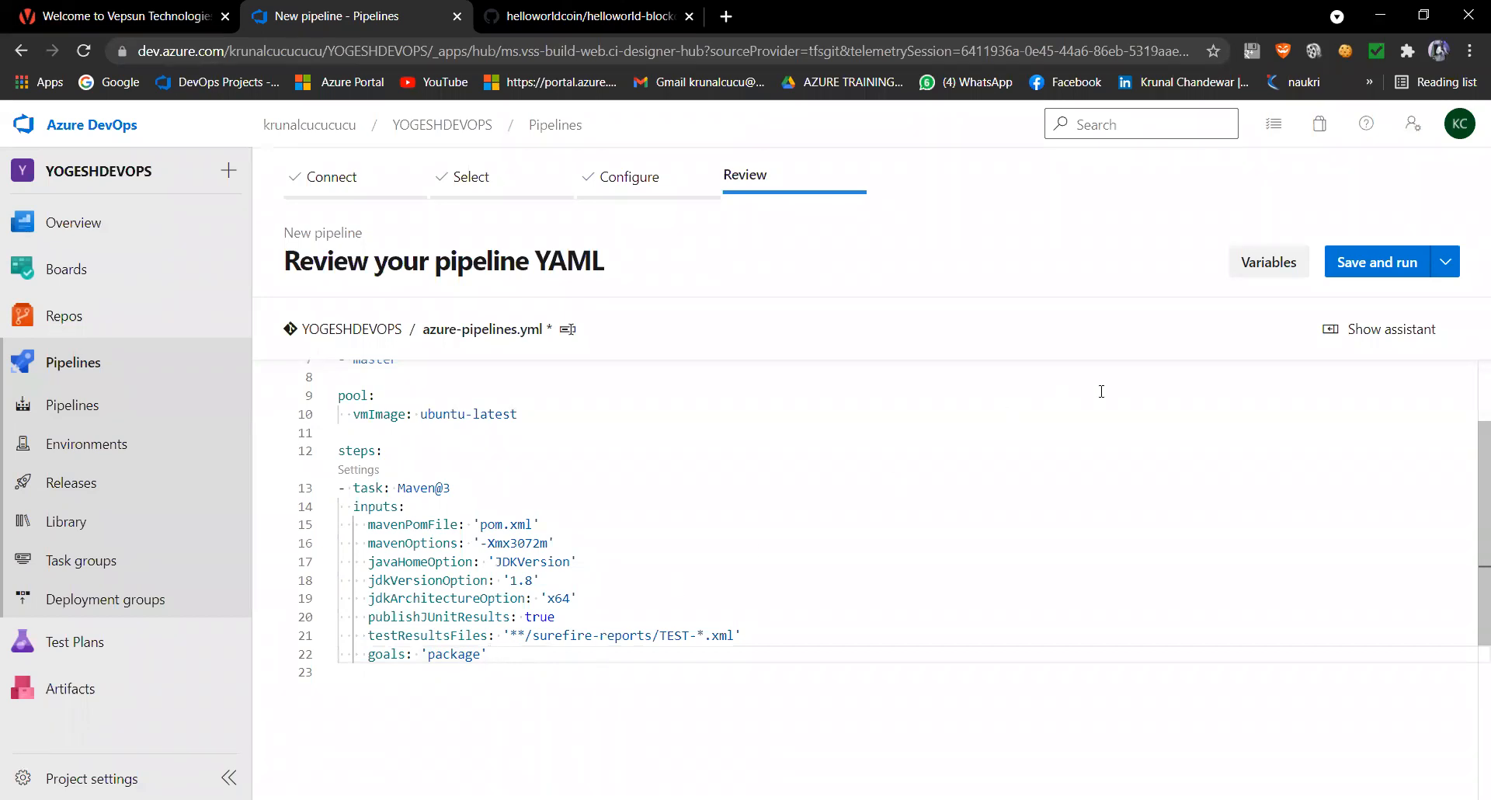
left_click(1387, 332)
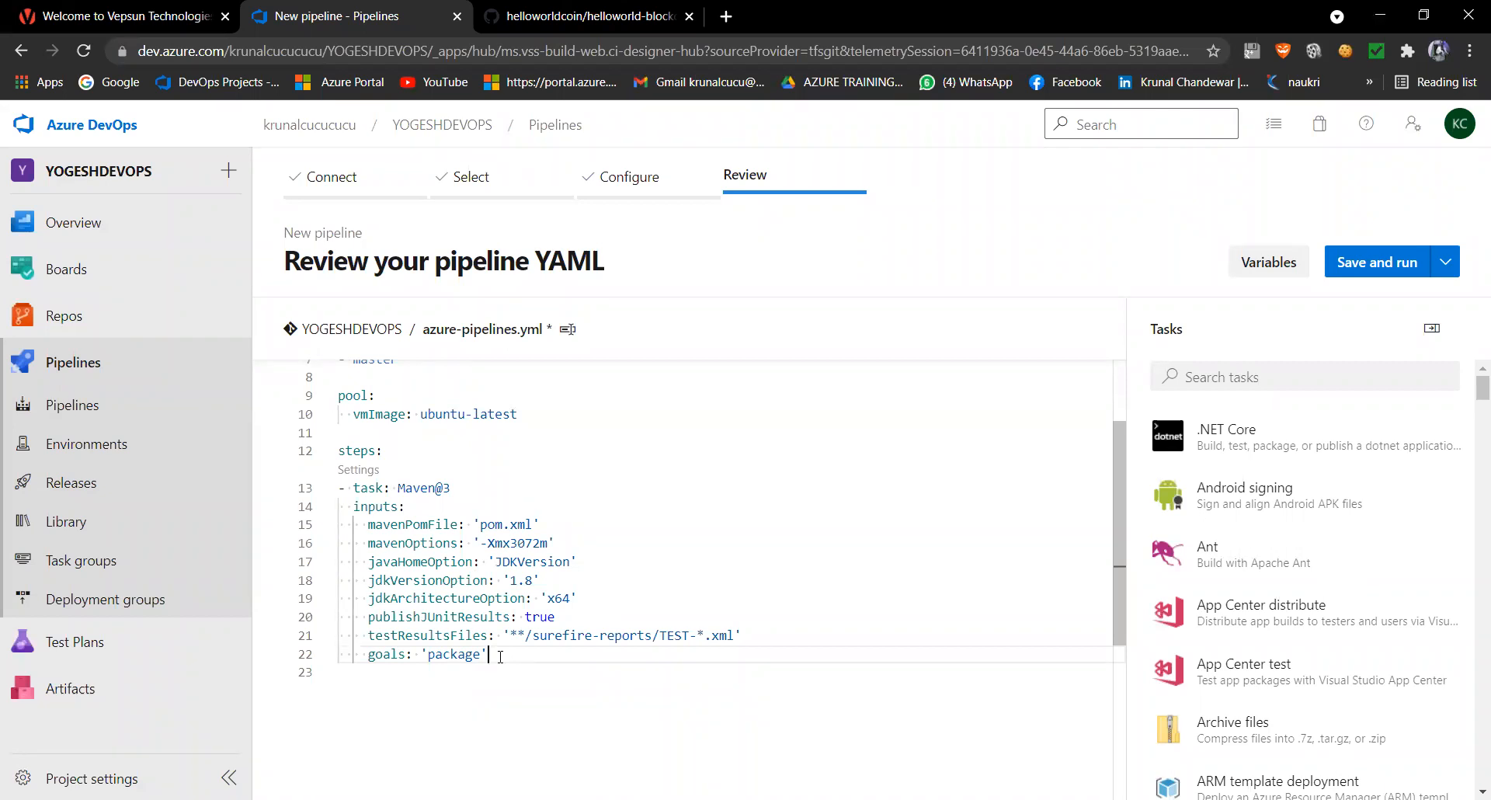
scroll(682, 592, "up", 2)
scroll(680, 598, "down", 2)
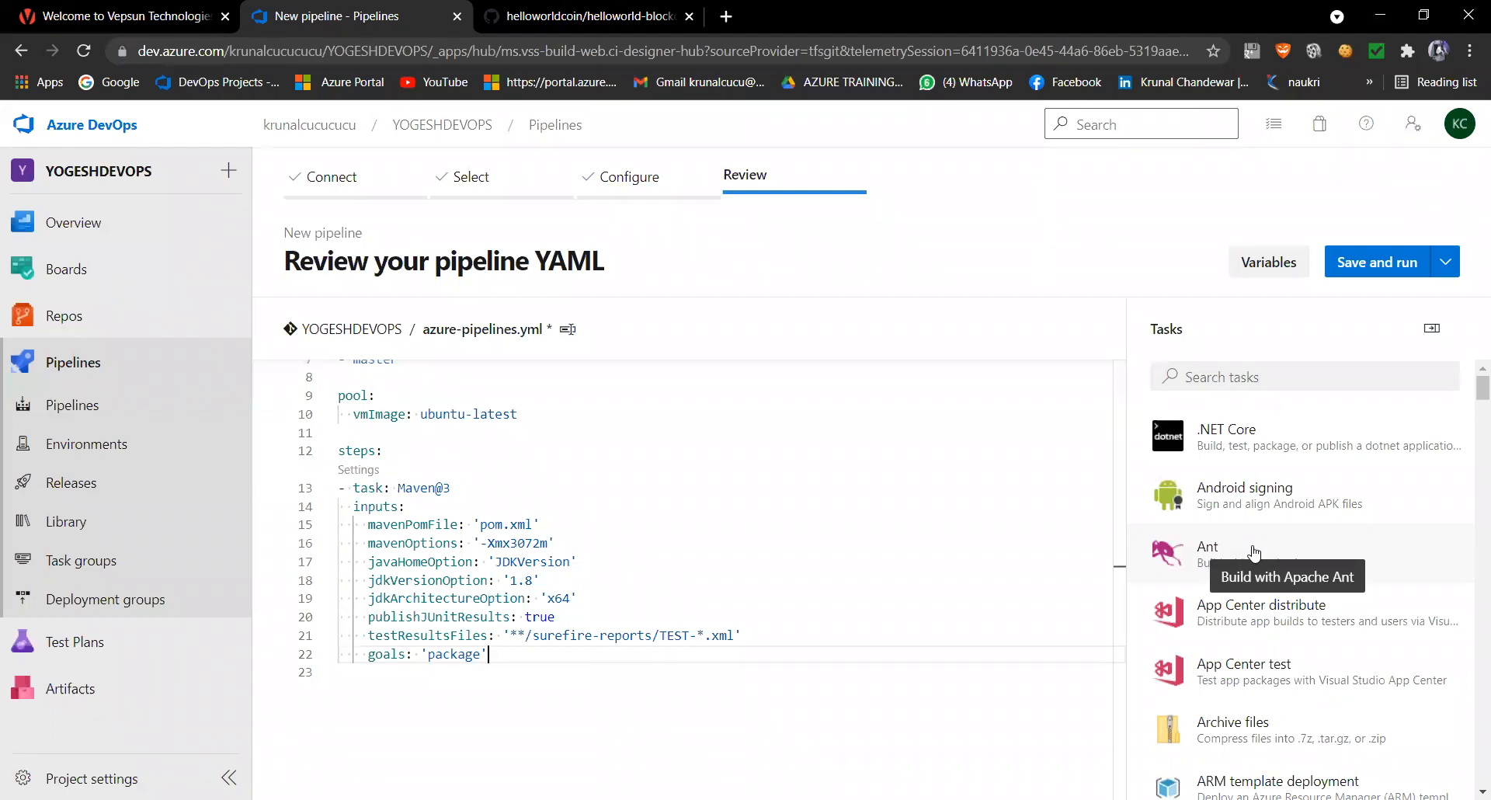
left_click(1248, 439)
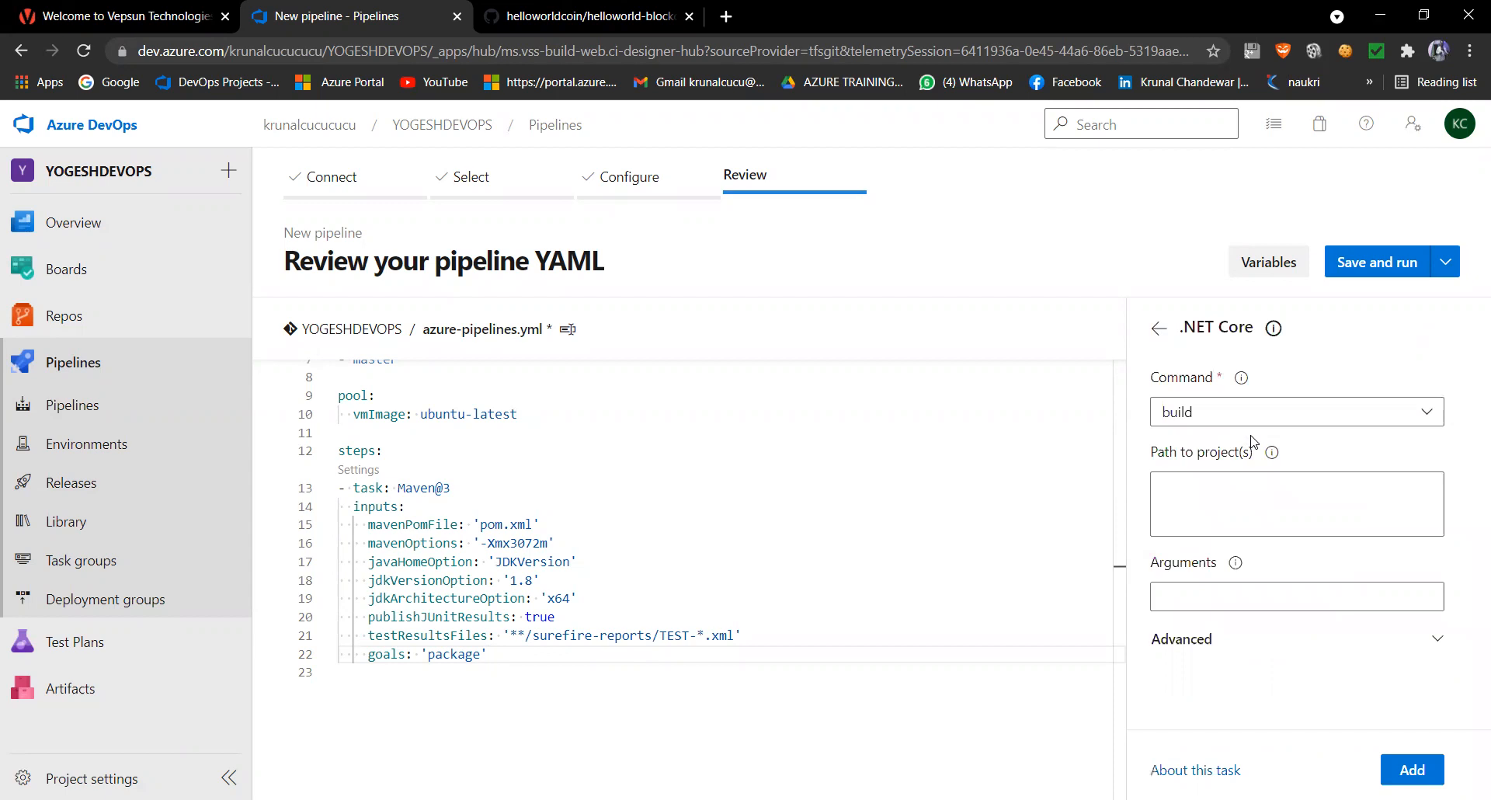
left_click(1192, 488)
type("vbdbdb")
left_click(1188, 579)
type("ccn")
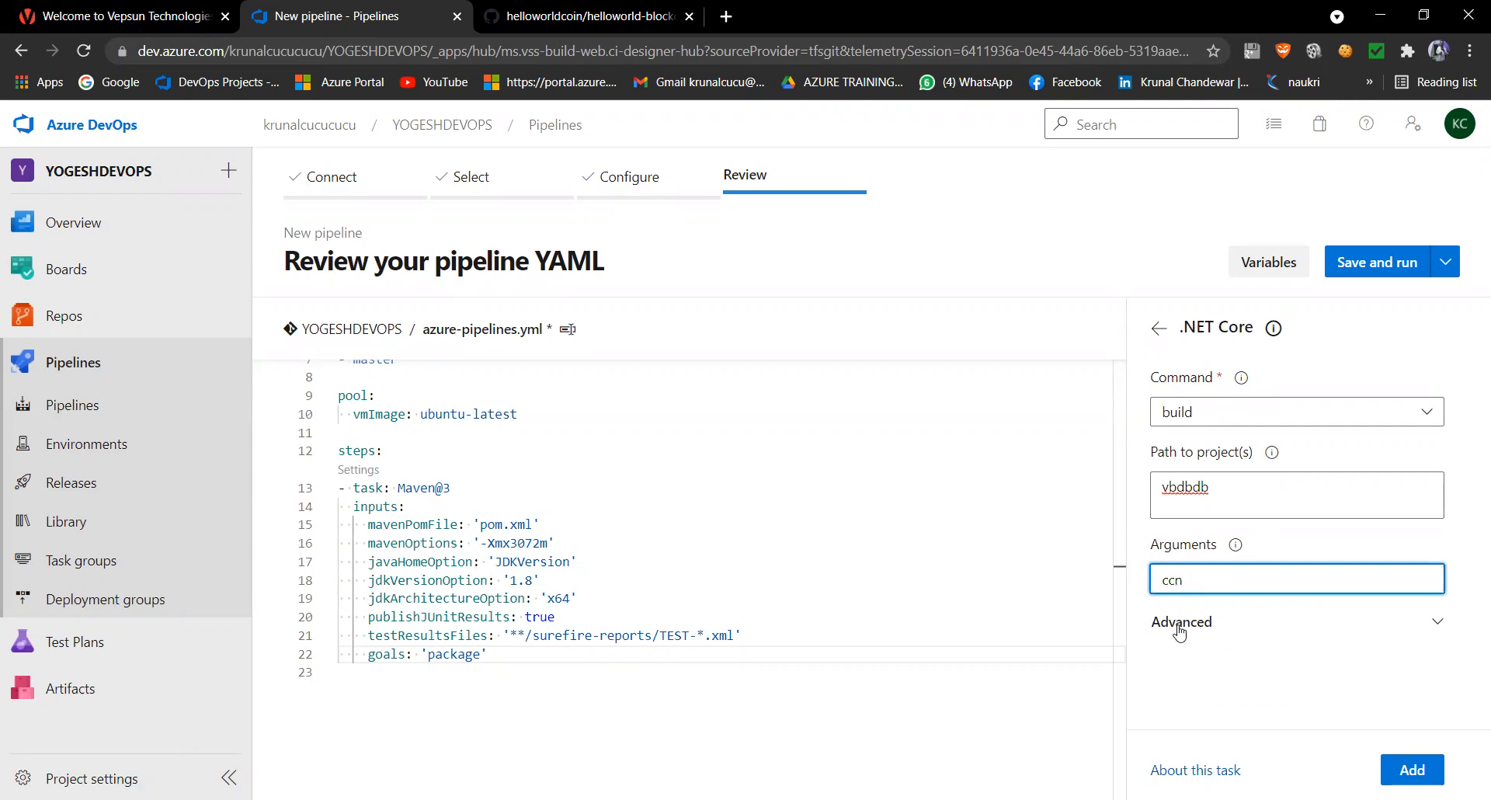
left_click(1436, 771)
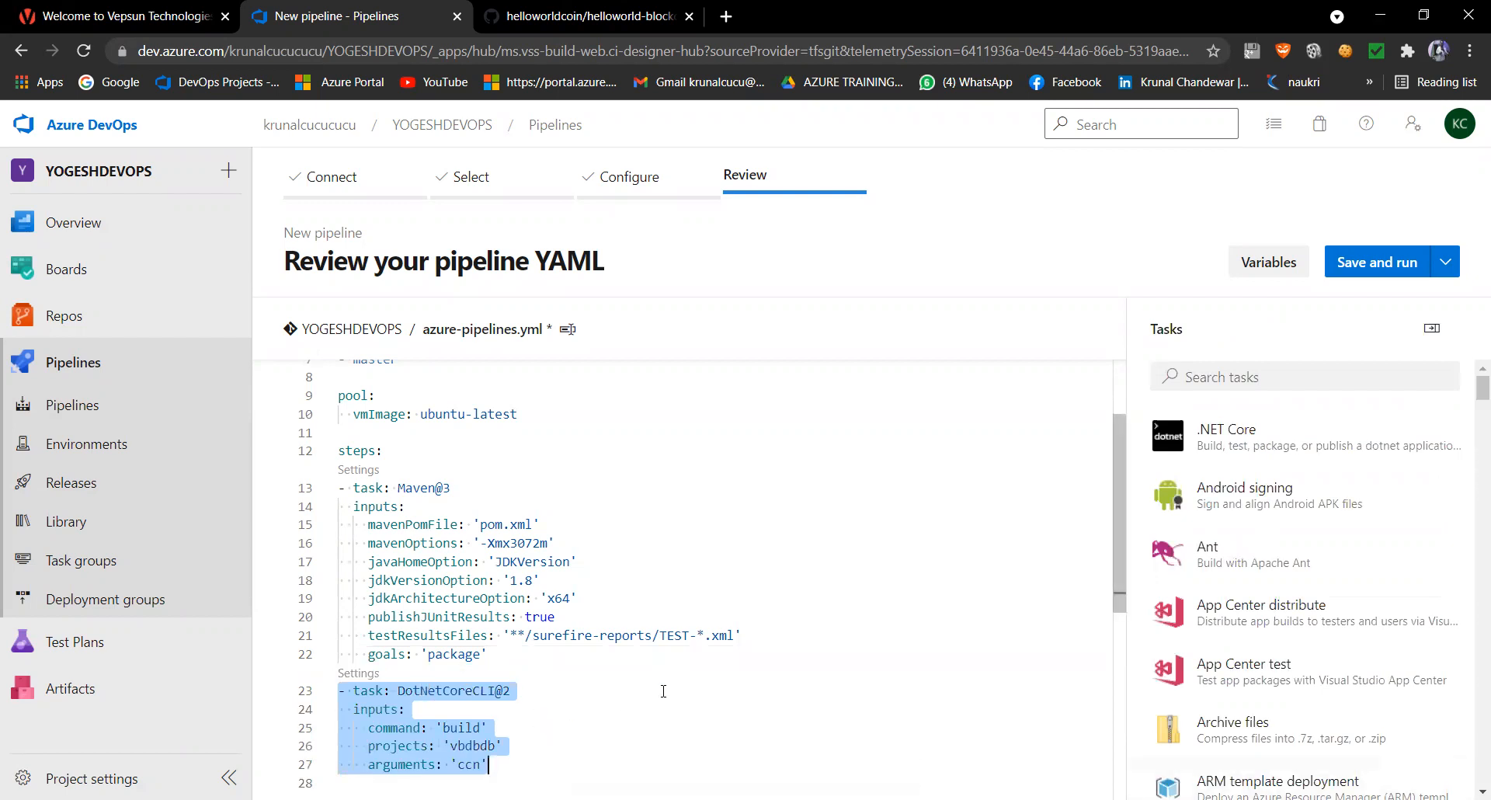
Step: Review the pipeline YAML from the trigger through the Maven and .NET Core tasks
scroll(666, 689, "down", 2)
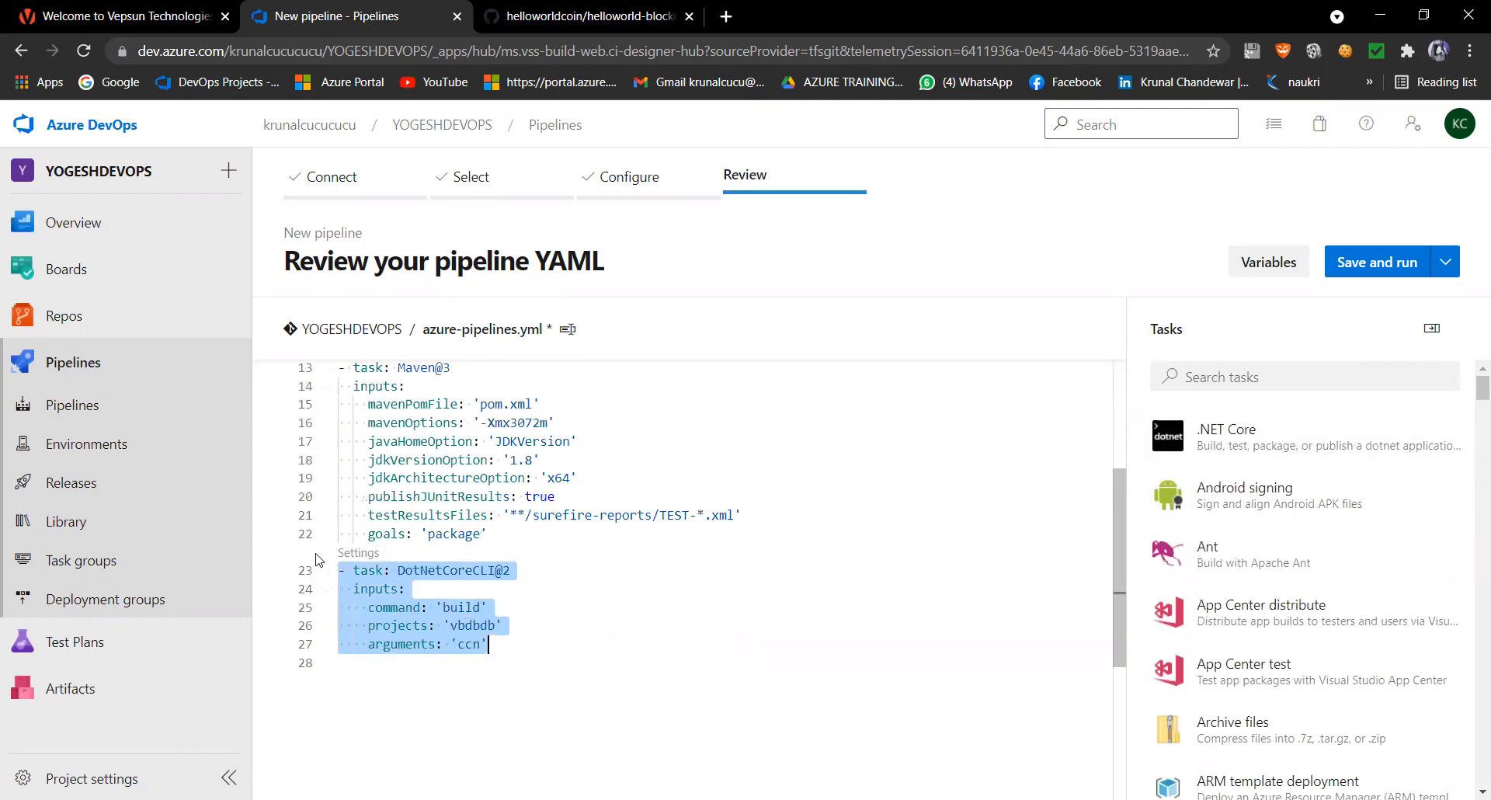
scroll(505, 607, "up", 3)
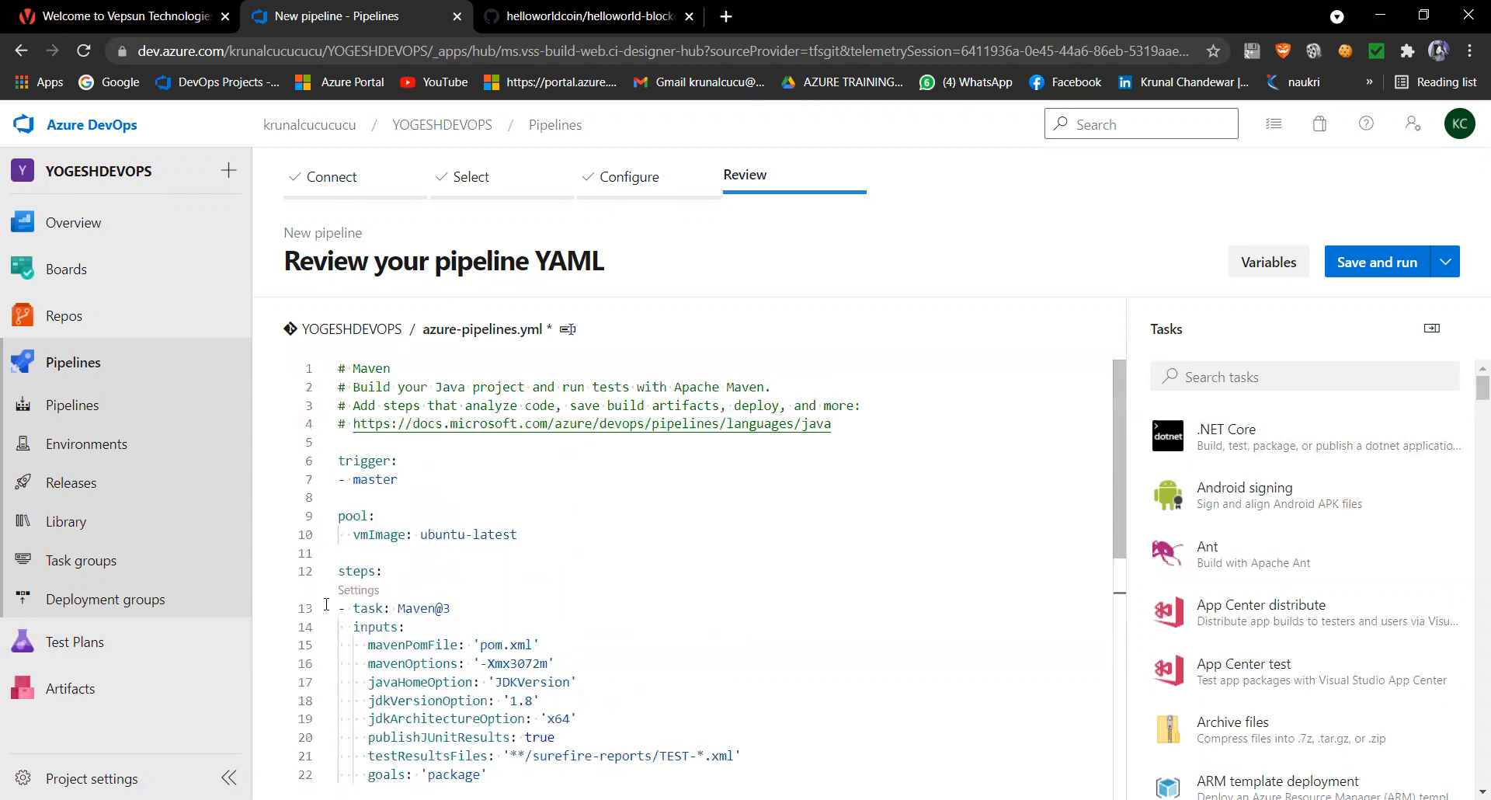
scroll(325, 598, "down", 2)
scroll(324, 598, "up", 1)
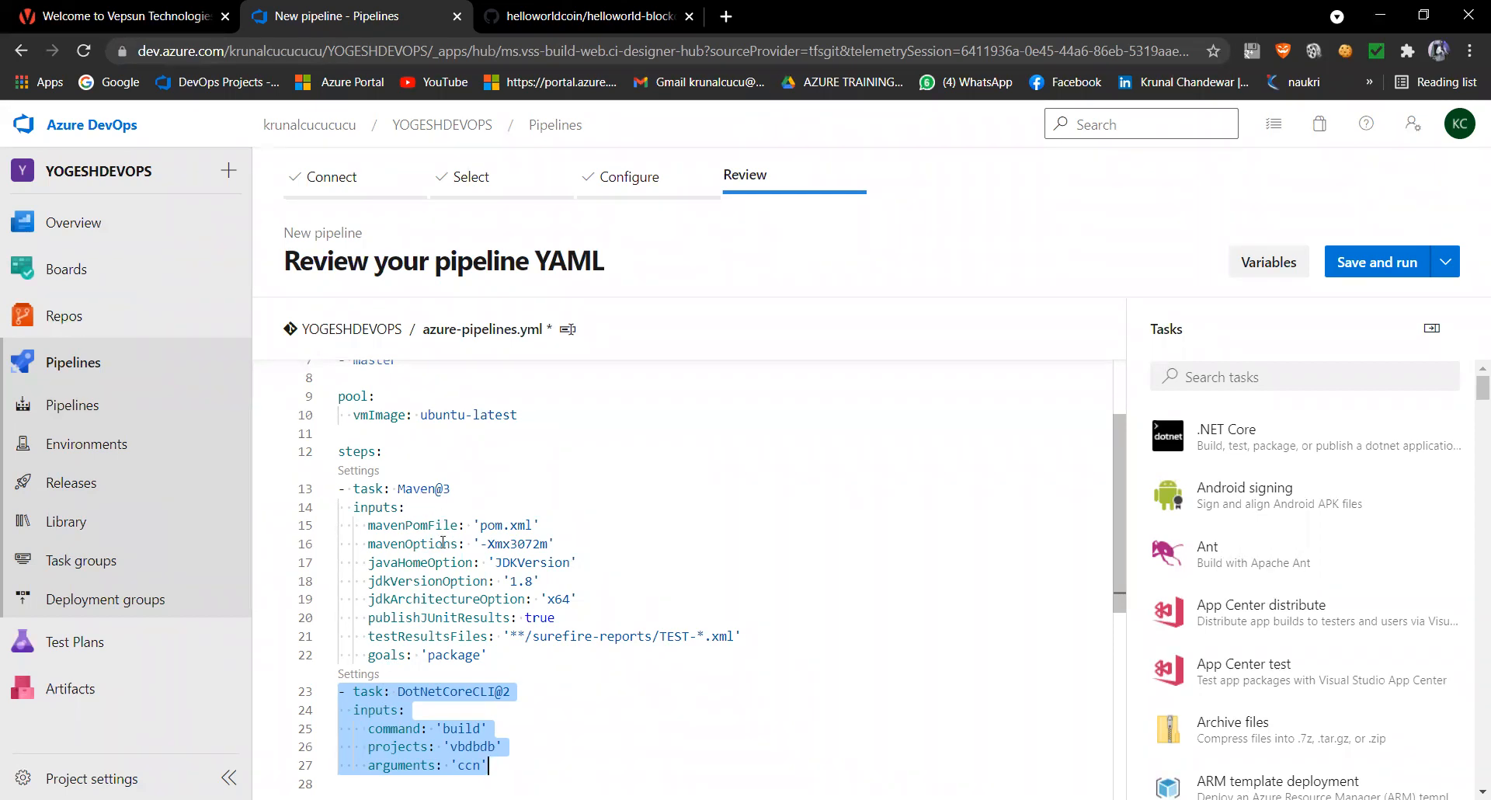
scroll(331, 676, "down", 2)
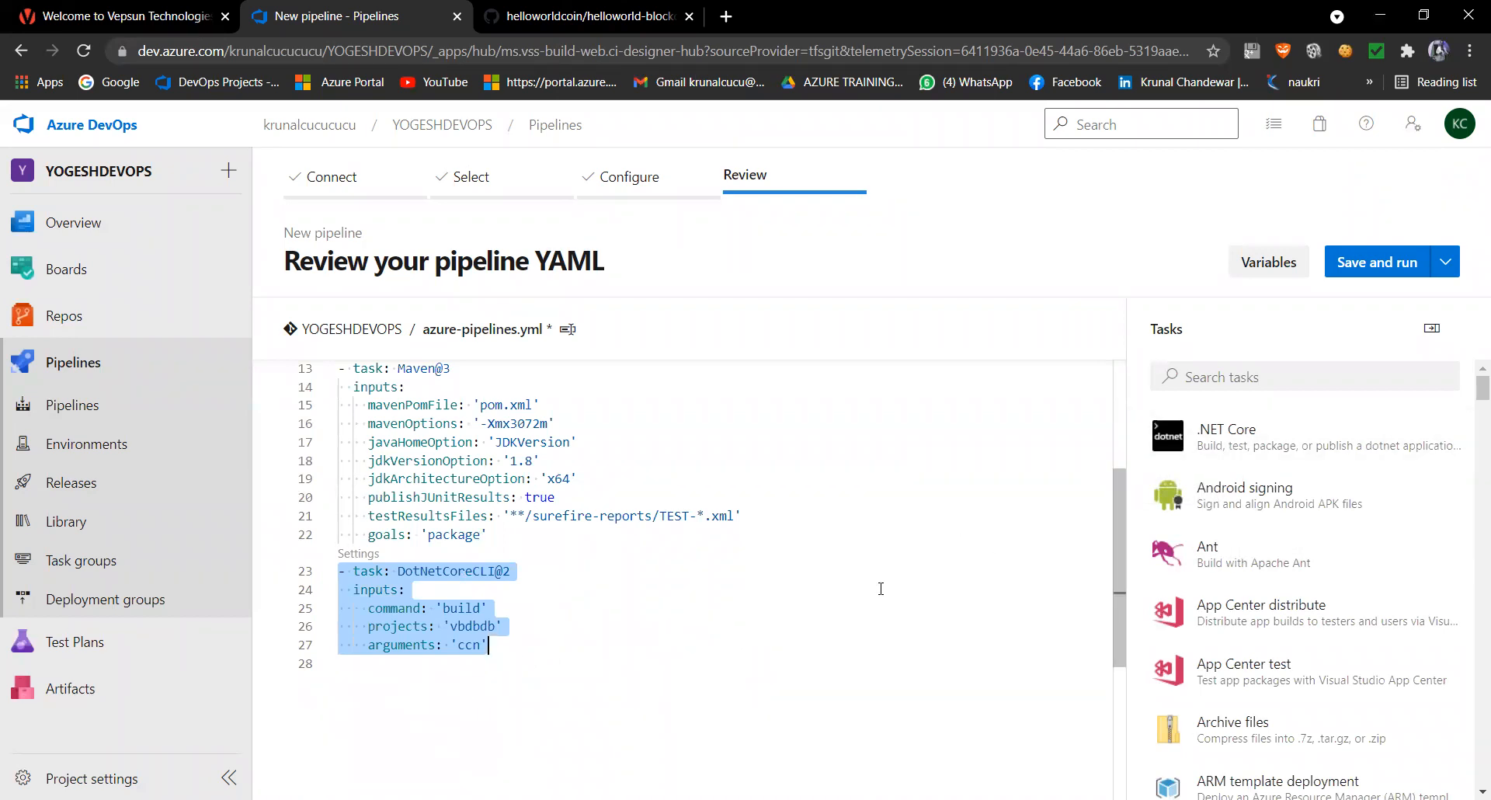
Step: Add an Ant task after the .NET Core task, with options dgfdf, targets ghmghg and test run title hhdhng
left_click(505, 646)
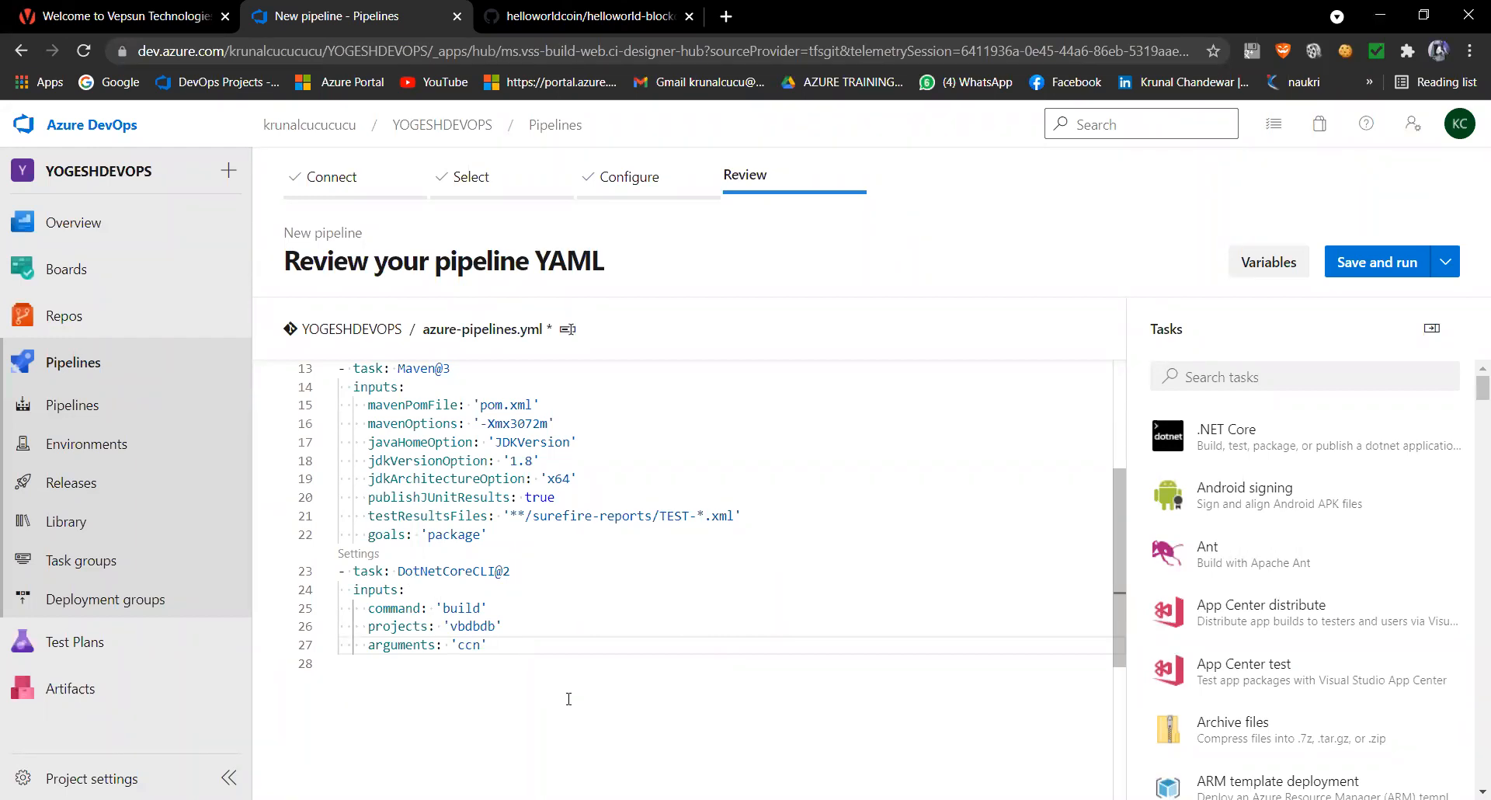
left_click(1230, 557)
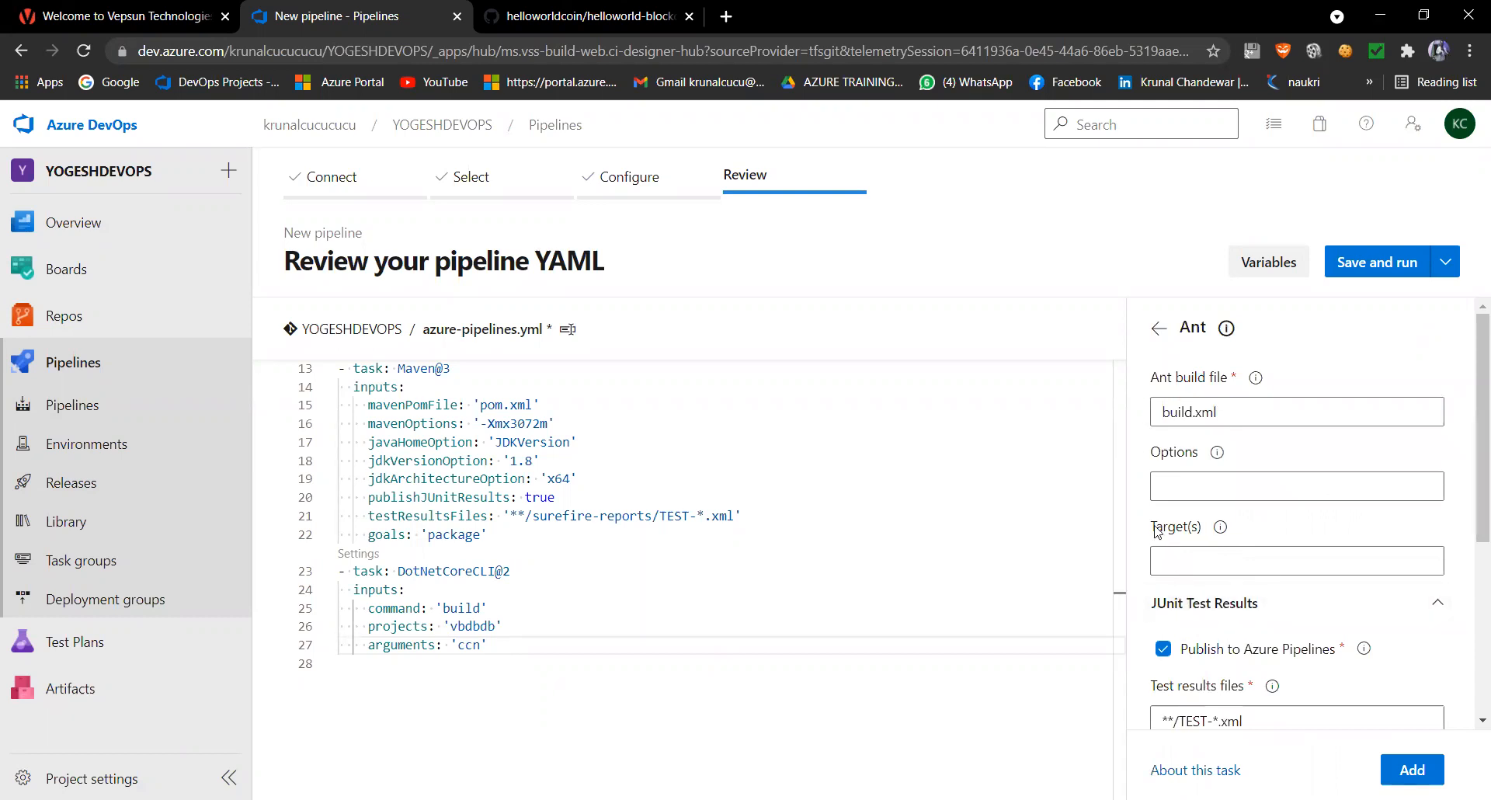
left_click(1201, 487)
type("dgfdf")
left_click(1206, 564)
type("ghmghg")
scroll(1214, 643, "down", 2)
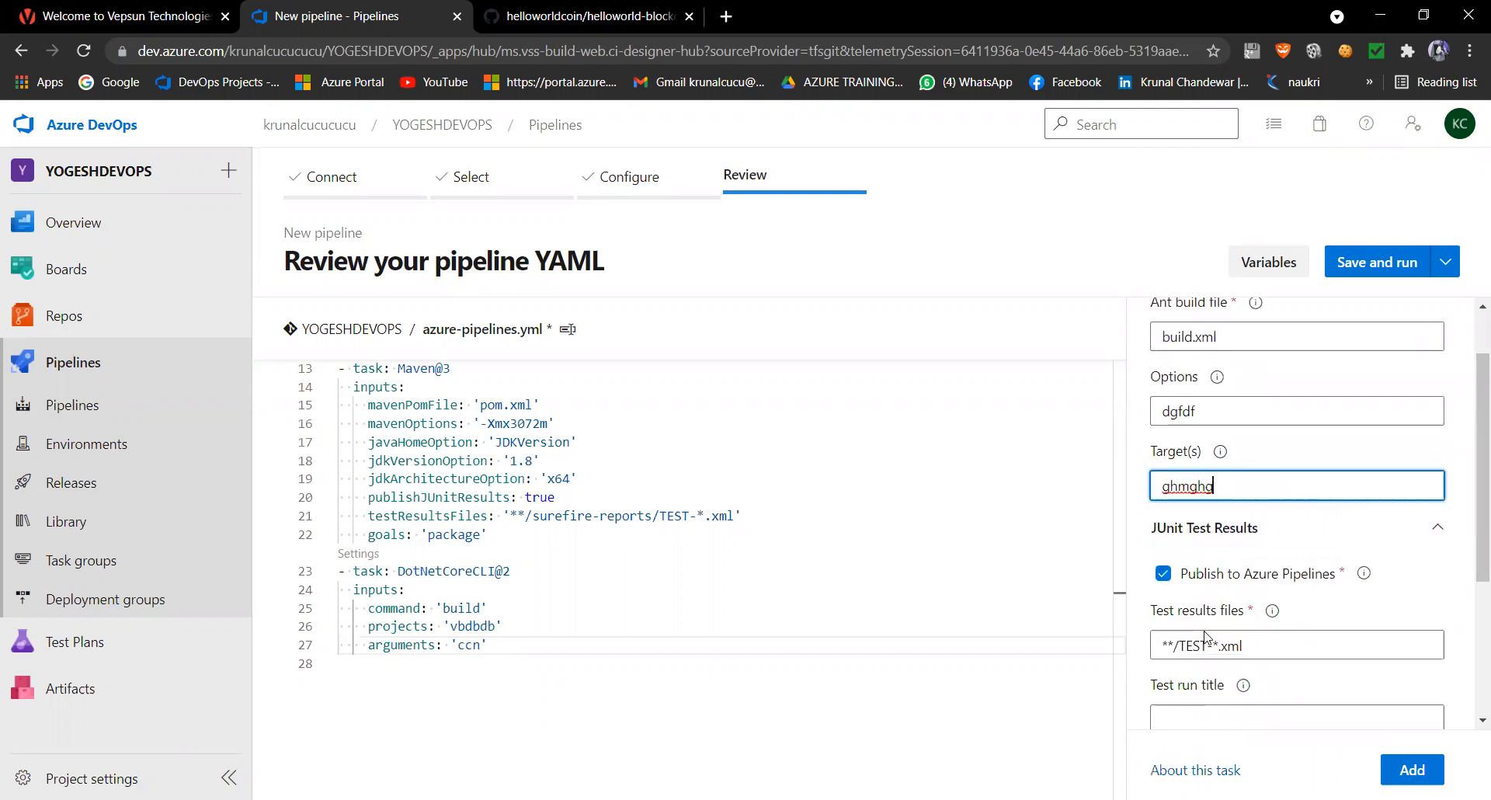
left_click(1188, 662)
type("hhdhng")
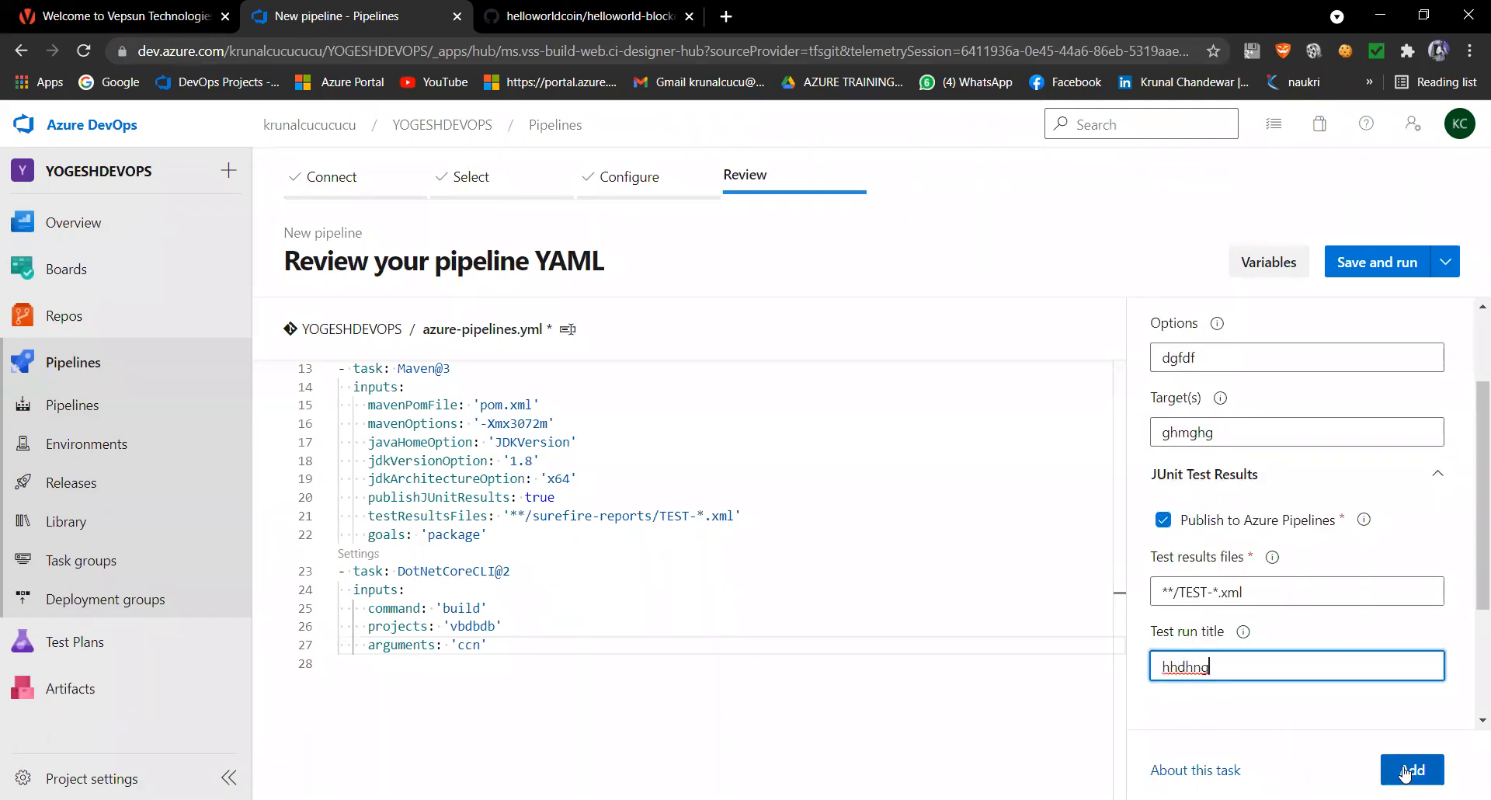
left_click(1410, 769)
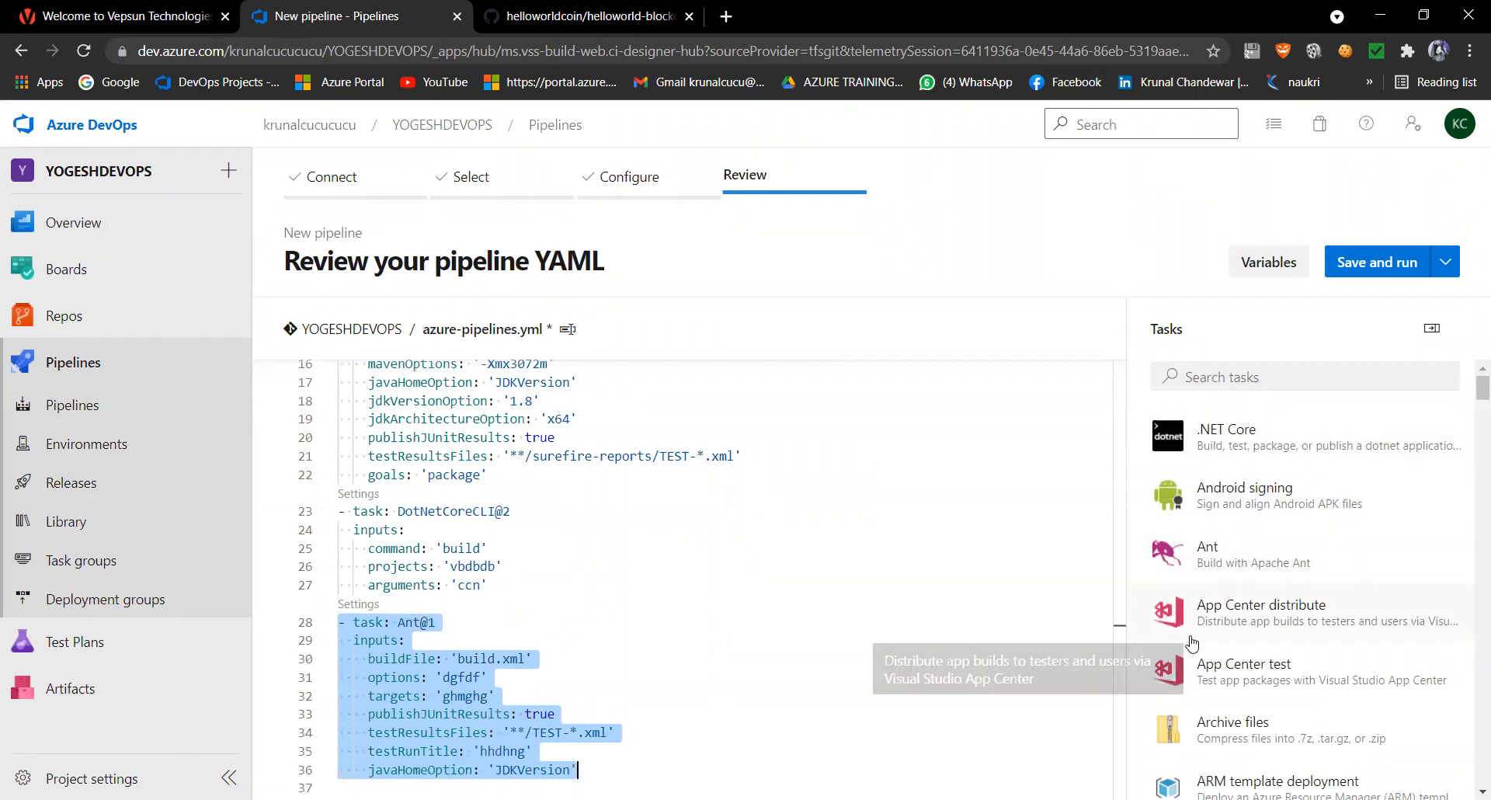
Step: Examine the App Center test task's settings and test framework choices without adding the task
scroll(1192, 643, "down", 3)
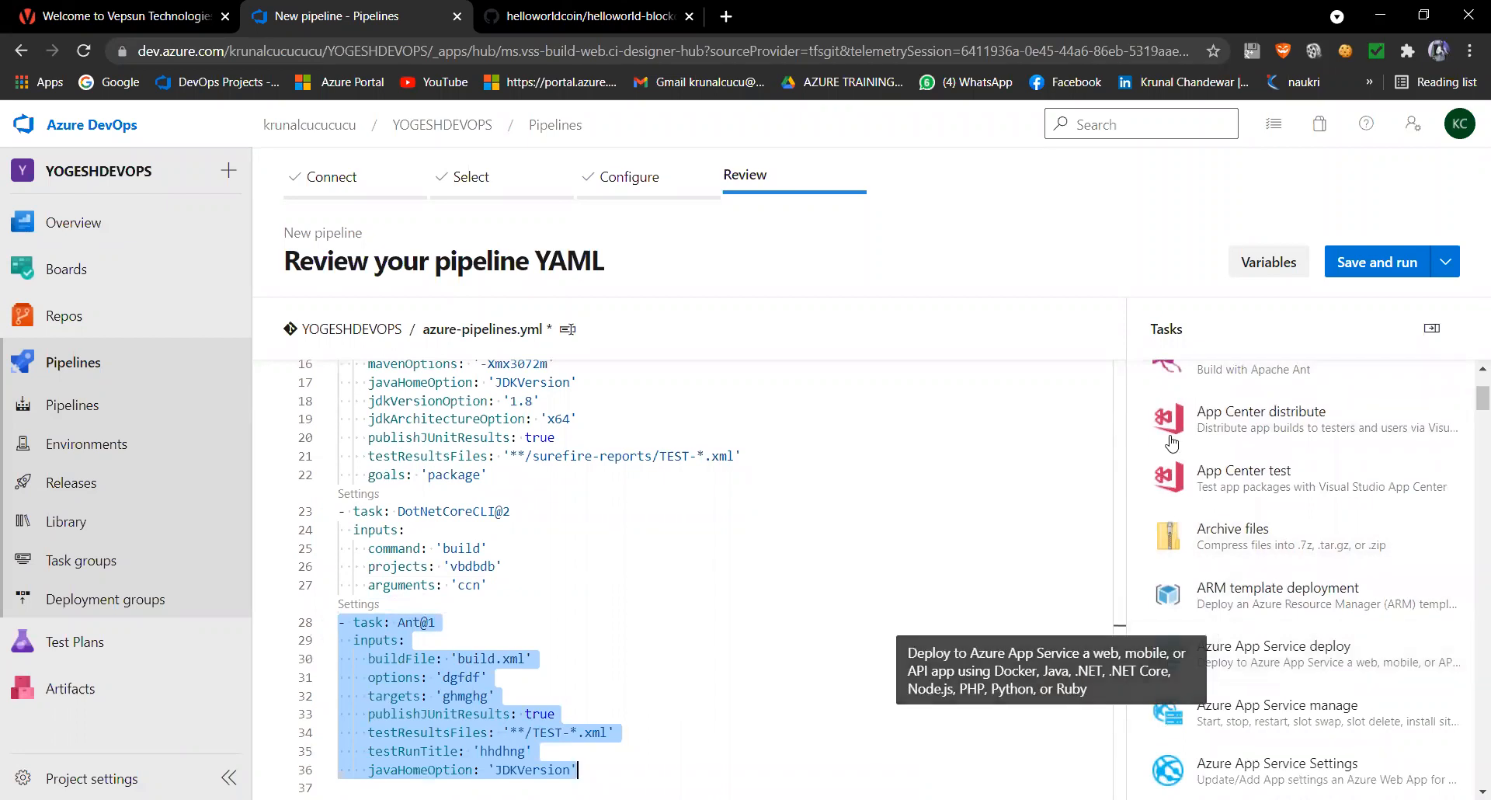
left_click(1249, 475)
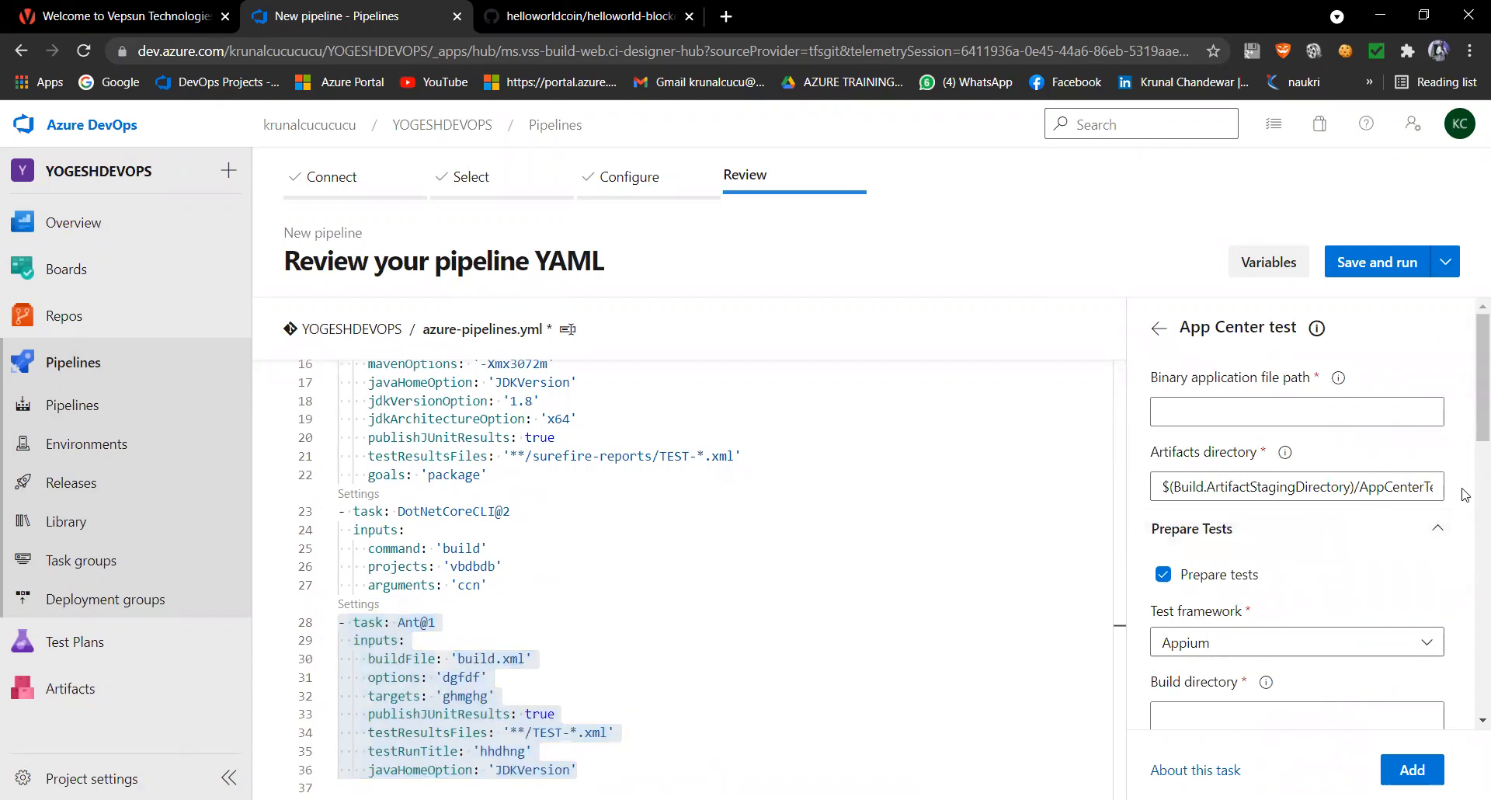
left_click(1410, 648)
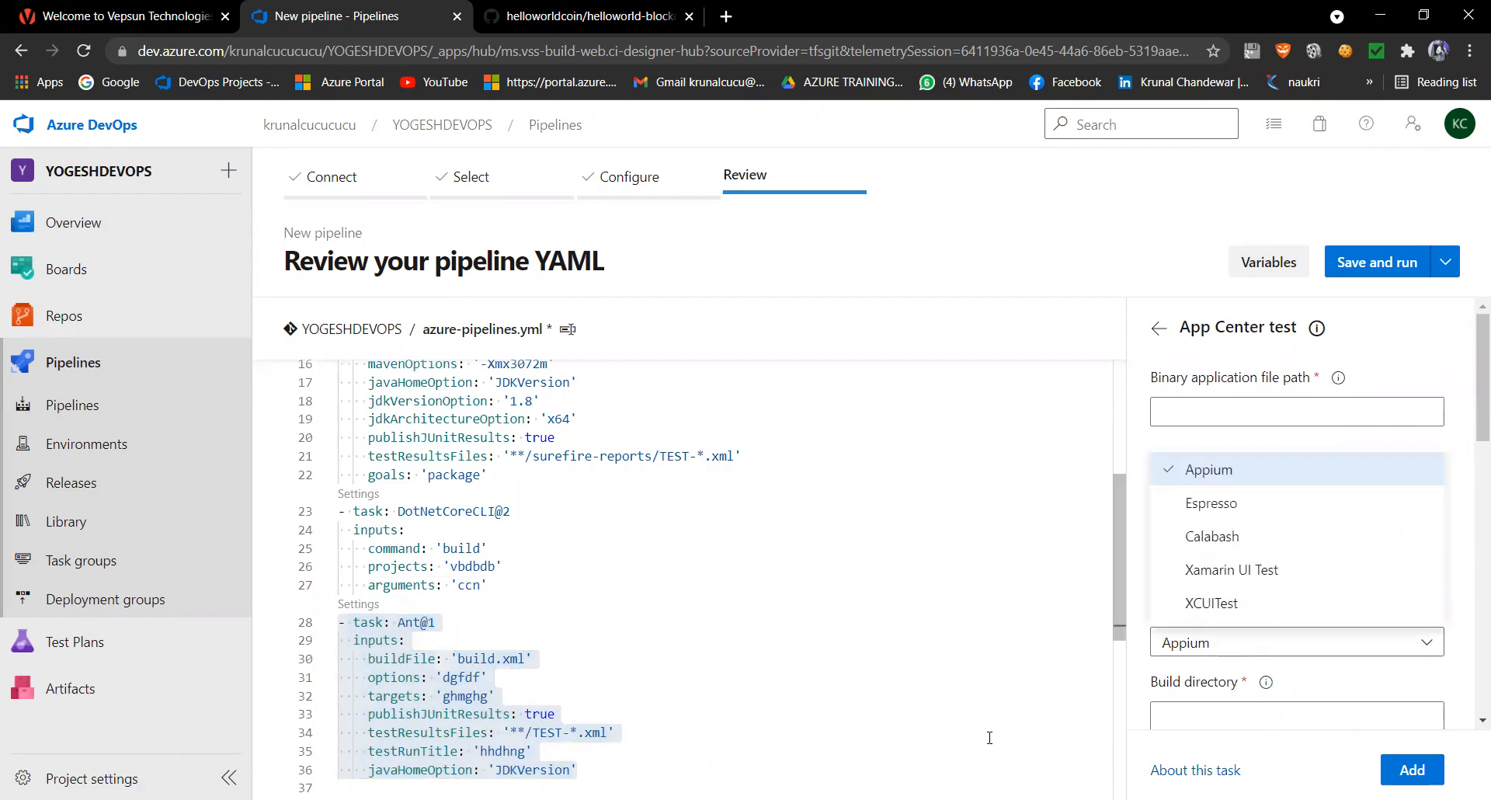
left_click(1060, 712)
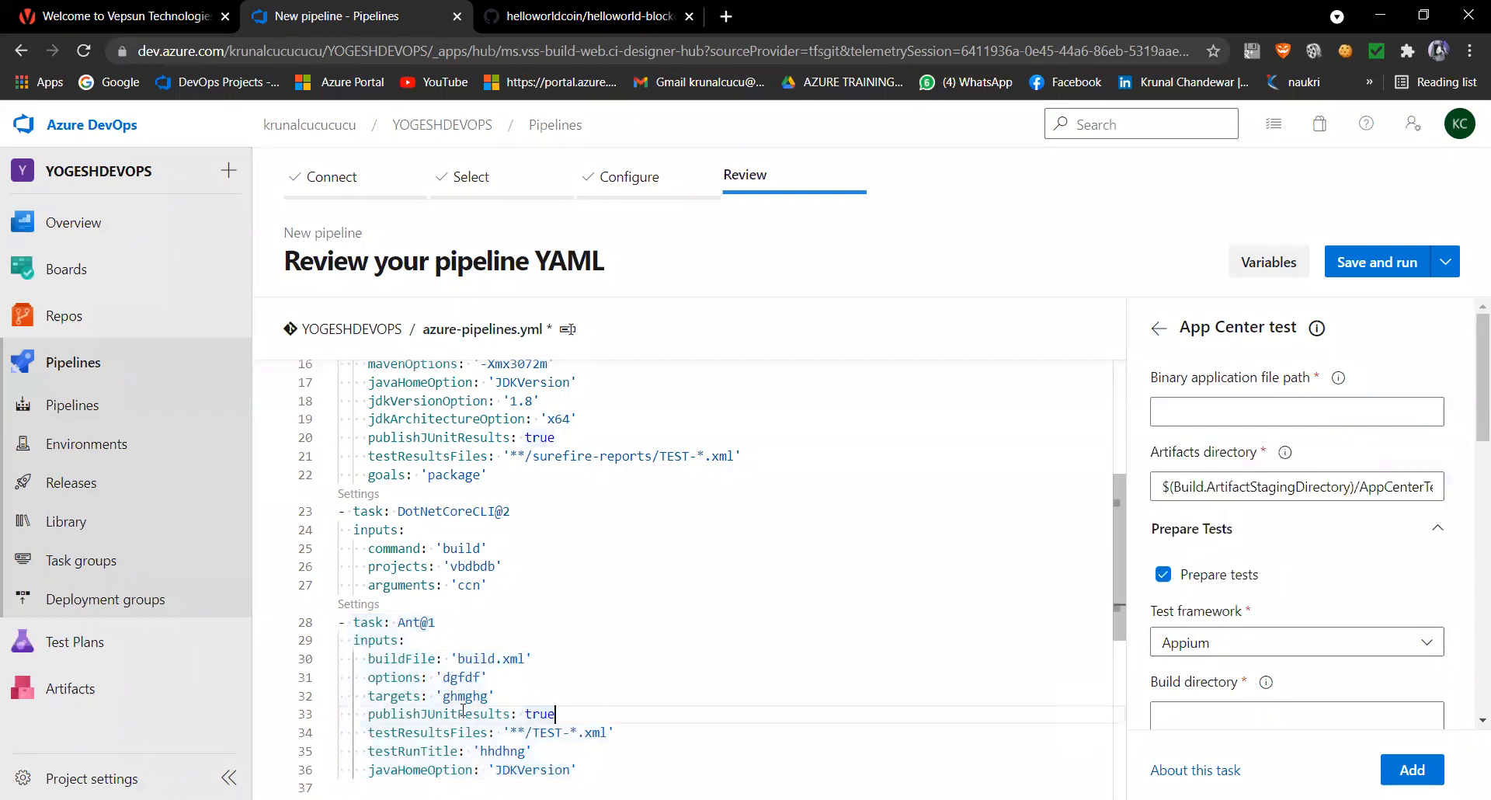
scroll(591, 574, "down", 2)
left_click(590, 588)
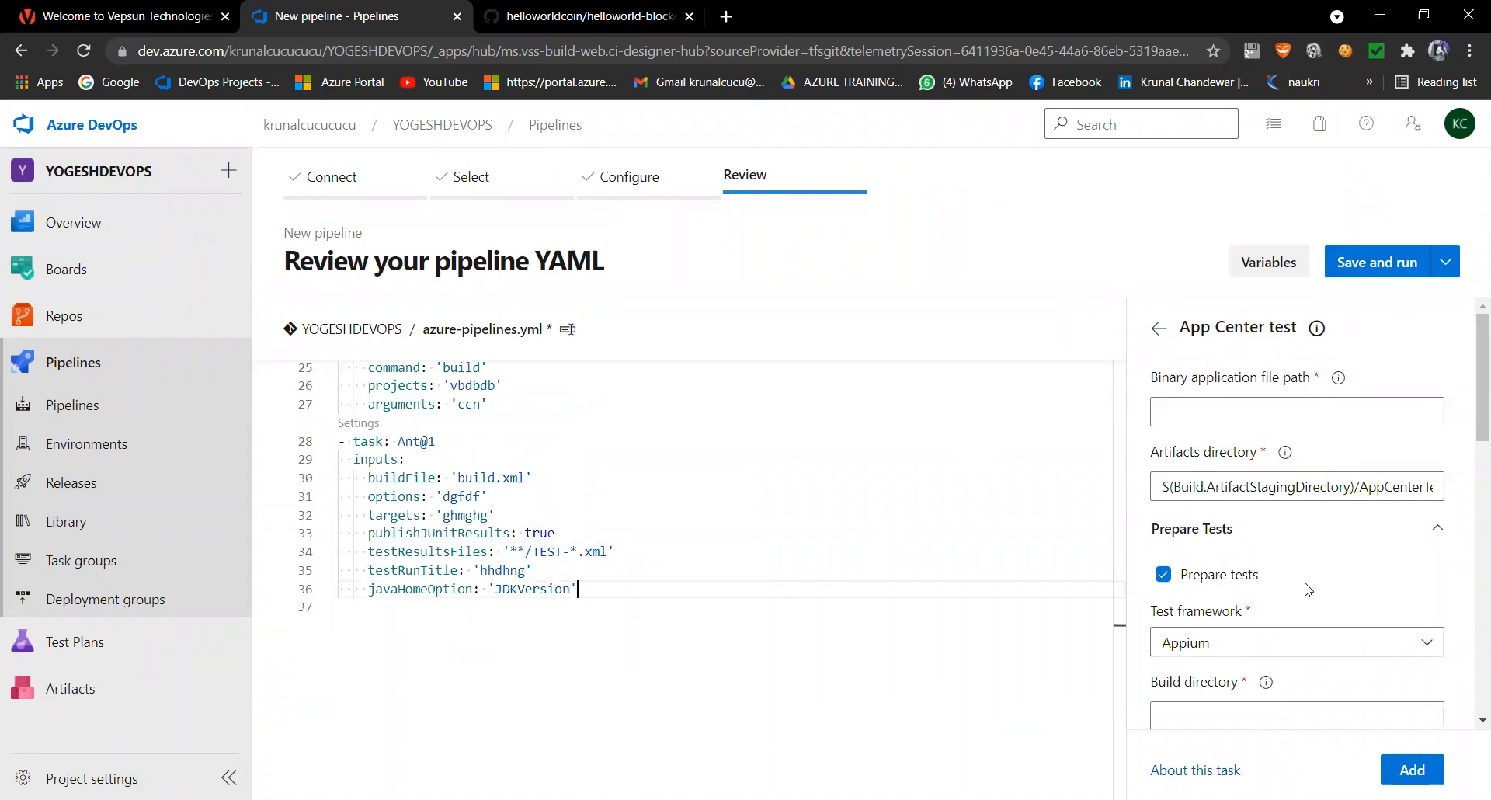
scroll(1295, 586, "down", 5)
scroll(1295, 587, "up", 5)
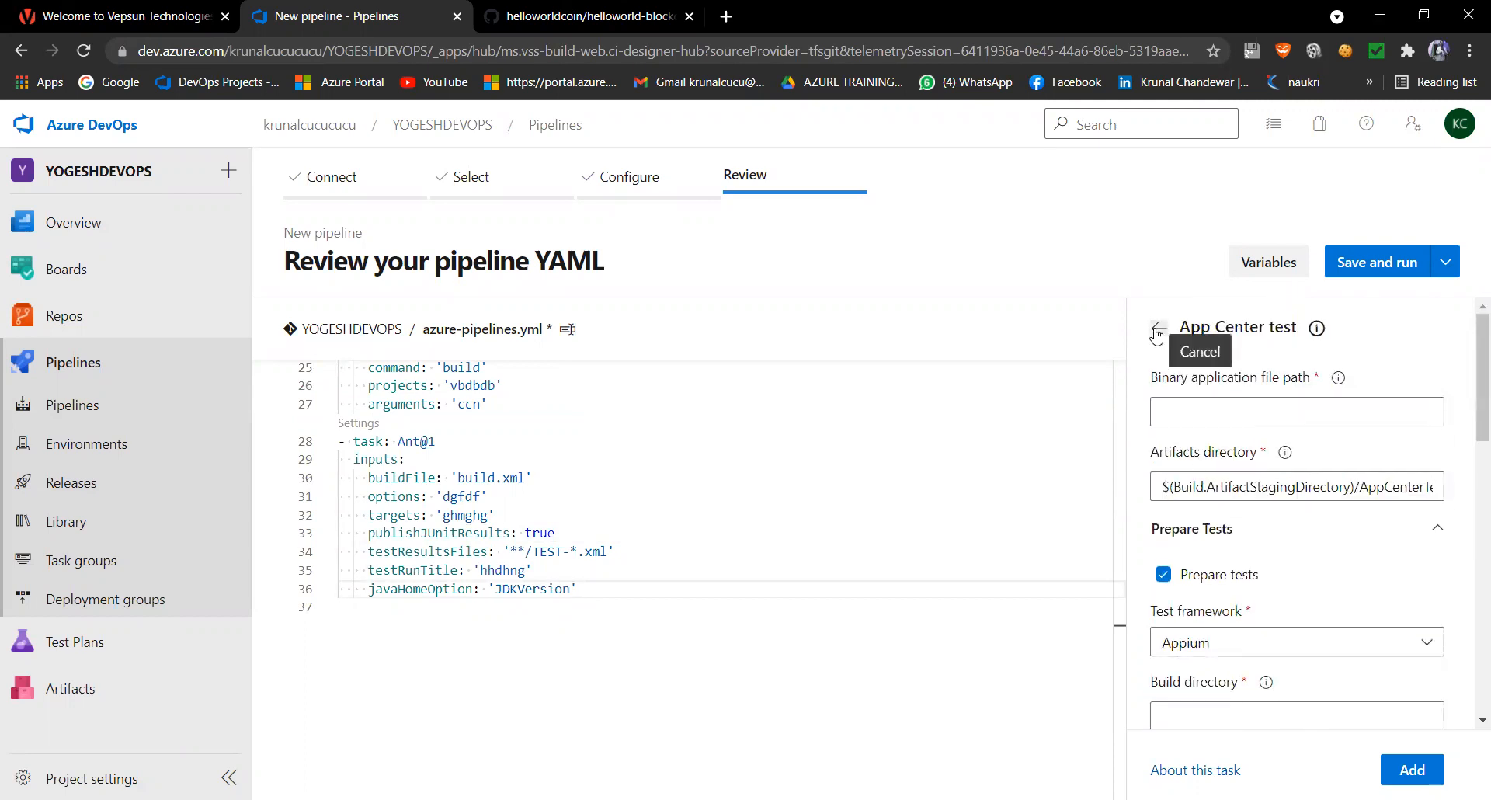
left_click(1160, 330)
Step: Add a Copy files task after the Ant task, with source folder dfbdf, contents *ghtggncgn* and target folder dbddg
scroll(1243, 618, "down", 10)
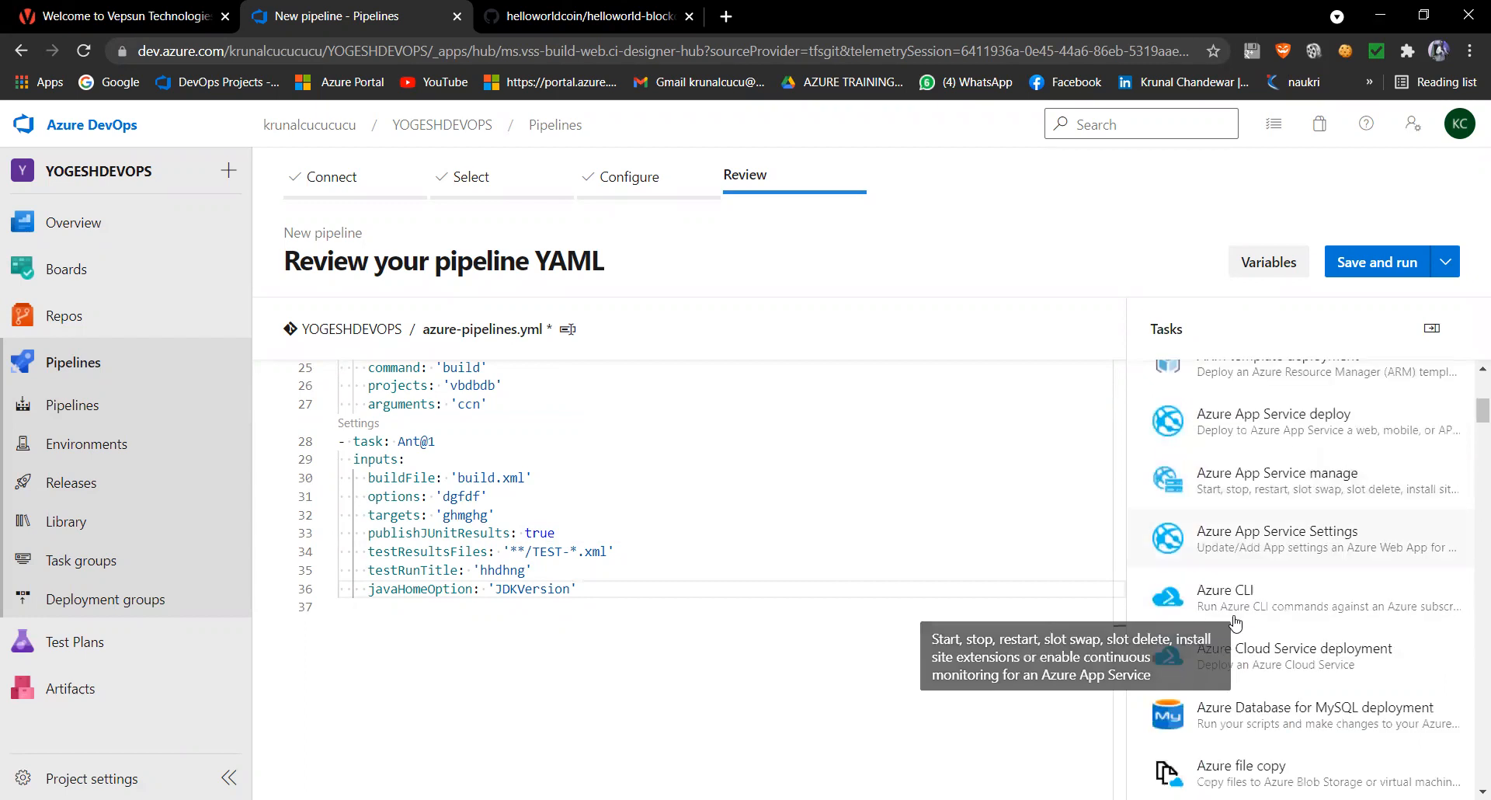
scroll(1224, 618, "down", 12)
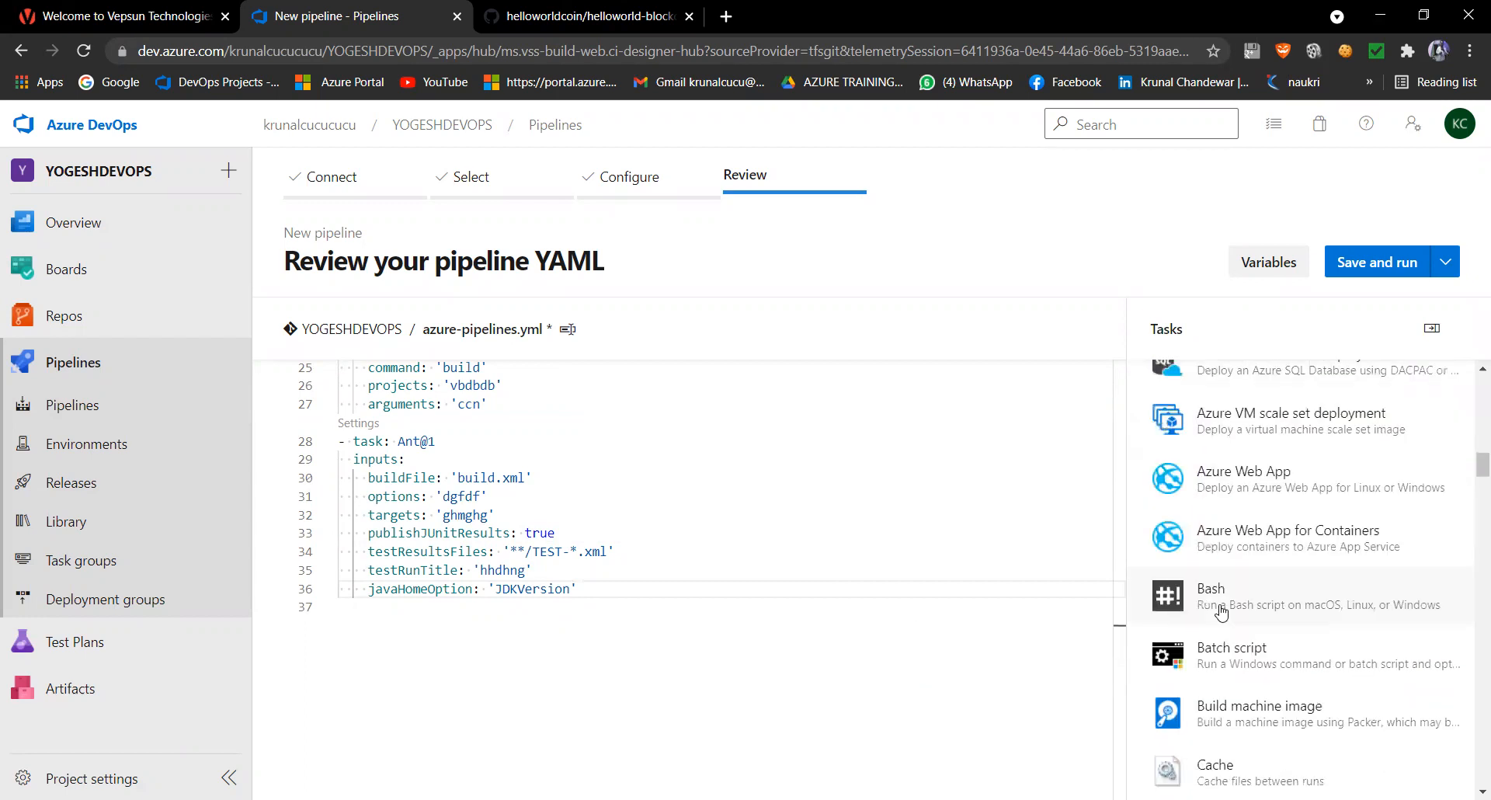
scroll(1222, 615, "down", 2)
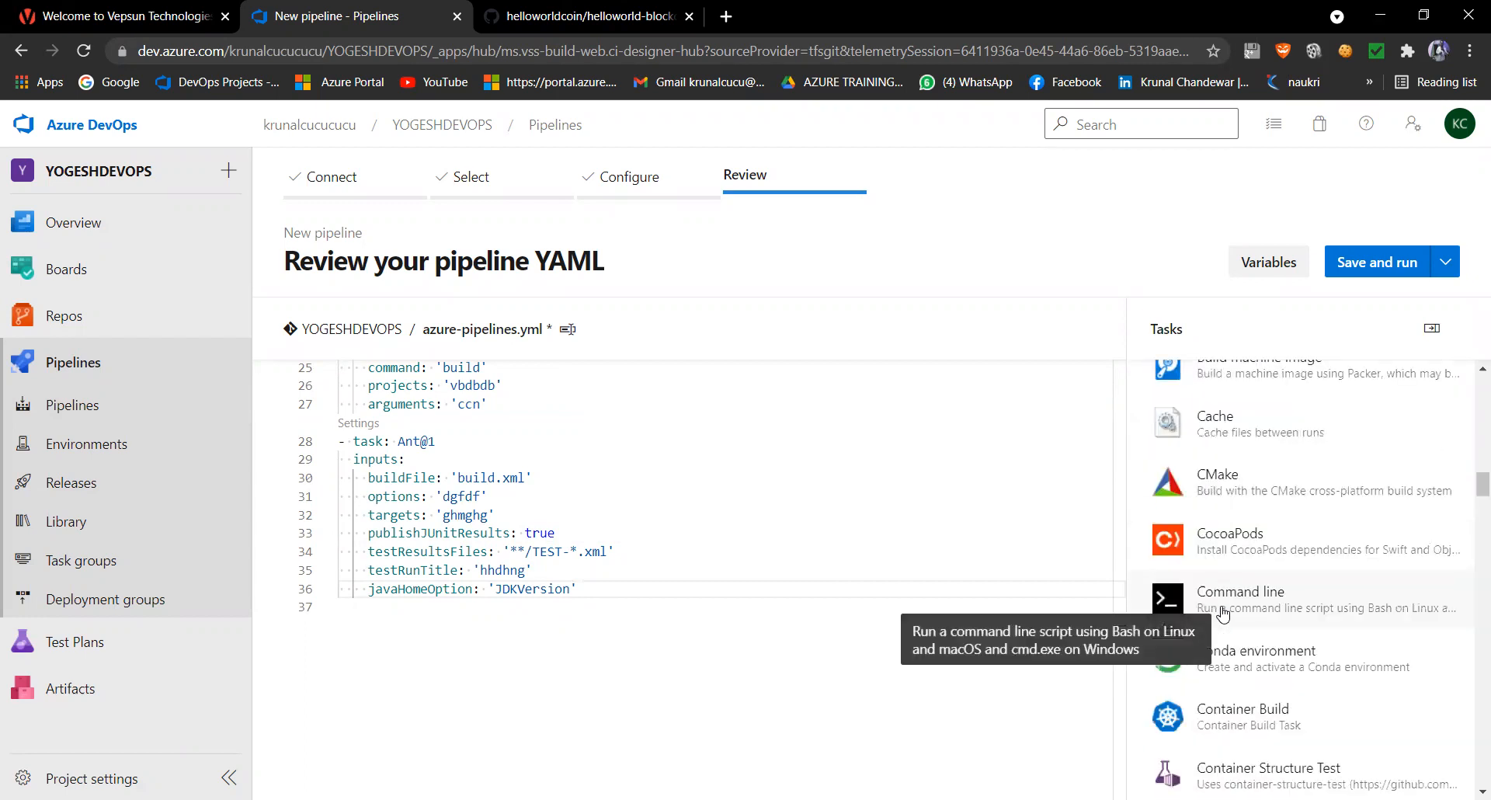
scroll(1223, 613, "down", 2)
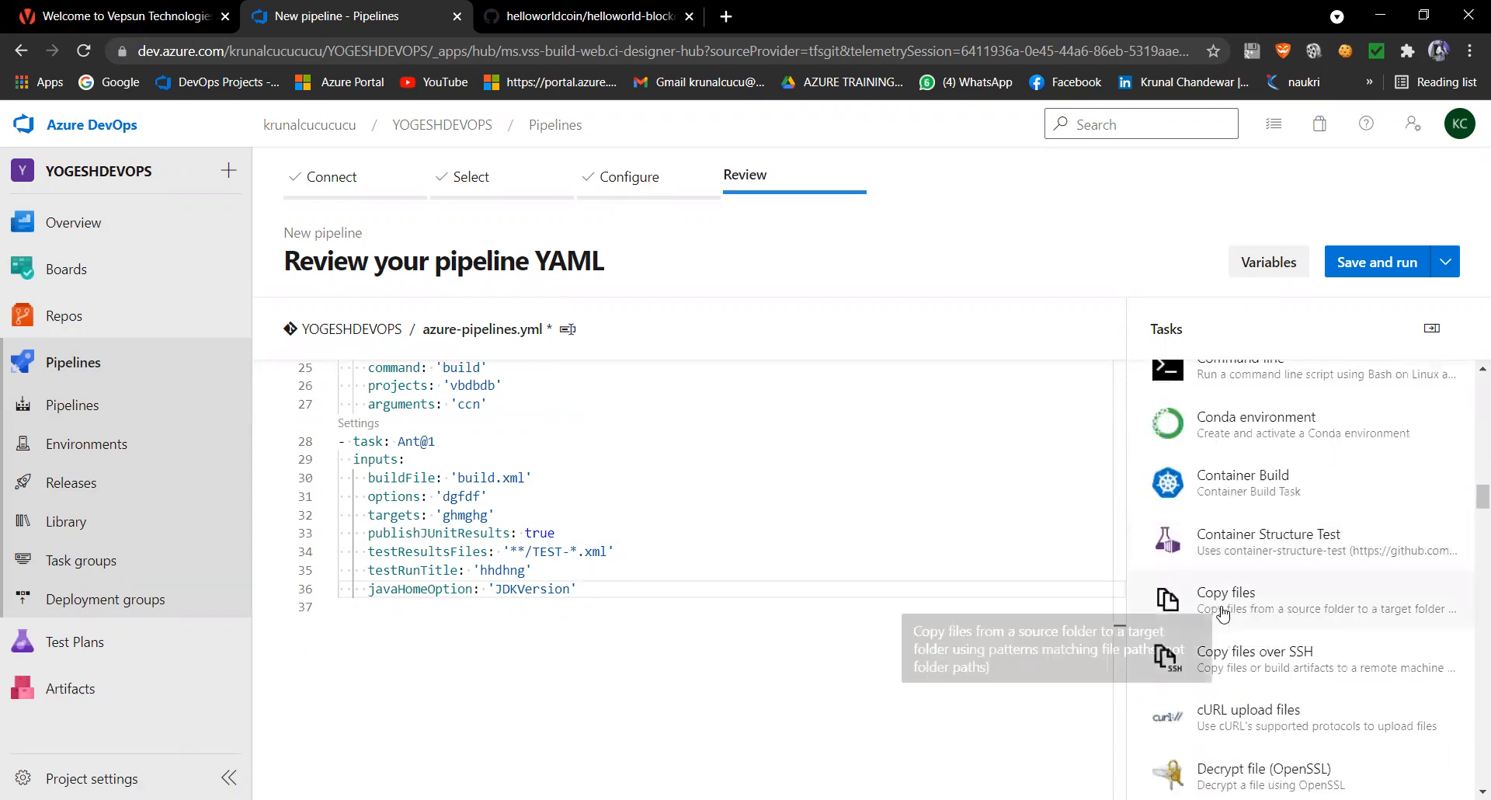
left_click(1266, 605)
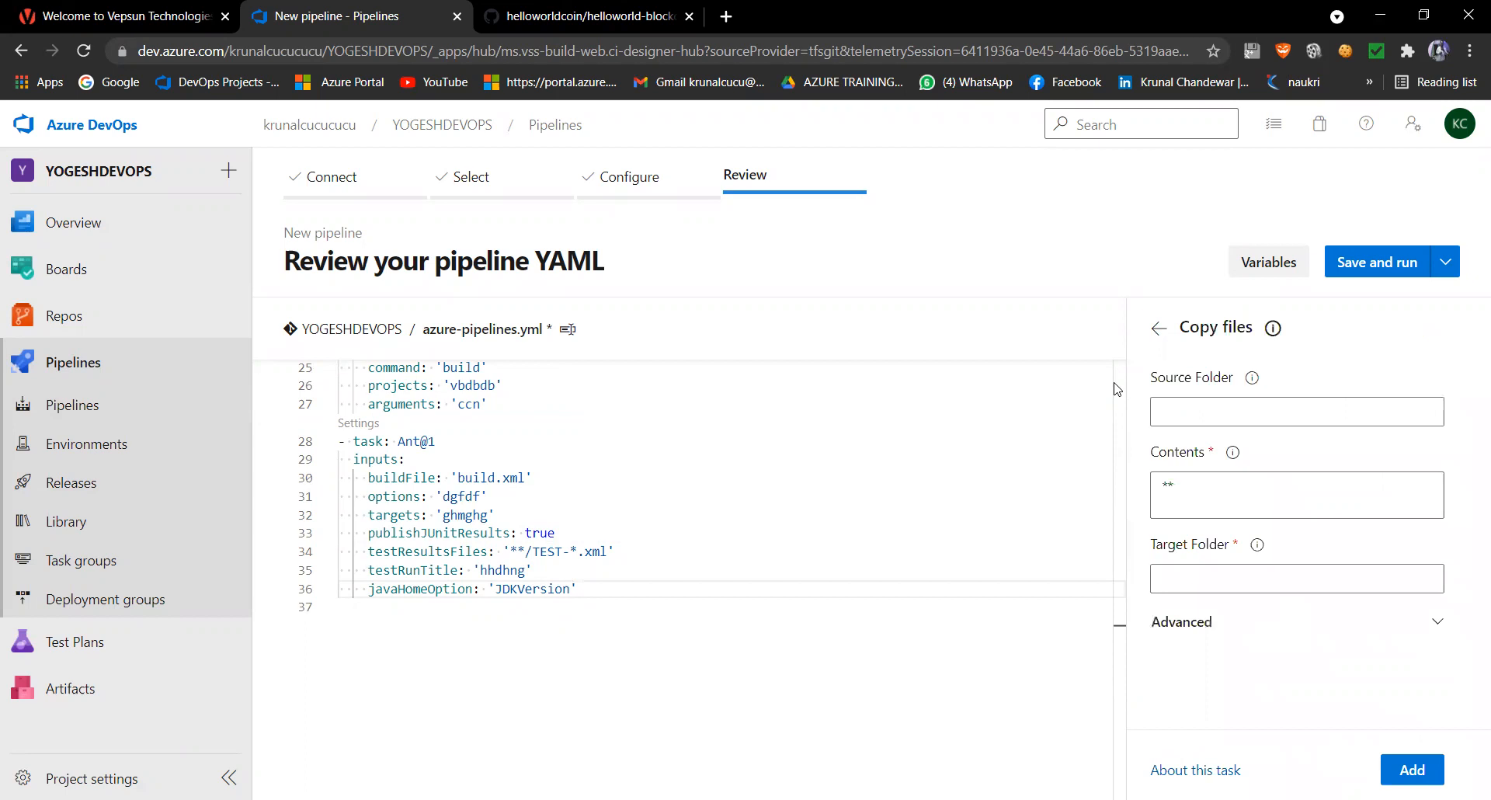
left_click(1202, 414)
type("dfbdf")
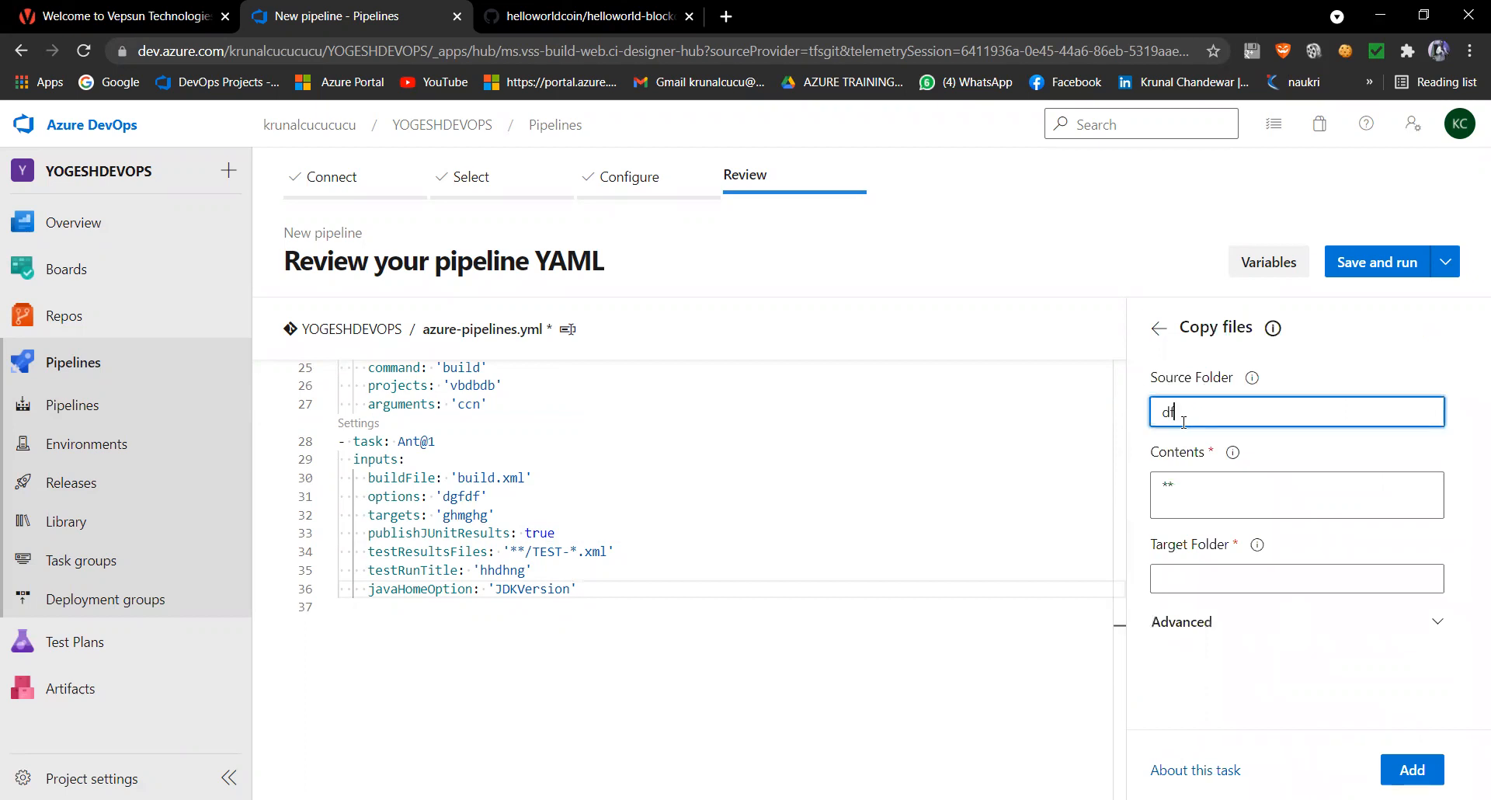
left_click(1169, 485)
type("ghtggncgn")
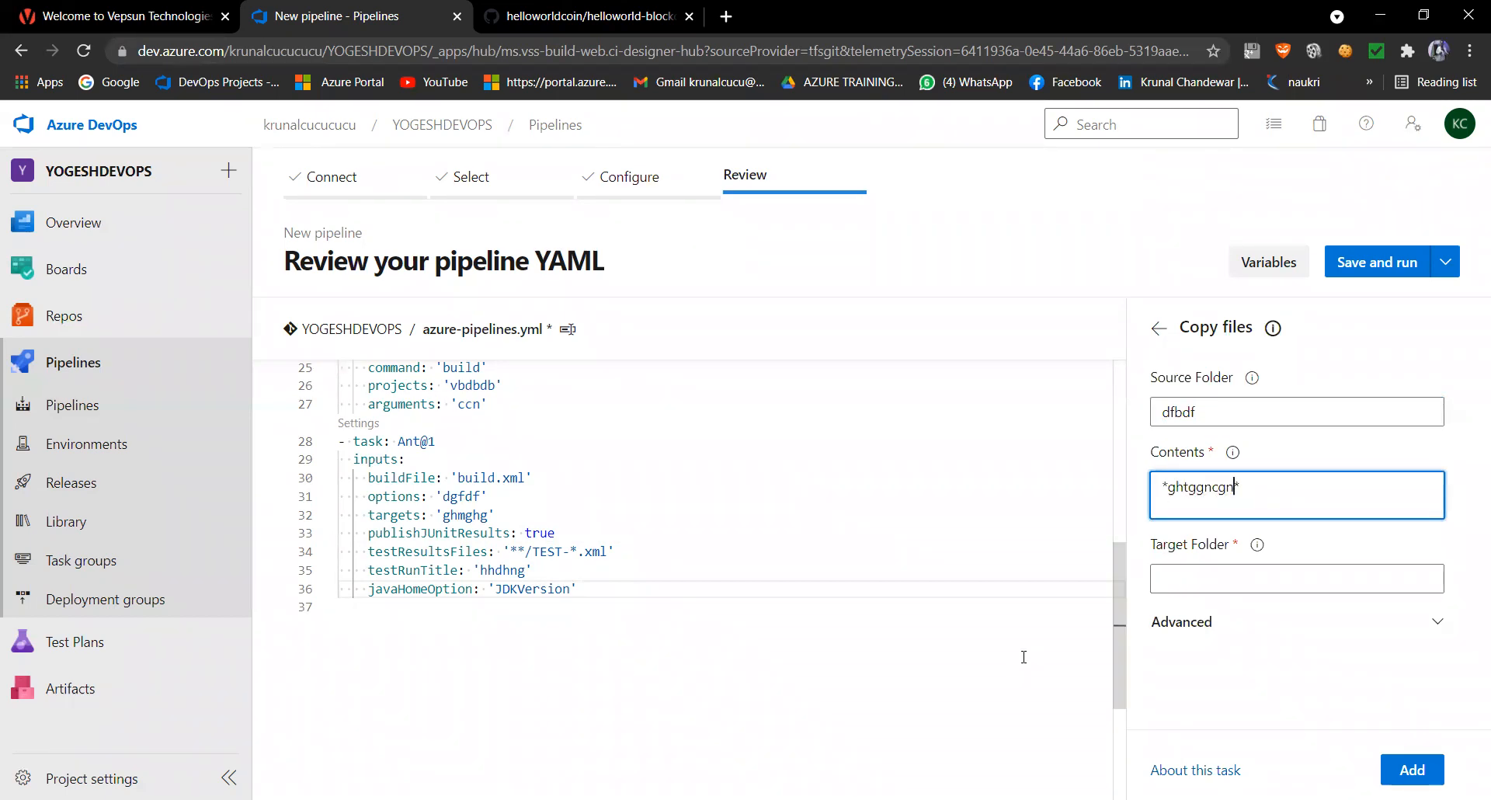
left_click(1196, 582)
type("dbddg")
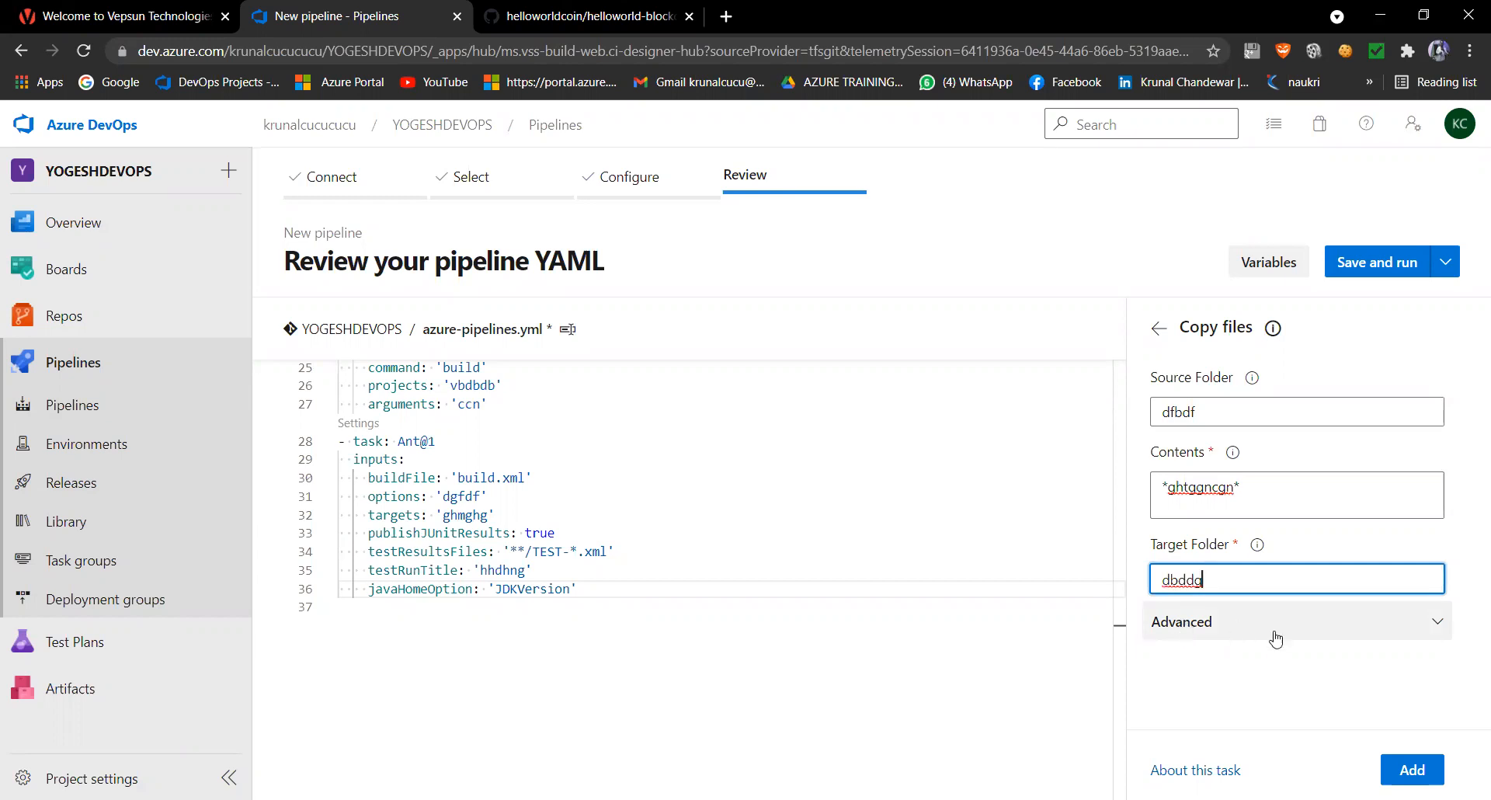
left_click(1412, 769)
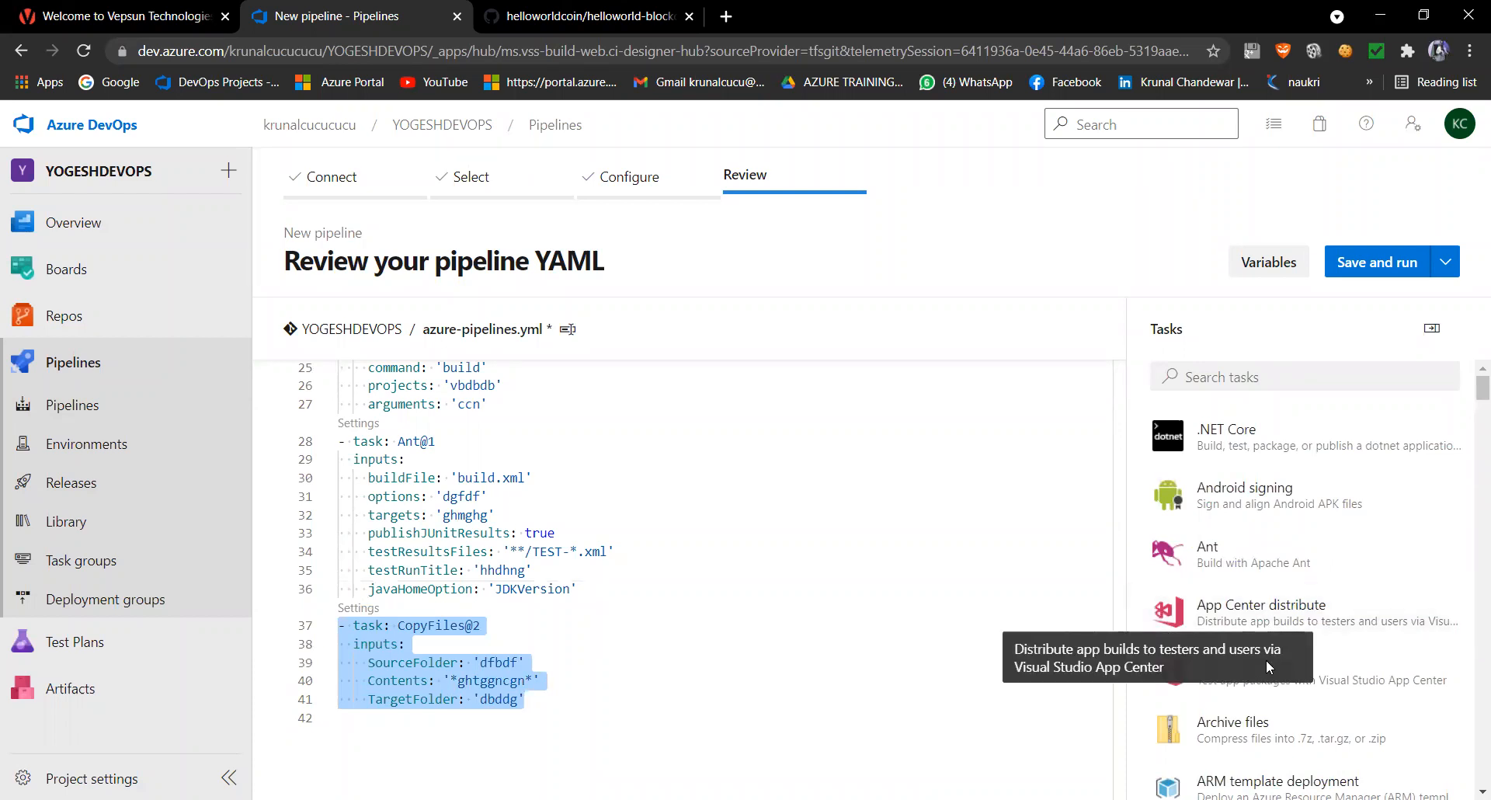
Step: Browse the list of available pipeline tasks to see which build, deploy, publish and utility tasks are offered
scroll(1421, 590, "down", 20)
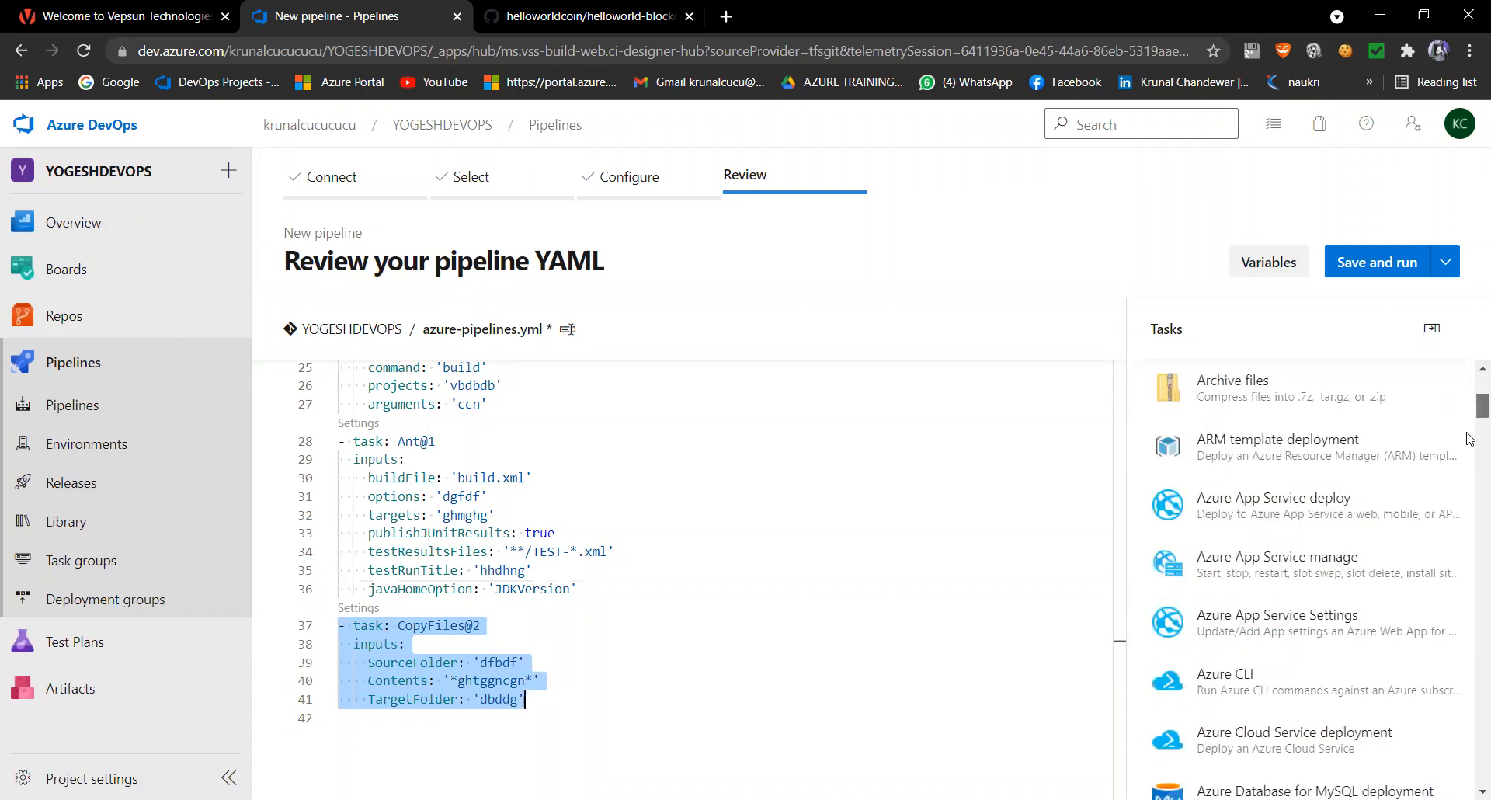
scroll(1440, 749, "down", 20)
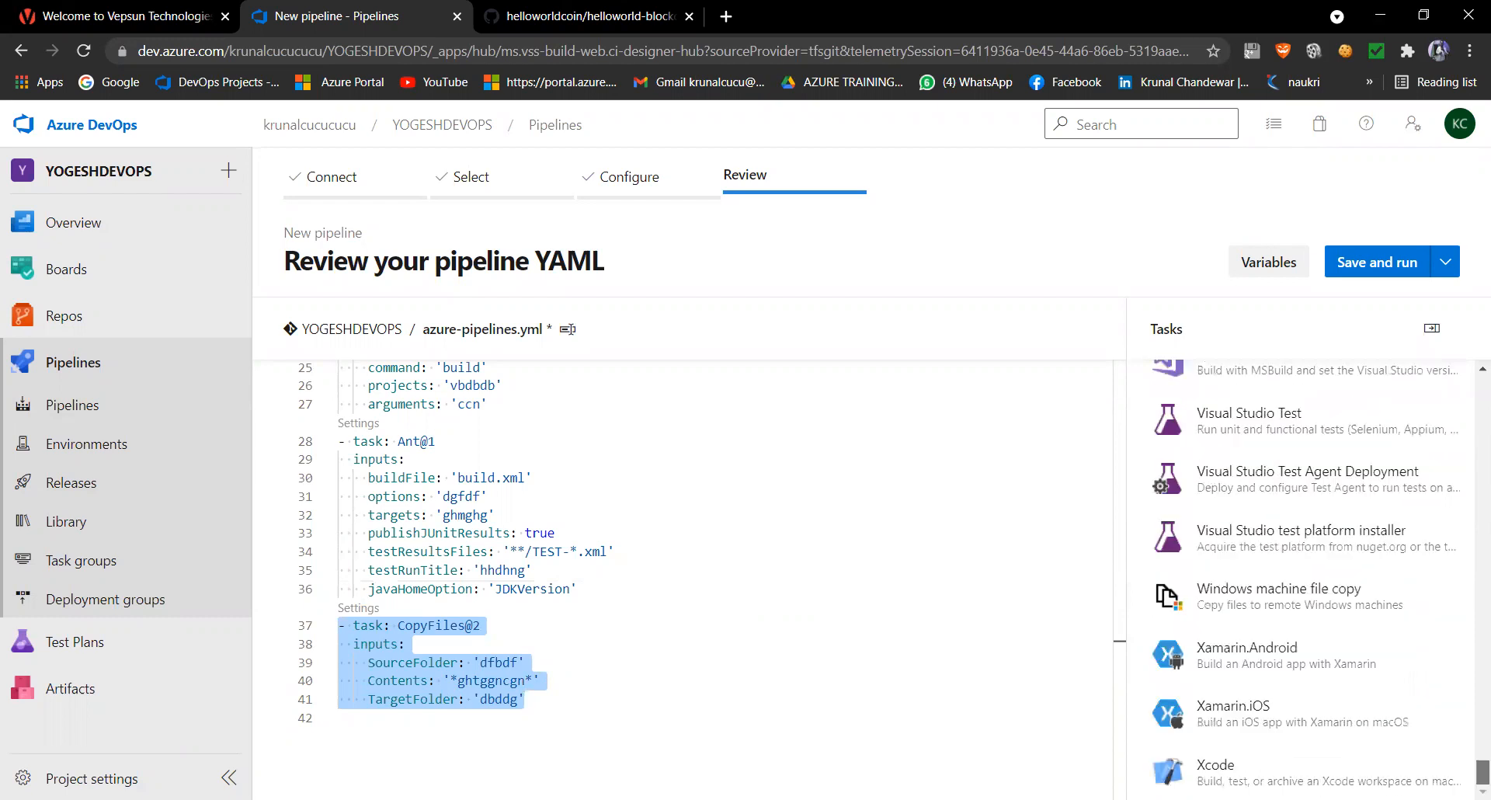
scroll(1470, 686, "up", 20)
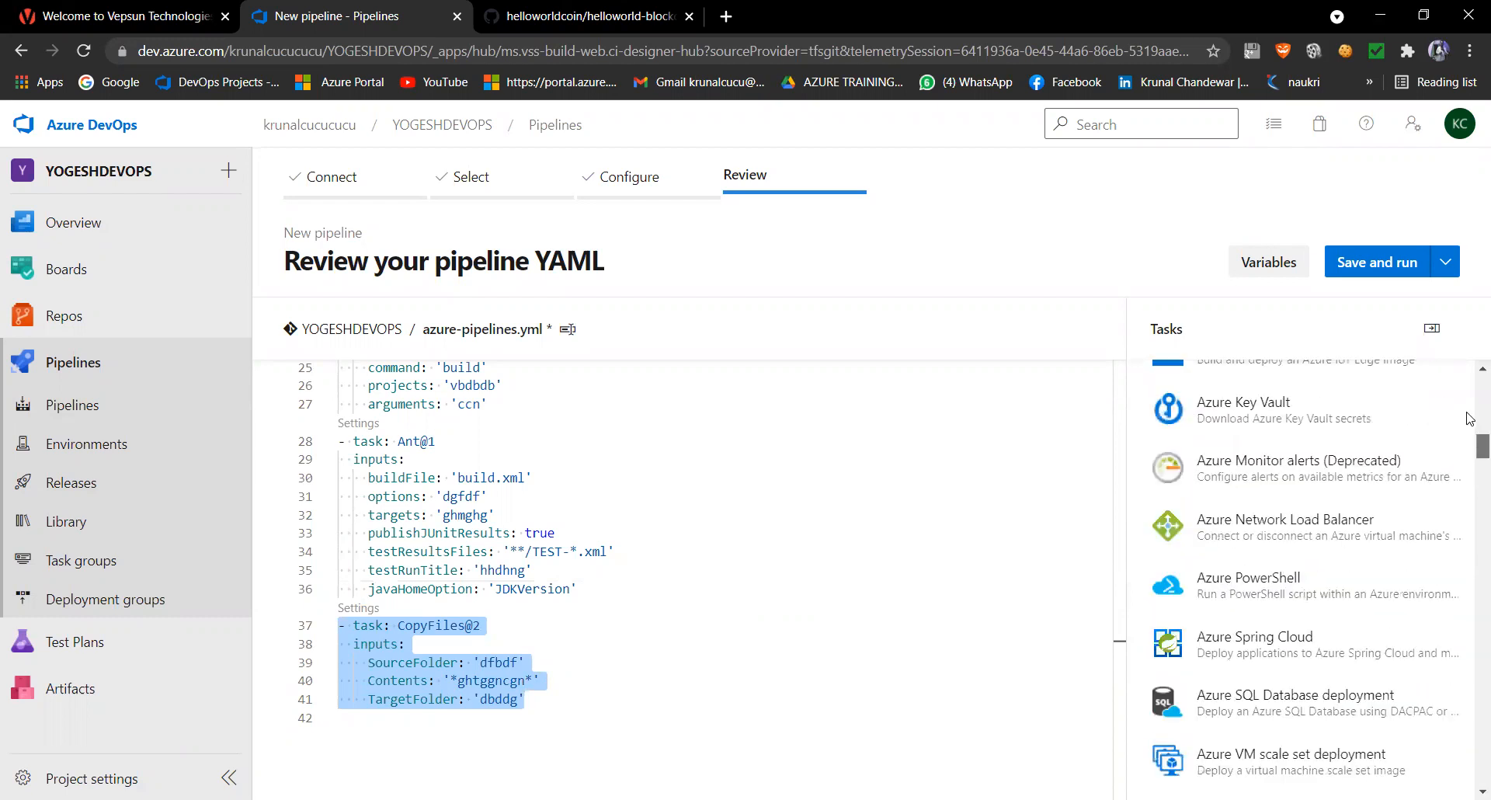
scroll(1464, 660, "down", 15)
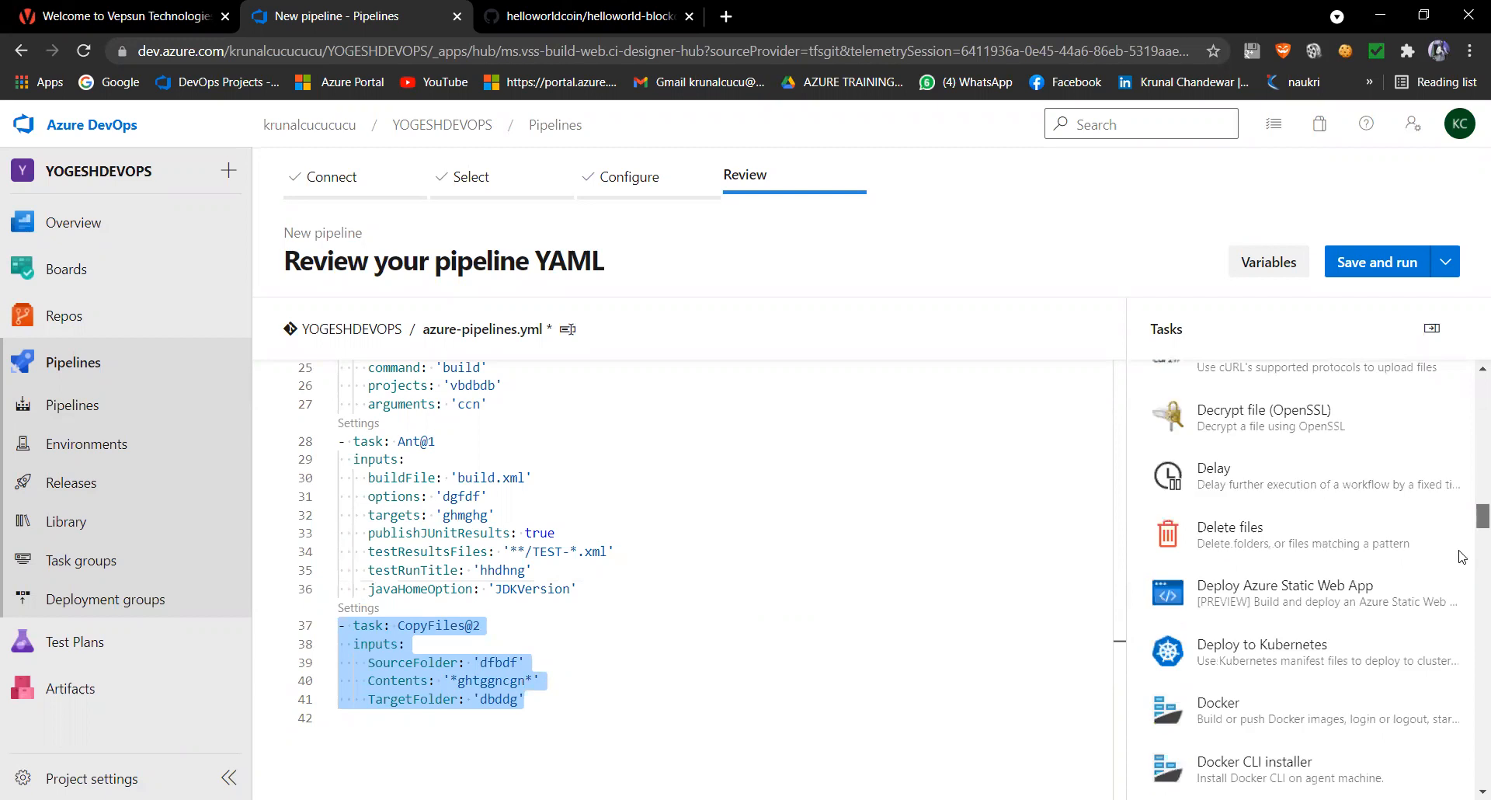
scroll(1462, 683, "down", 20)
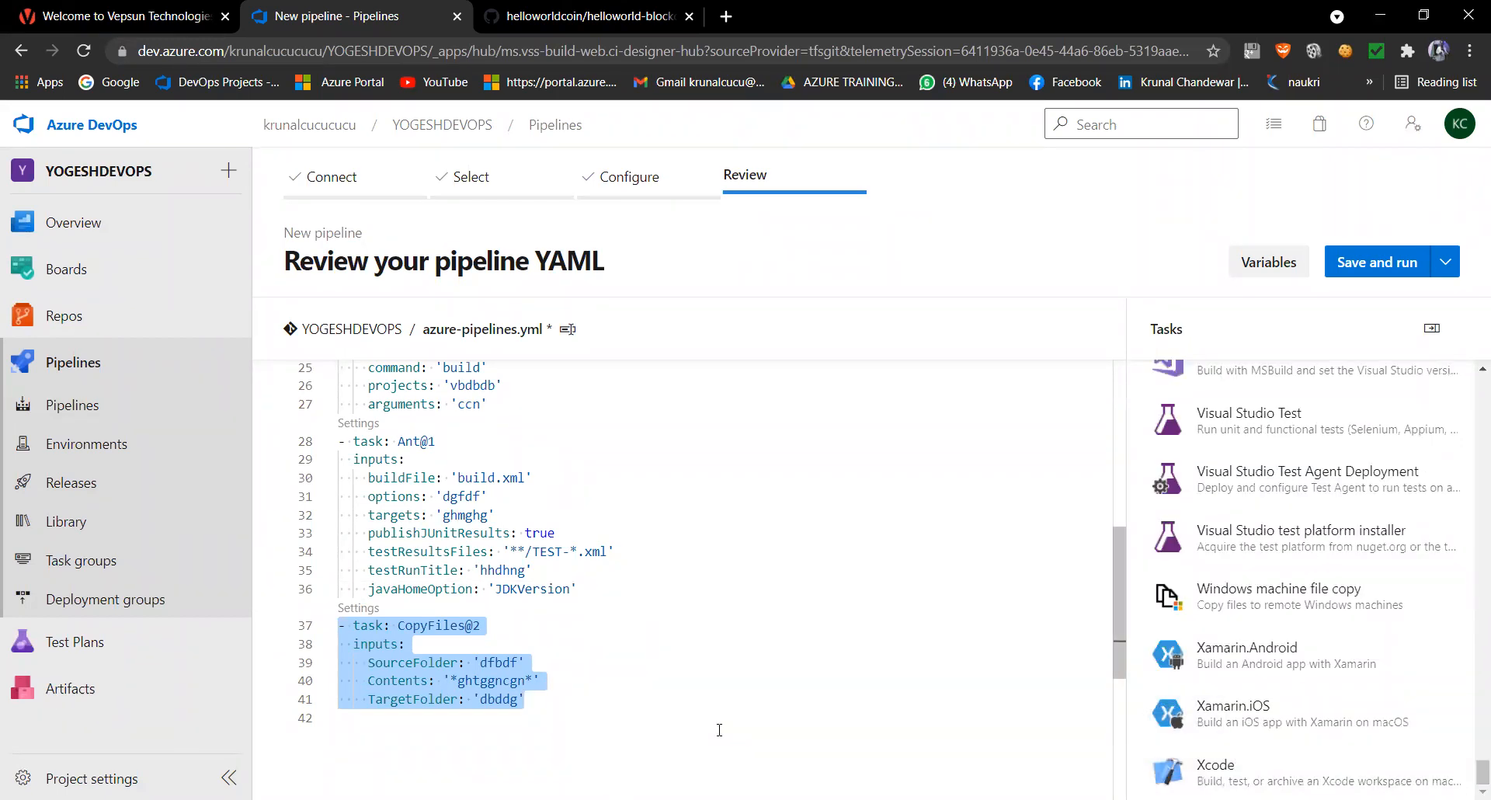
scroll(1335, 614, "up", 5)
scroll(1335, 614, "up", 3)
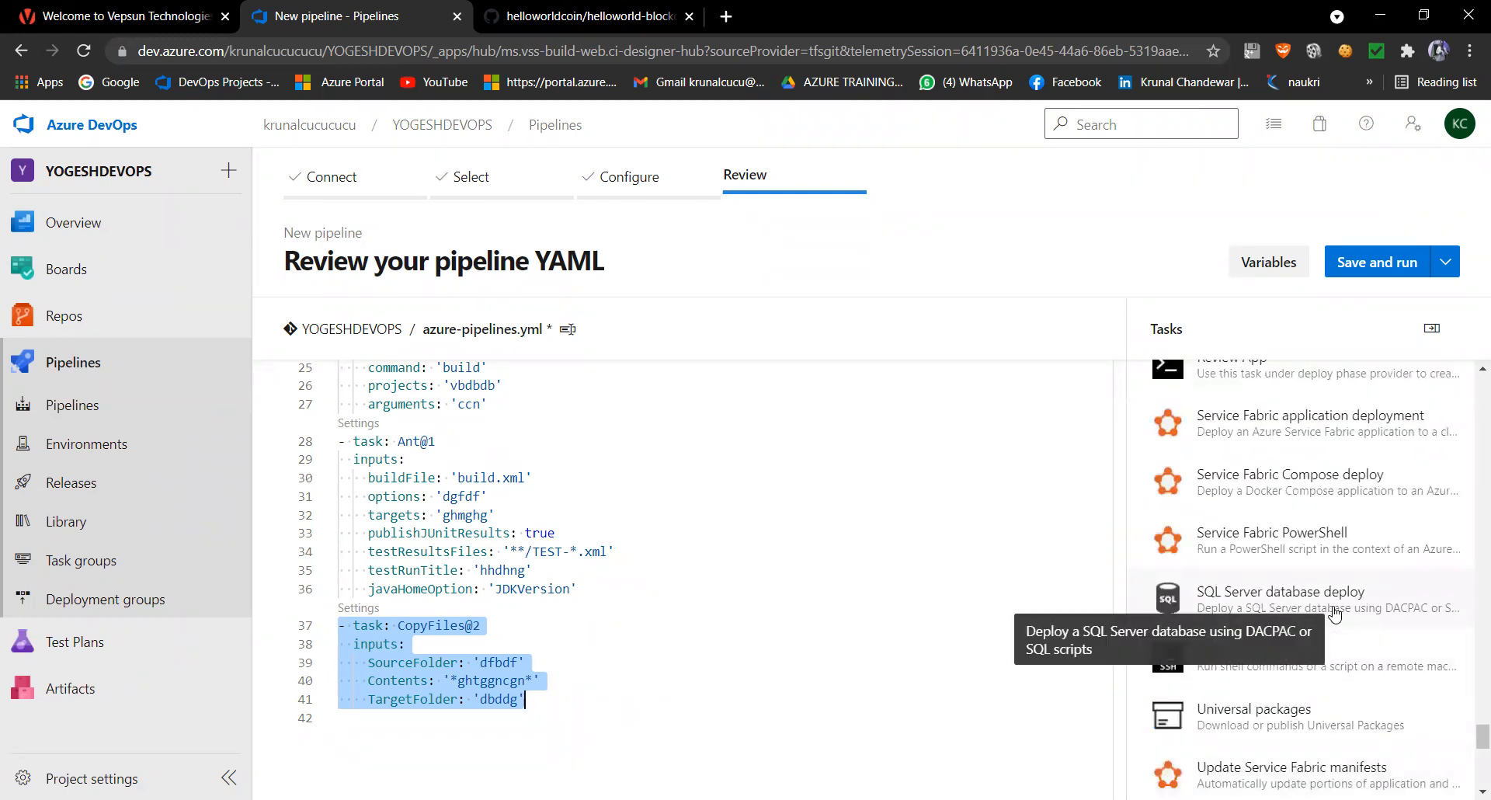
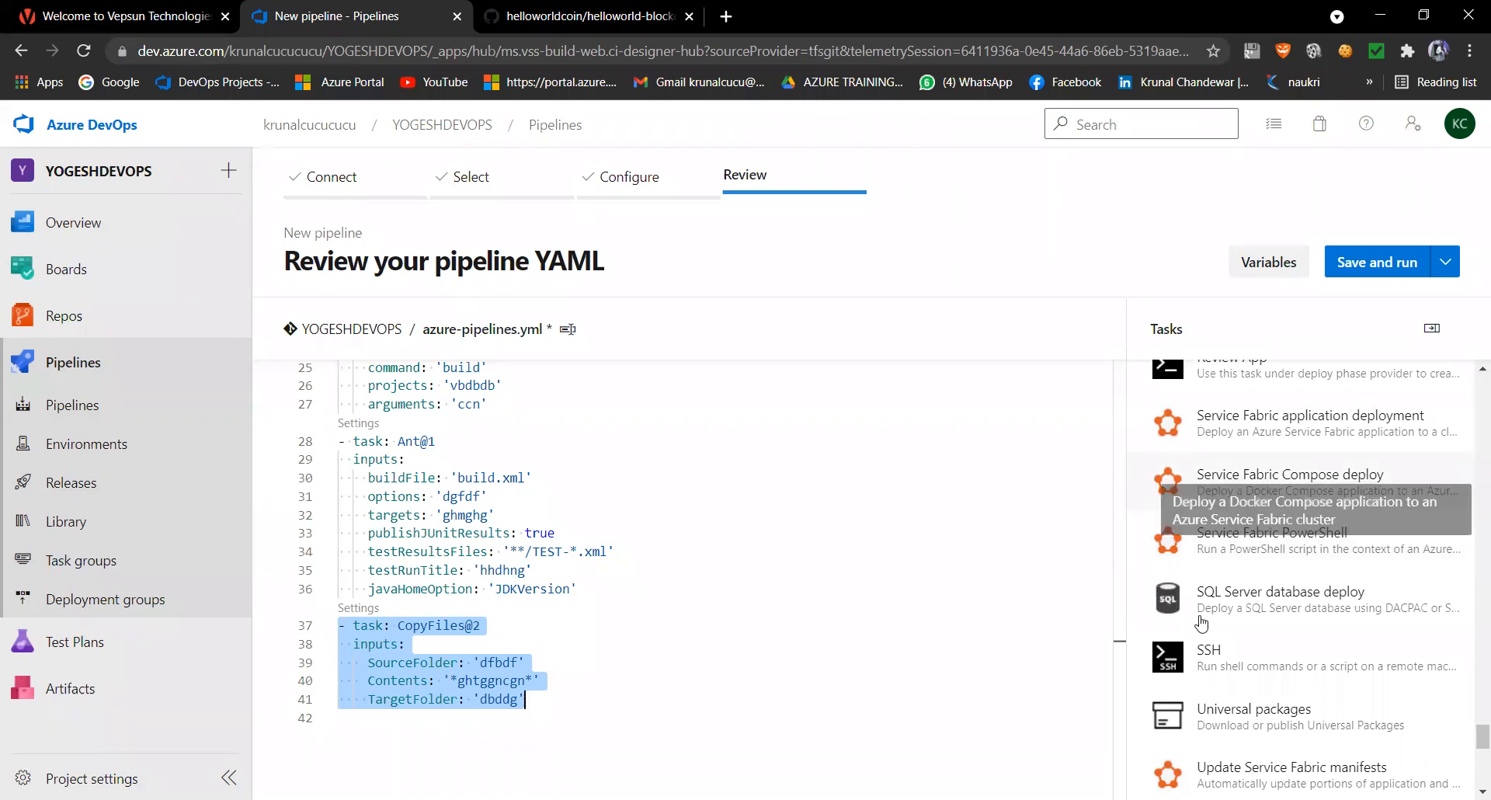
scroll(1274, 543, "up", 5)
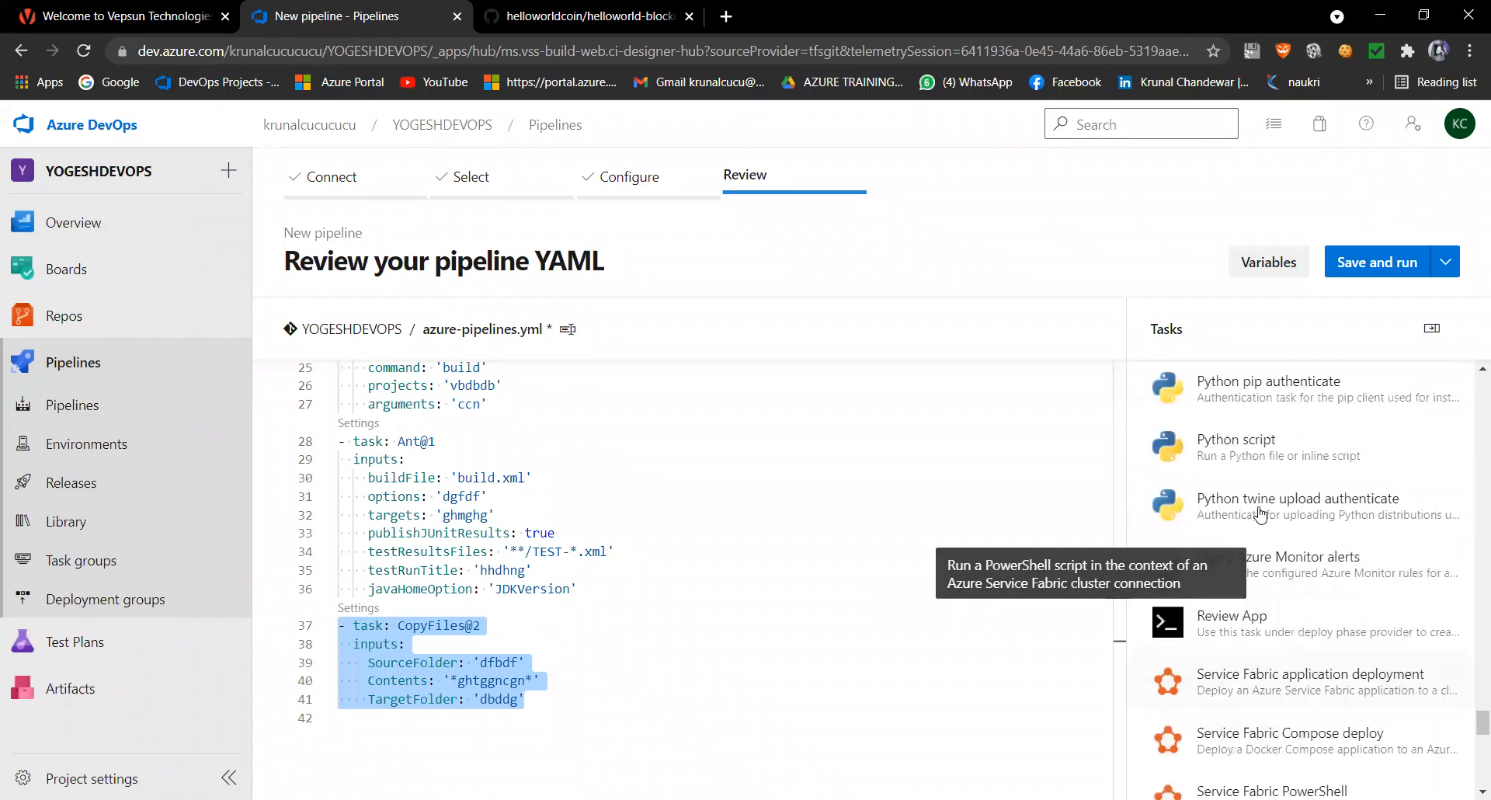
scroll(1281, 535, "up", 8)
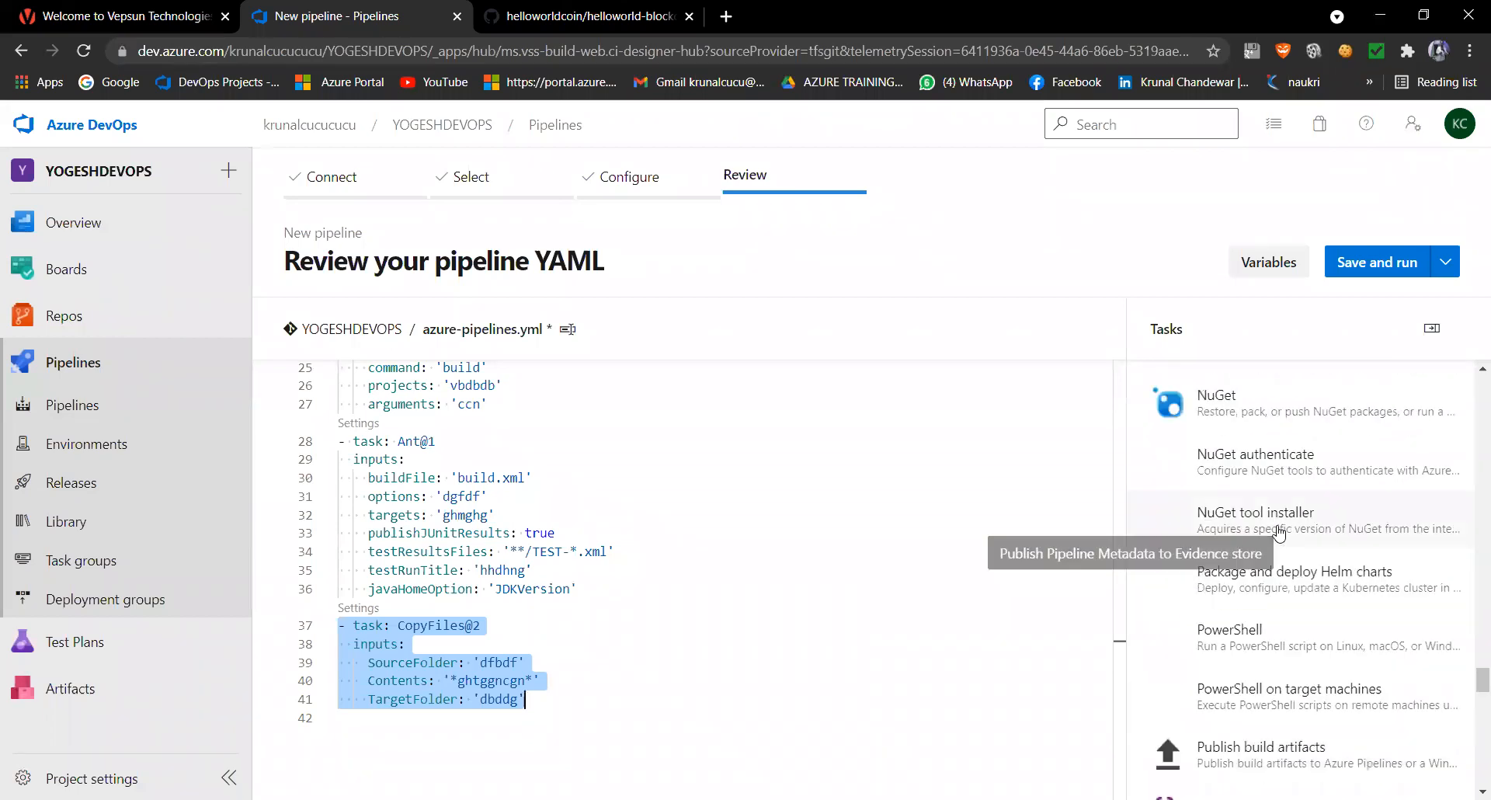
scroll(1279, 532, "up", 2)
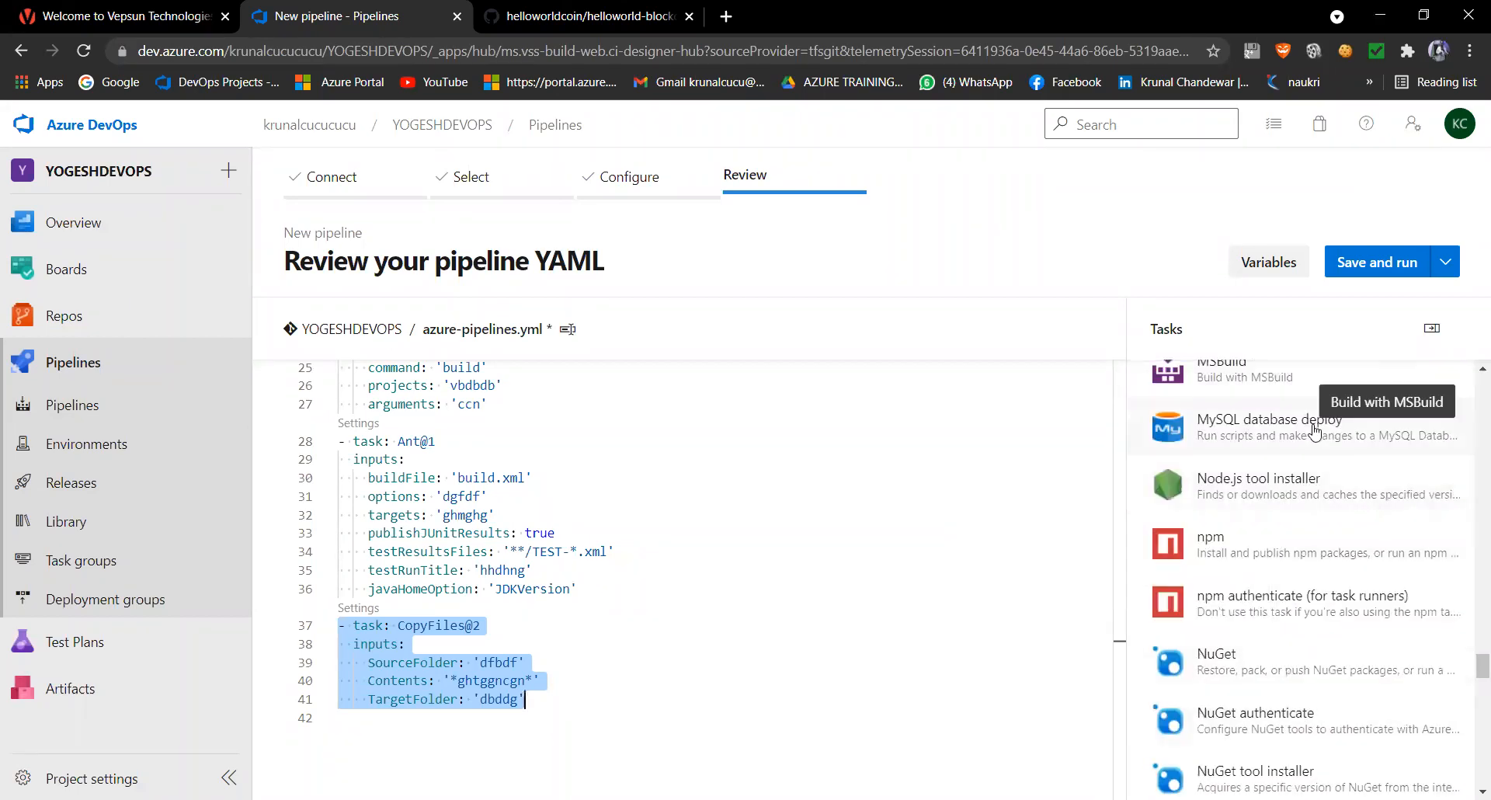
scroll(1259, 544, "down", 10)
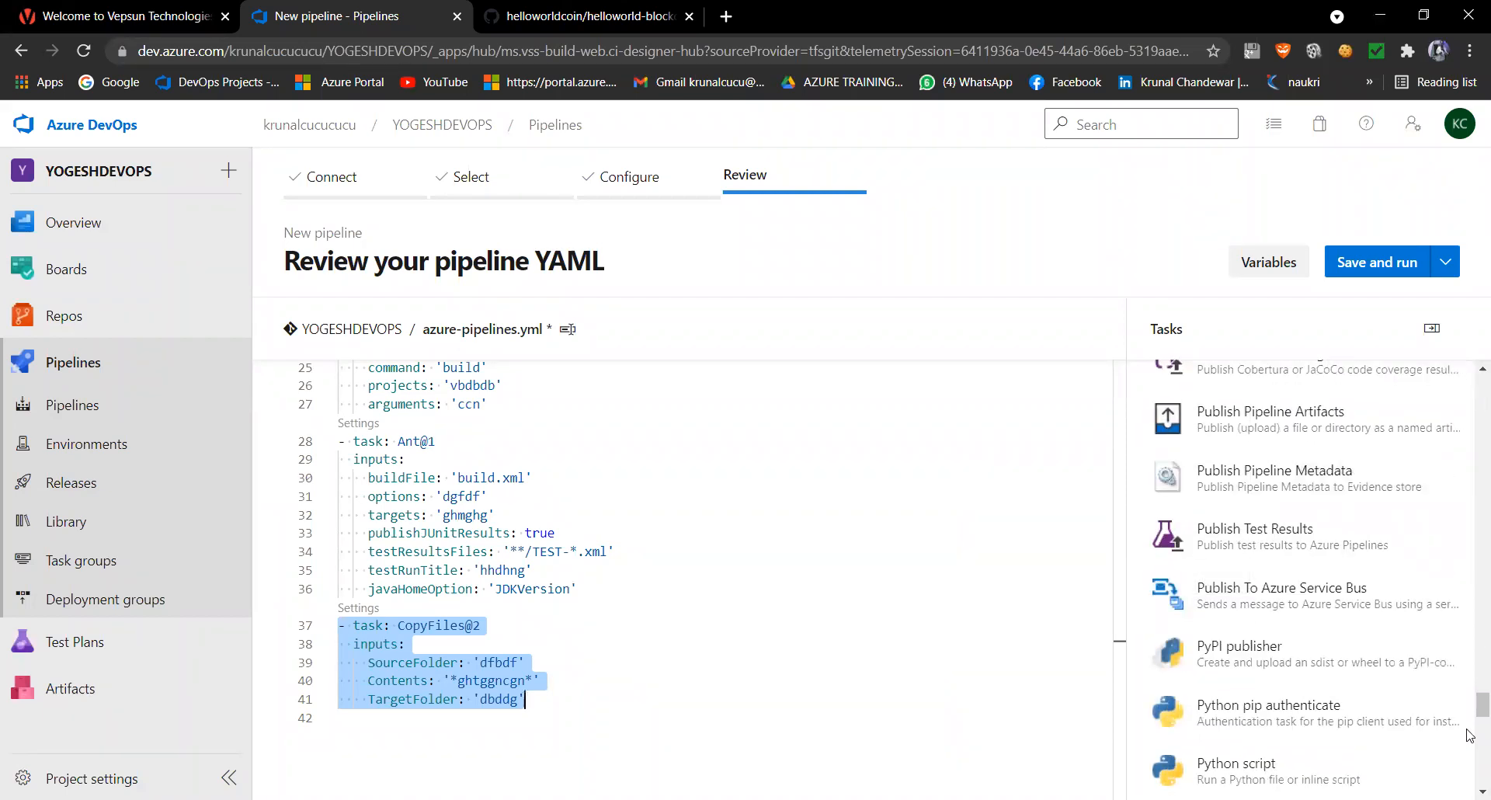
Step: Replace the selected Copy files task in the pipeline YAML with an Xcode task using the build action and scheme cfbdfb
scroll(1460, 734, "down", 2)
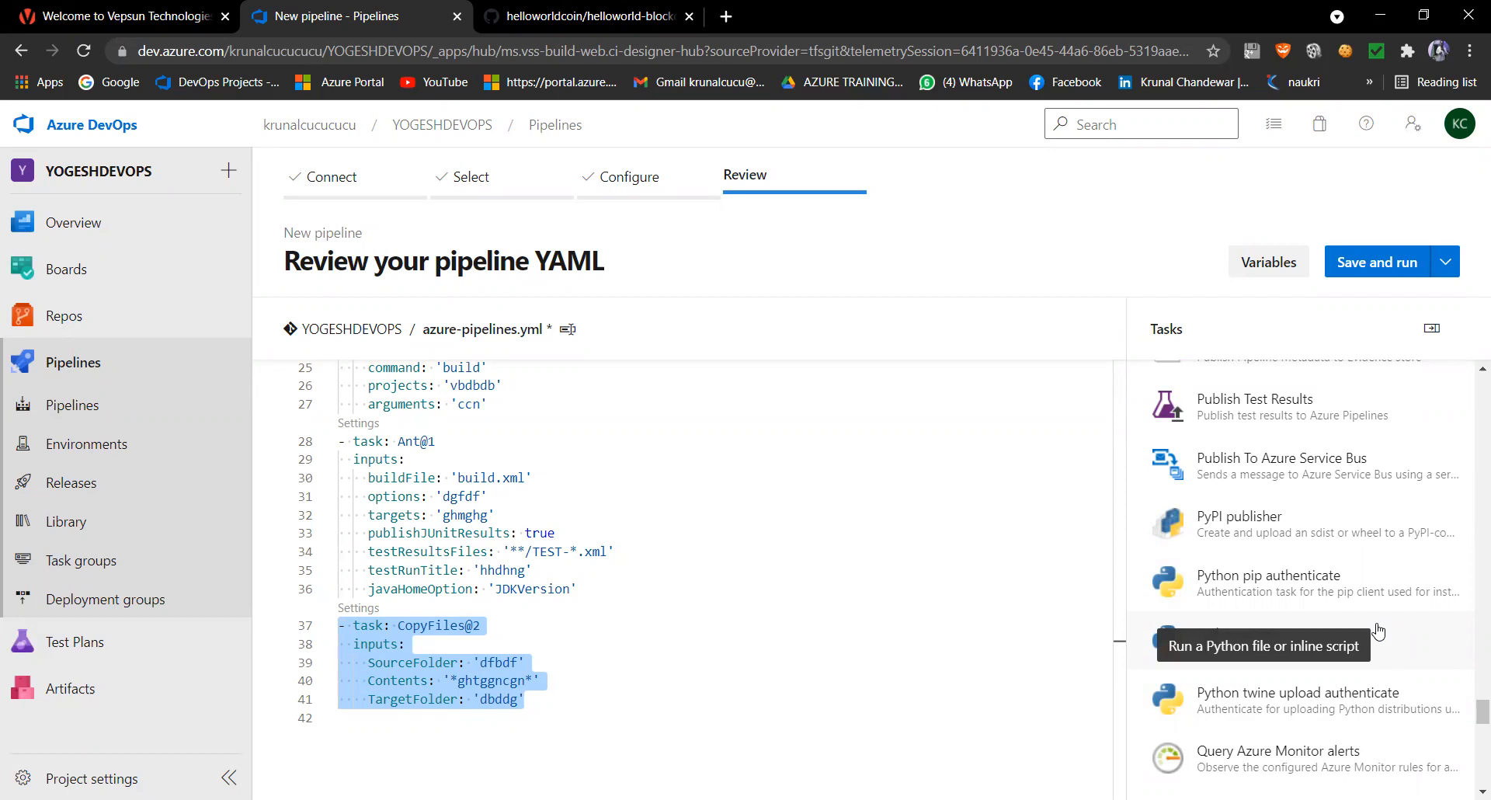
scroll(1376, 634, "down", 1)
scroll(1376, 635, "down", 15)
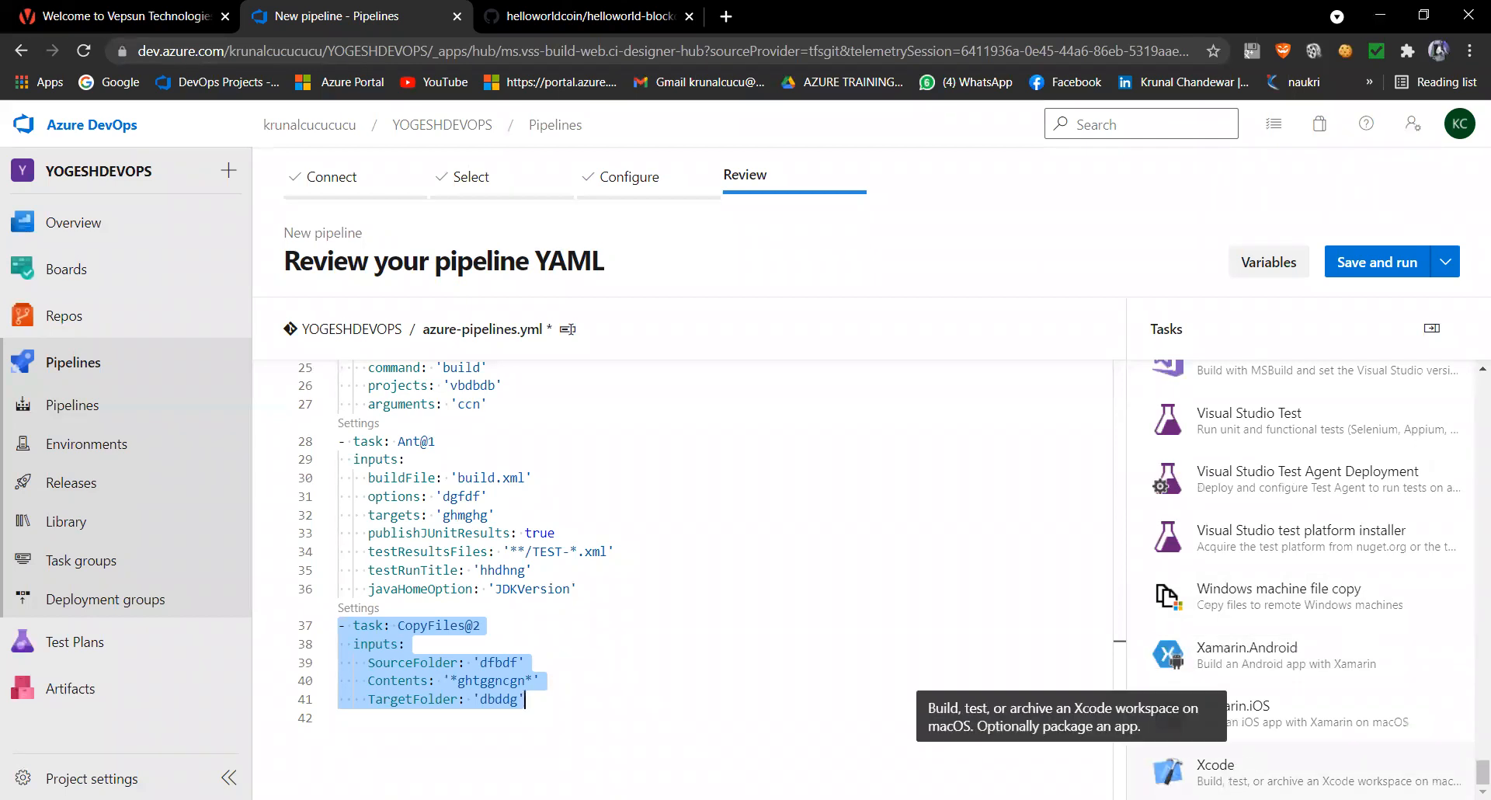
left_click(1235, 771)
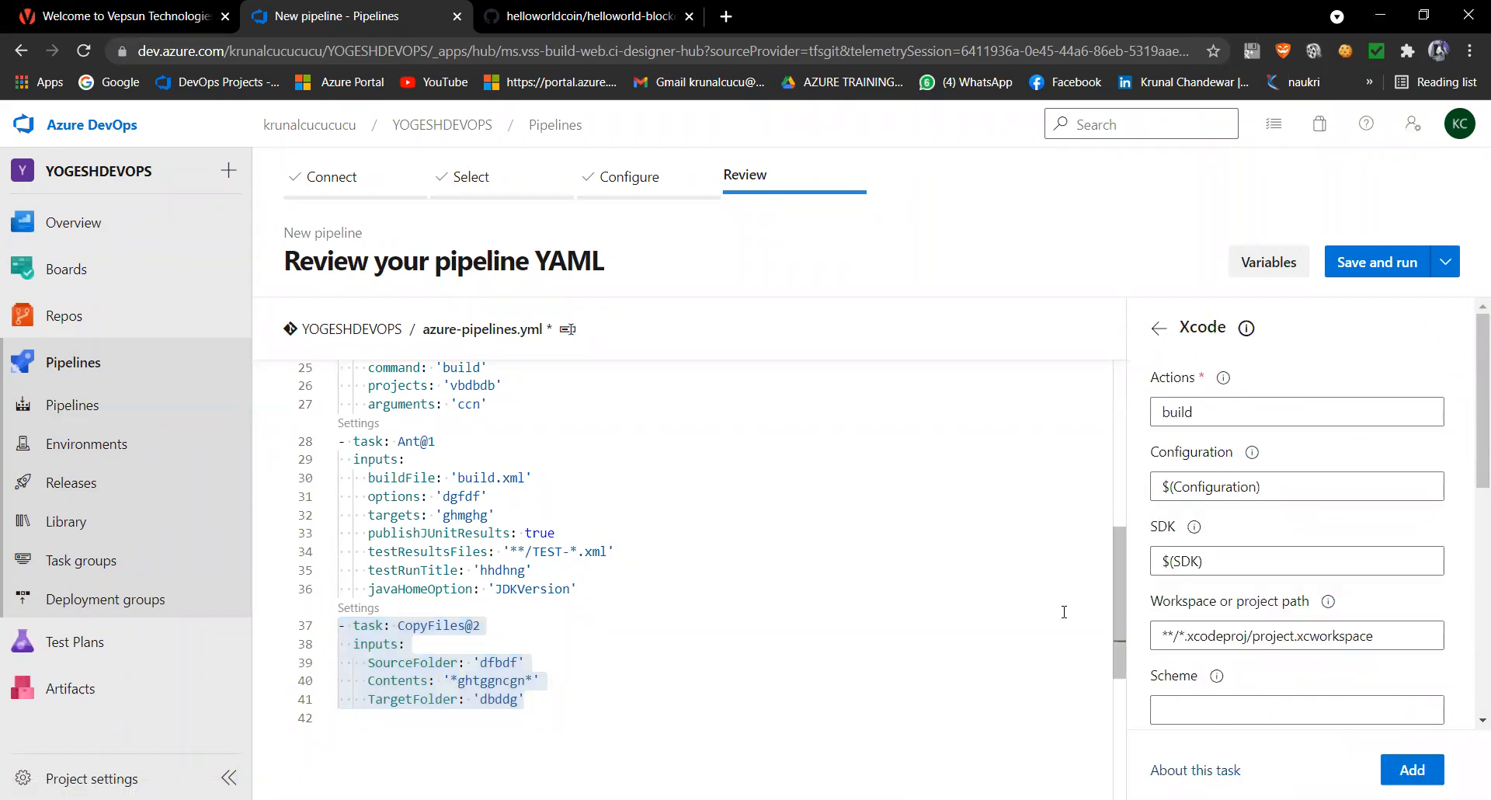
left_click(1175, 717)
type("cfbdfb")
scroll(1182, 695, "down", 4)
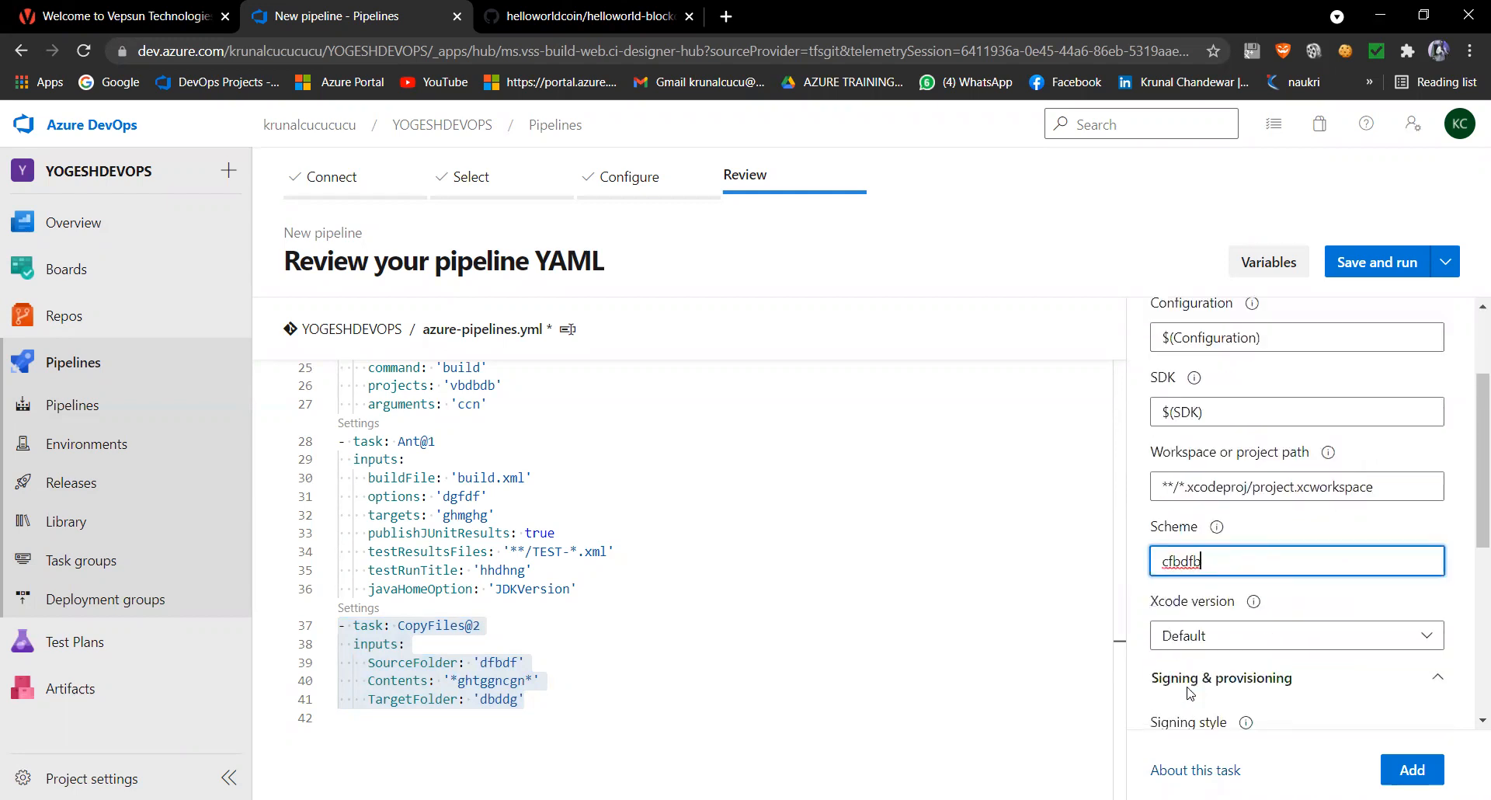
scroll(1186, 693, "down", 3)
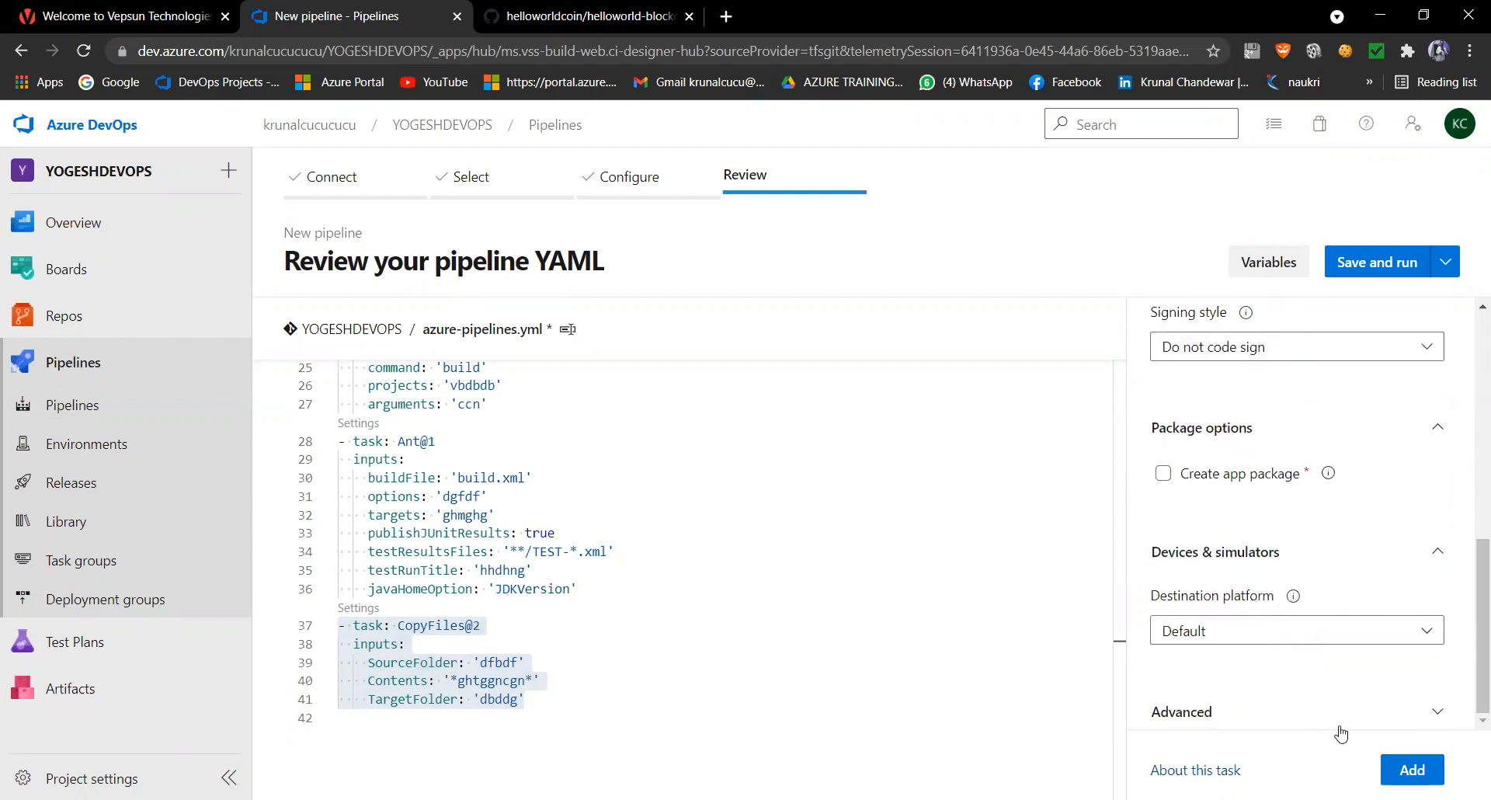
left_click(1412, 770)
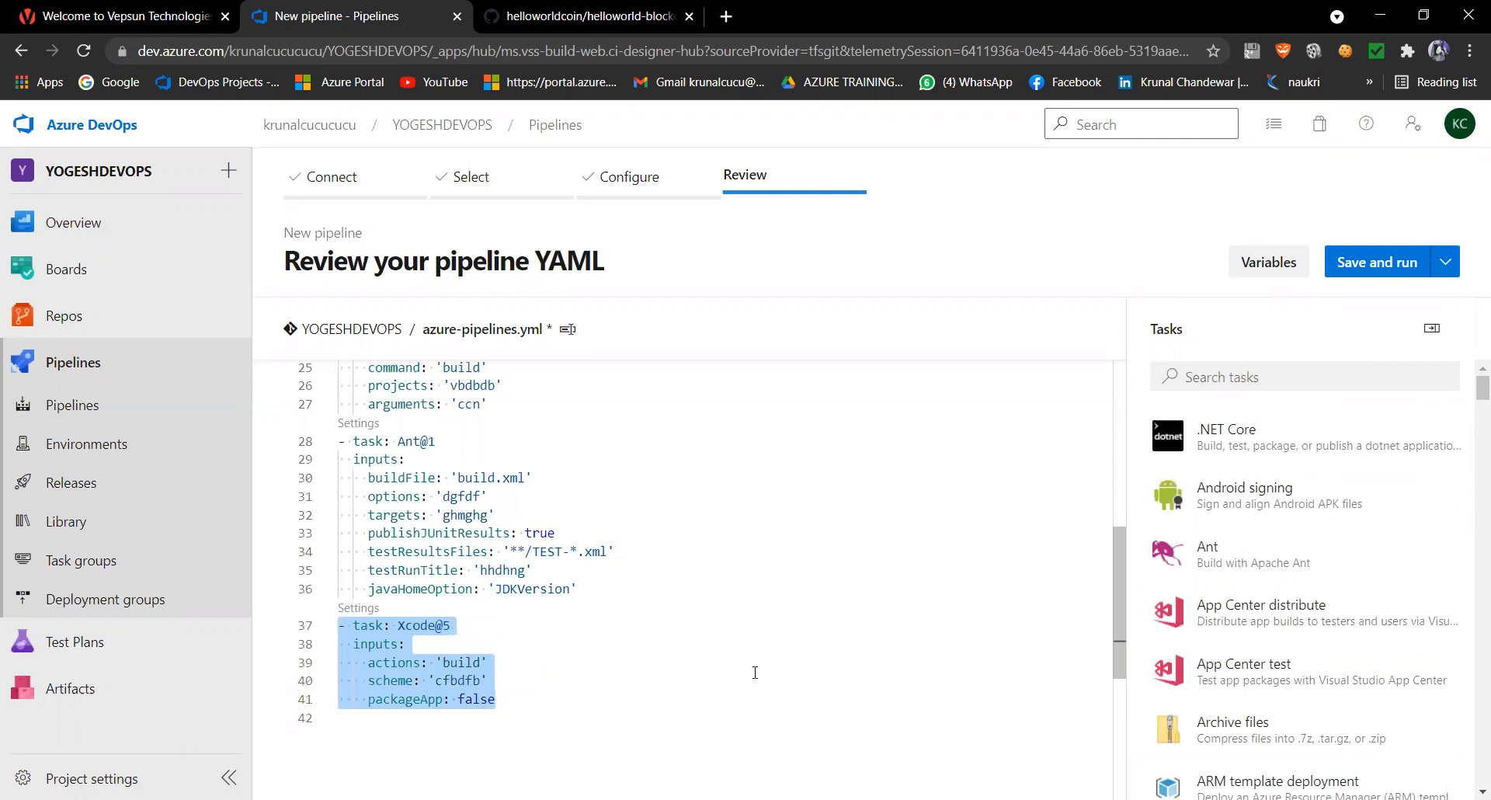
Step: Review the complete pipeline YAML, from the trigger and Maven task down to the Xcode task
scroll(755, 672, "up", 6)
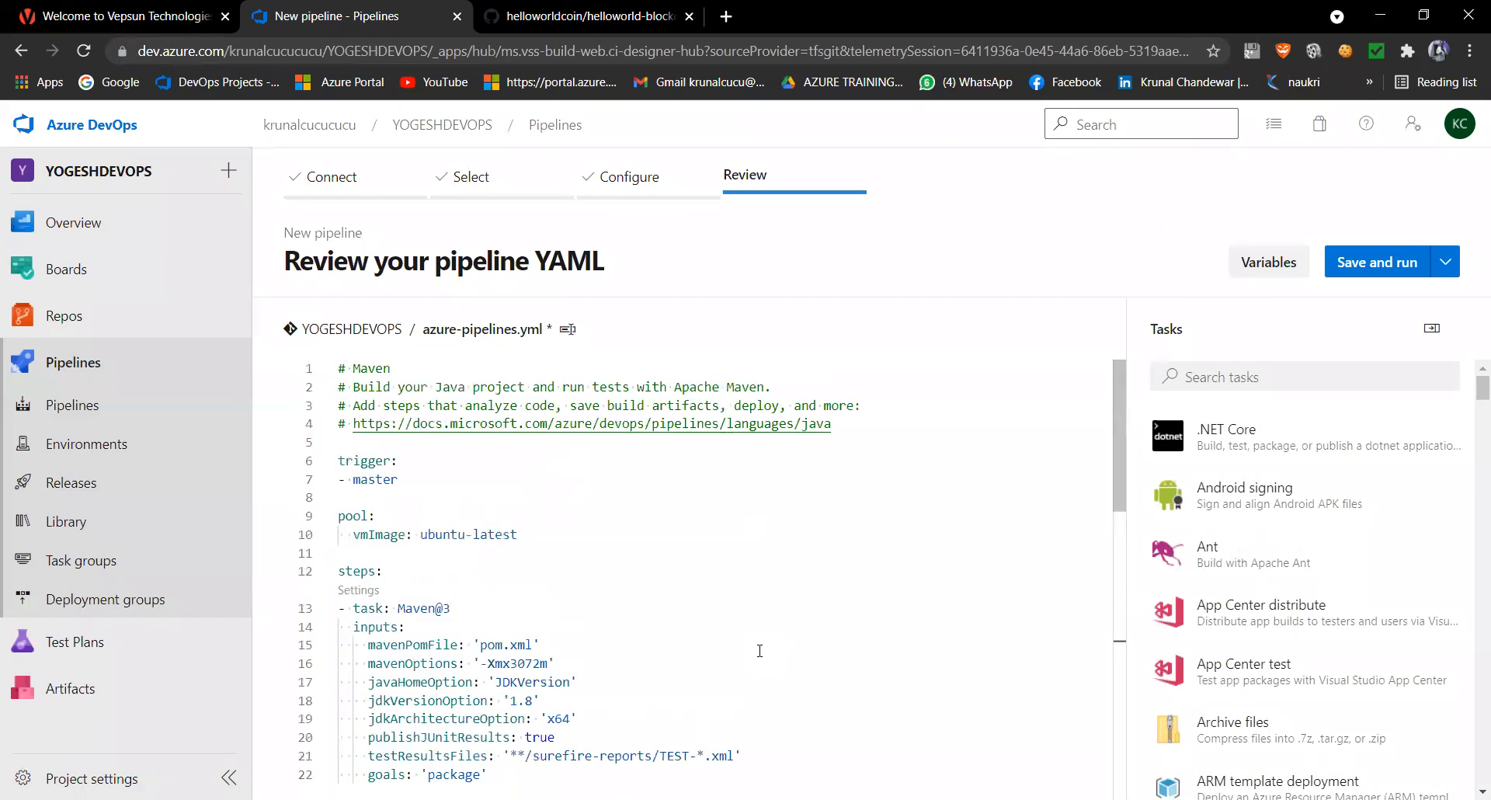
scroll(760, 651, "down", 10)
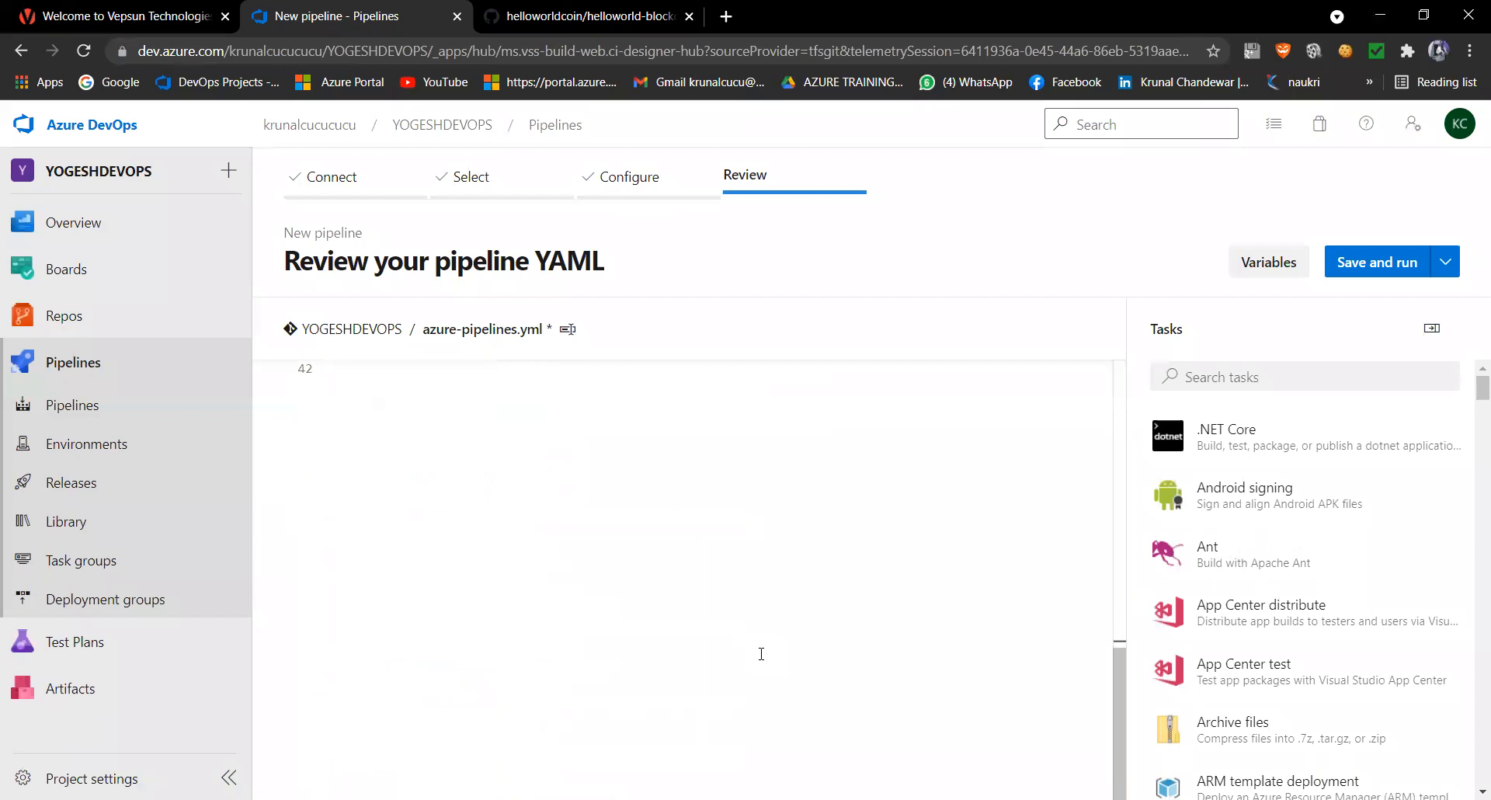
scroll(761, 653, "up", 10)
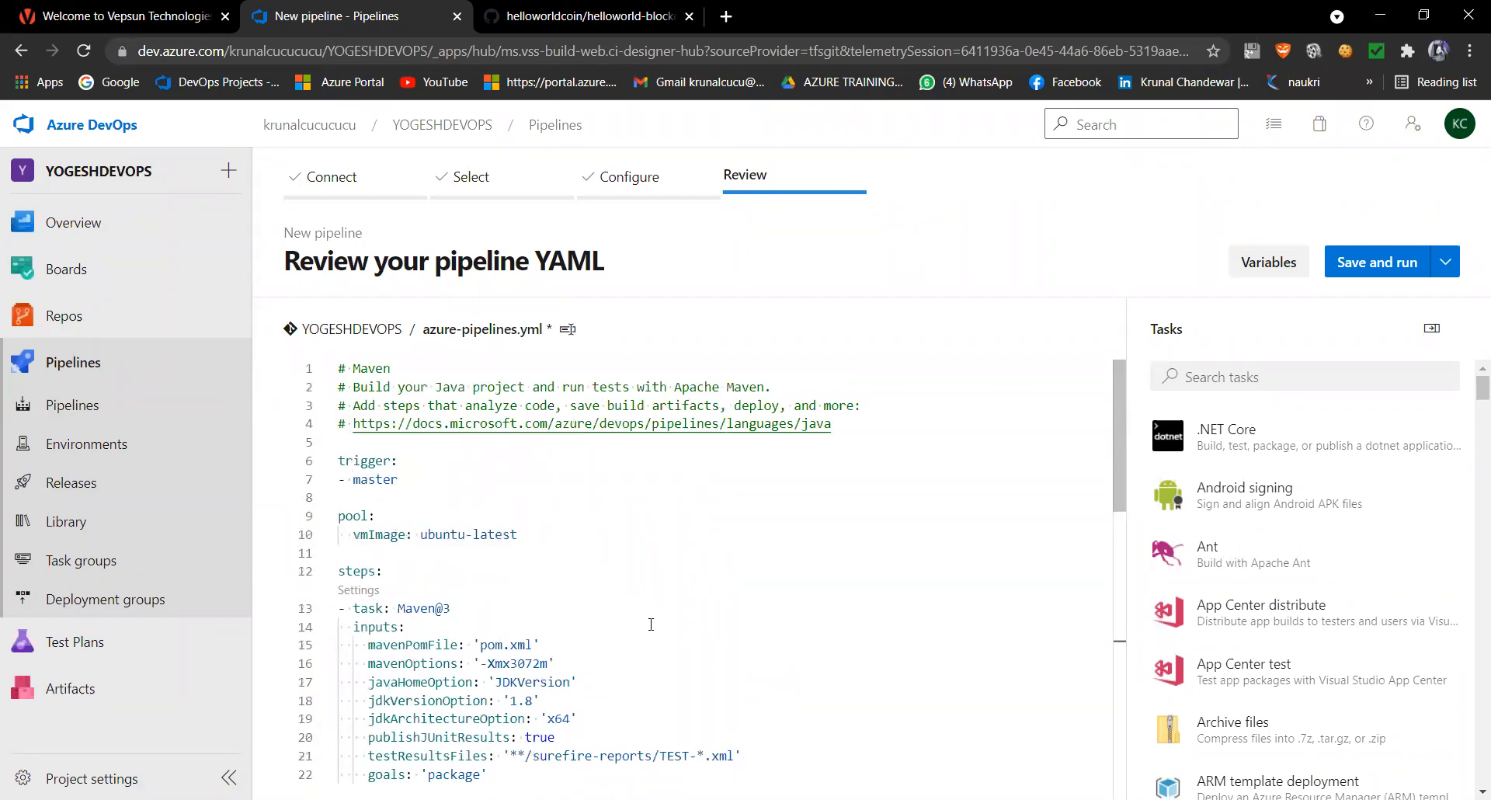
scroll(652, 624, "down", 3)
scroll(660, 633, "down", 4)
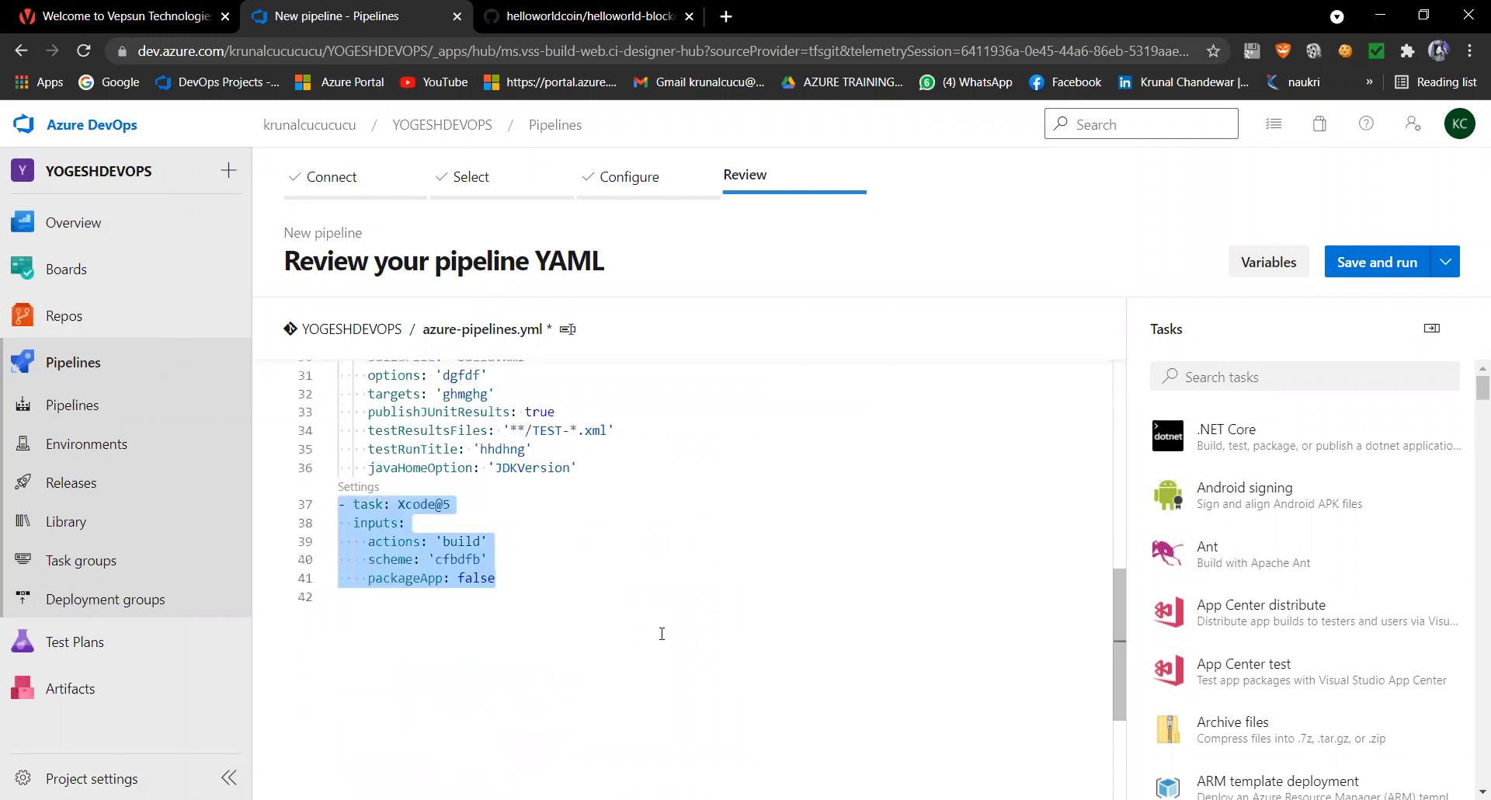
scroll(662, 634, "up", 7)
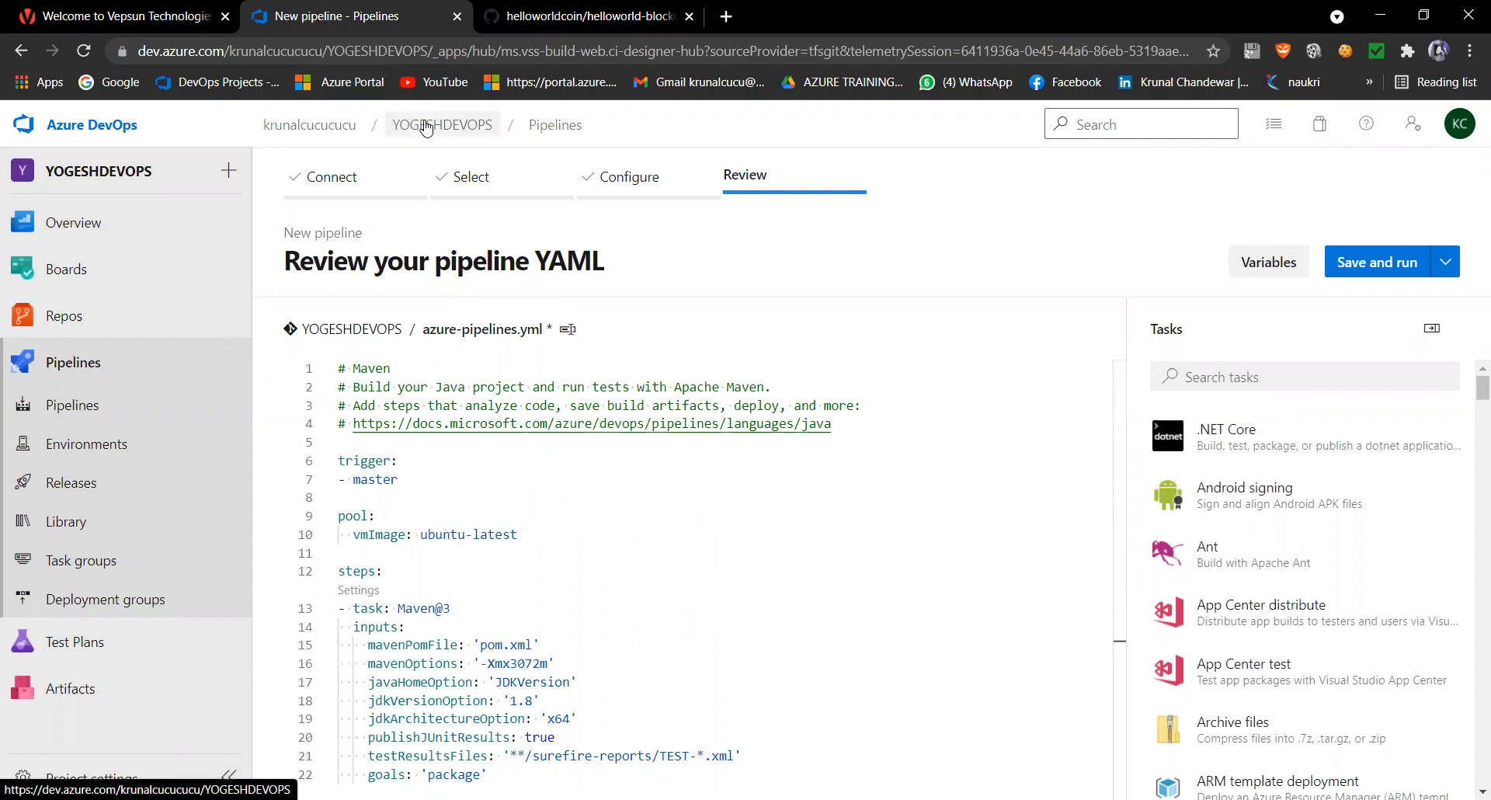
Step: Leave the YAML pipeline unsaved and start a new pipeline in the project with the classic editor
left_click(466, 128)
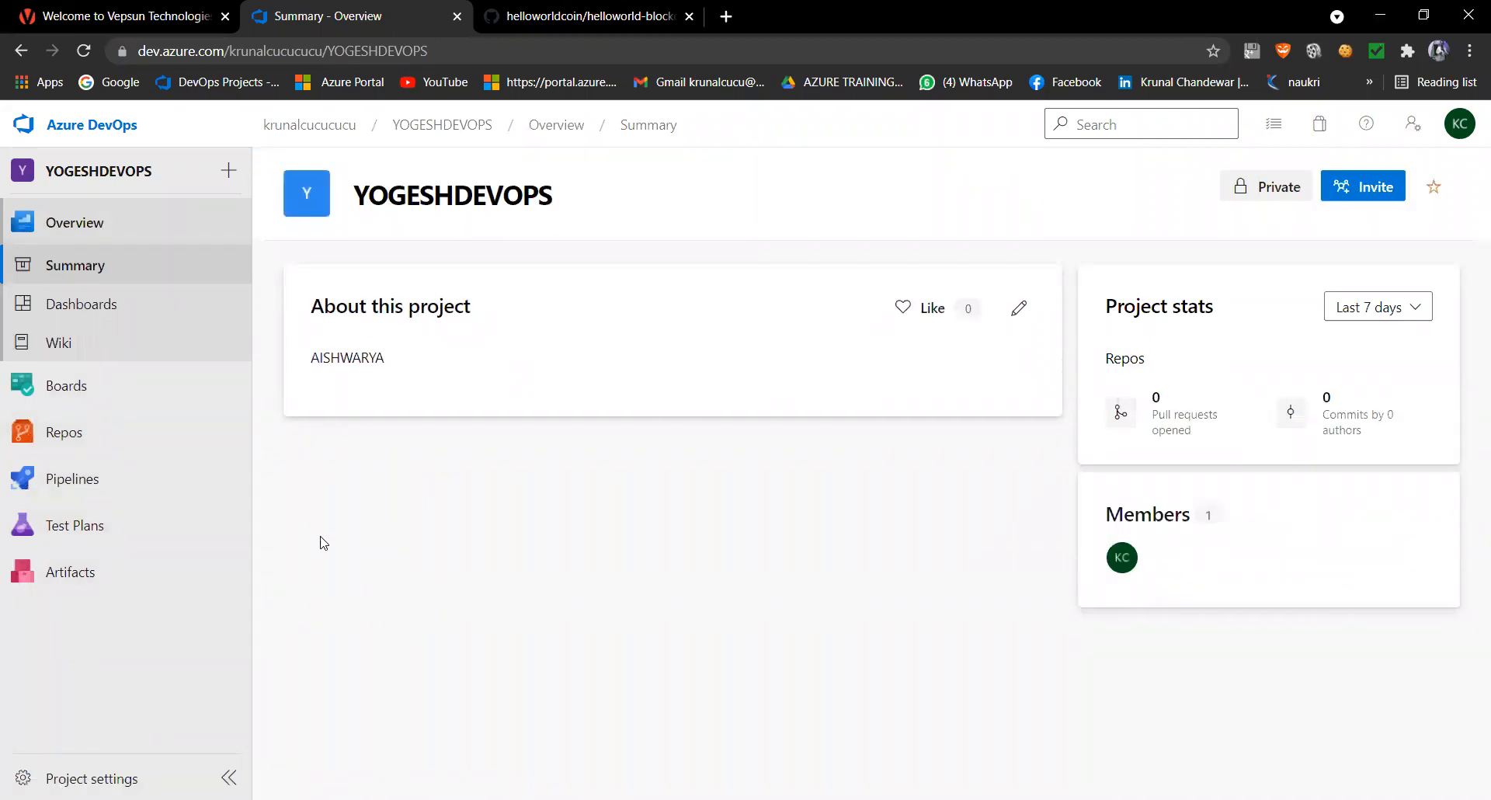
left_click(65, 482)
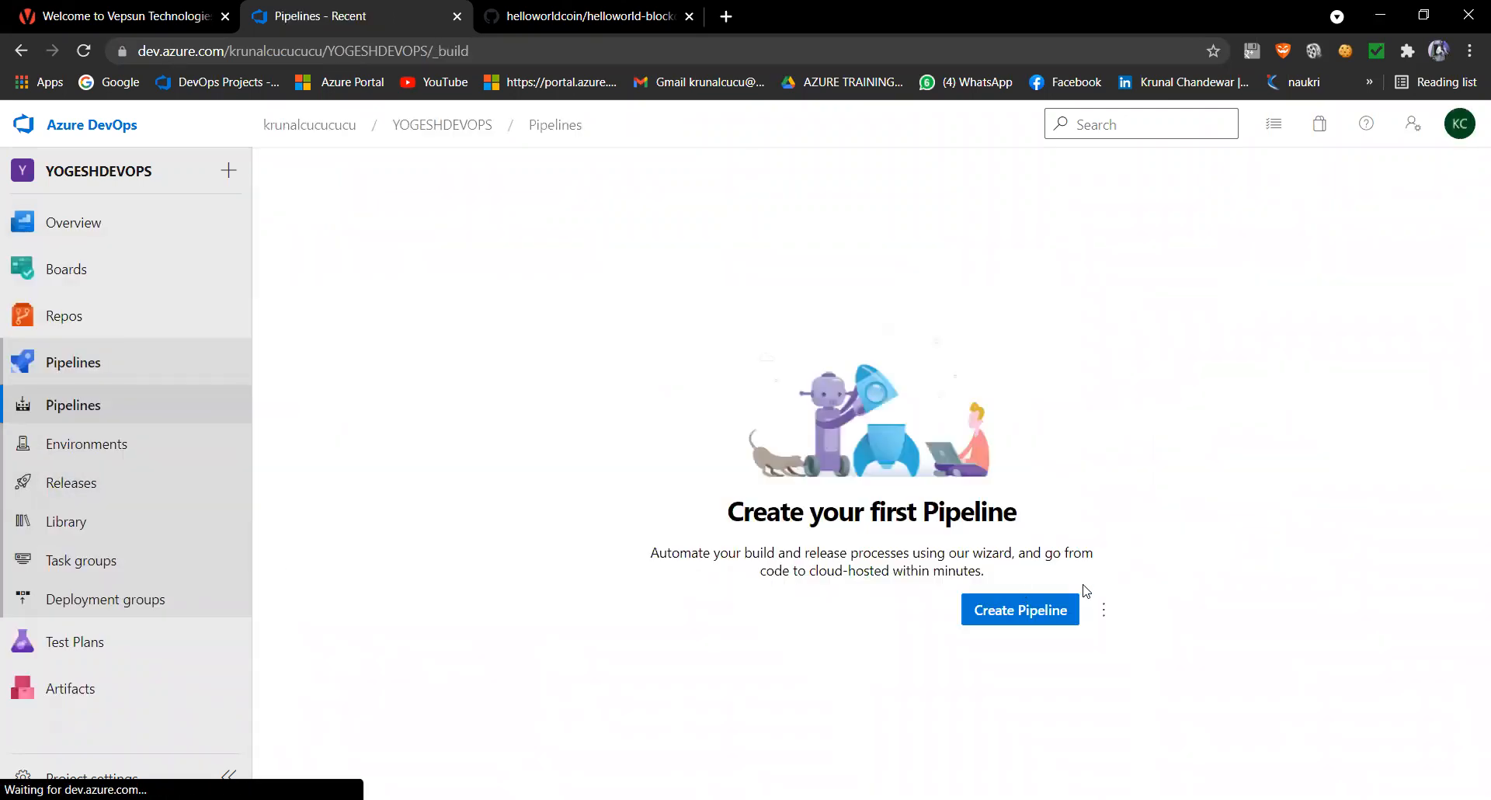
left_click(1009, 618)
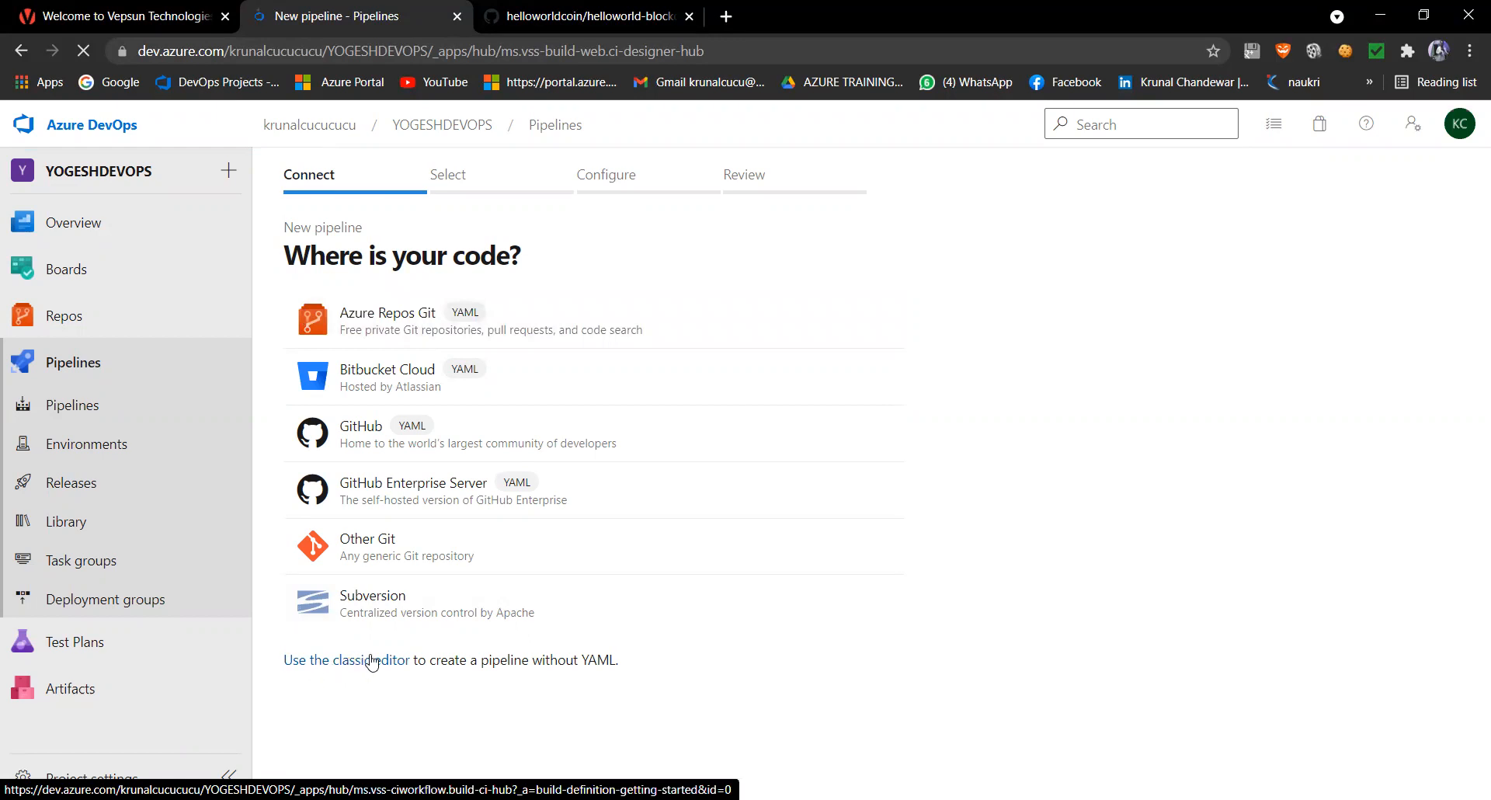
left_click(402, 660)
left_click(339, 661)
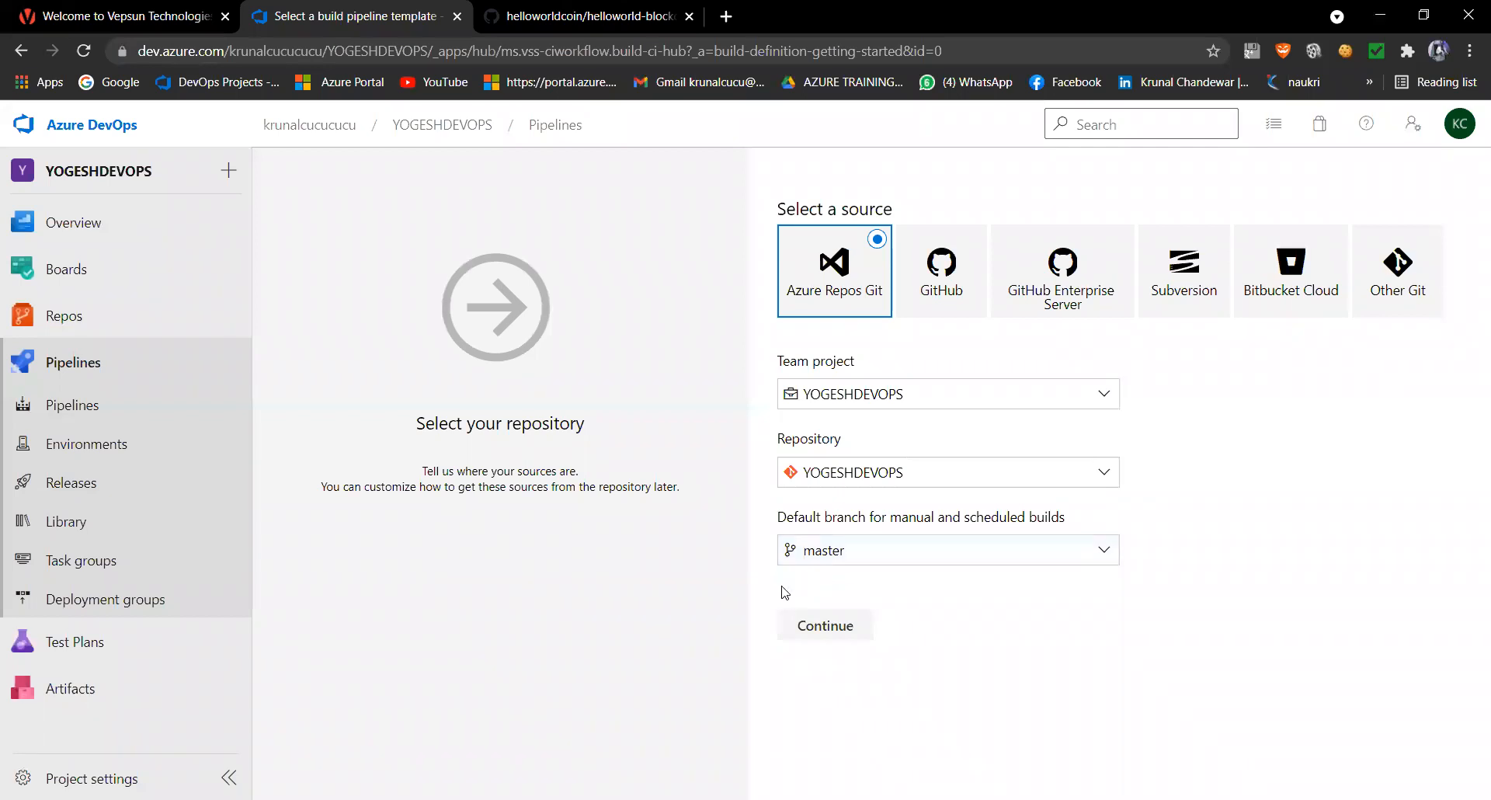
Step: Create the pipeline from the project's Azure Repos Git repository on the master branch, using the Maven template
left_click(833, 626)
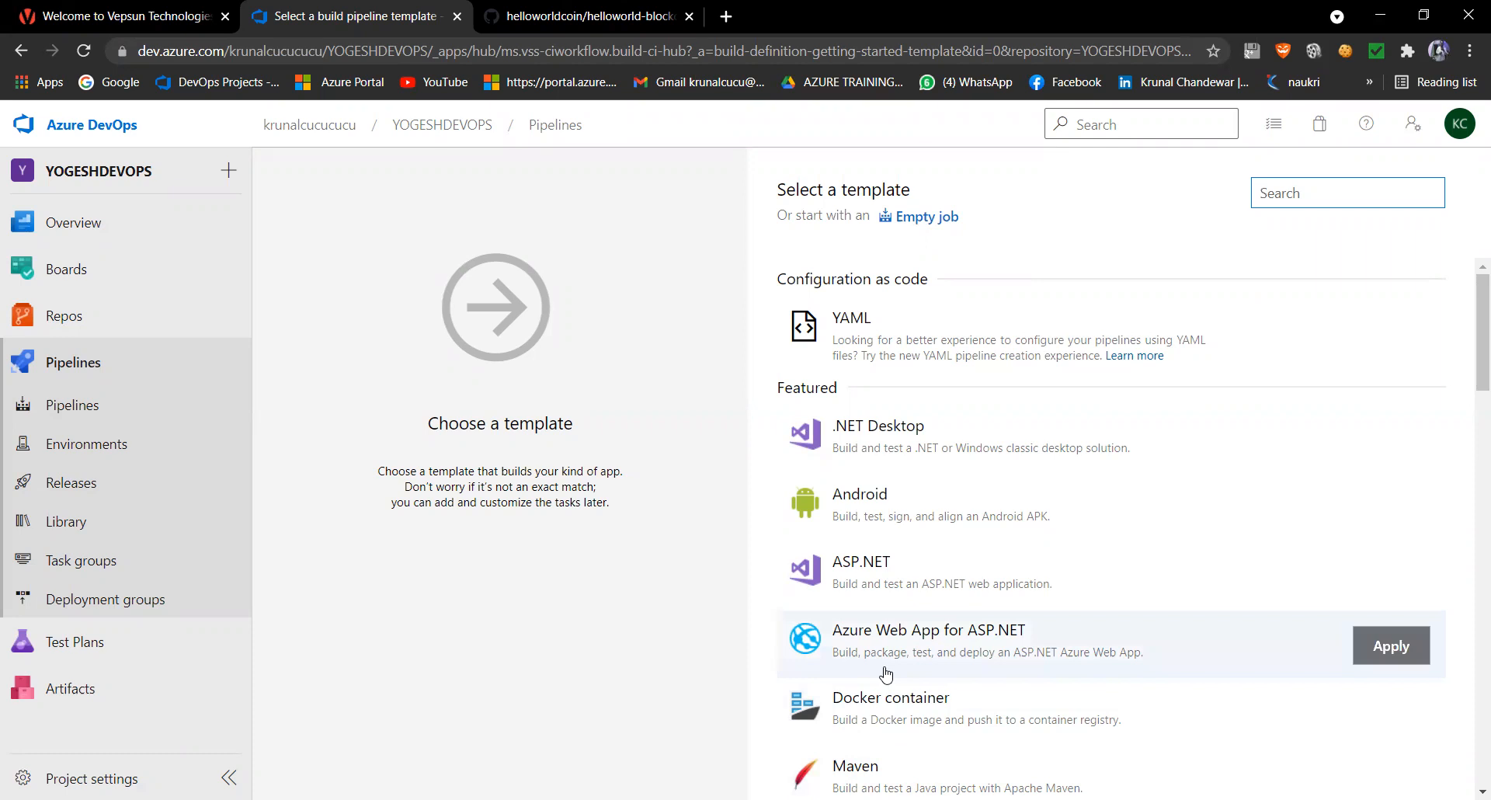
scroll(889, 613, "down", 2)
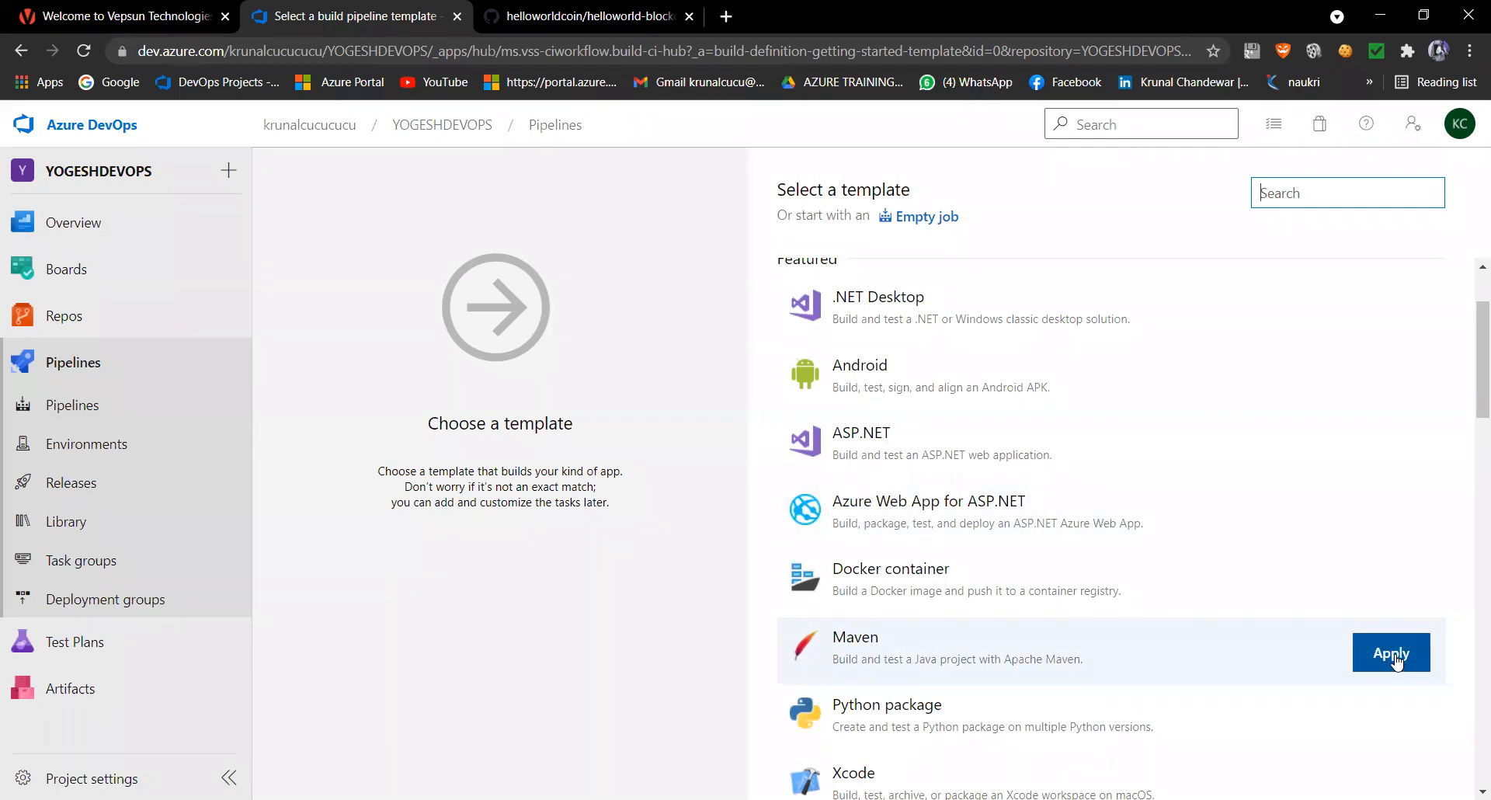
left_click(1394, 660)
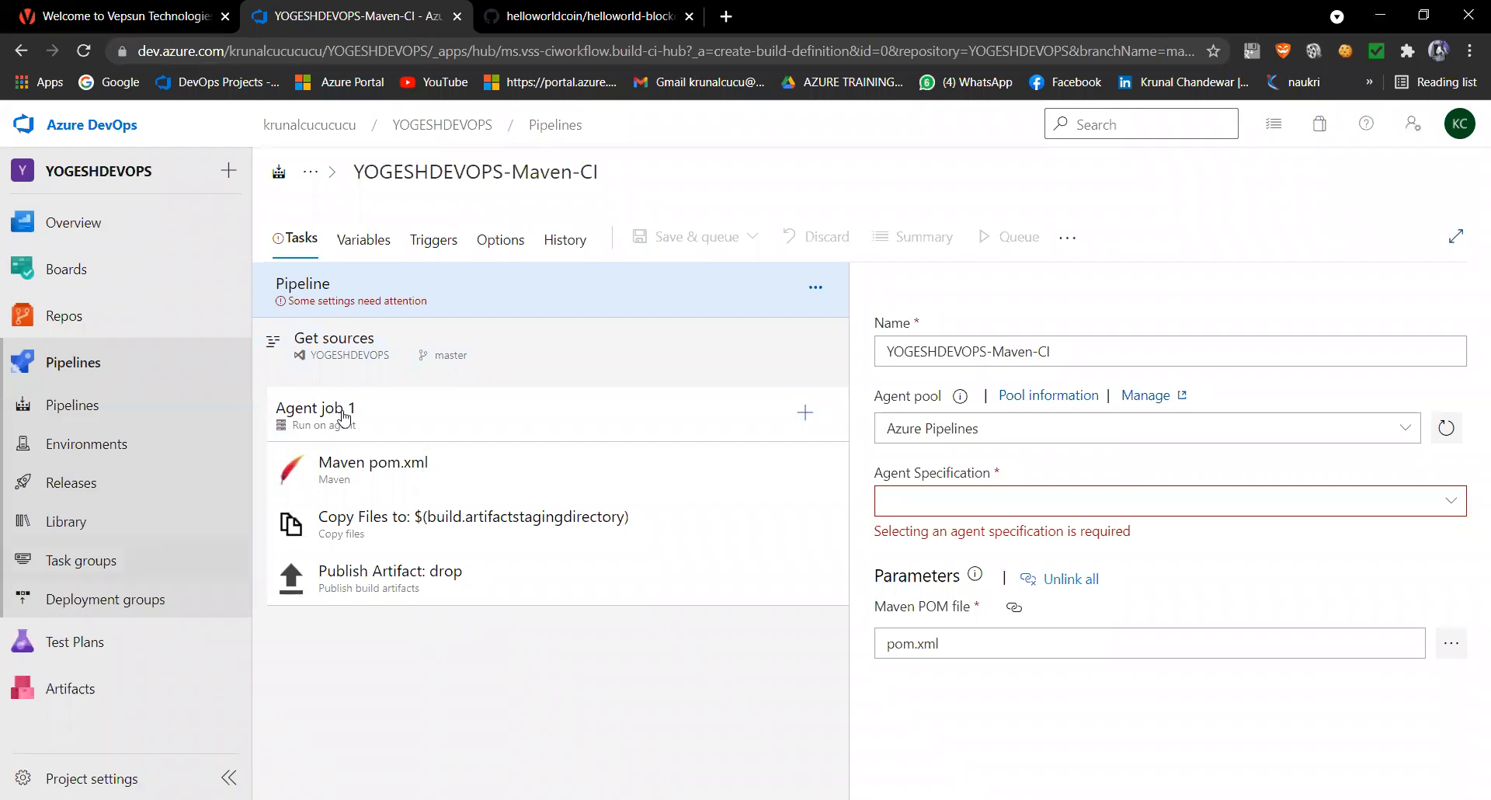
Step: Look through the settings of the Maven, Copy Files and Publish Artifact tasks, the pipeline, its sources and the agent job
left_click(464, 464)
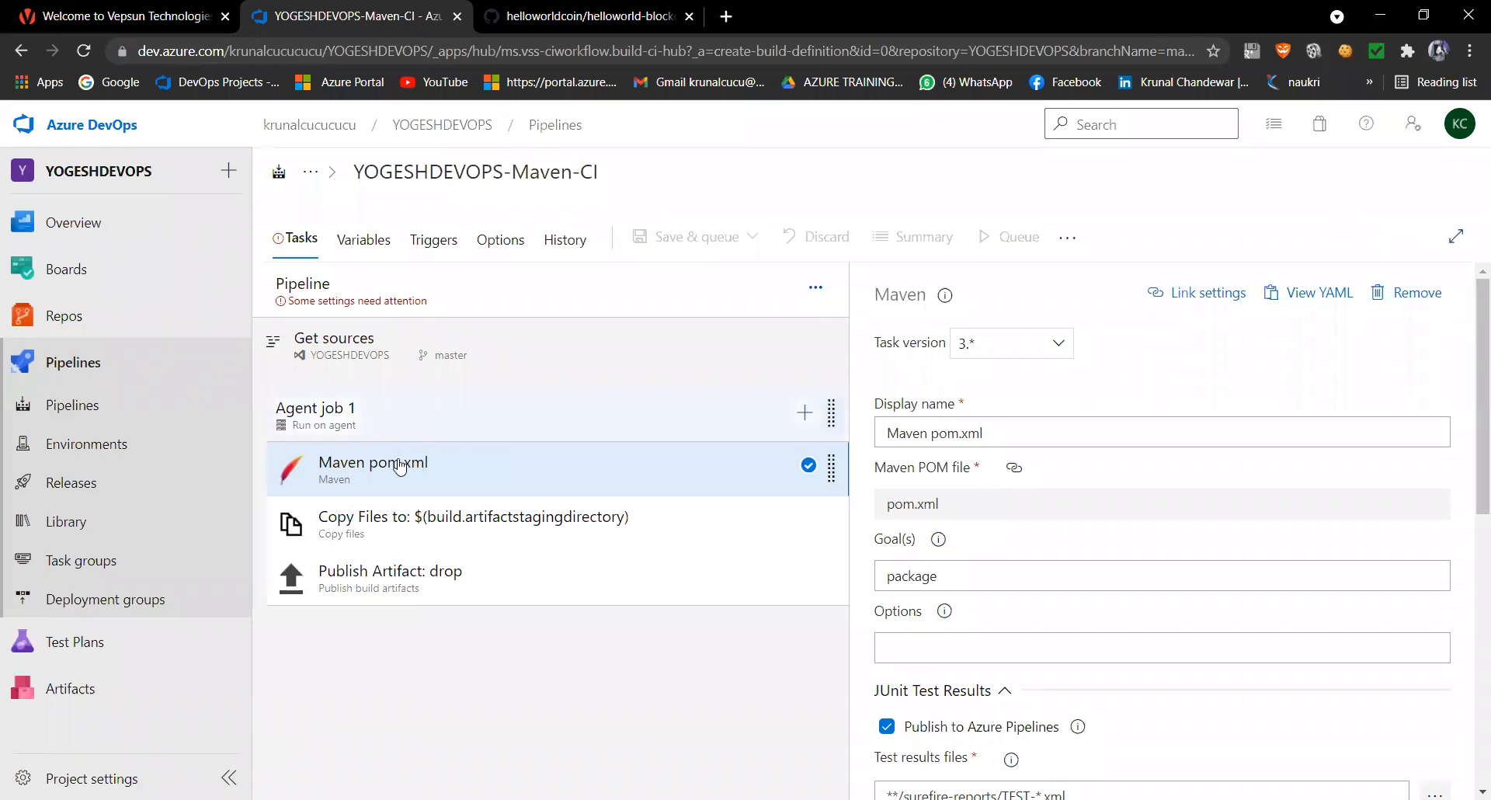
left_click(494, 428)
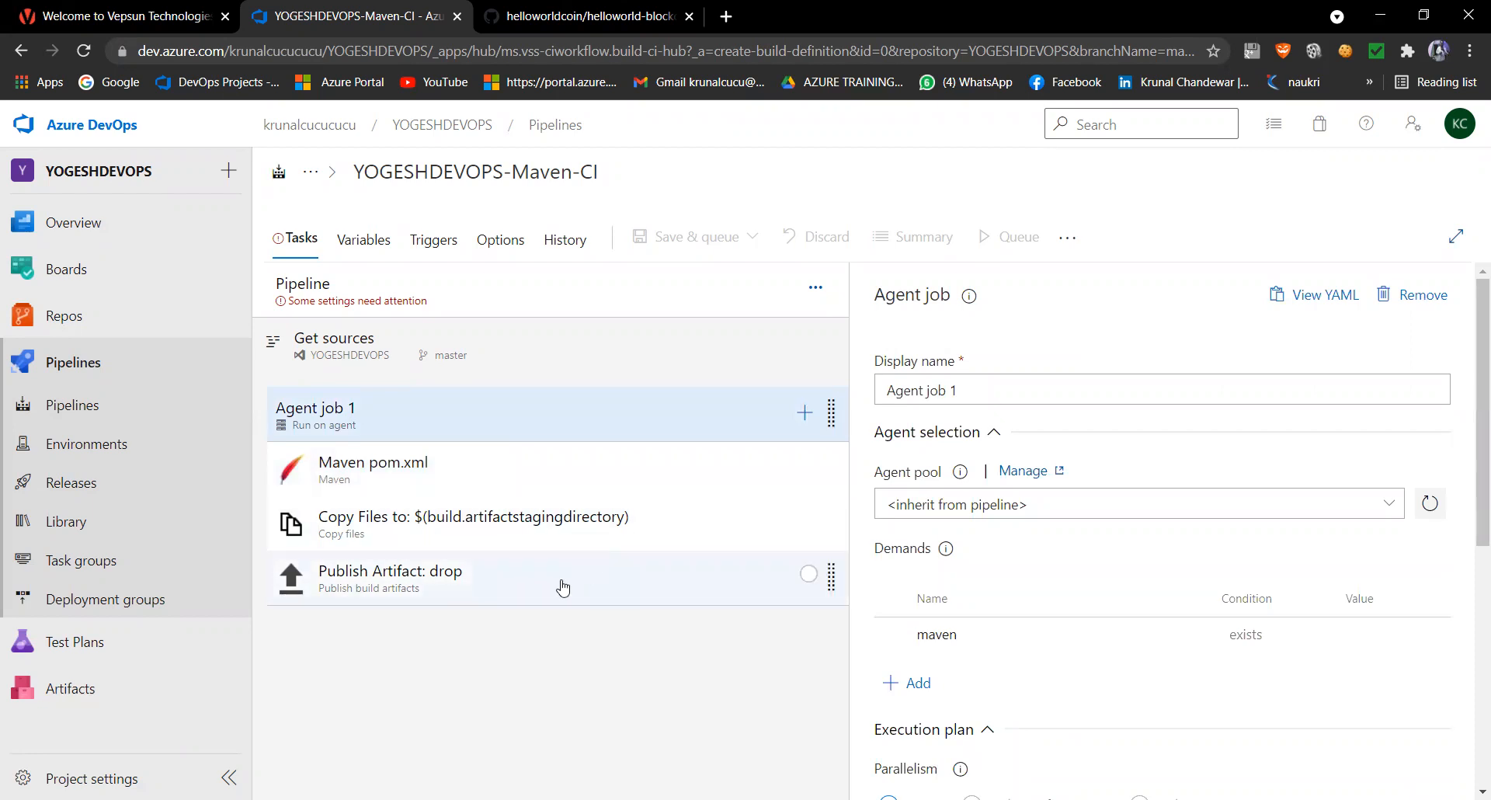
left_click(371, 478)
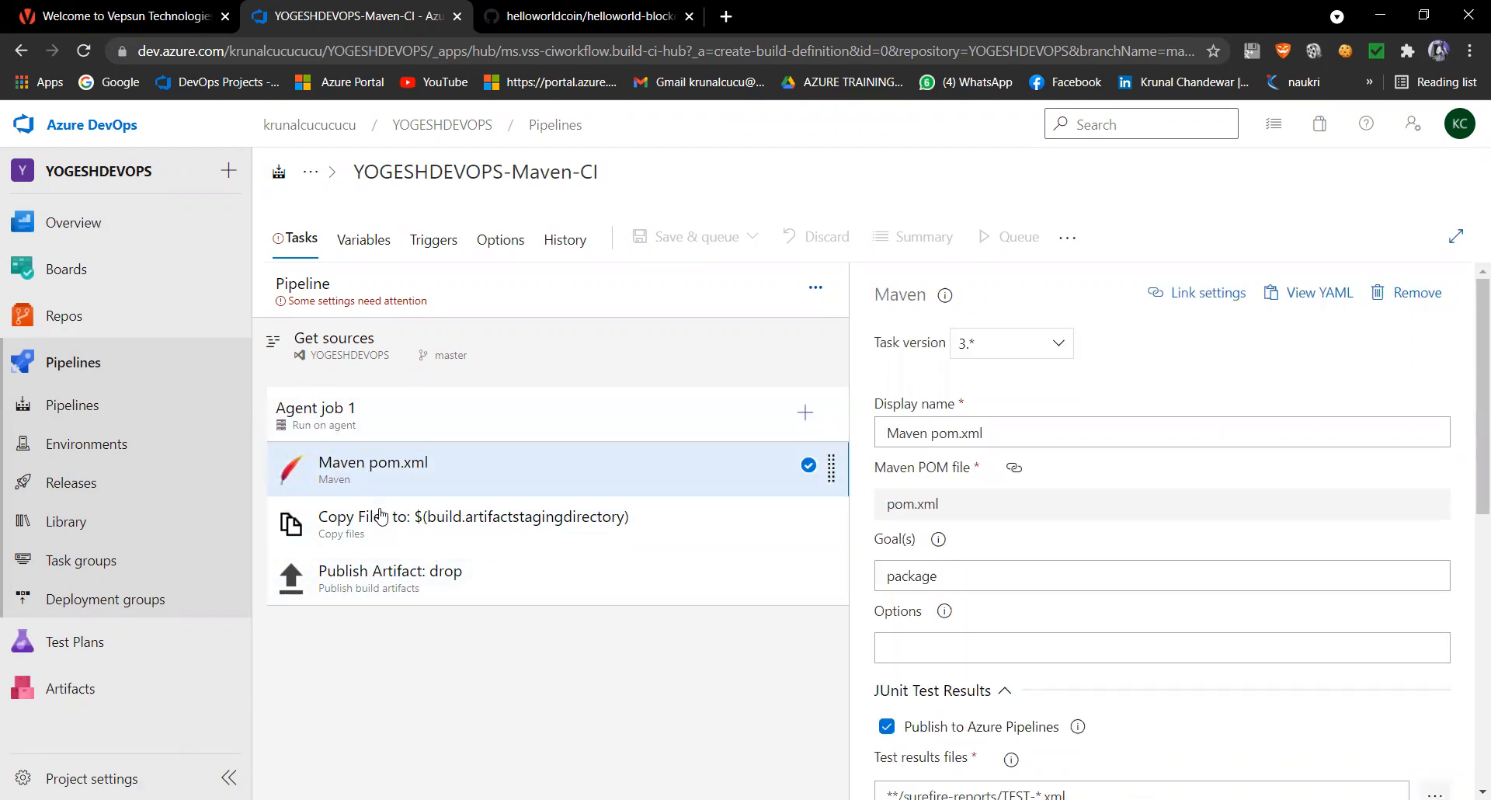
left_click(394, 543)
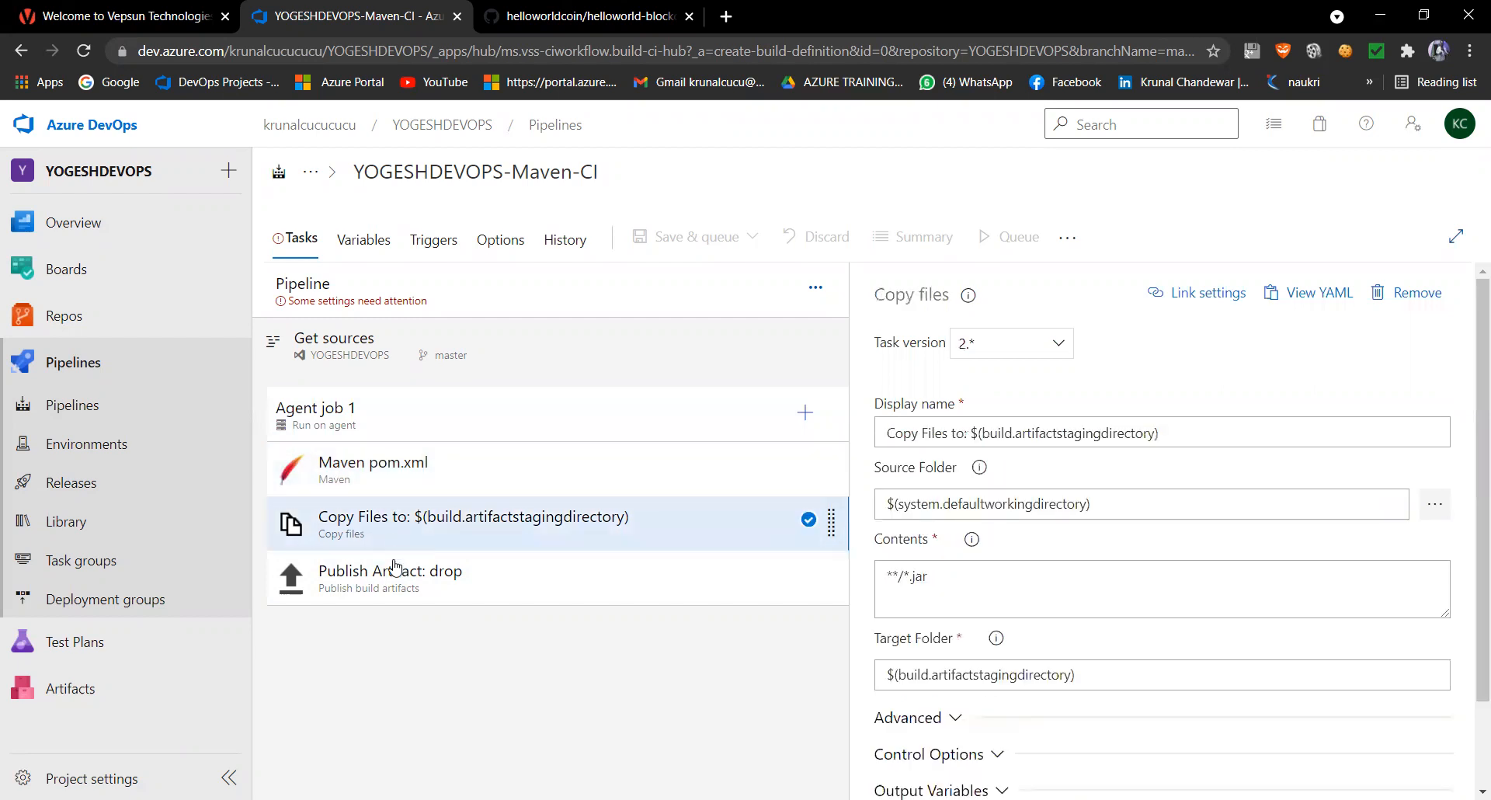
left_click(388, 590)
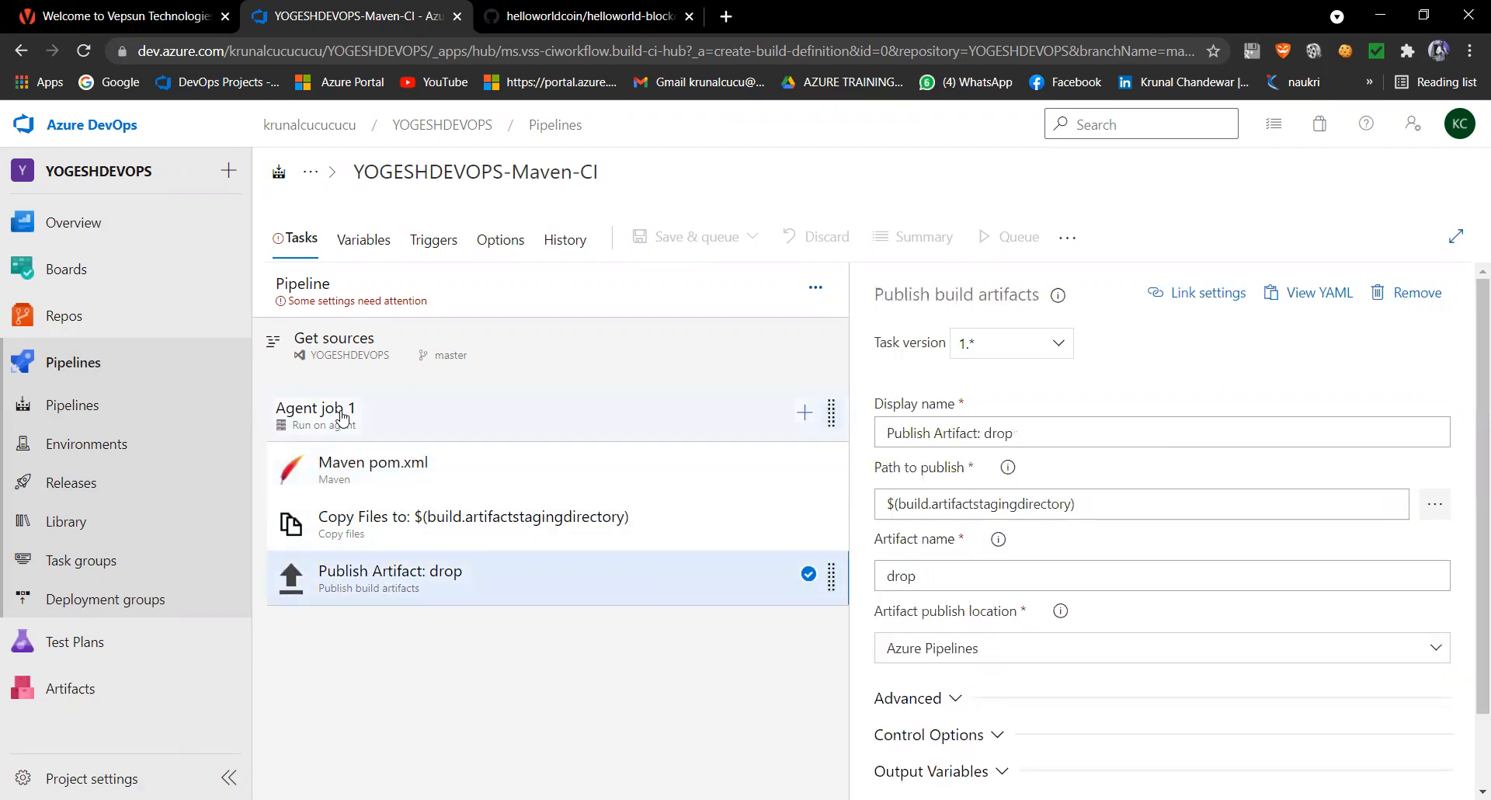
left_click(347, 289)
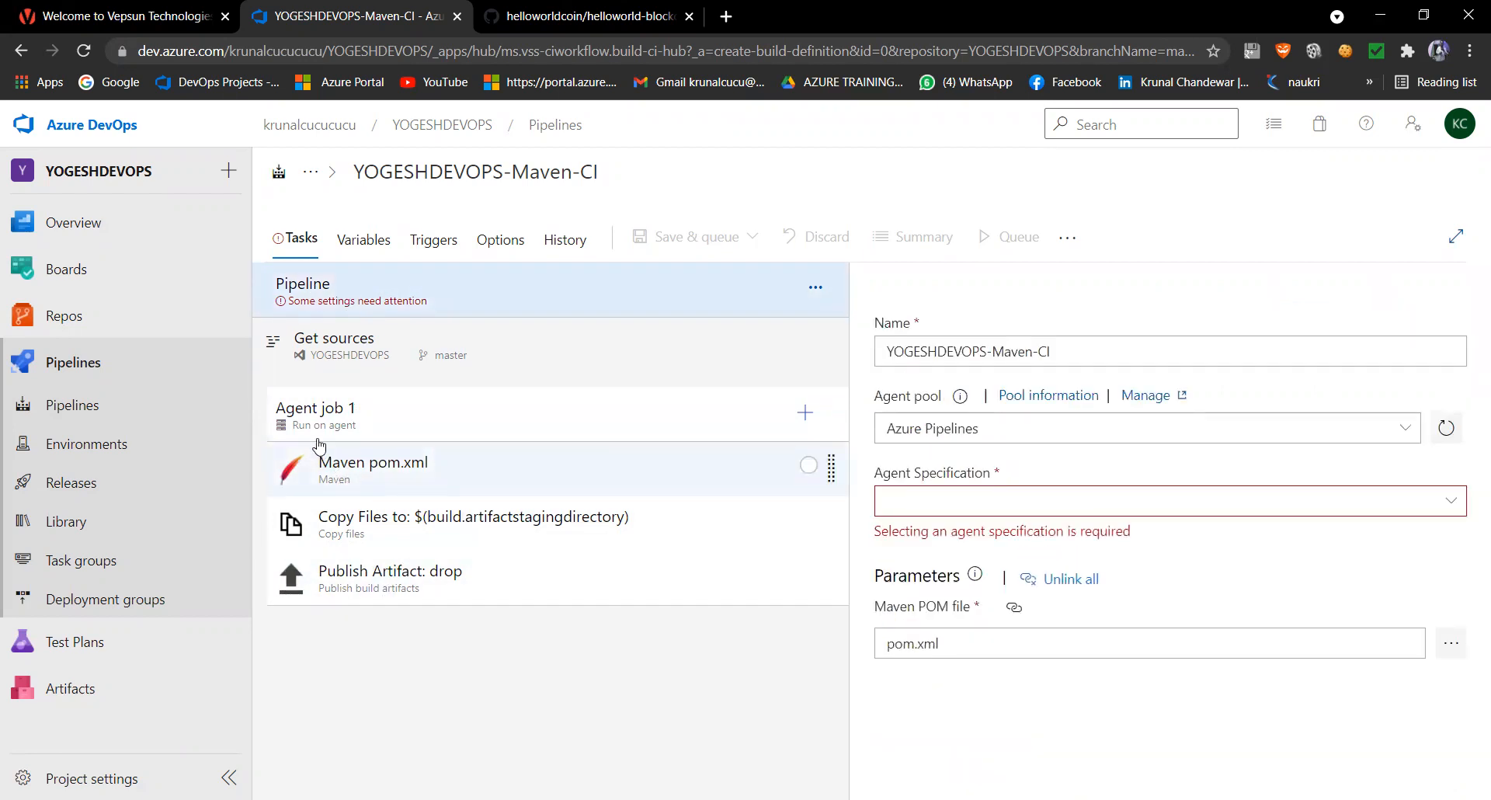
left_click(348, 357)
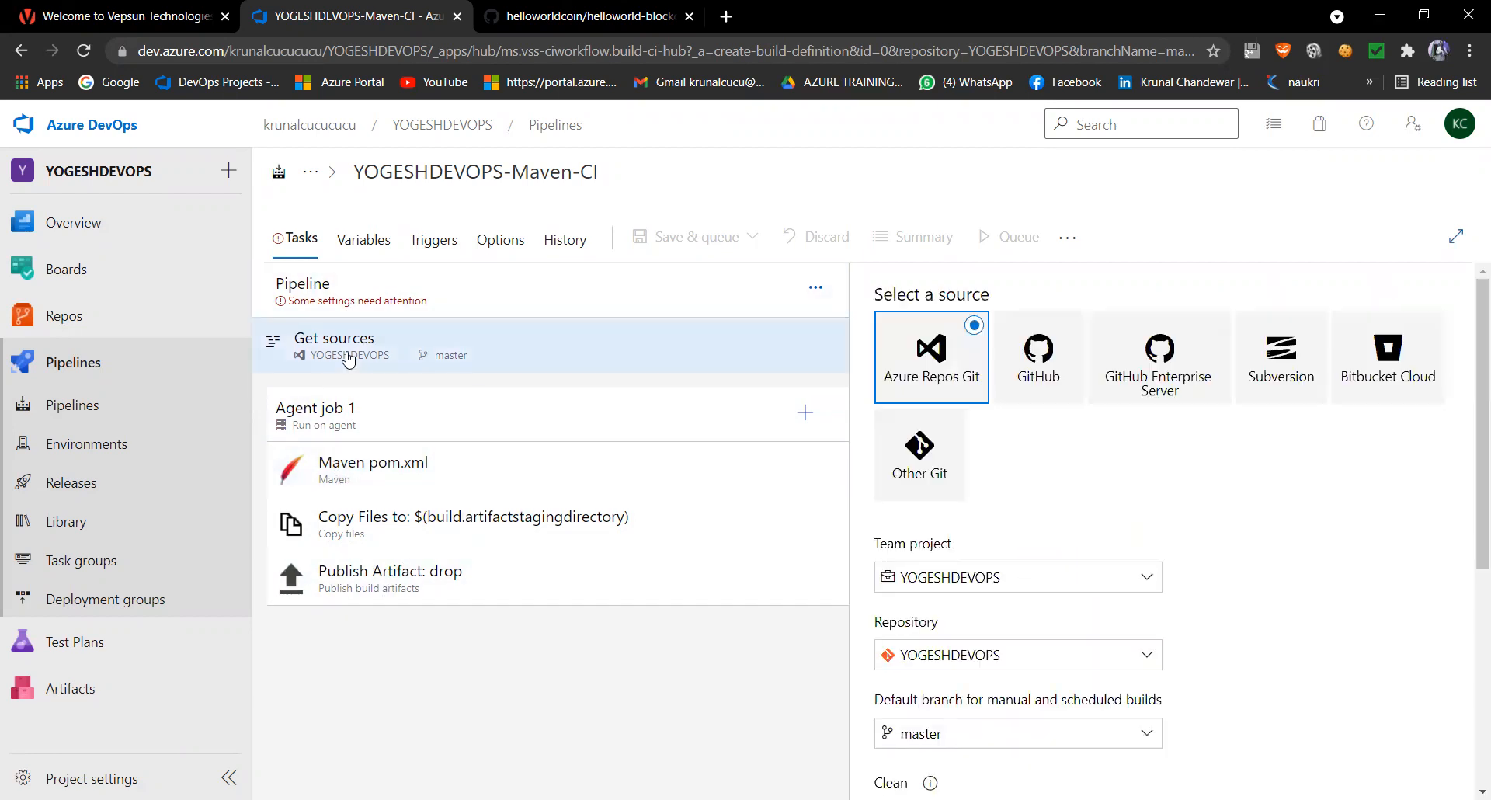
left_click(326, 414)
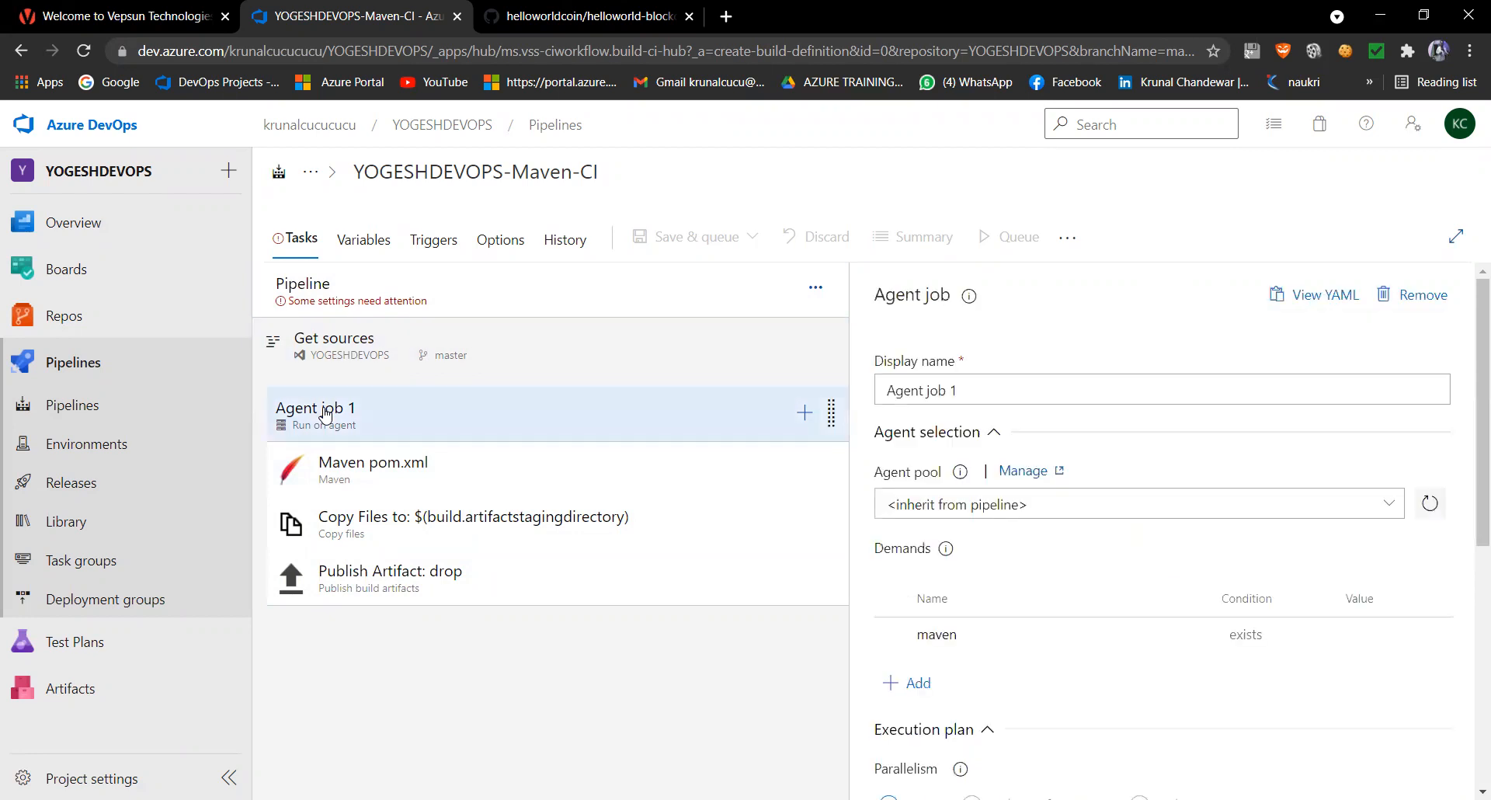
Step: Examine the Maven task's test results, code coverage and code analysis options, and recheck the Copy Files and Publish Artifact settings
left_click(351, 467)
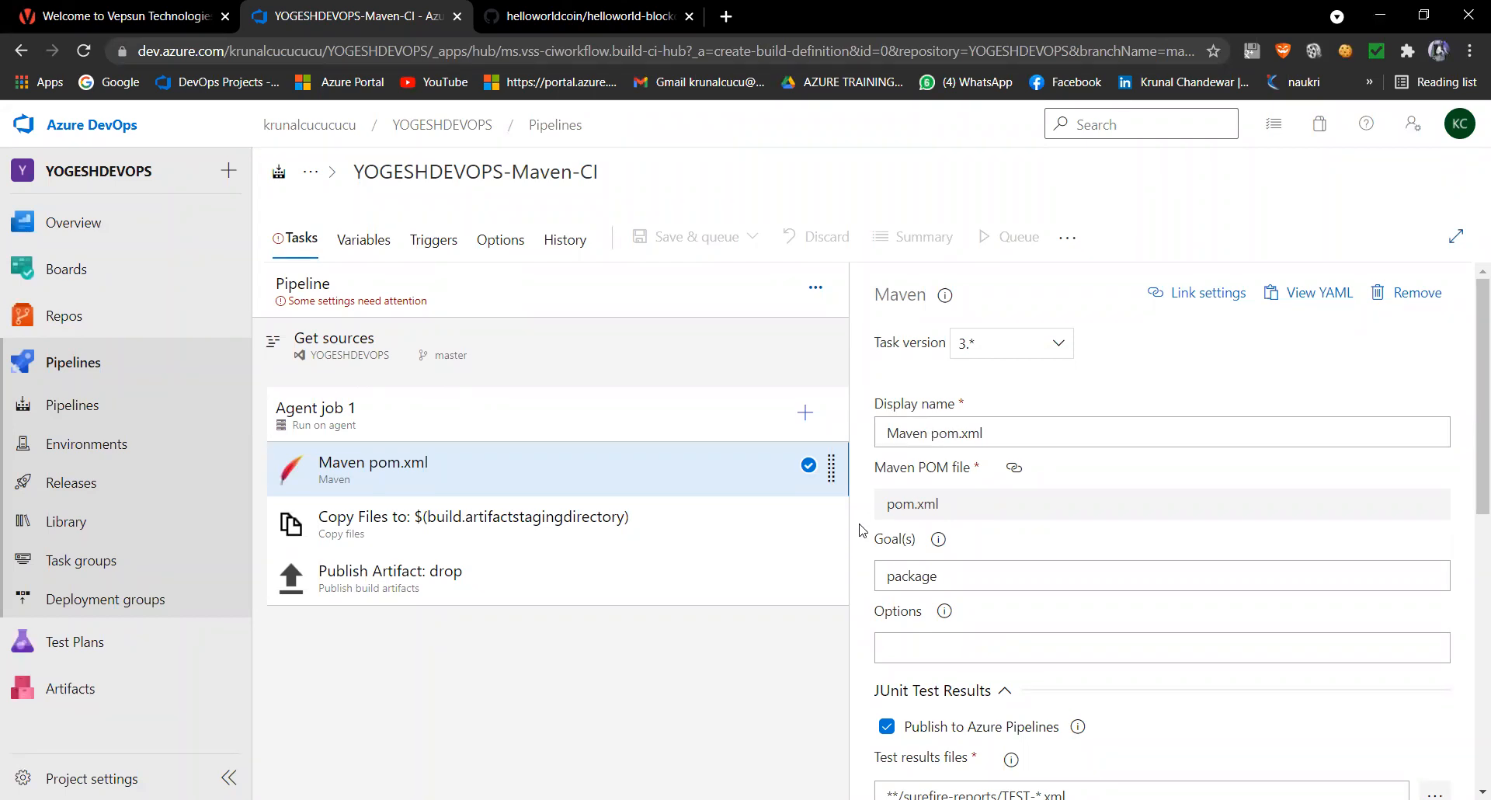
scroll(866, 602, "down", 4)
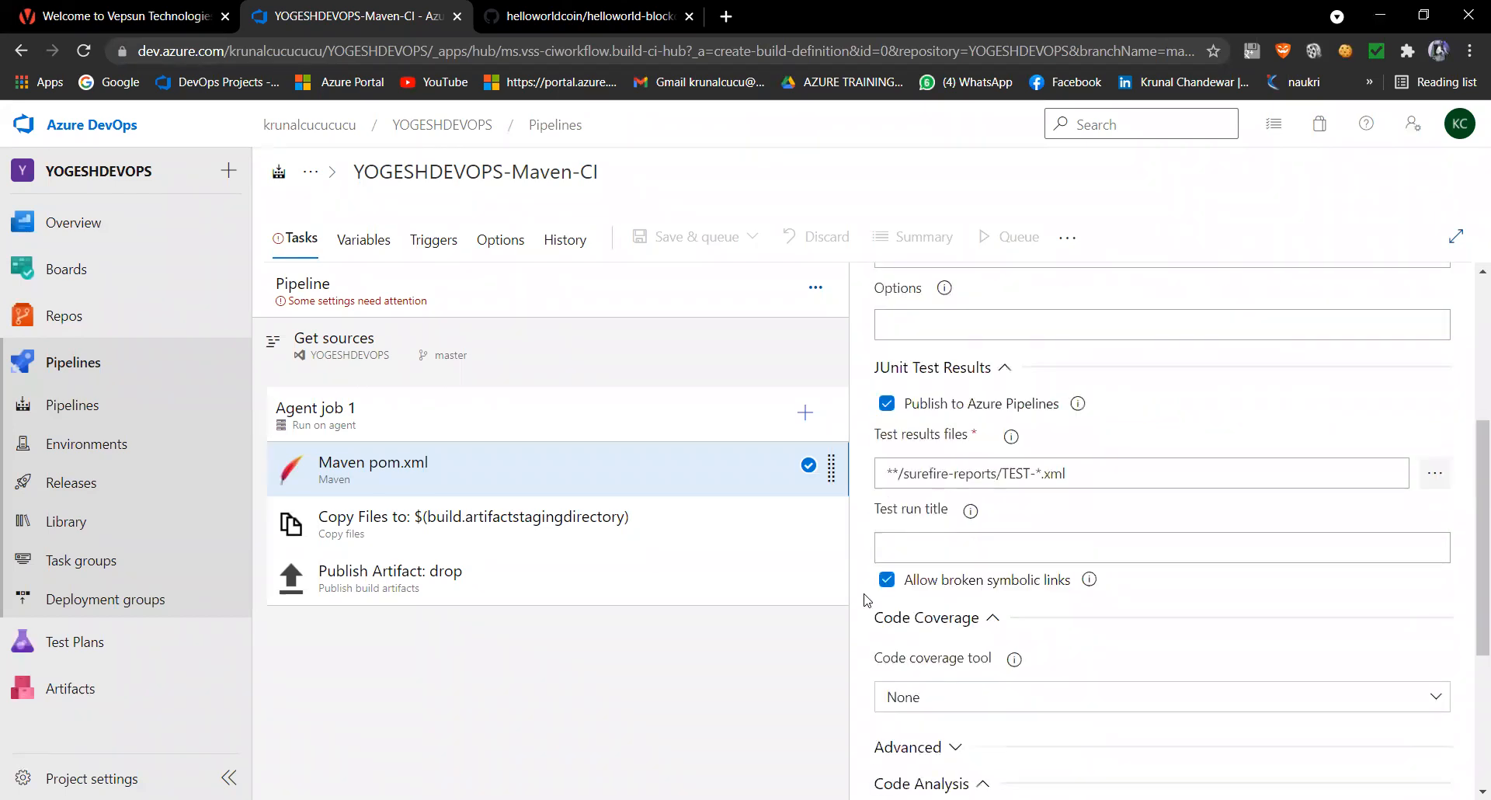
scroll(866, 602, "down", 4)
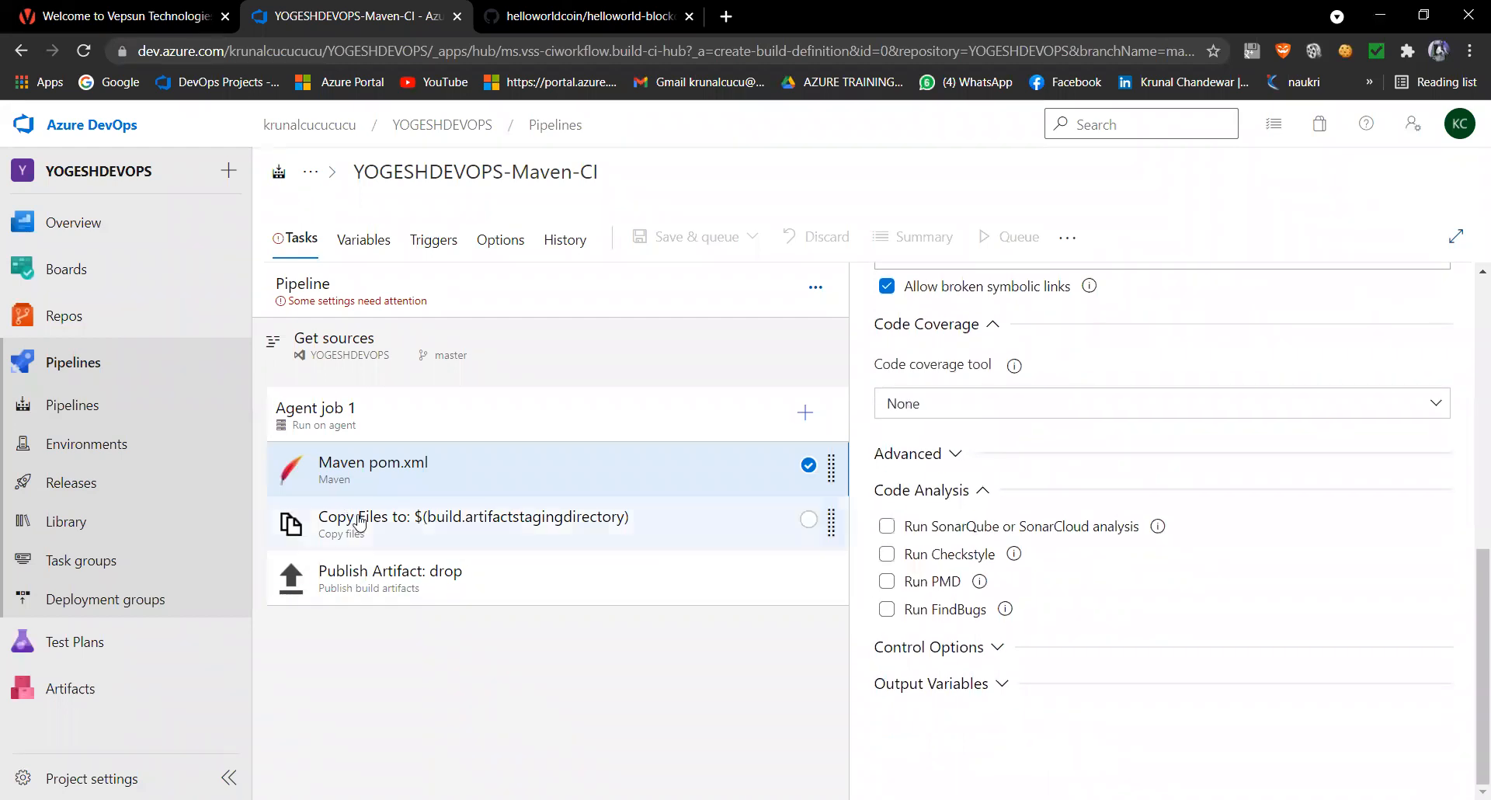
left_click(385, 526)
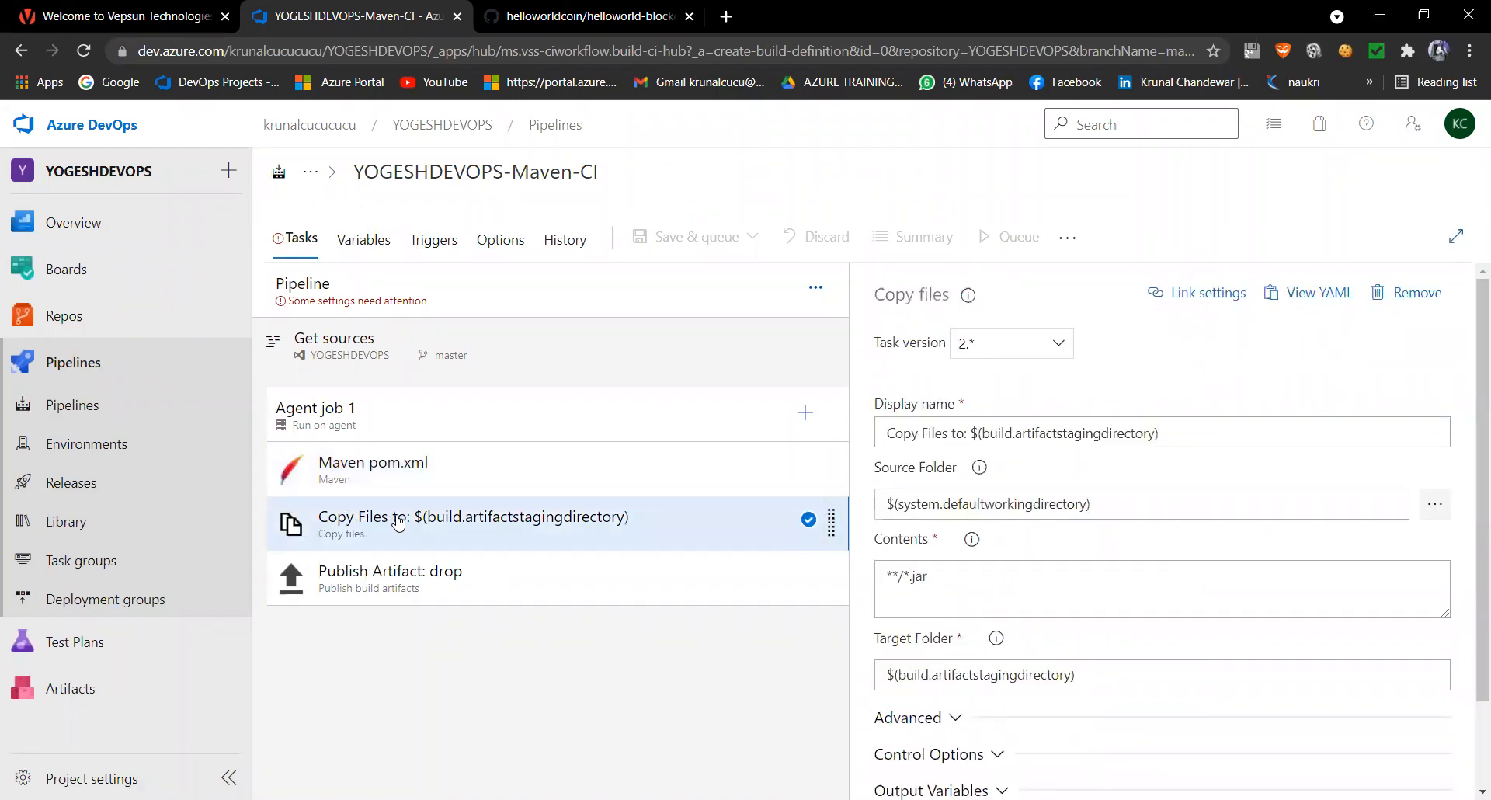
left_click(374, 581)
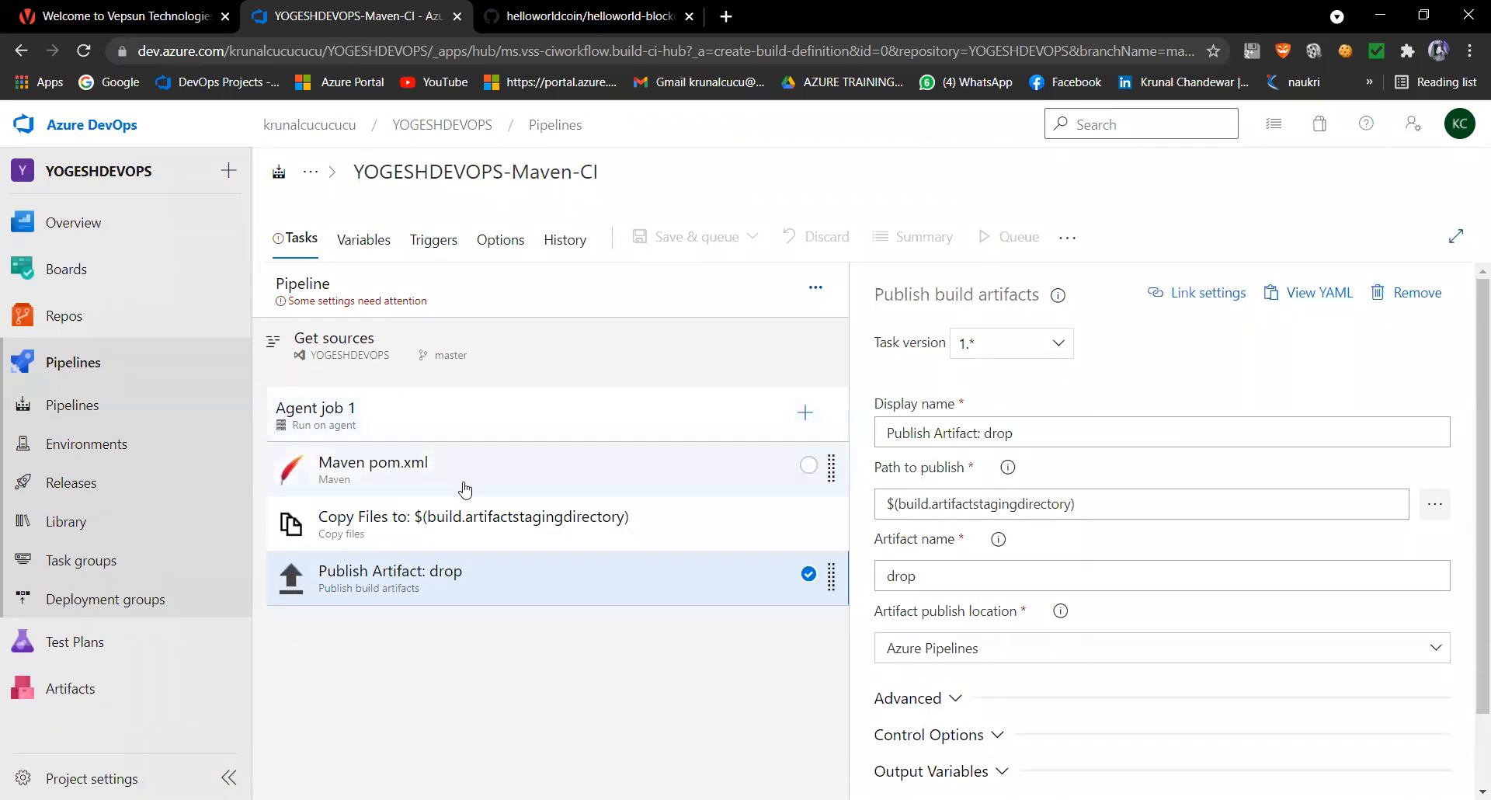
Step: Add an App Center distribute task to Agent job 1 directly after the Maven pom.xml task
left_click(632, 458)
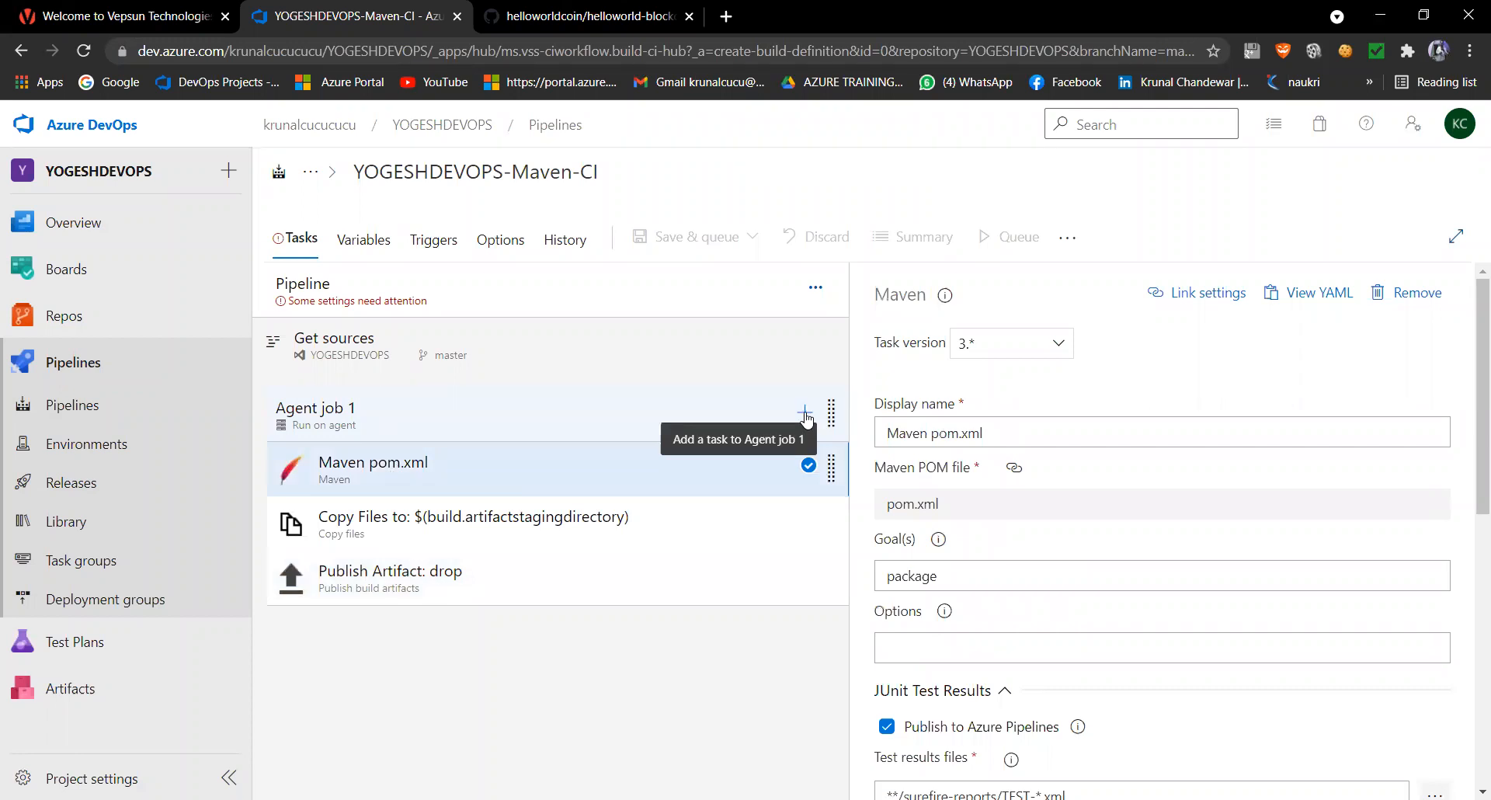
left_click(805, 414)
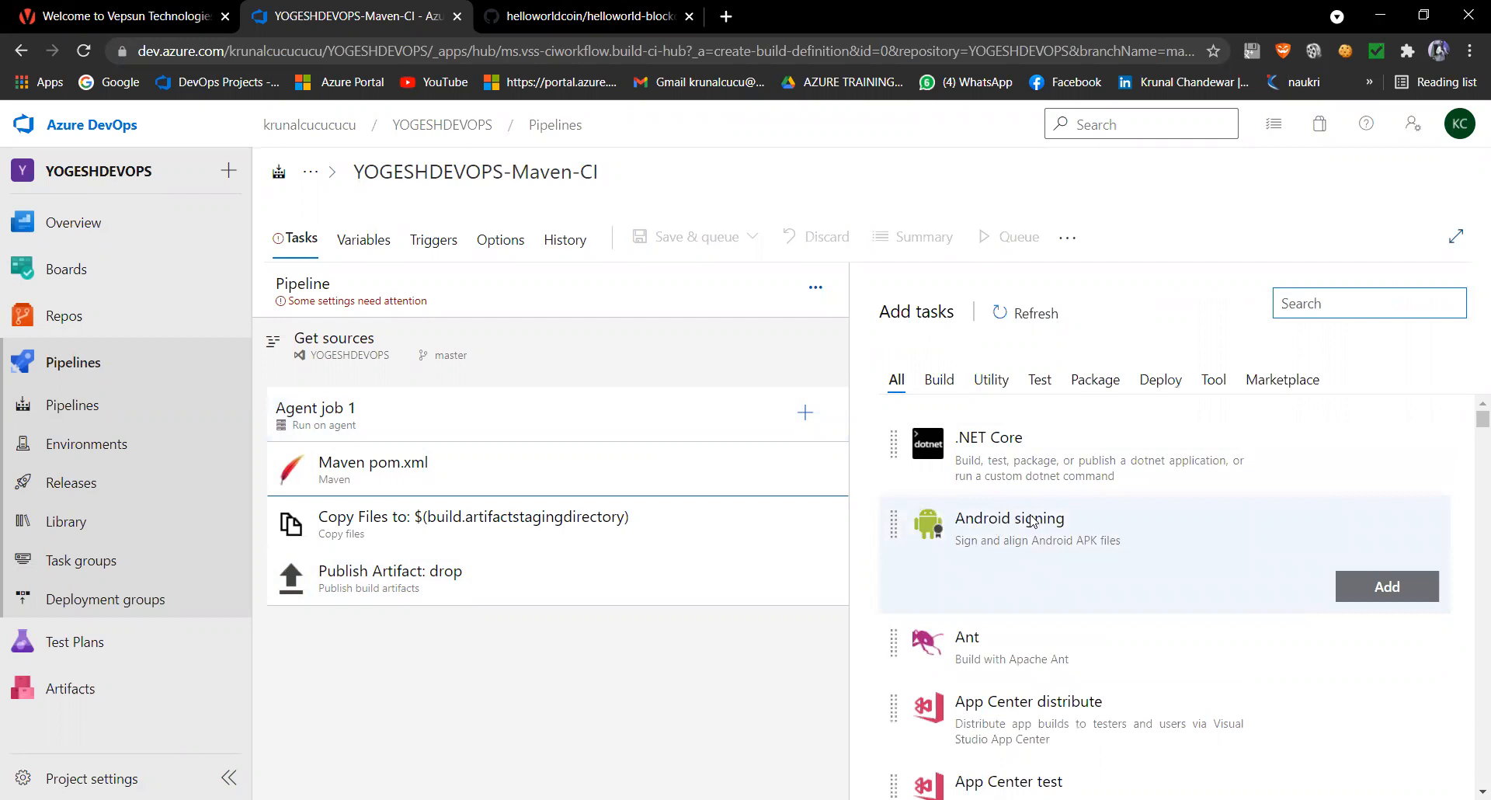
scroll(1029, 517, "down", 5)
scroll(1019, 521, "up", 5)
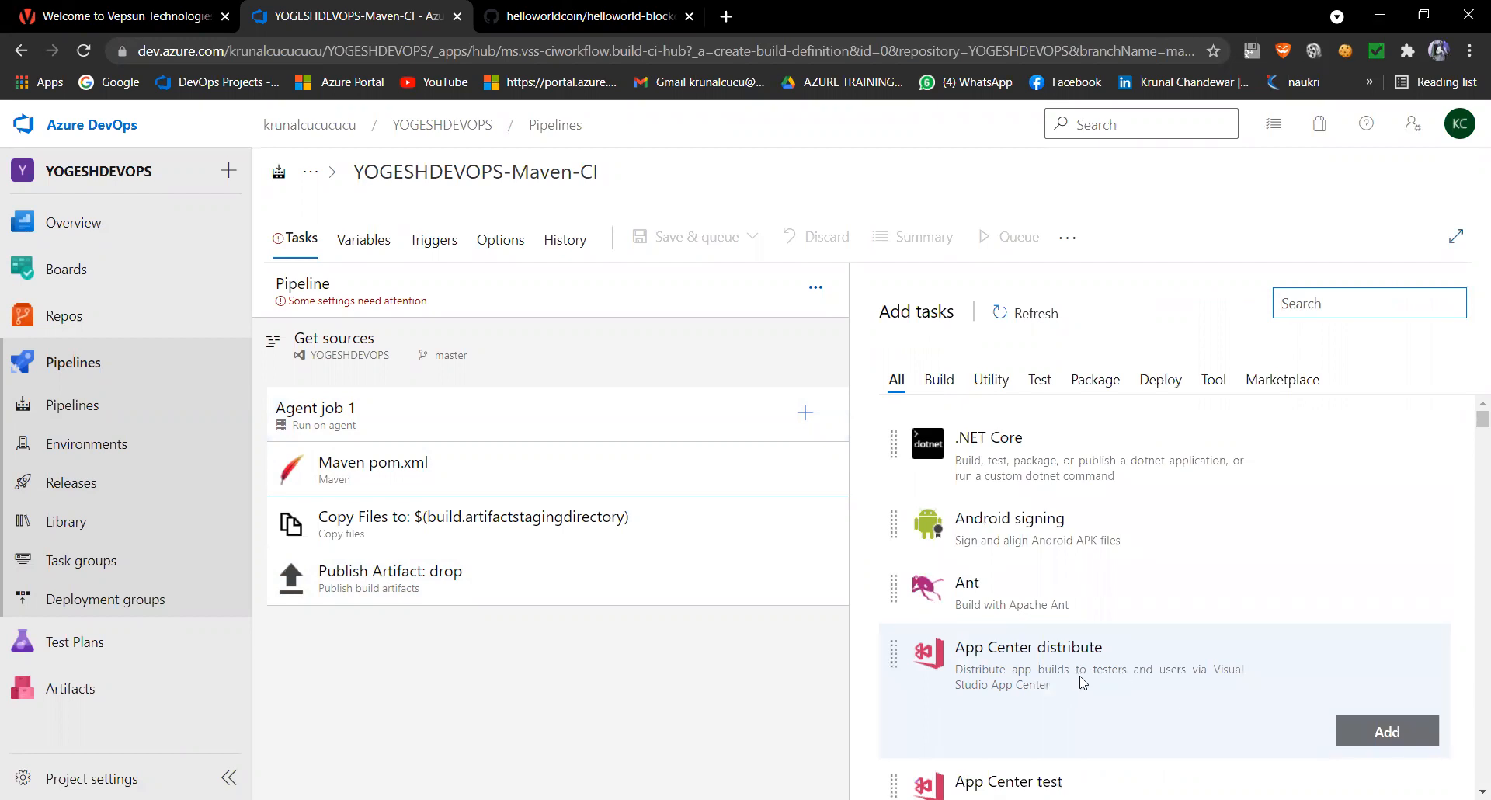
left_click(1383, 732)
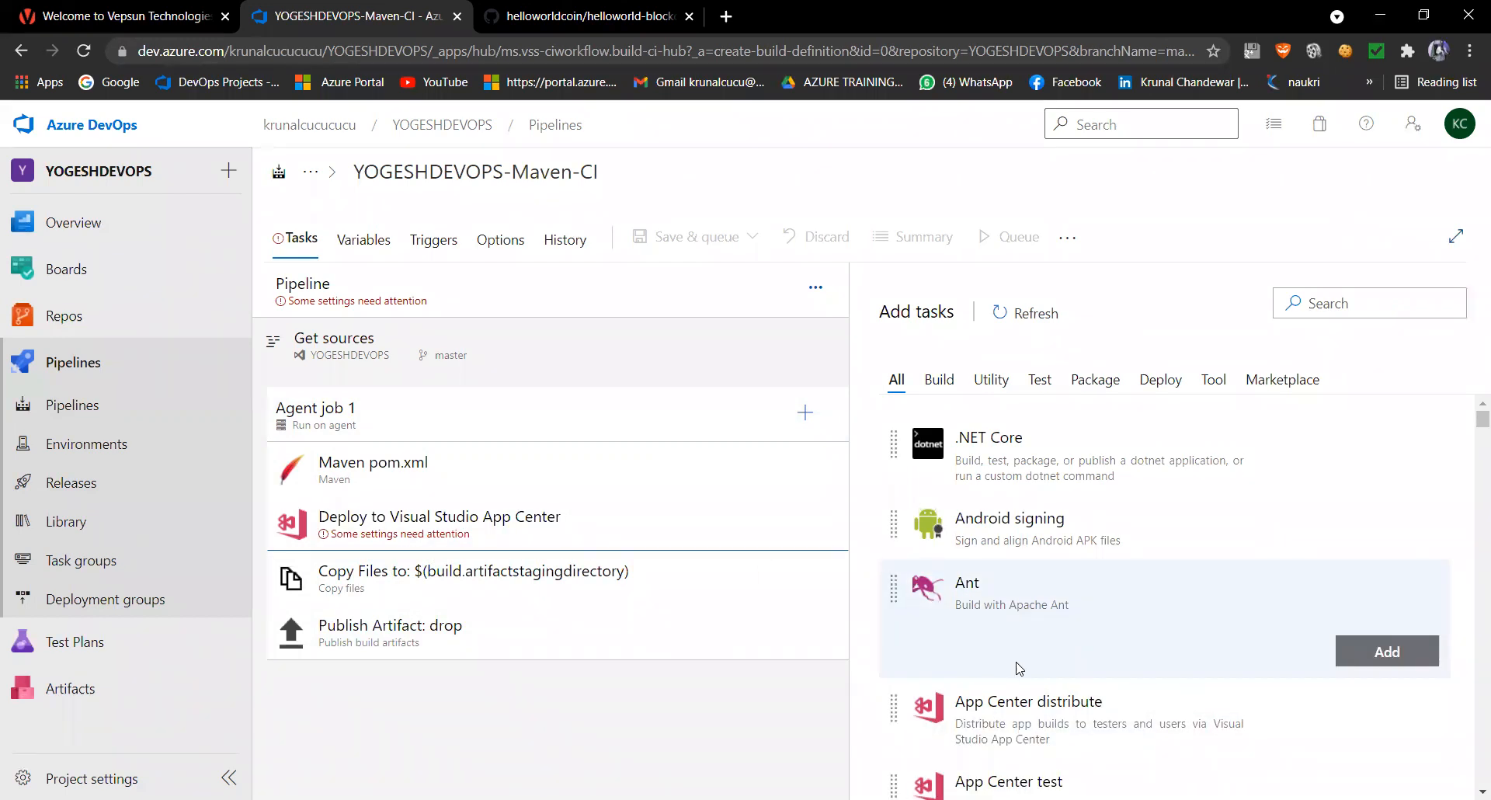
Step: Add an ARM template deployment task and another App Center distribute task to Agent job 1, ahead of the Copy Files task
scroll(1019, 668, "down", 4)
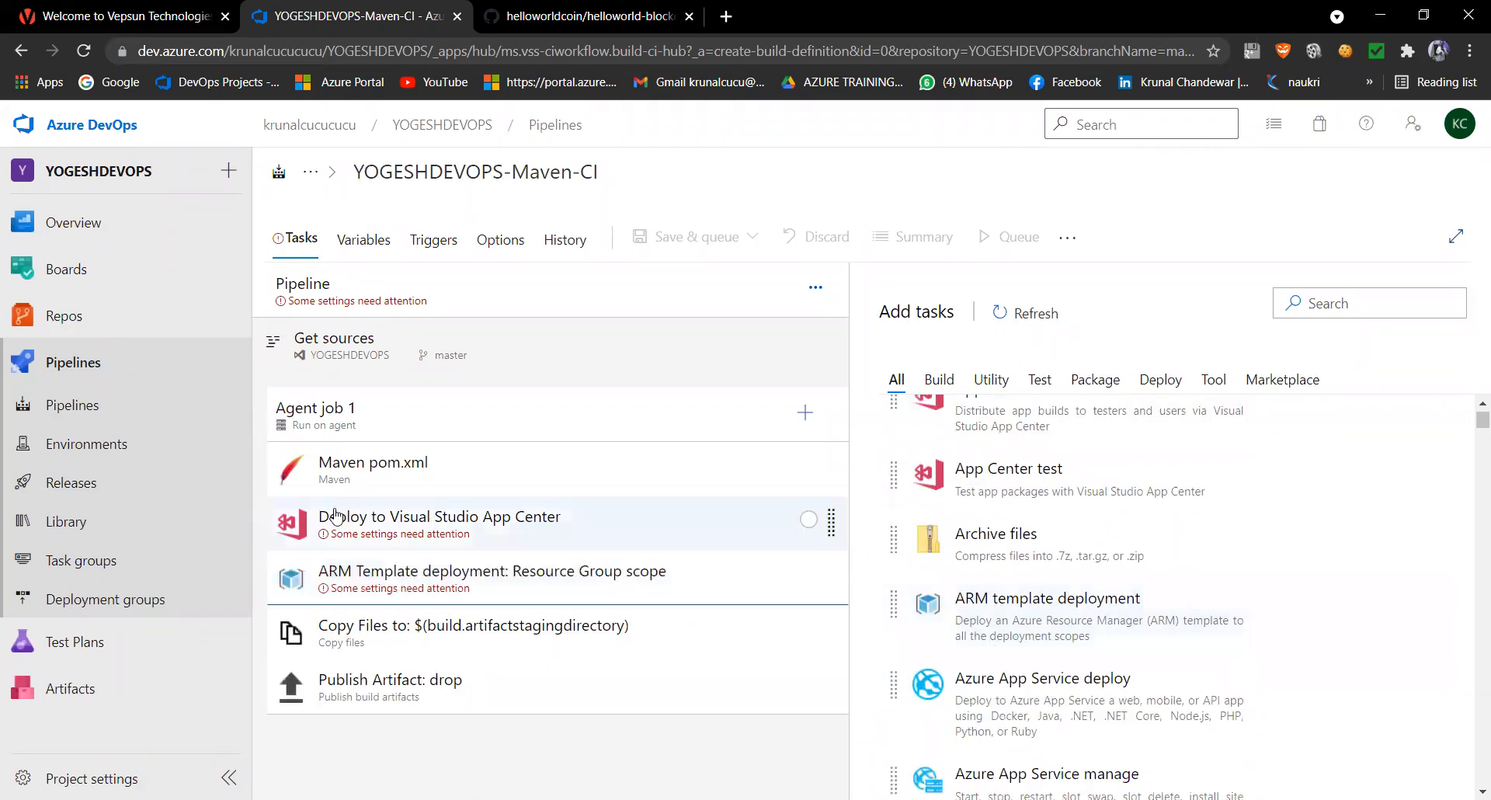
scroll(1044, 682, "down", 4)
scroll(1045, 682, "down", 3)
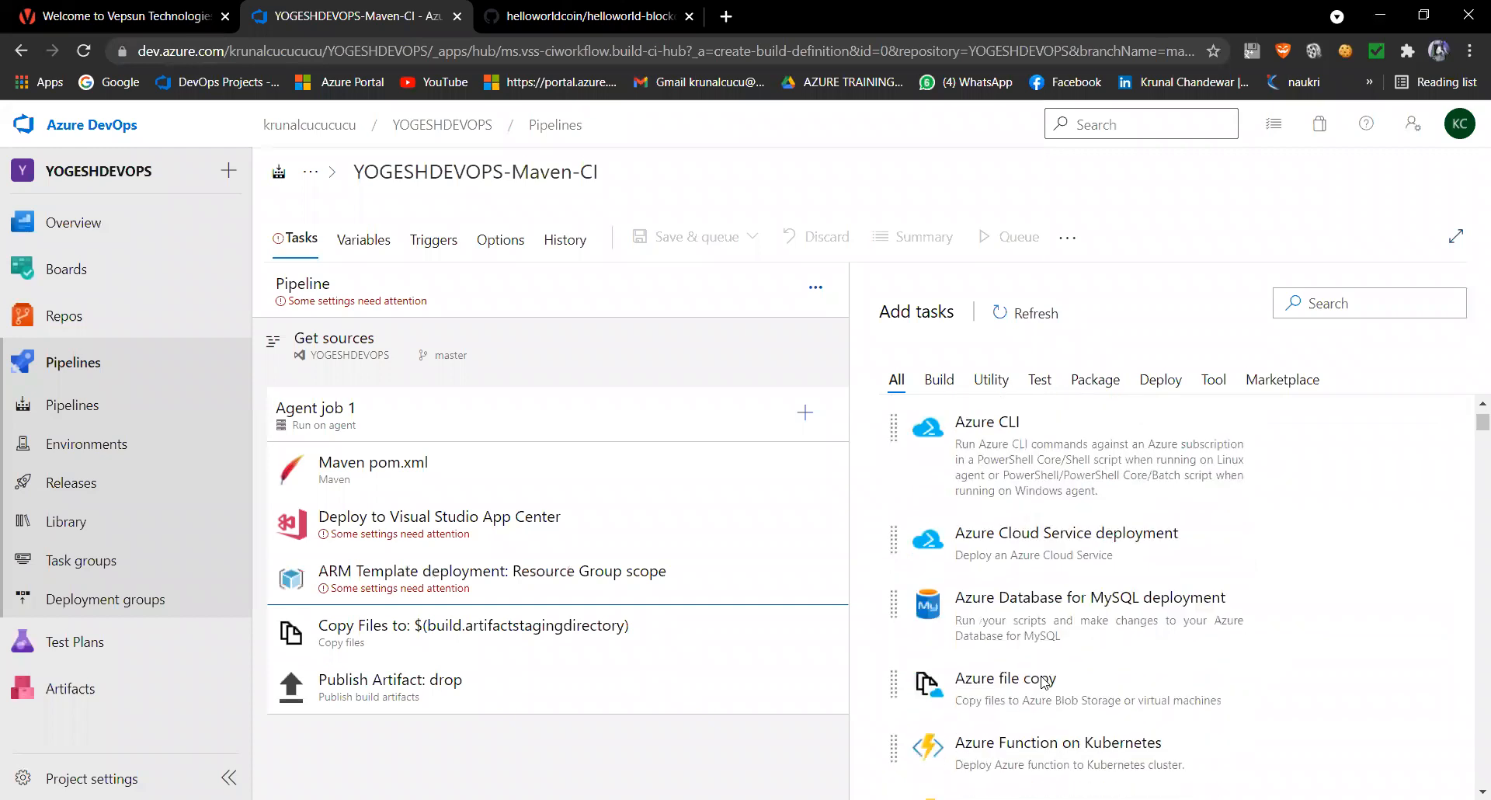
scroll(1037, 694, "down", 12)
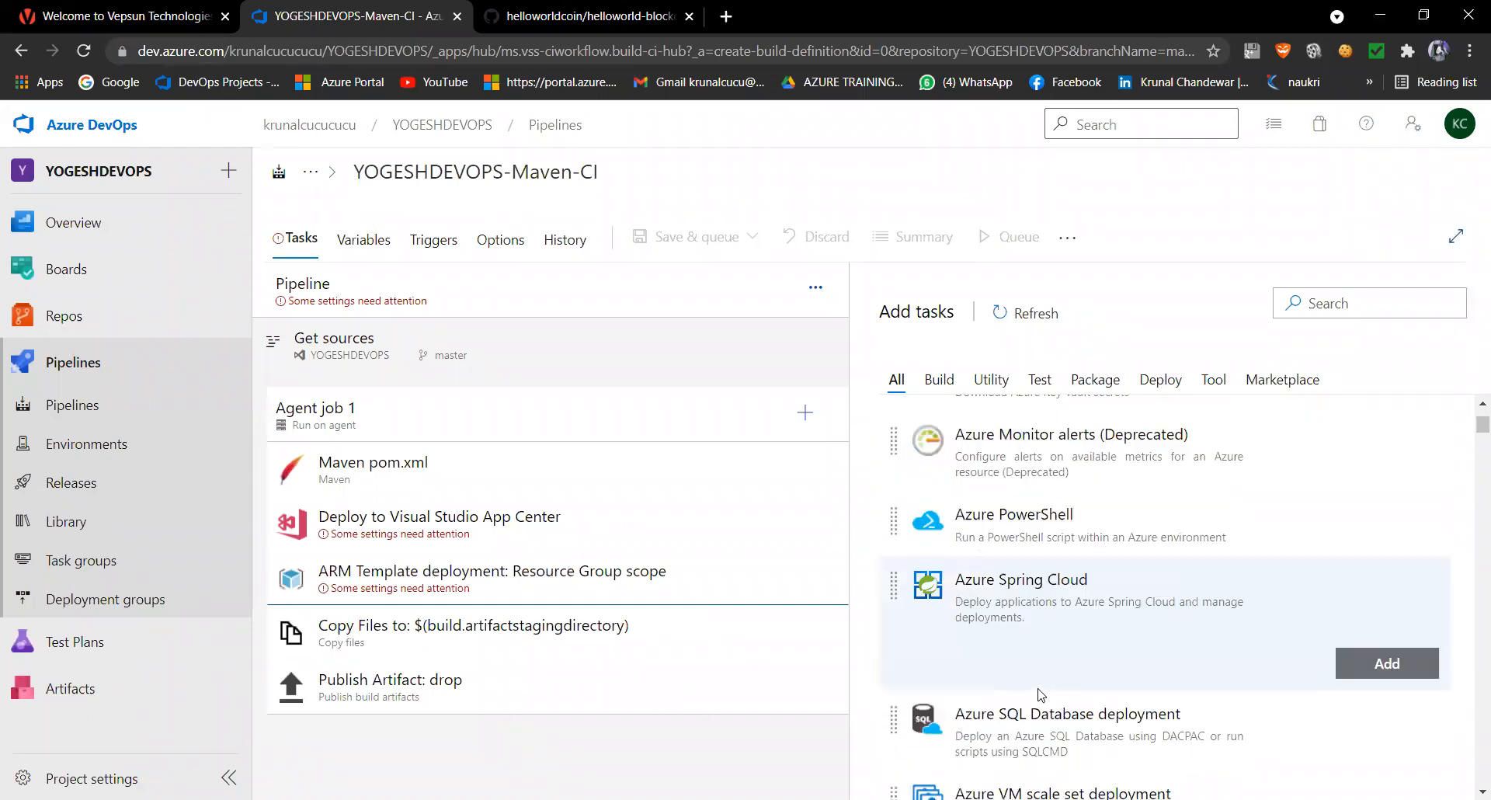
scroll(1043, 693, "down", 5)
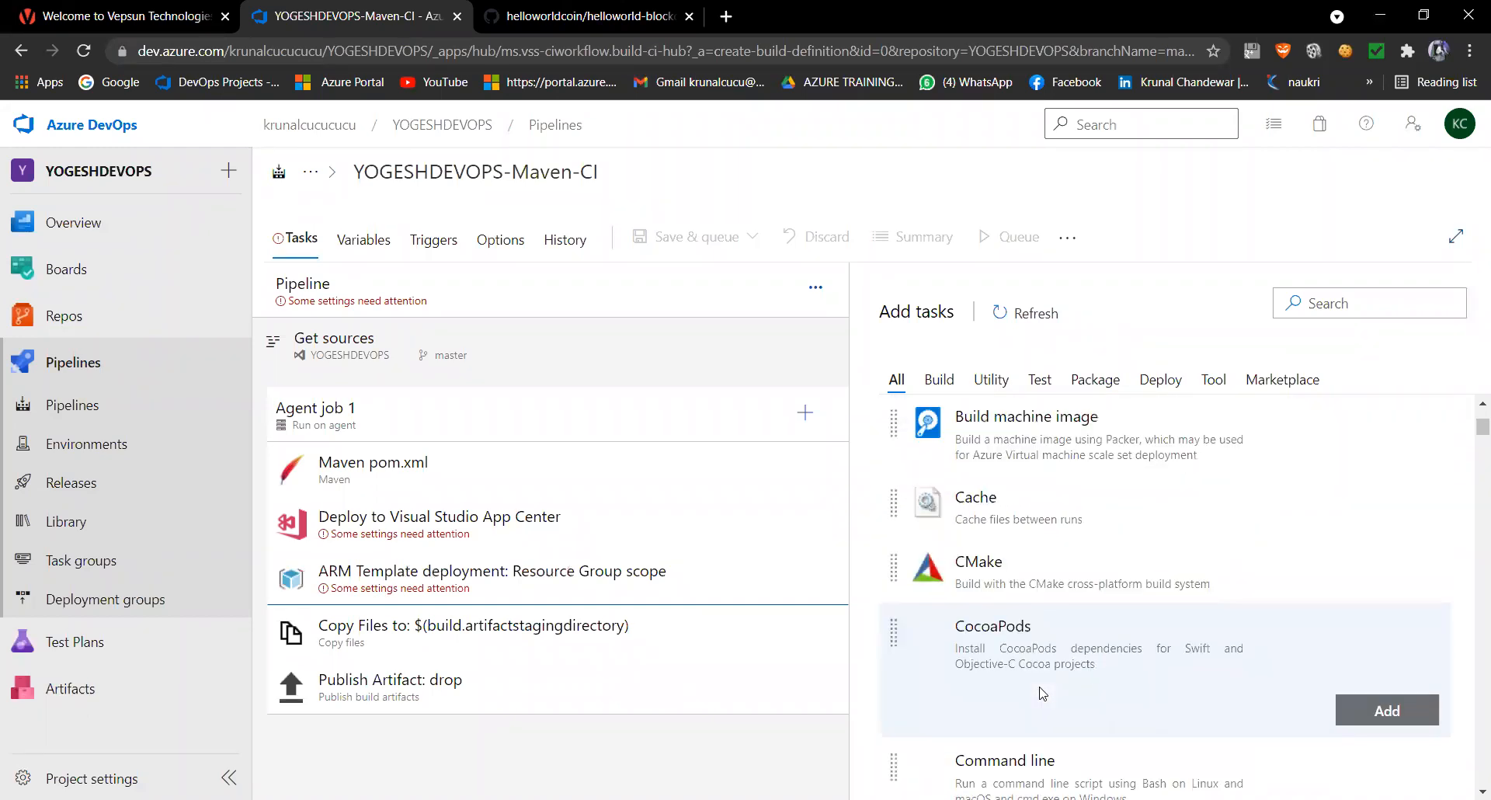
scroll(1043, 694, "down", 5)
scroll(1043, 693, "down", 10)
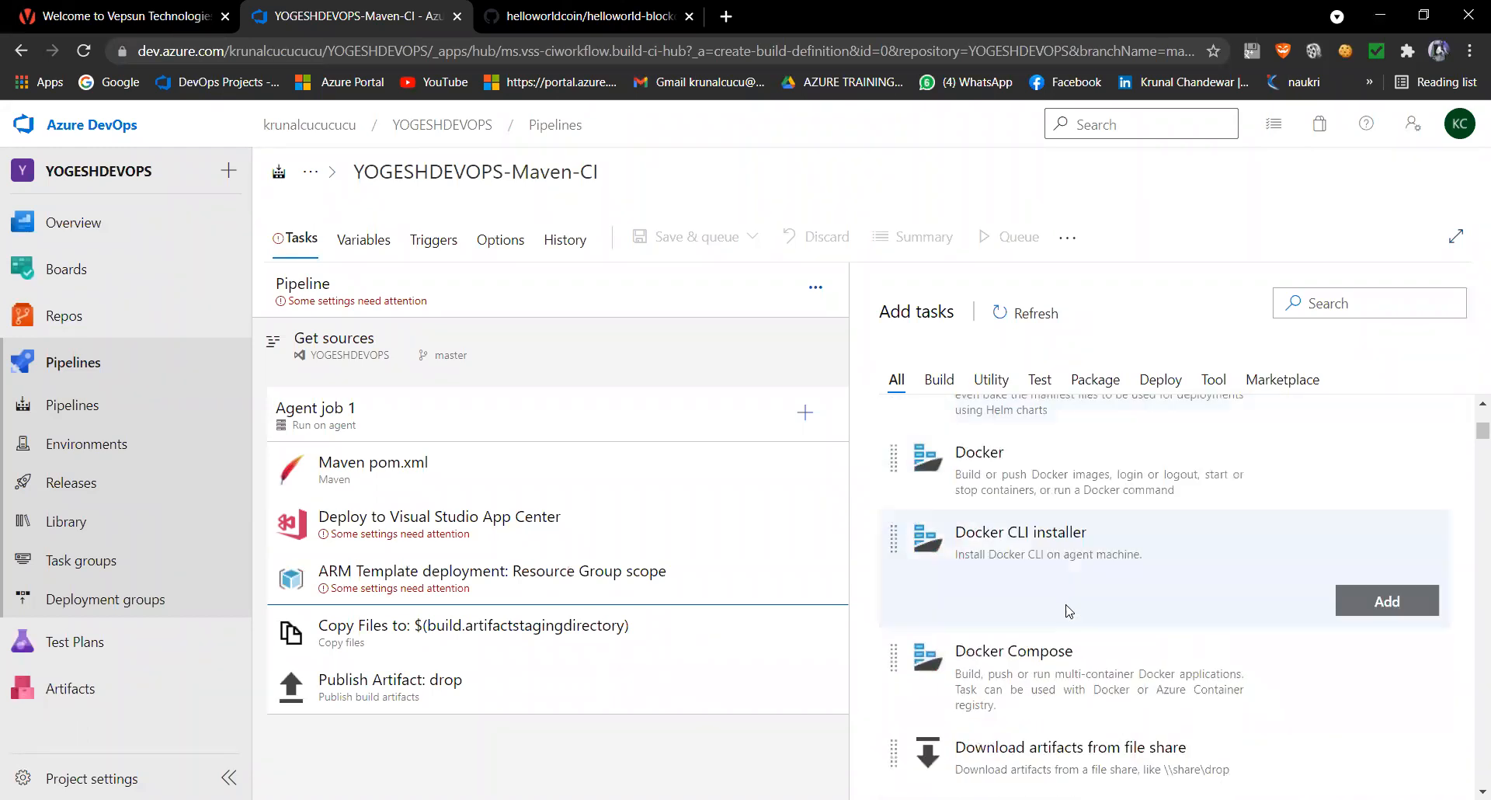
scroll(1013, 532, "up", 10)
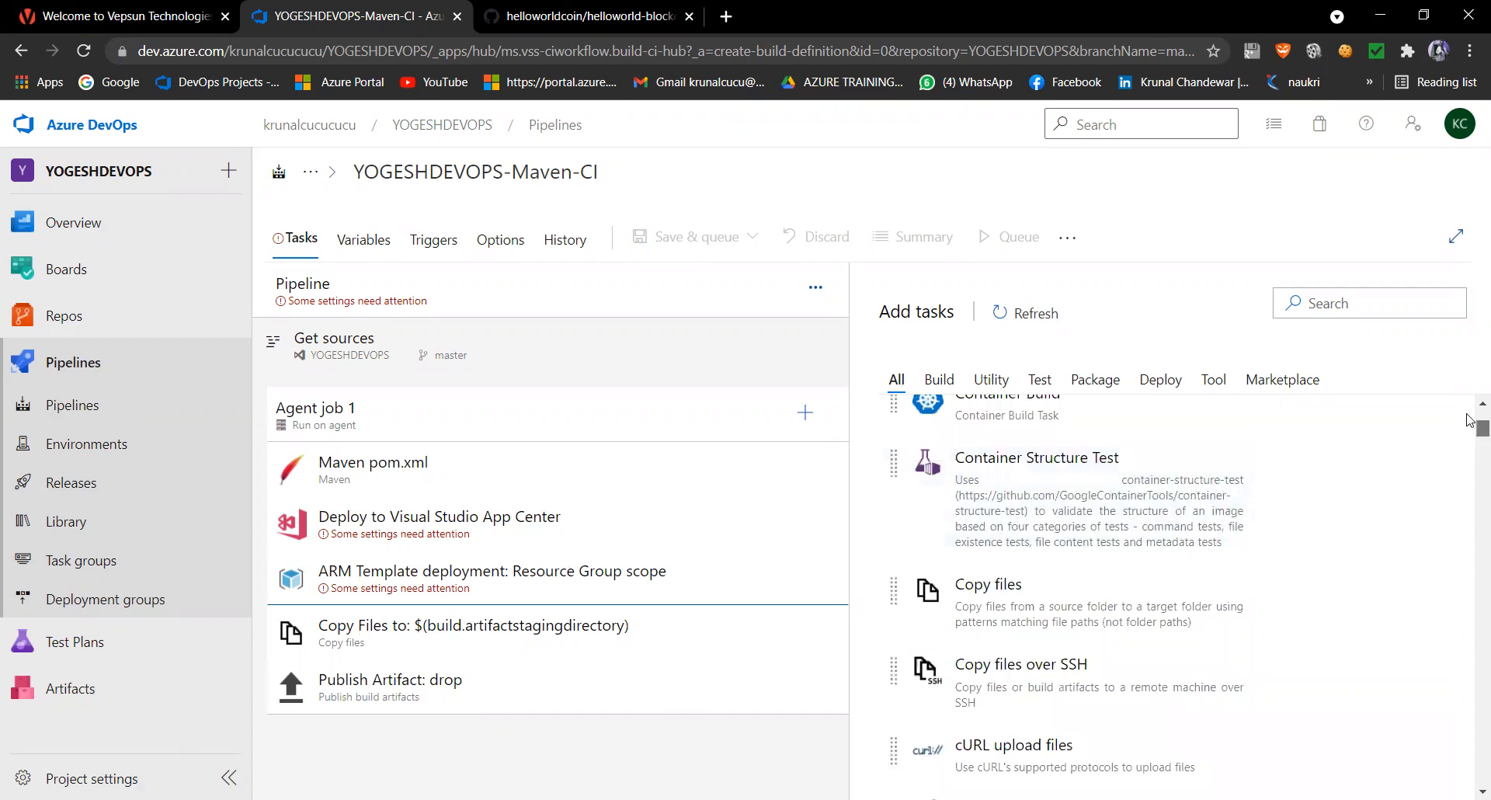
left_click_drag(1481, 428, 1472, 390)
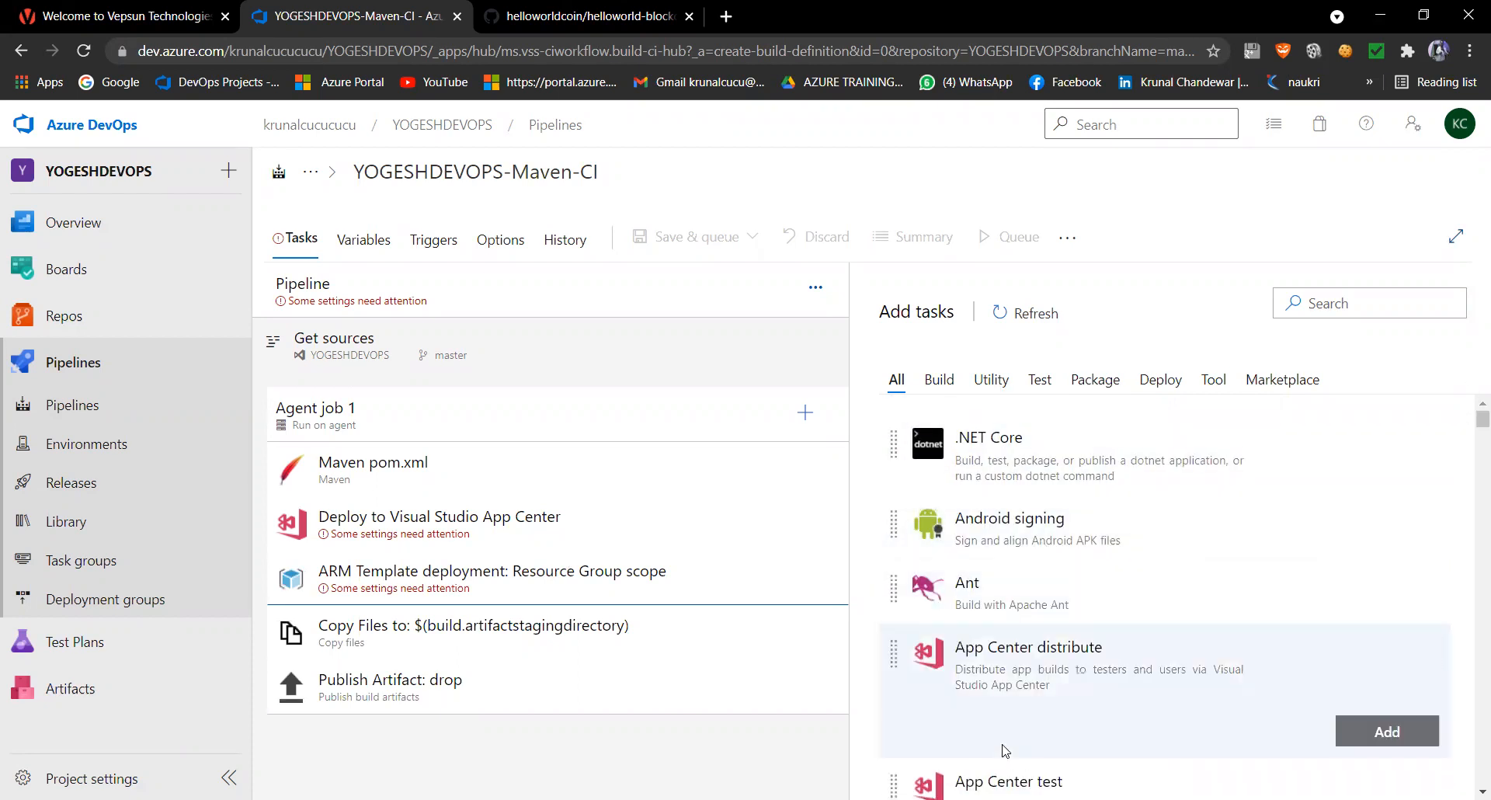
left_click(1340, 744)
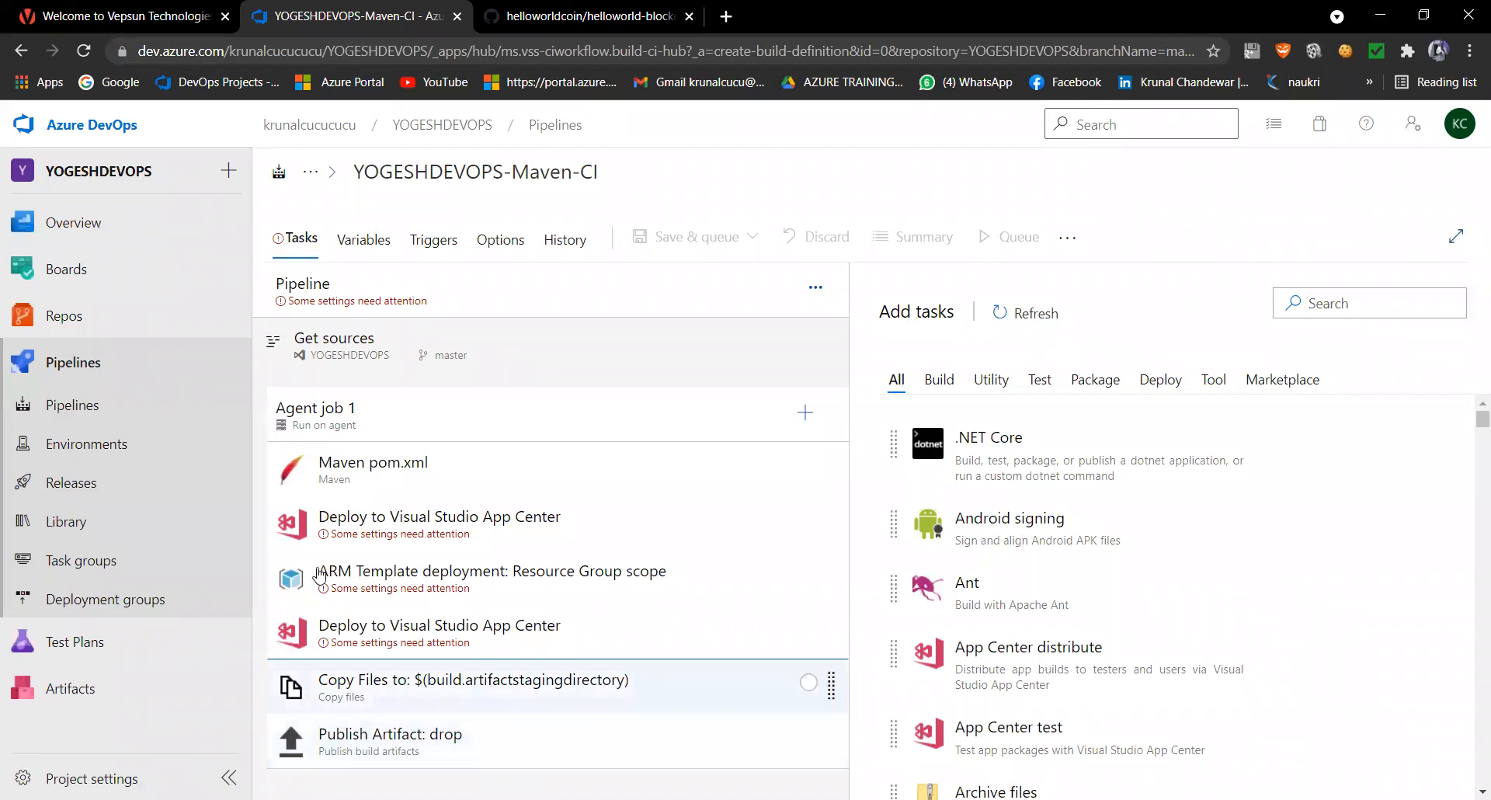
Step: Review the Maven pom.xml task's test results, code coverage and code analysis options and the Copy Files task's settings
left_click(362, 475)
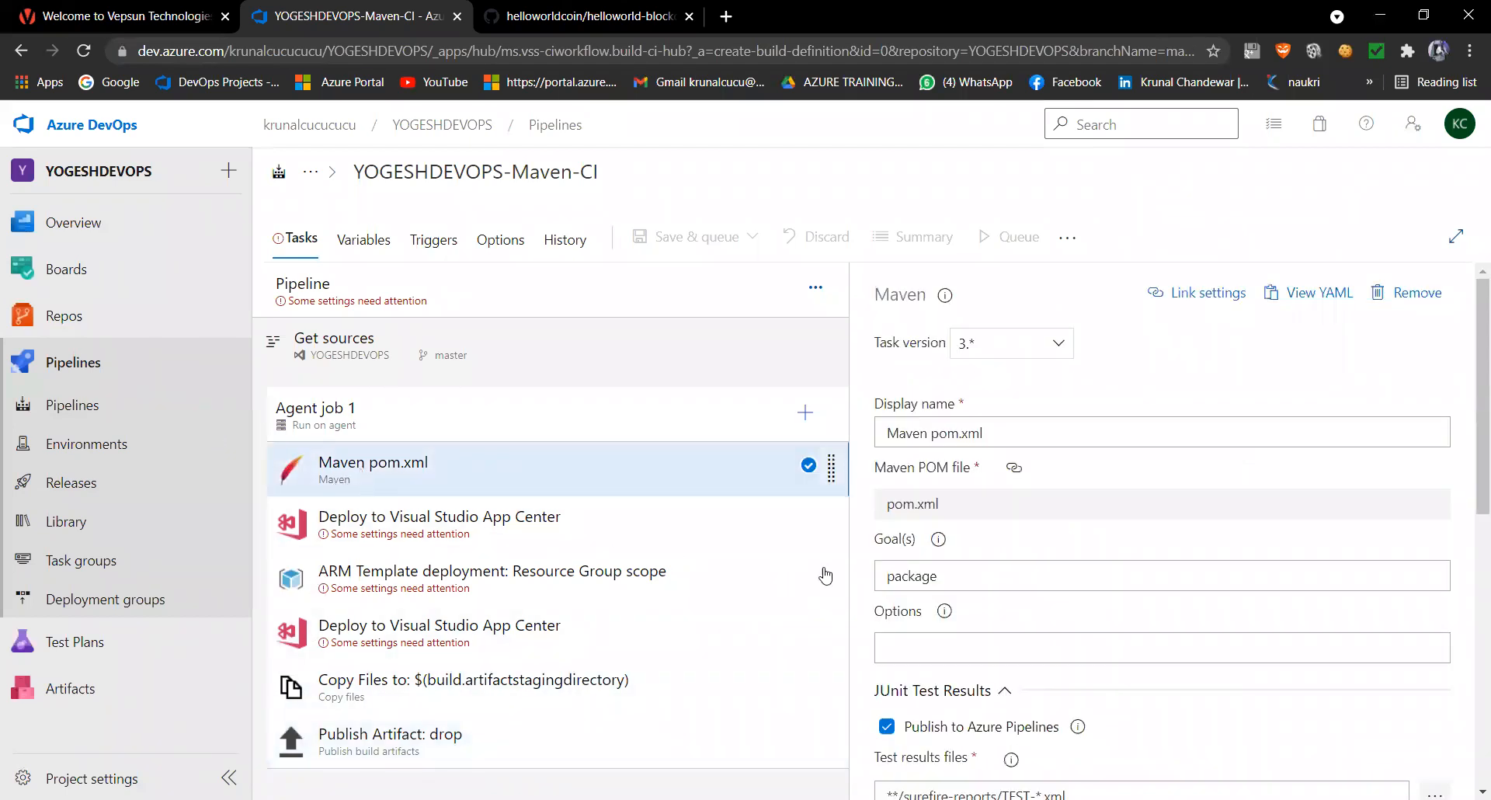
scroll(929, 713, "down", 3)
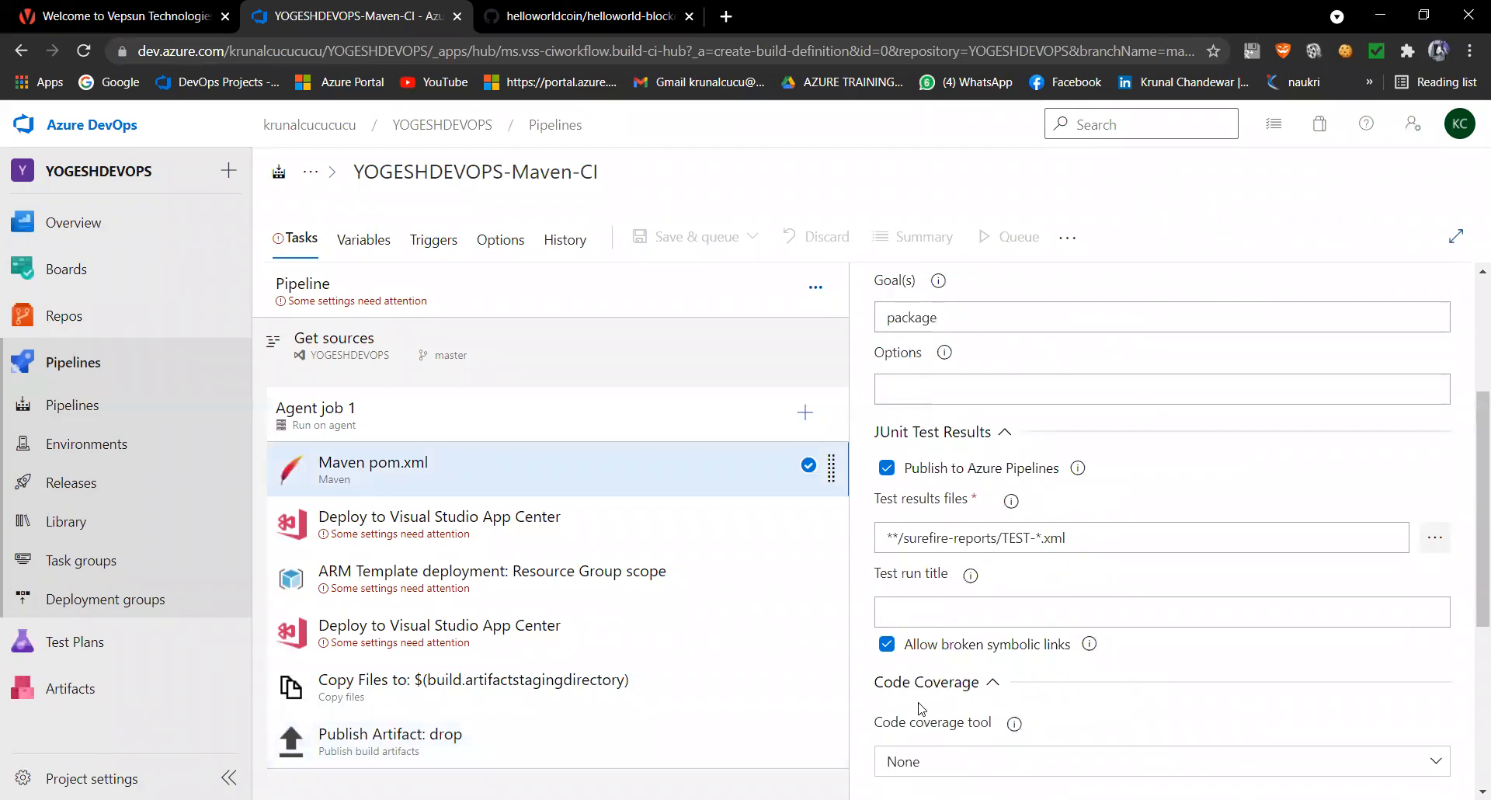
scroll(924, 698, "down", 2)
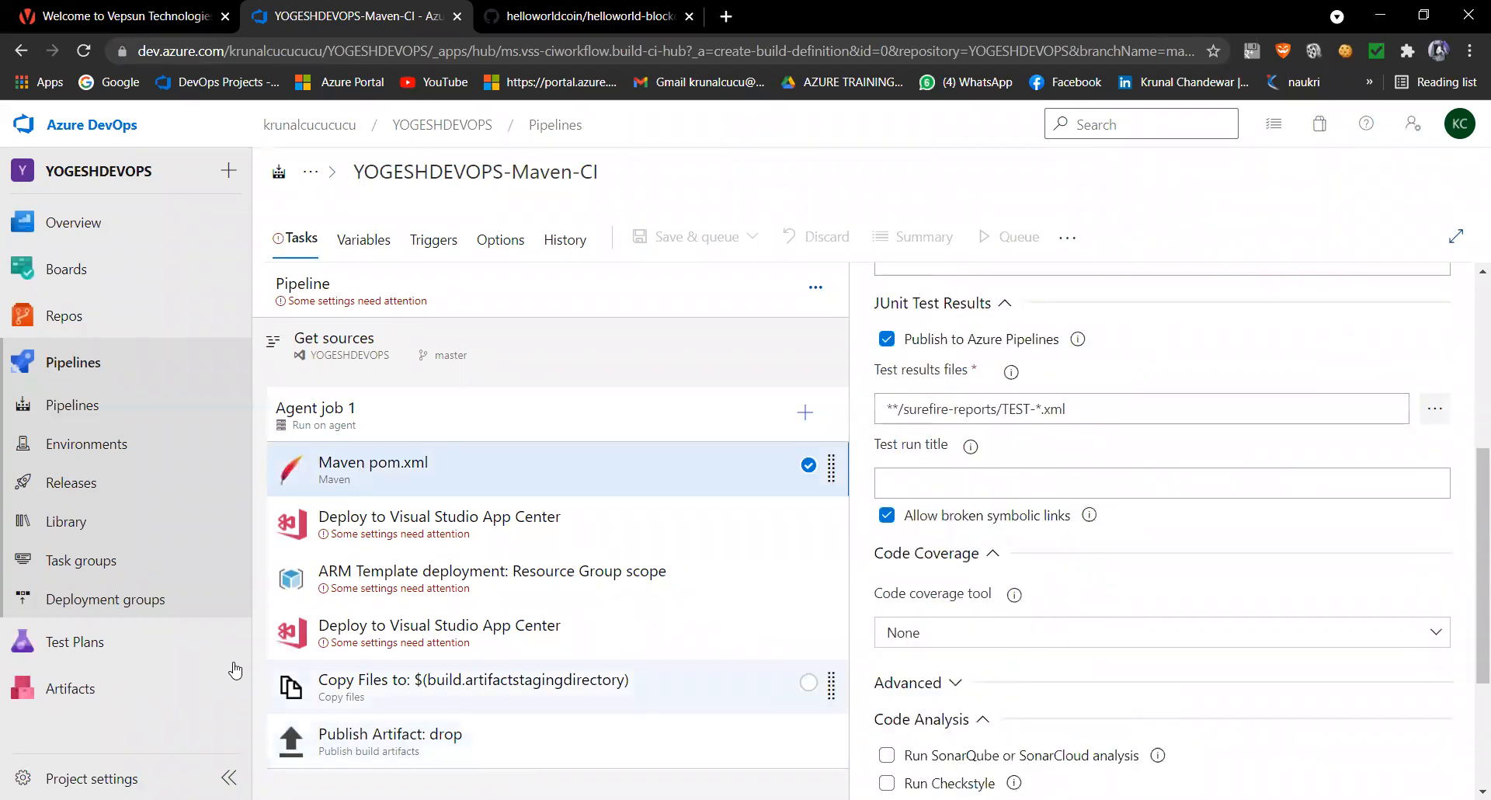
left_click(390, 694)
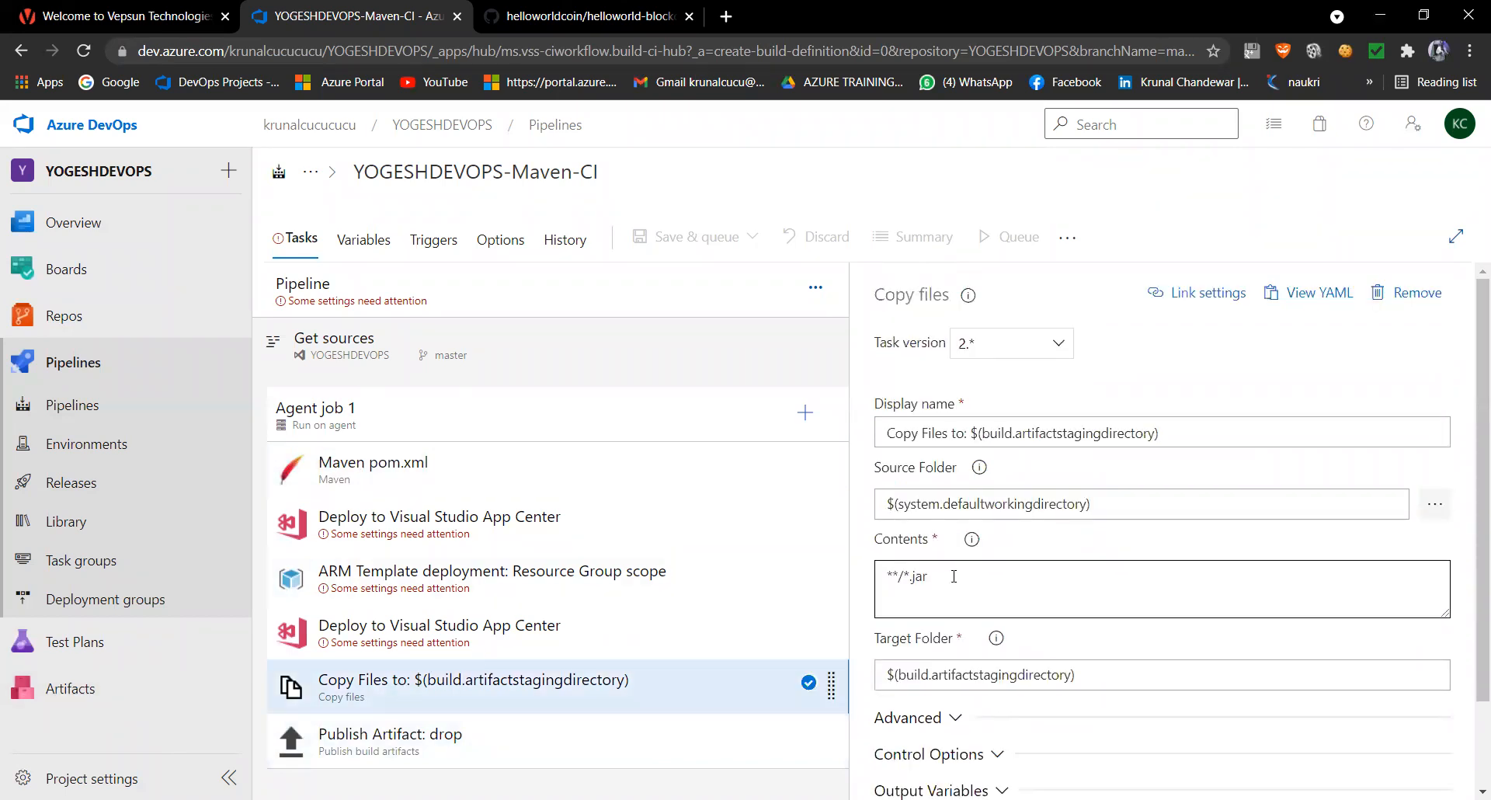
scroll(949, 582, "down", 2)
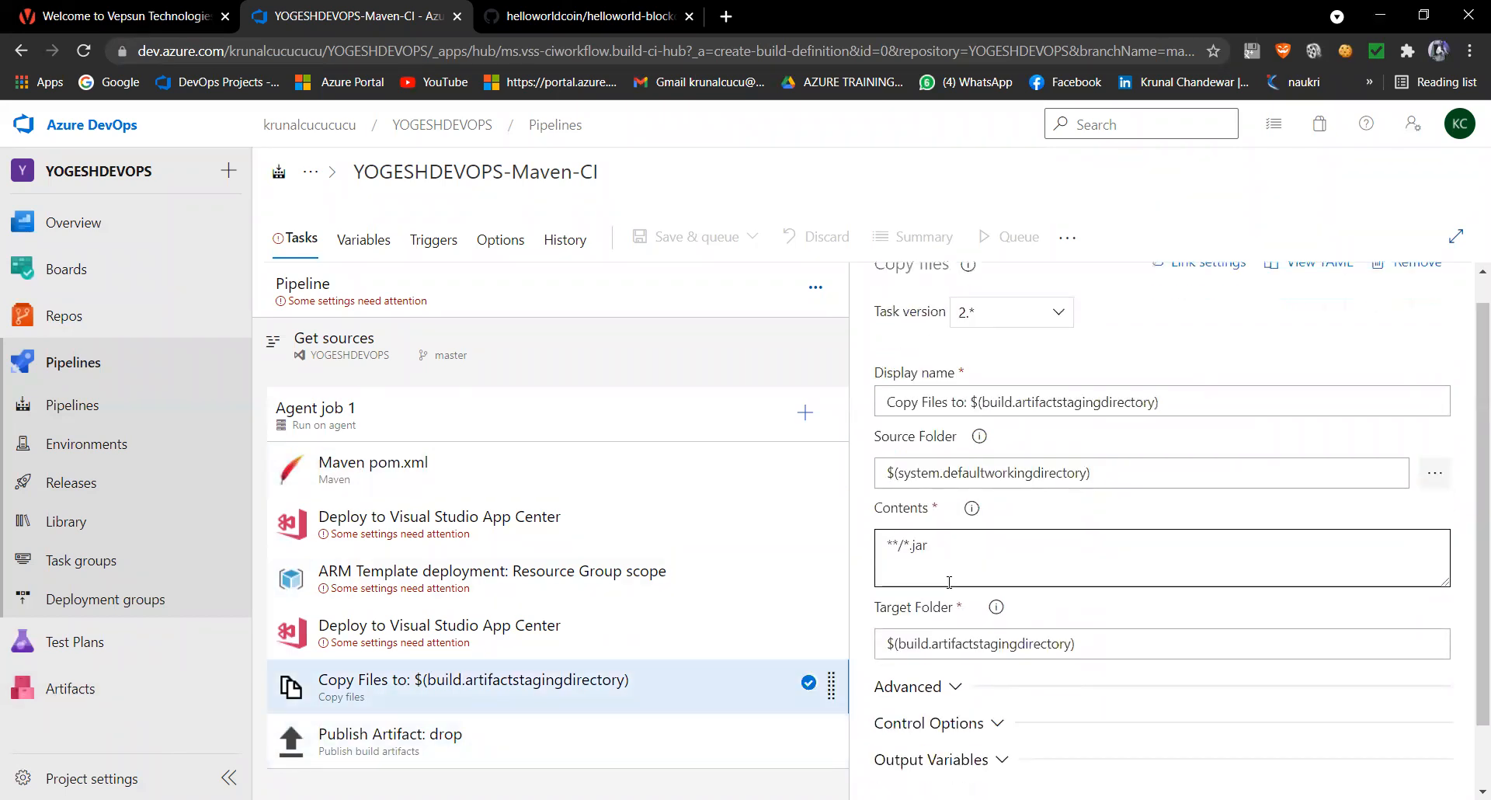
scroll(949, 582, "up", 2)
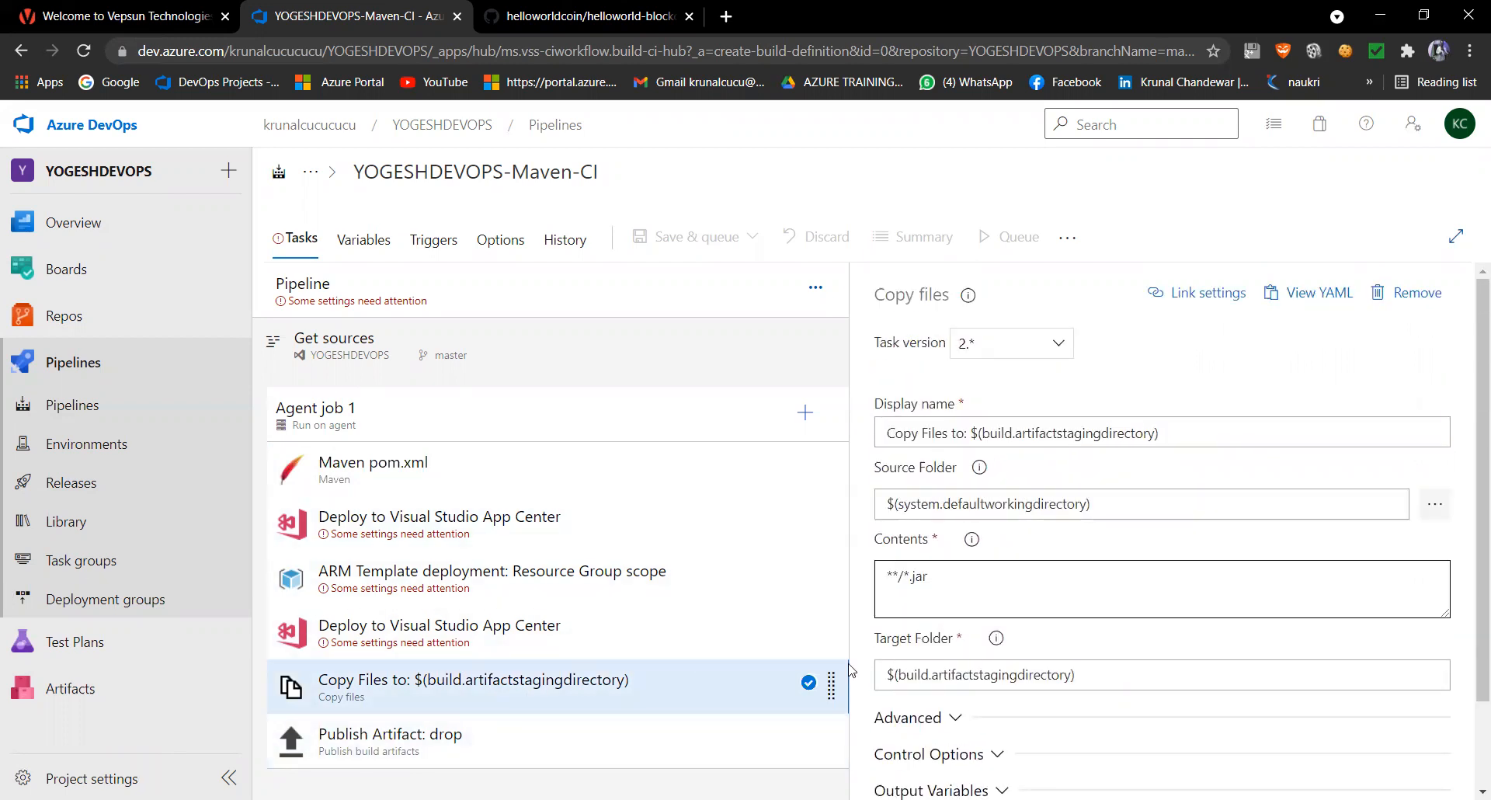
Step: Set the Publish Artifact task's path to publish to helloworld-white-paper.md from the YOGESHDEVOPS repository
left_click(376, 747)
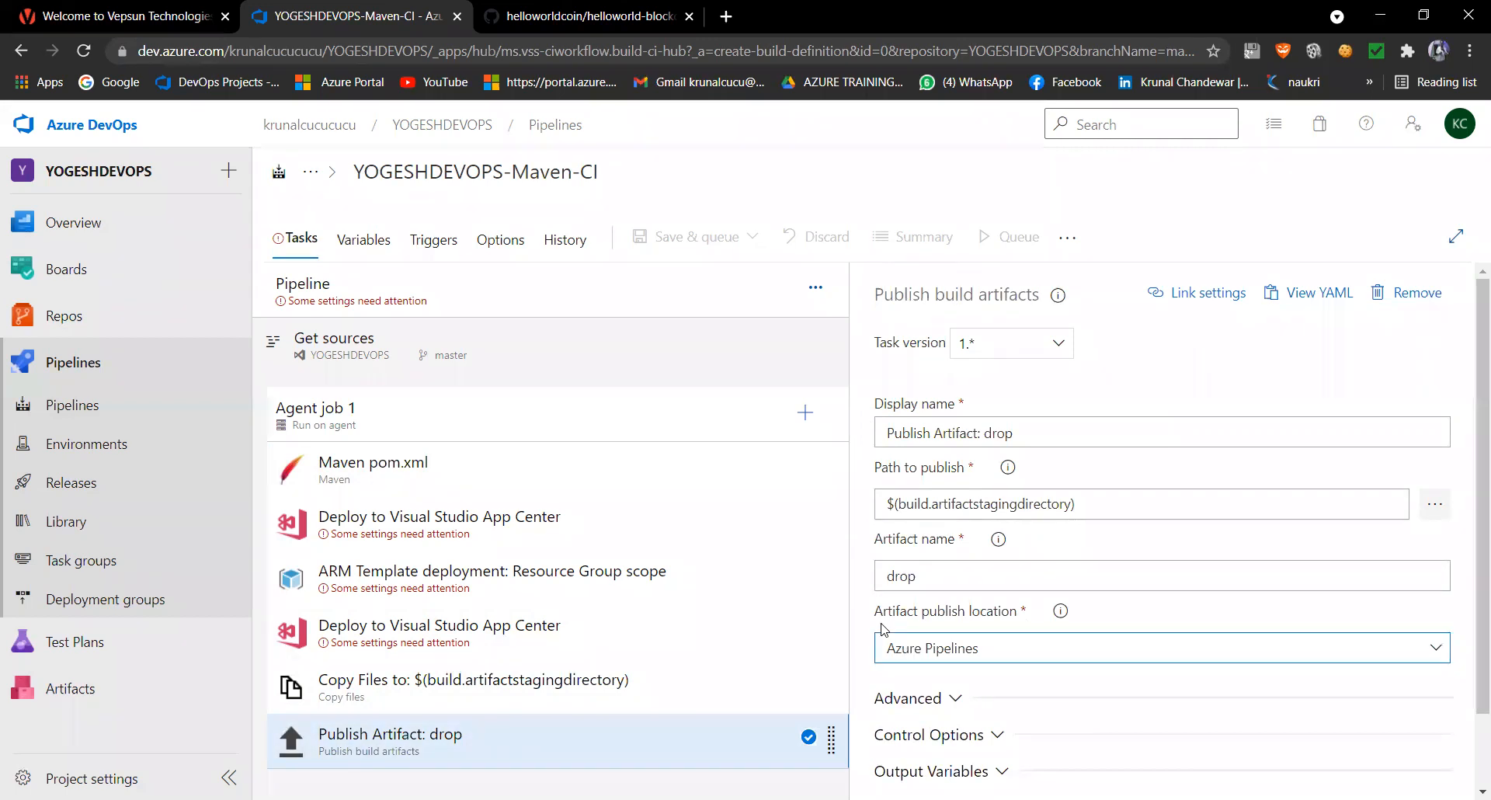
scroll(917, 629, "down", 1)
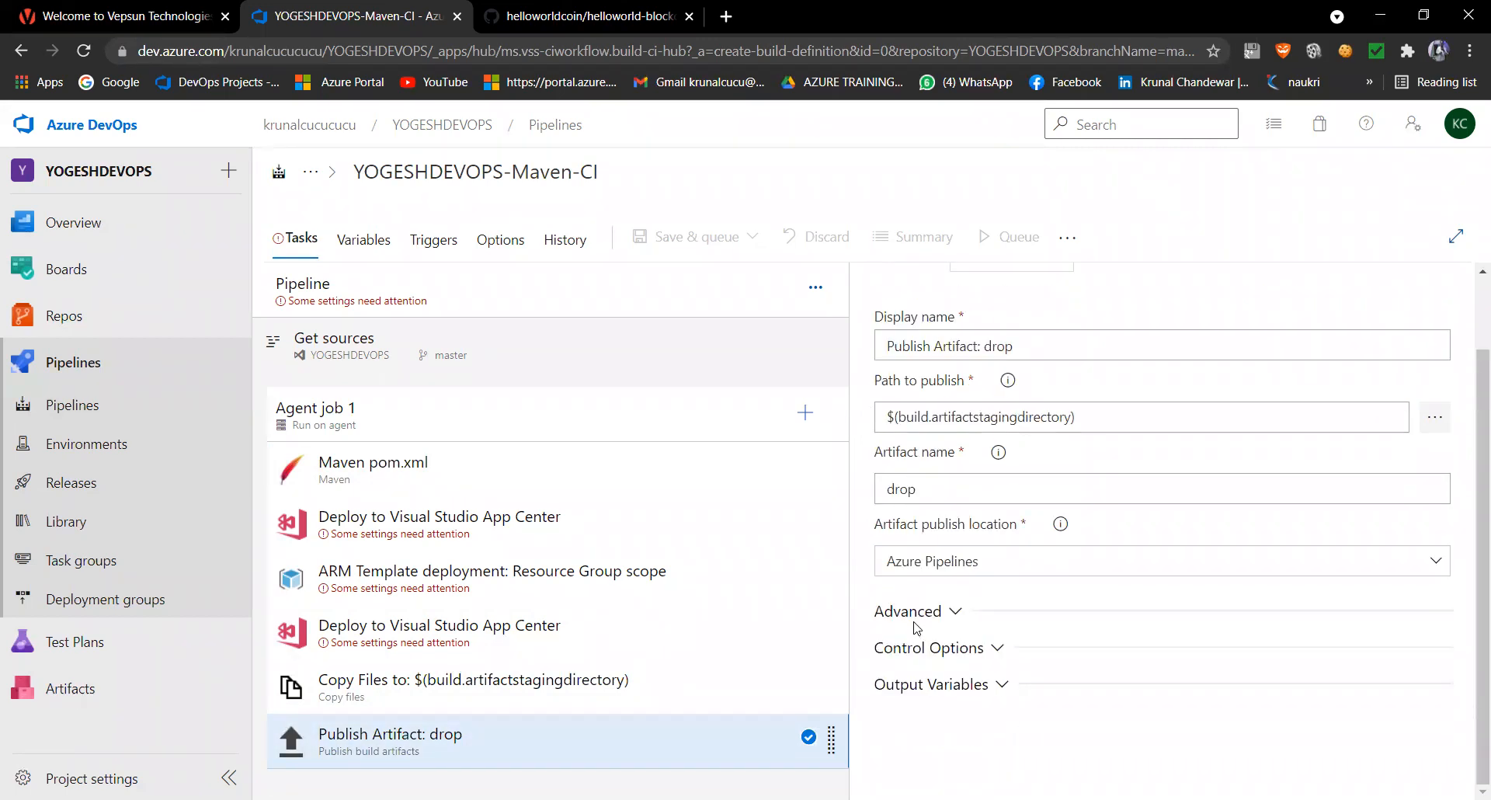
scroll(917, 629, "up", 1)
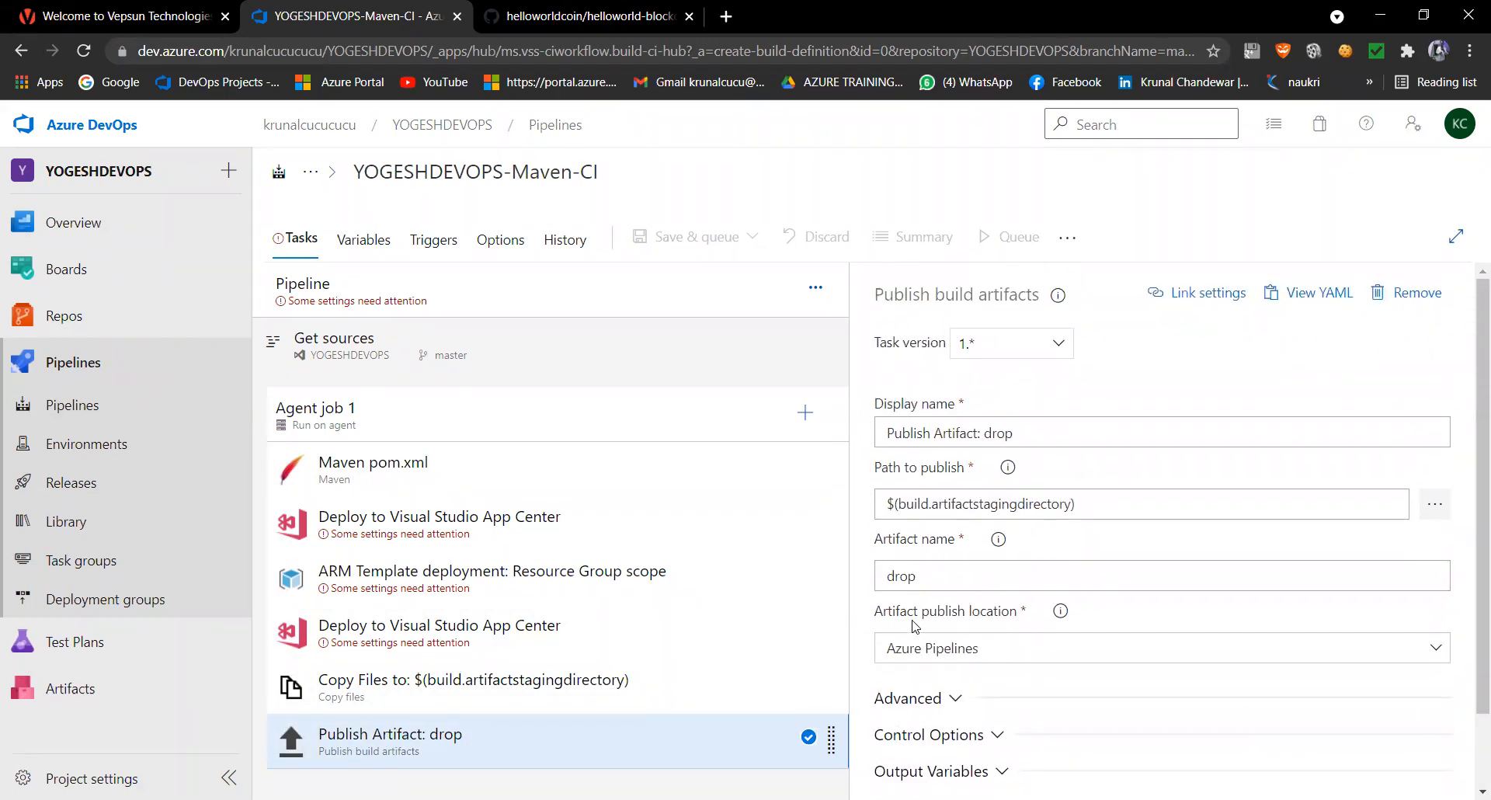
left_click(1437, 507)
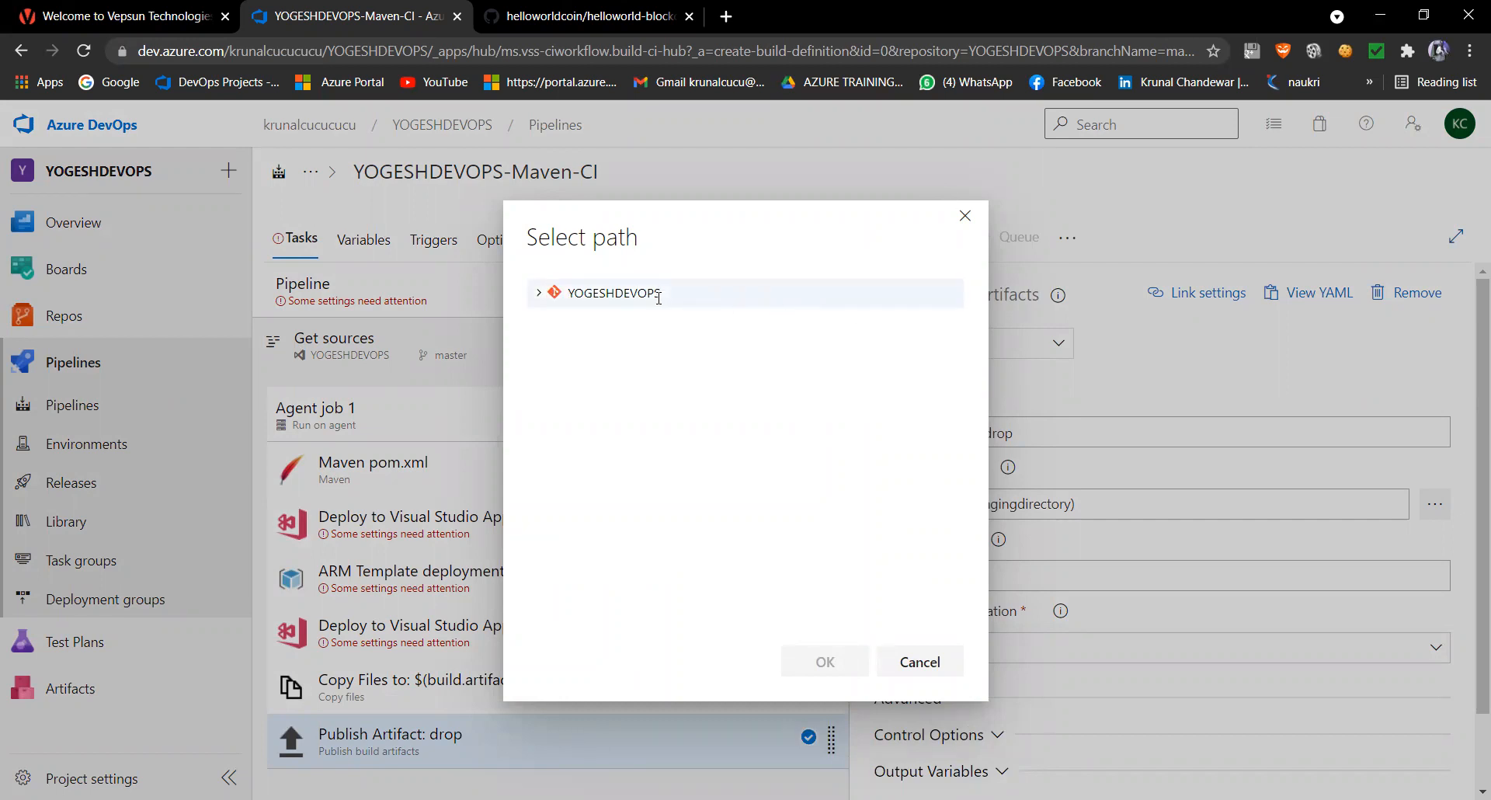
double_click(580, 291)
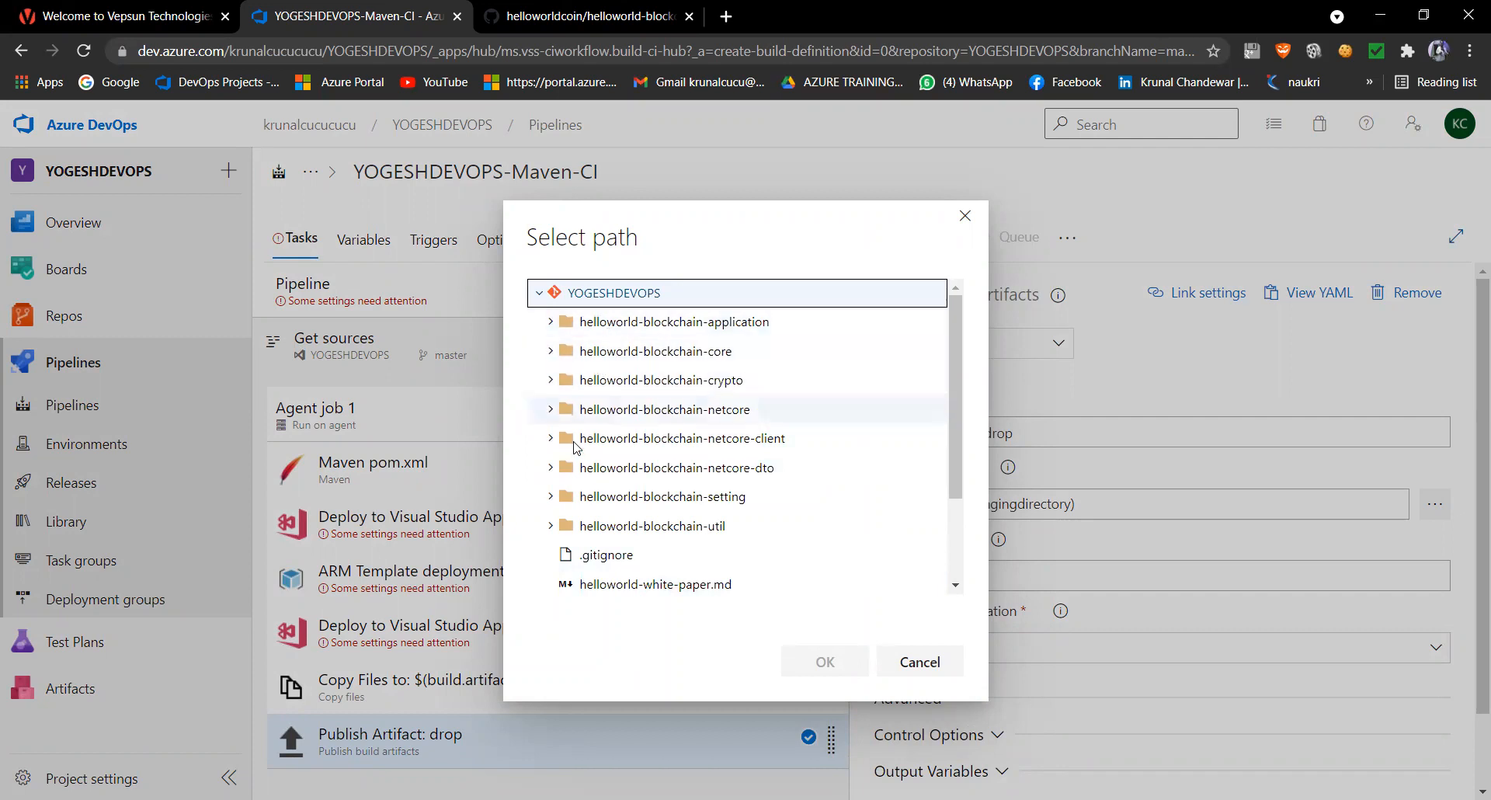
left_click(636, 591)
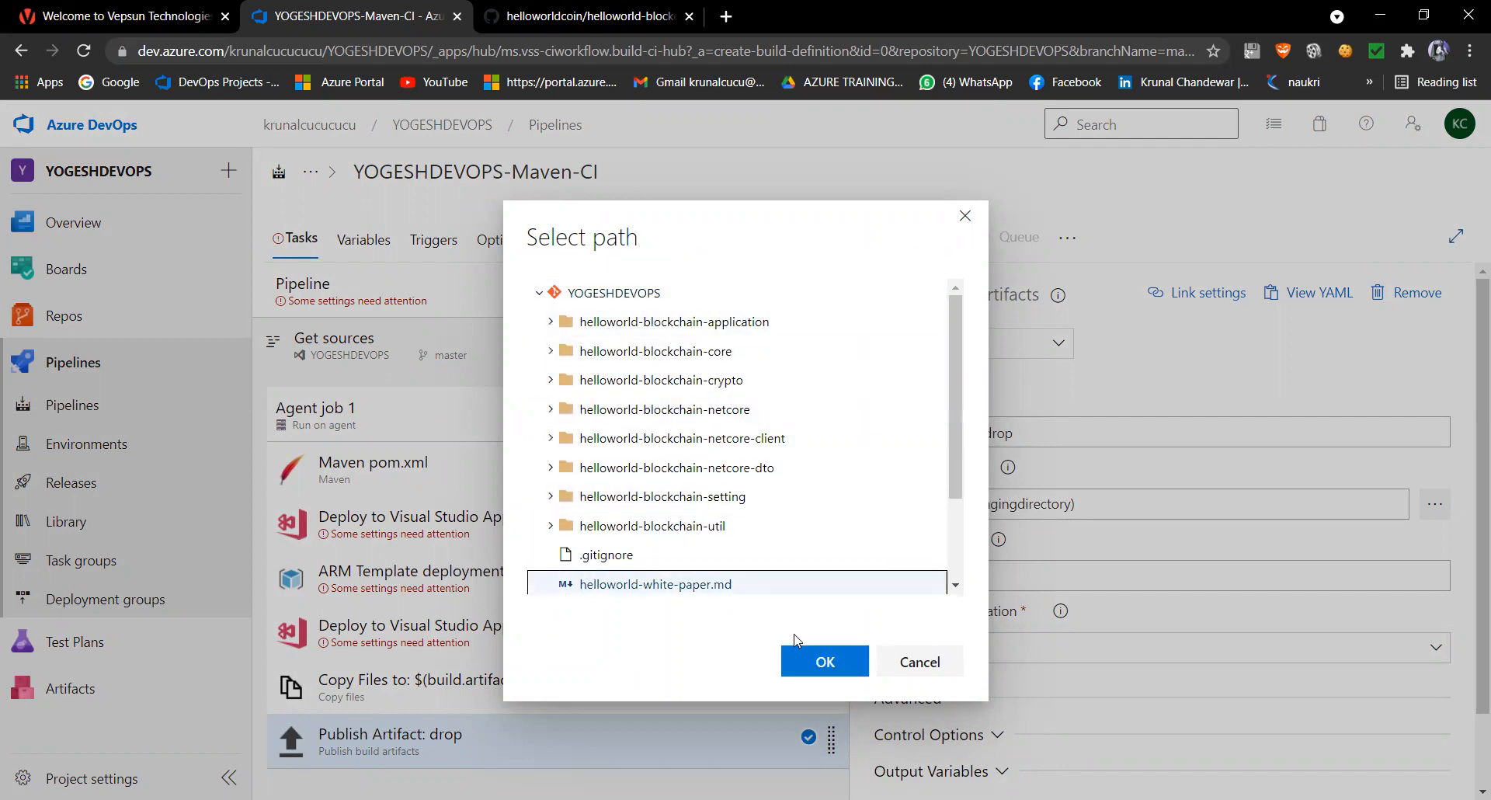
left_click(806, 661)
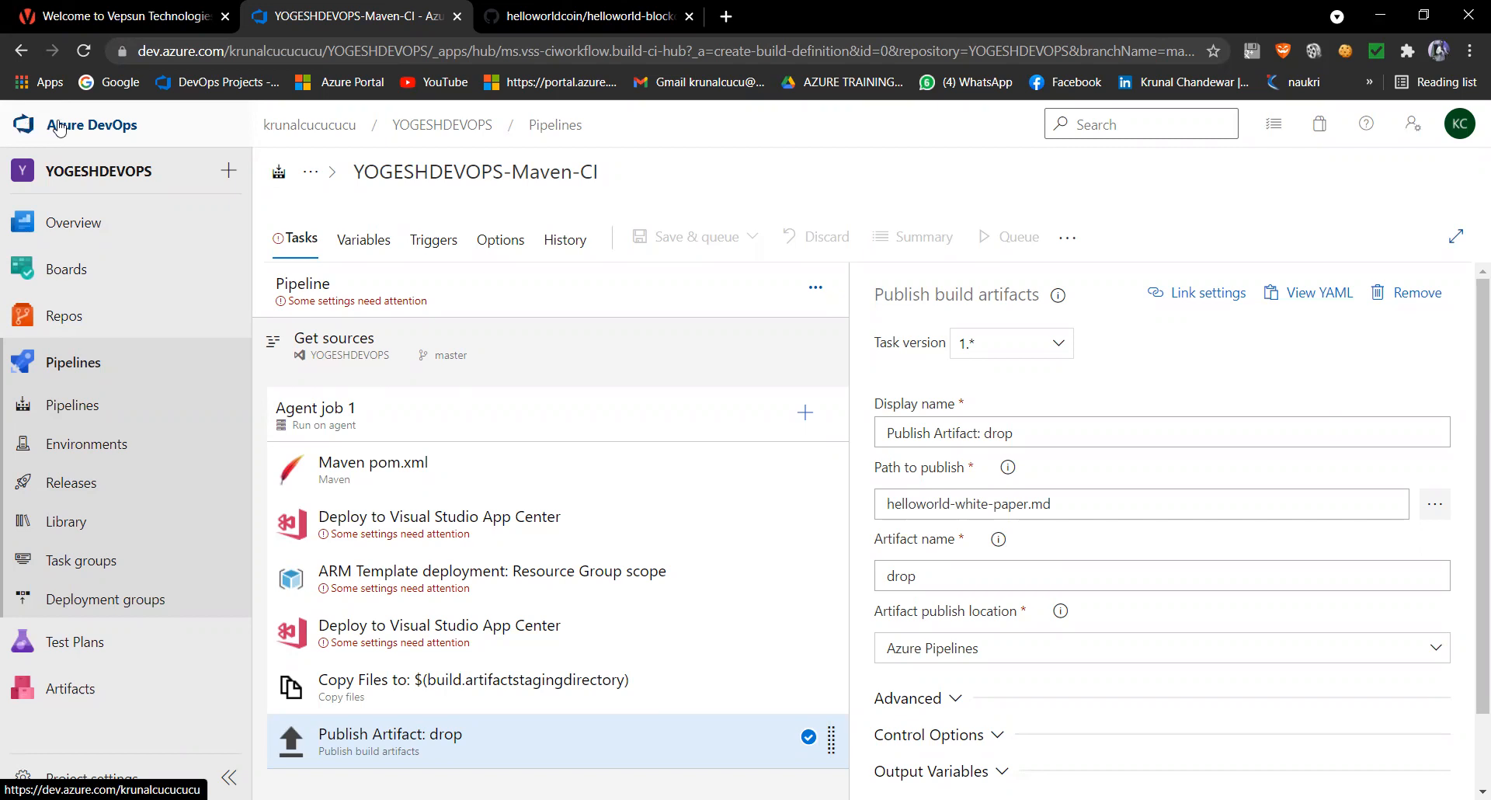
Step: Leave the pipeline editor for the organization's projects page, discarding the unsaved changes
left_click(26, 126)
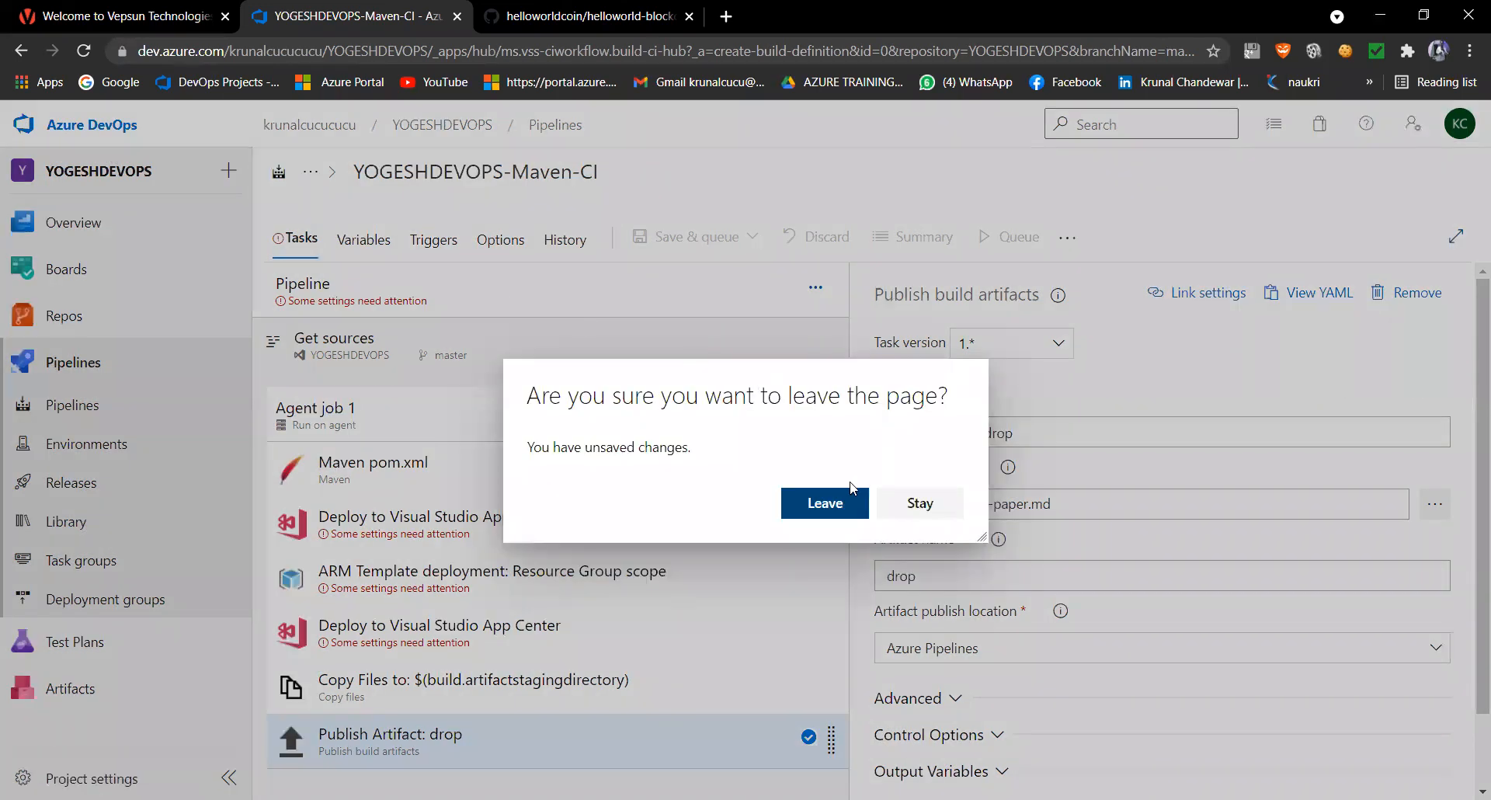
left_click(786, 505)
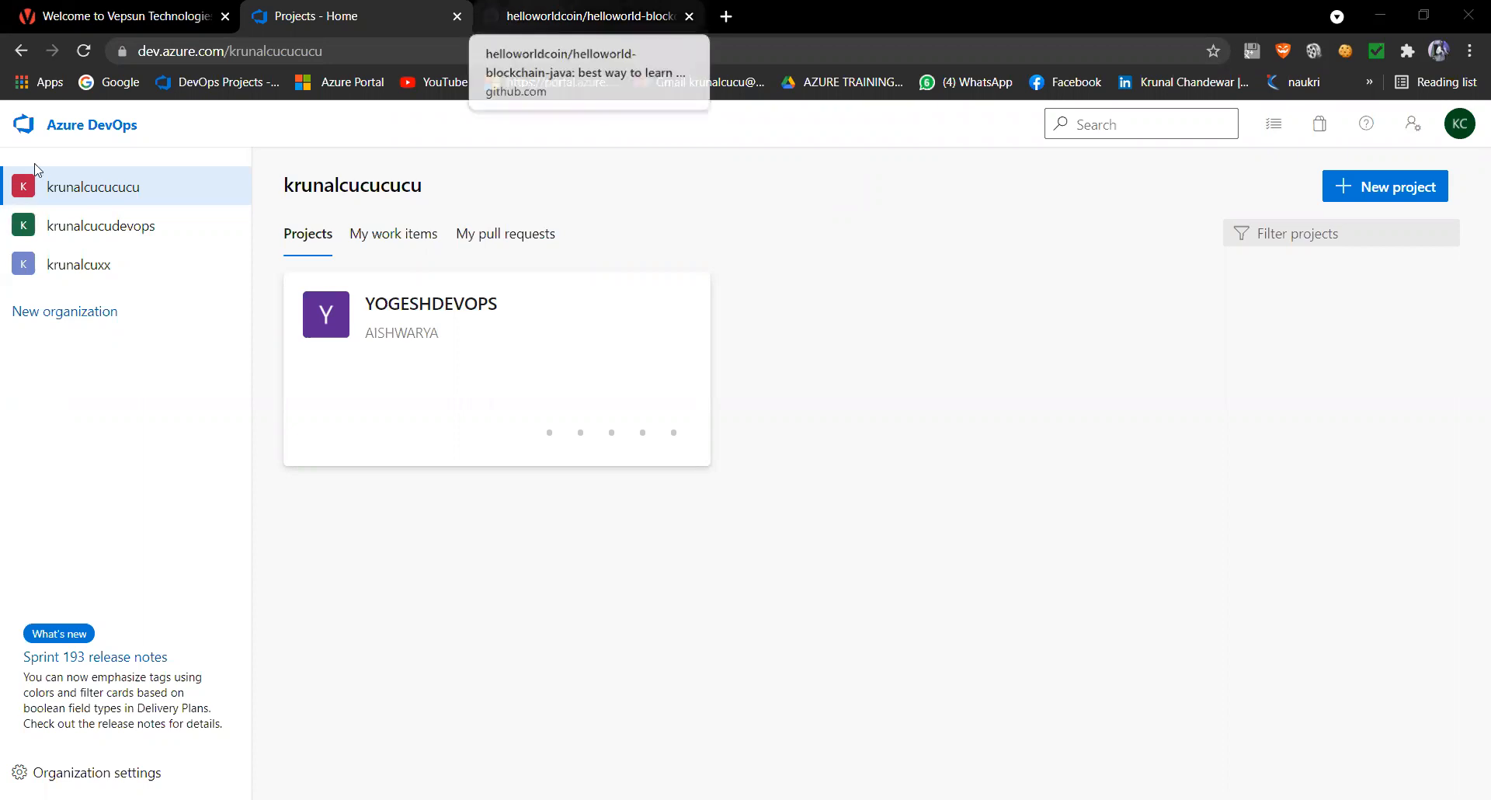
Step: Switch to Google, search for "azure devops" and open the Azure DevOps Services product page
left_click(510, 14)
left_click(123, 82)
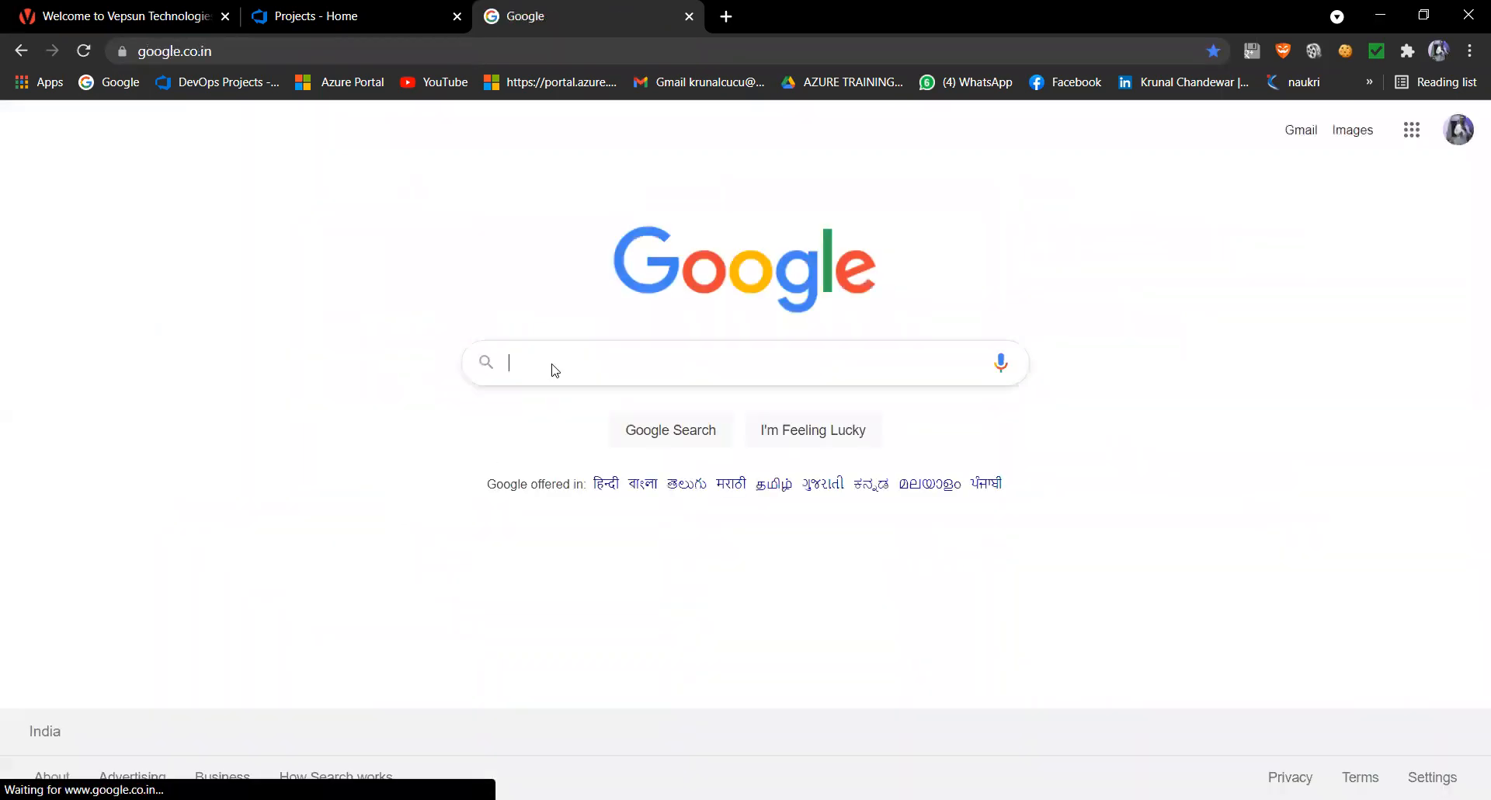
type("dev")
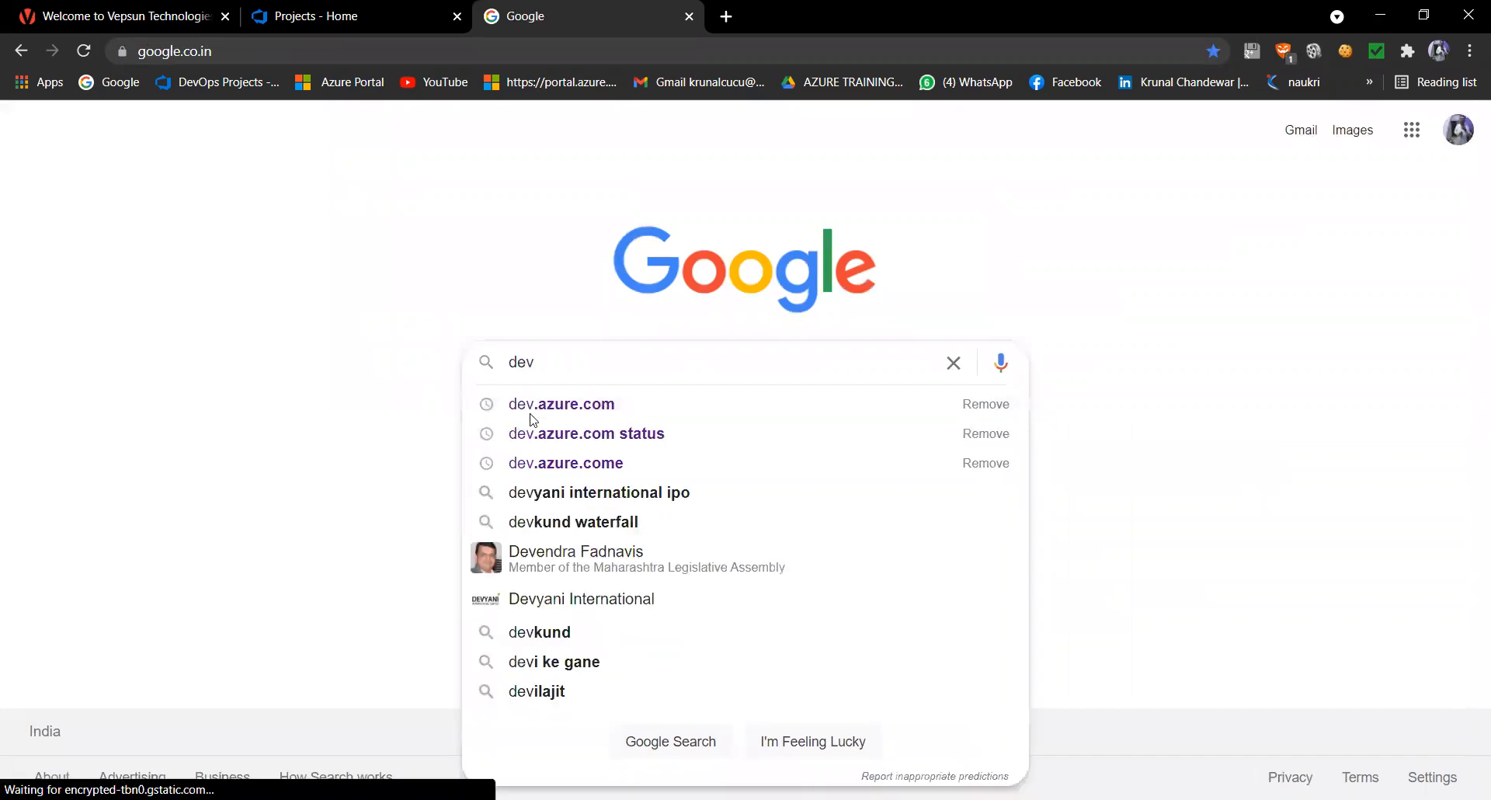
key("BackSpace")
key("BackSpace")
key("BackSpace")
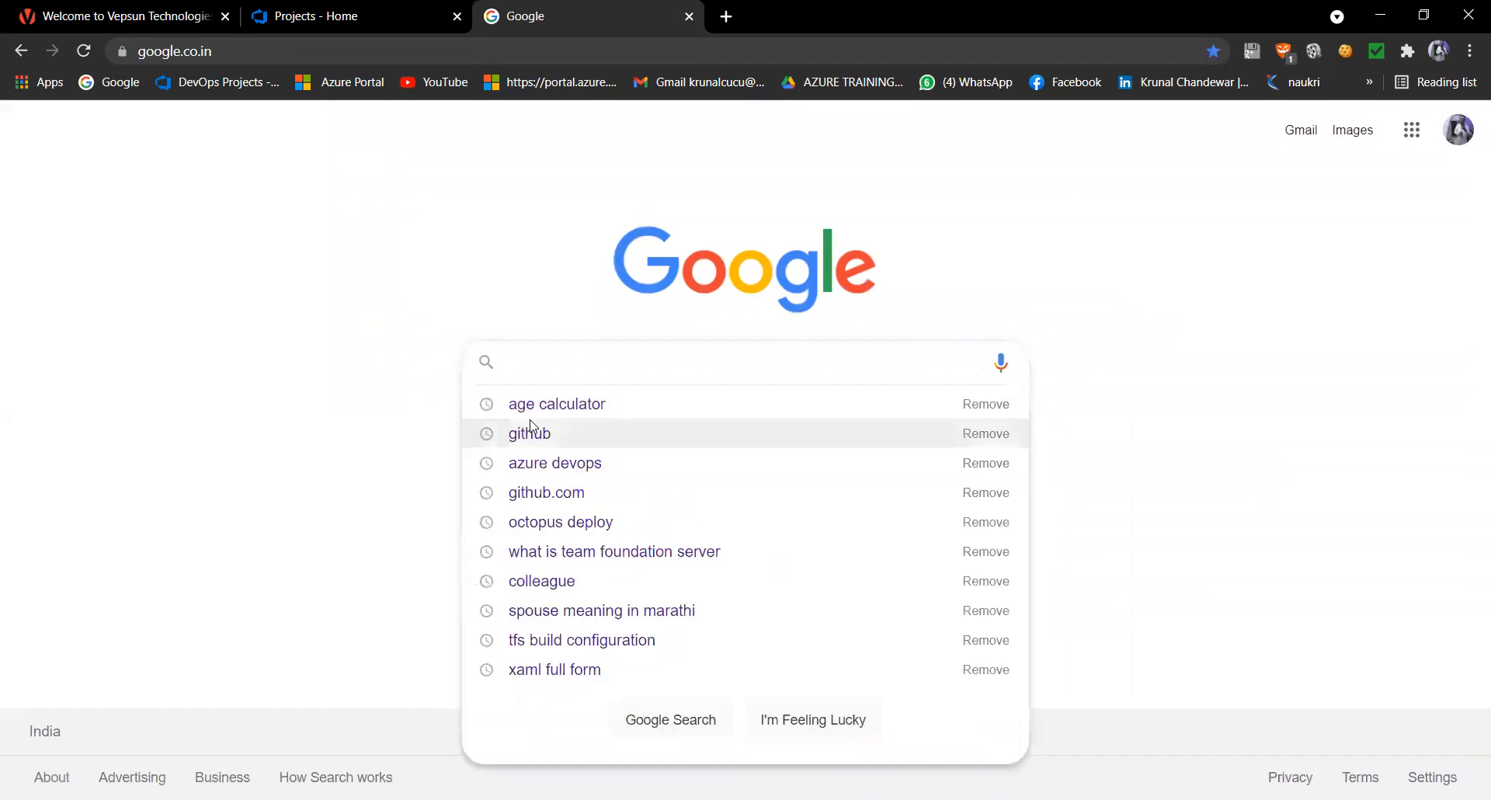
type("azure ")
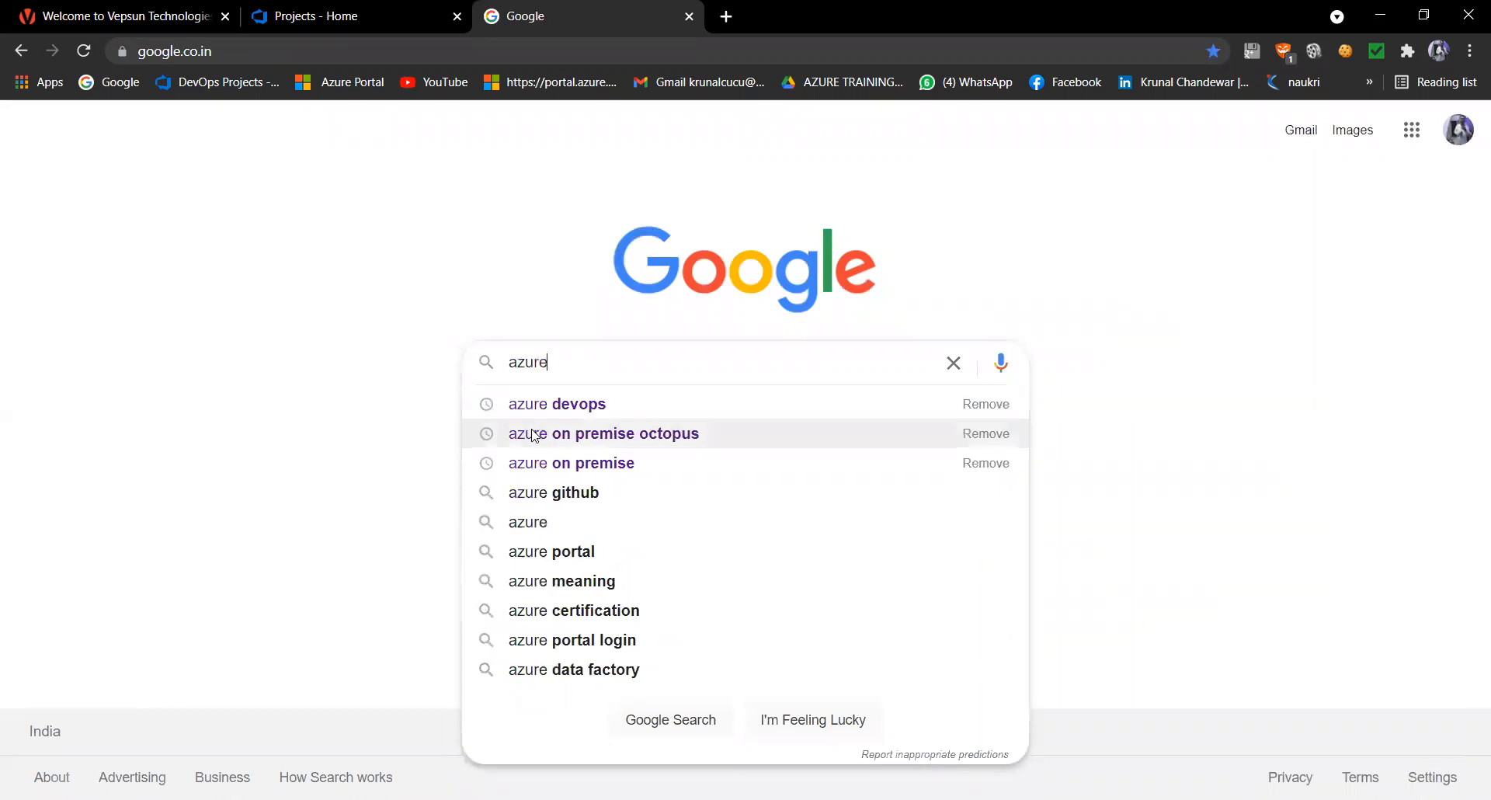
type("dev")
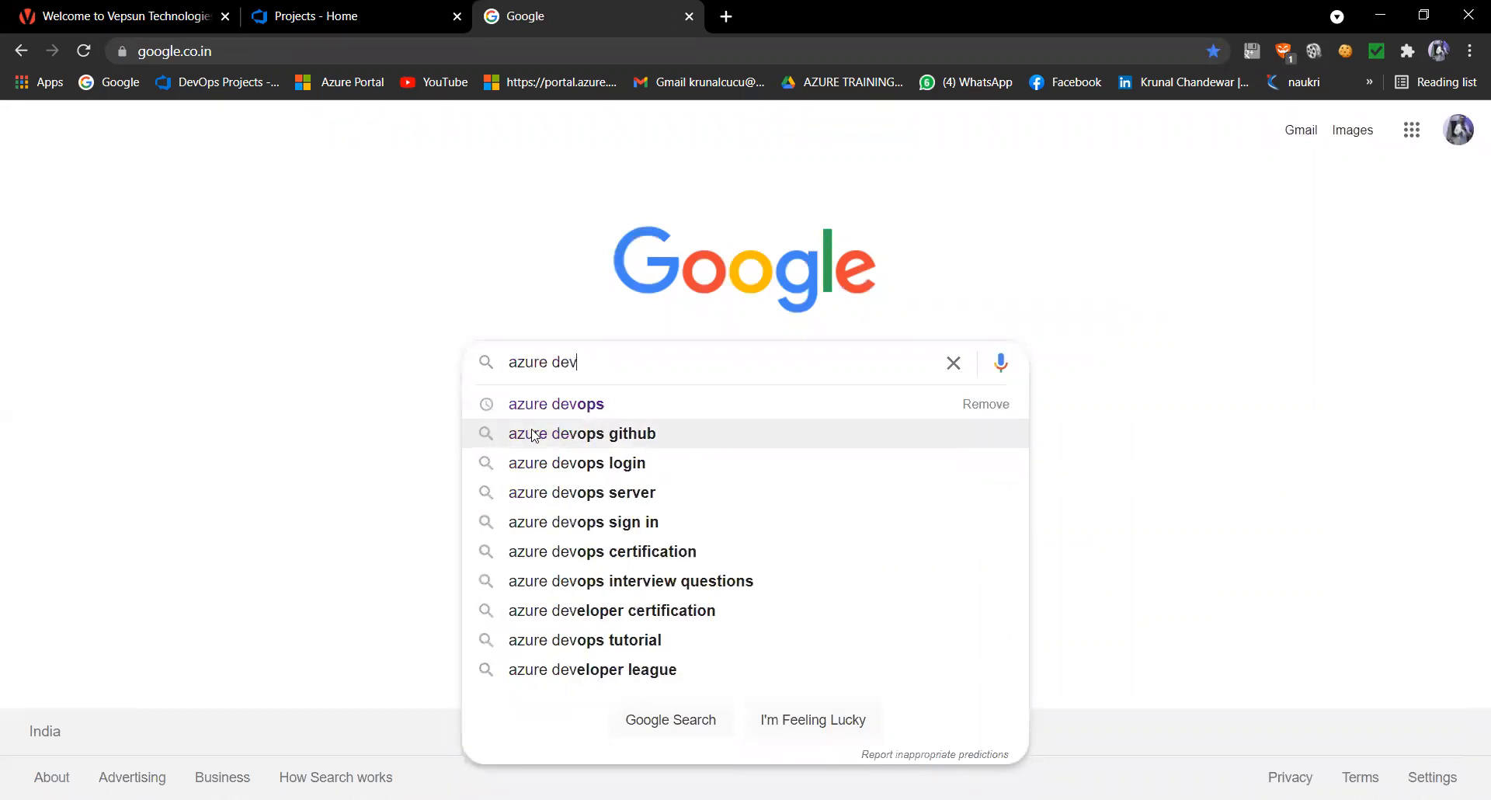
type("ops")
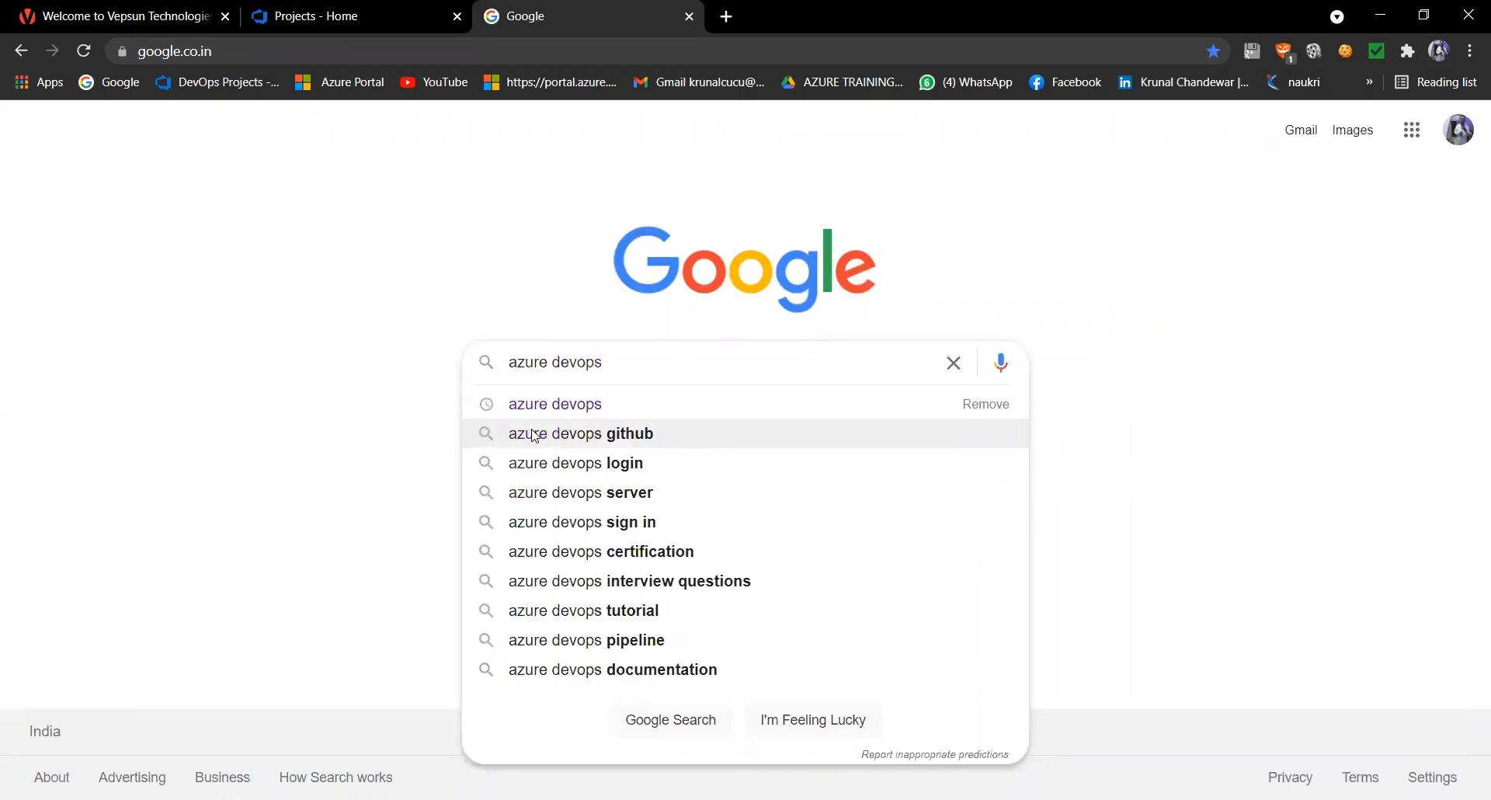
key("Return")
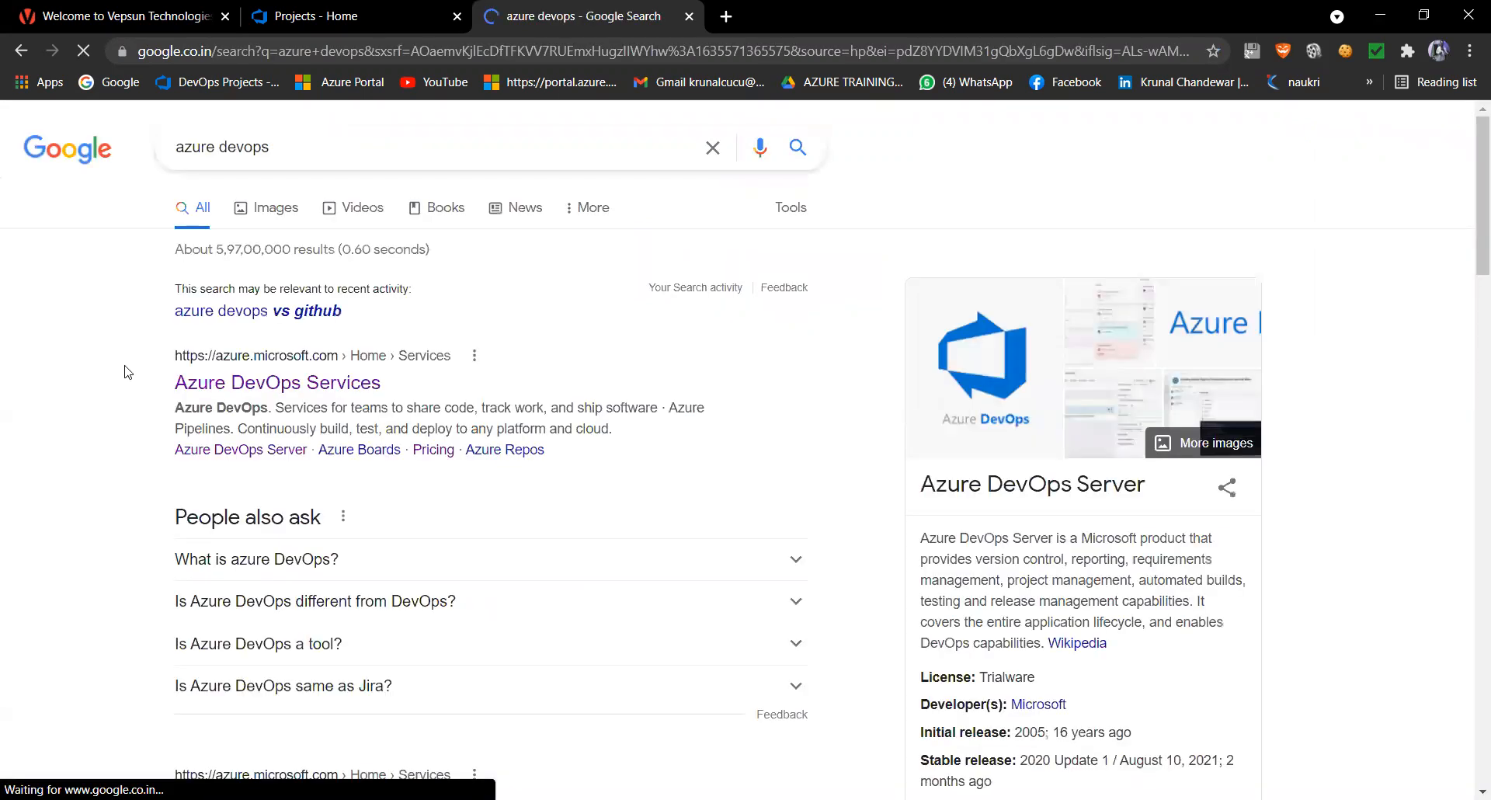
left_click(312, 387)
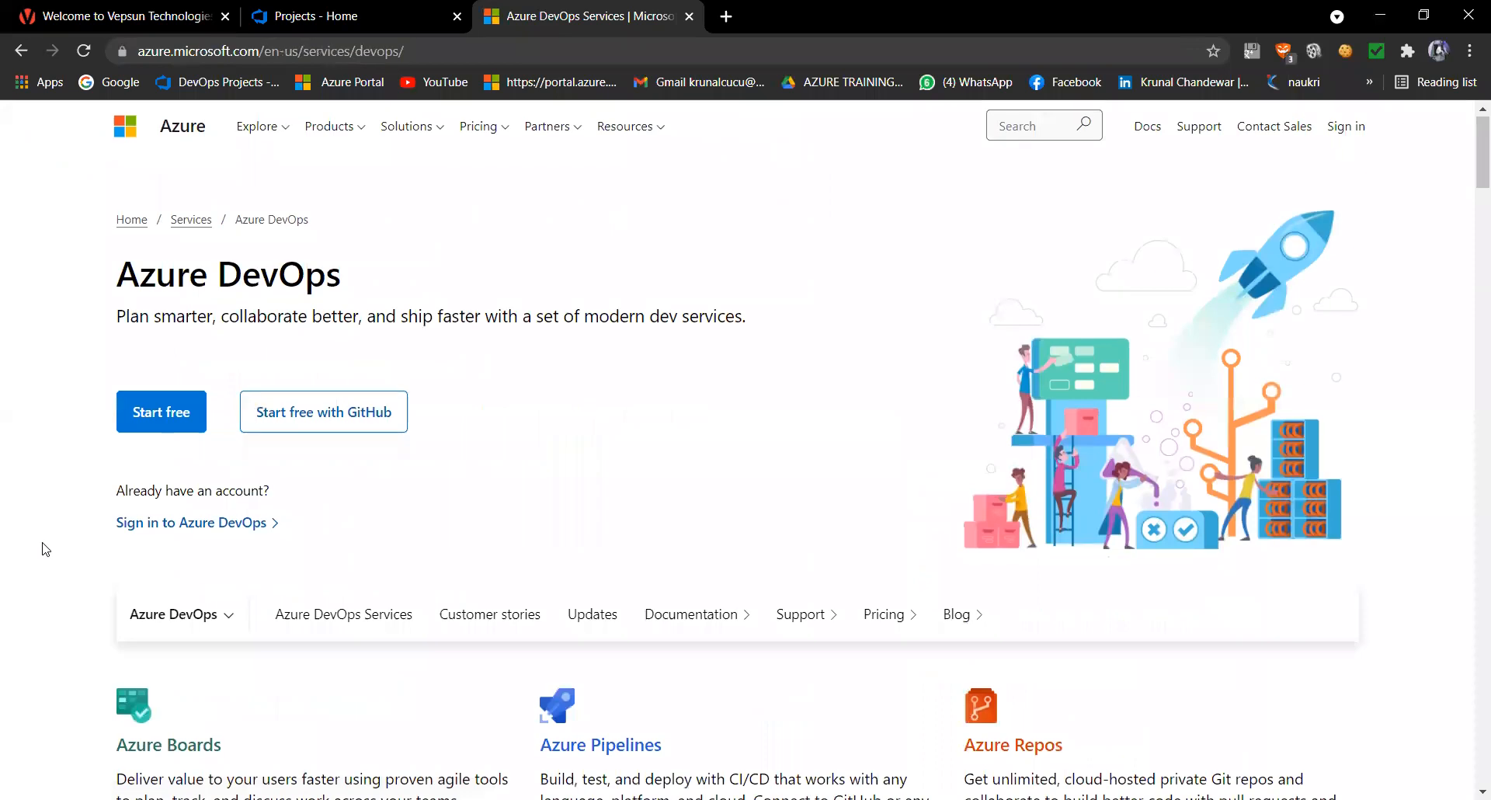
Step: Look over the Azure DevOps product page and open its pricing details
scroll(45, 547, "down", 2)
scroll(46, 547, "down", 3)
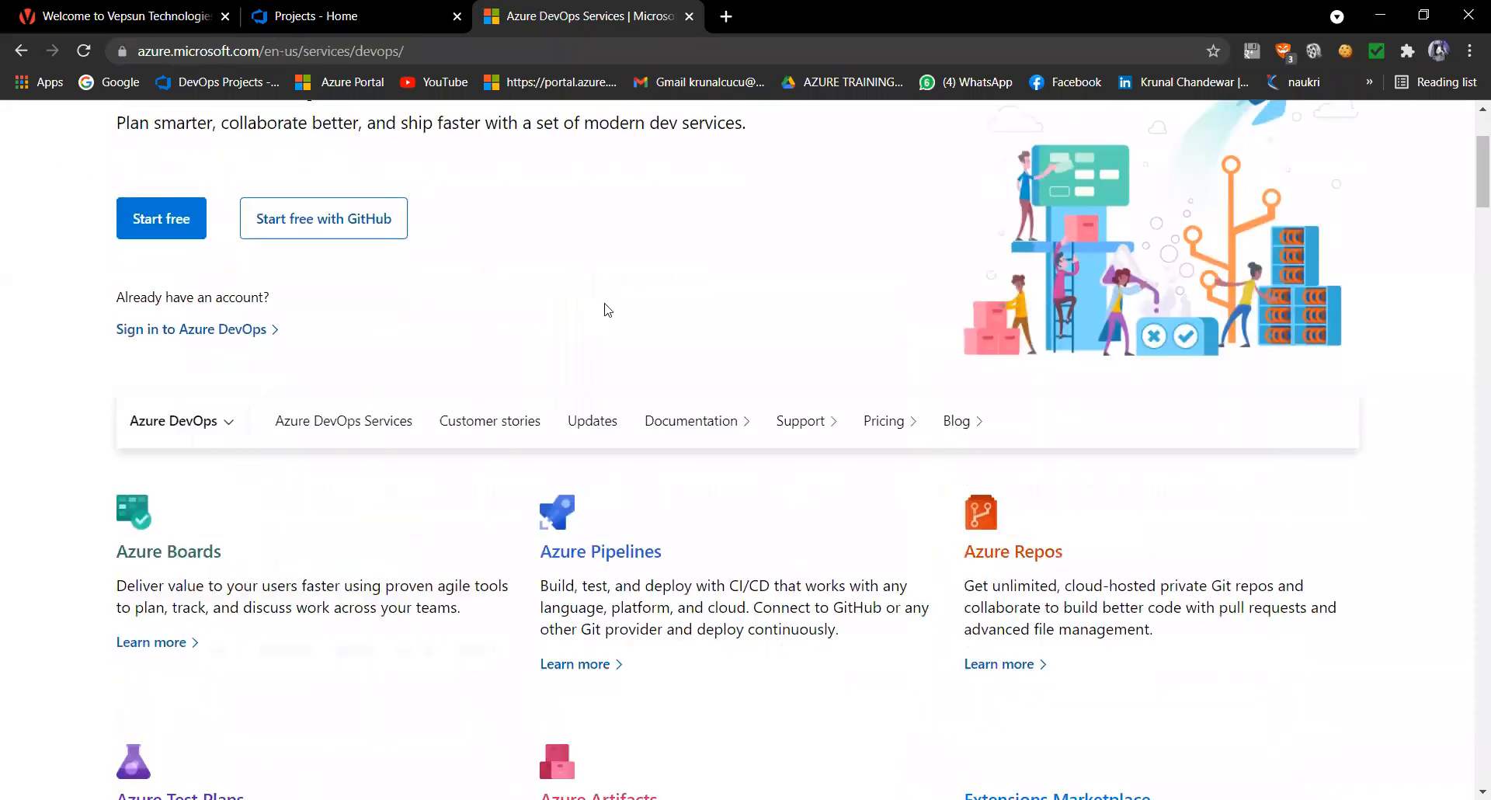
left_click(893, 421)
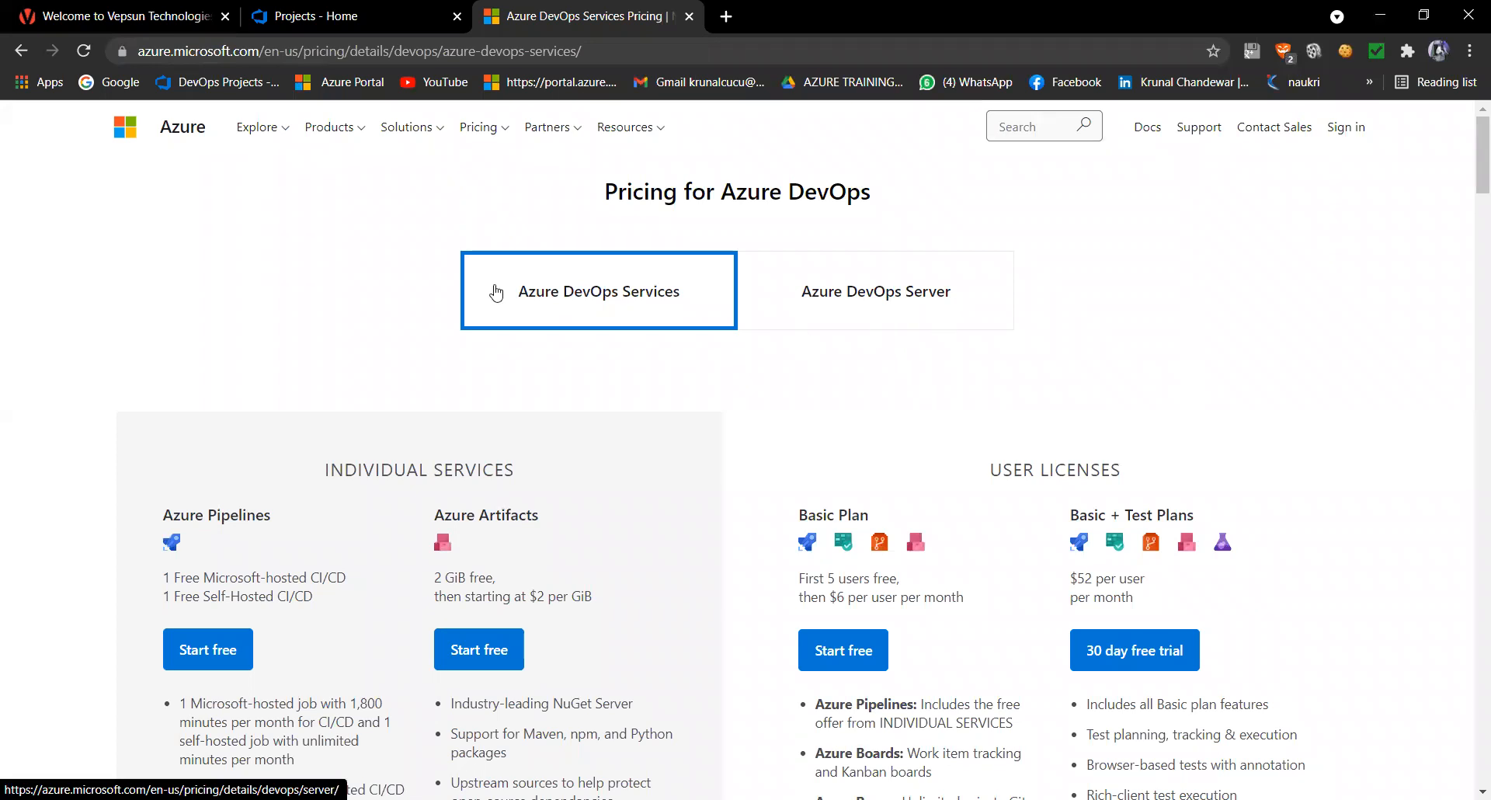
Step: Switch back to Azure DevOps and reload the organization's projects overview
left_click(314, 17)
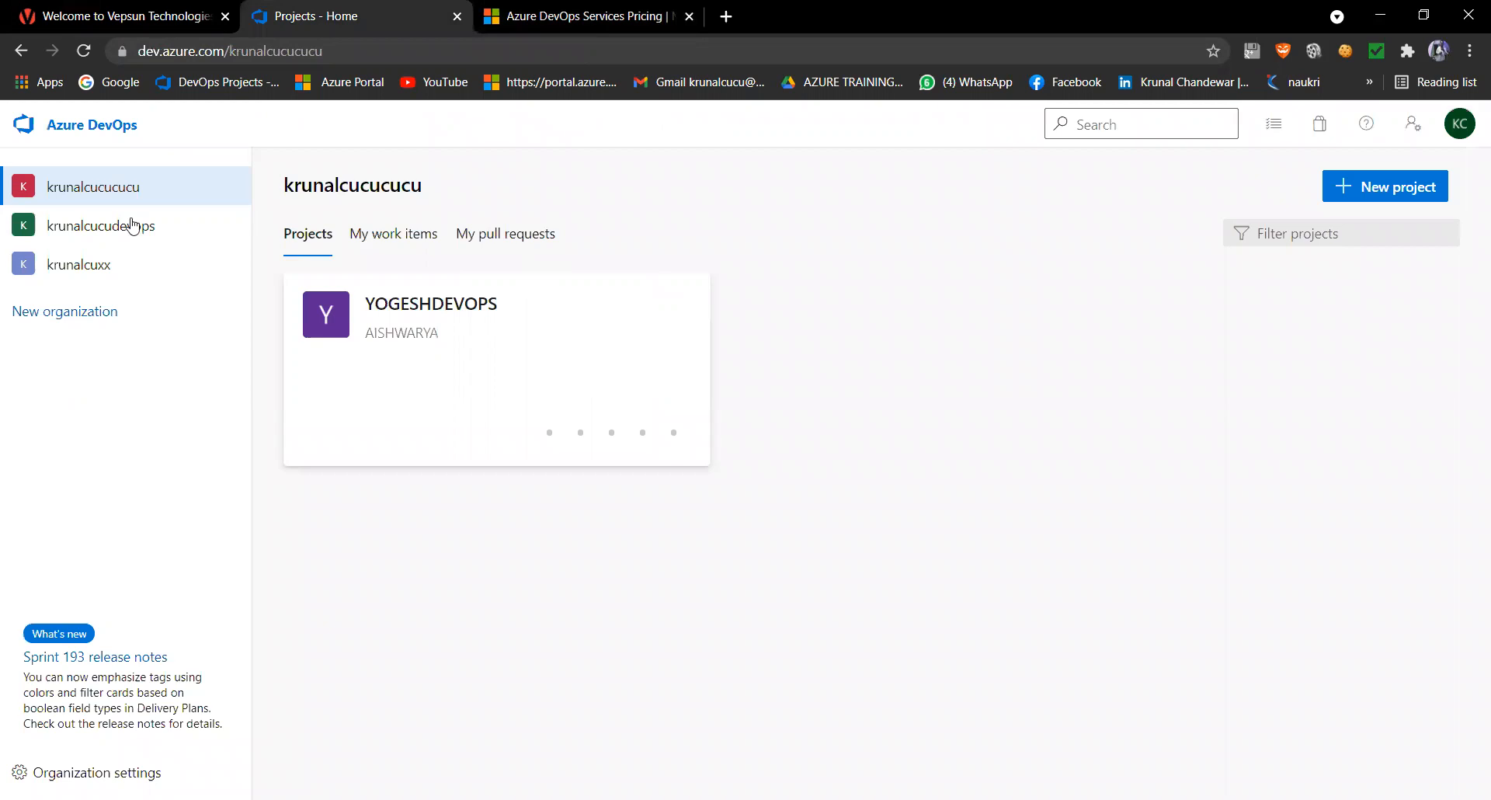
left_click(97, 127)
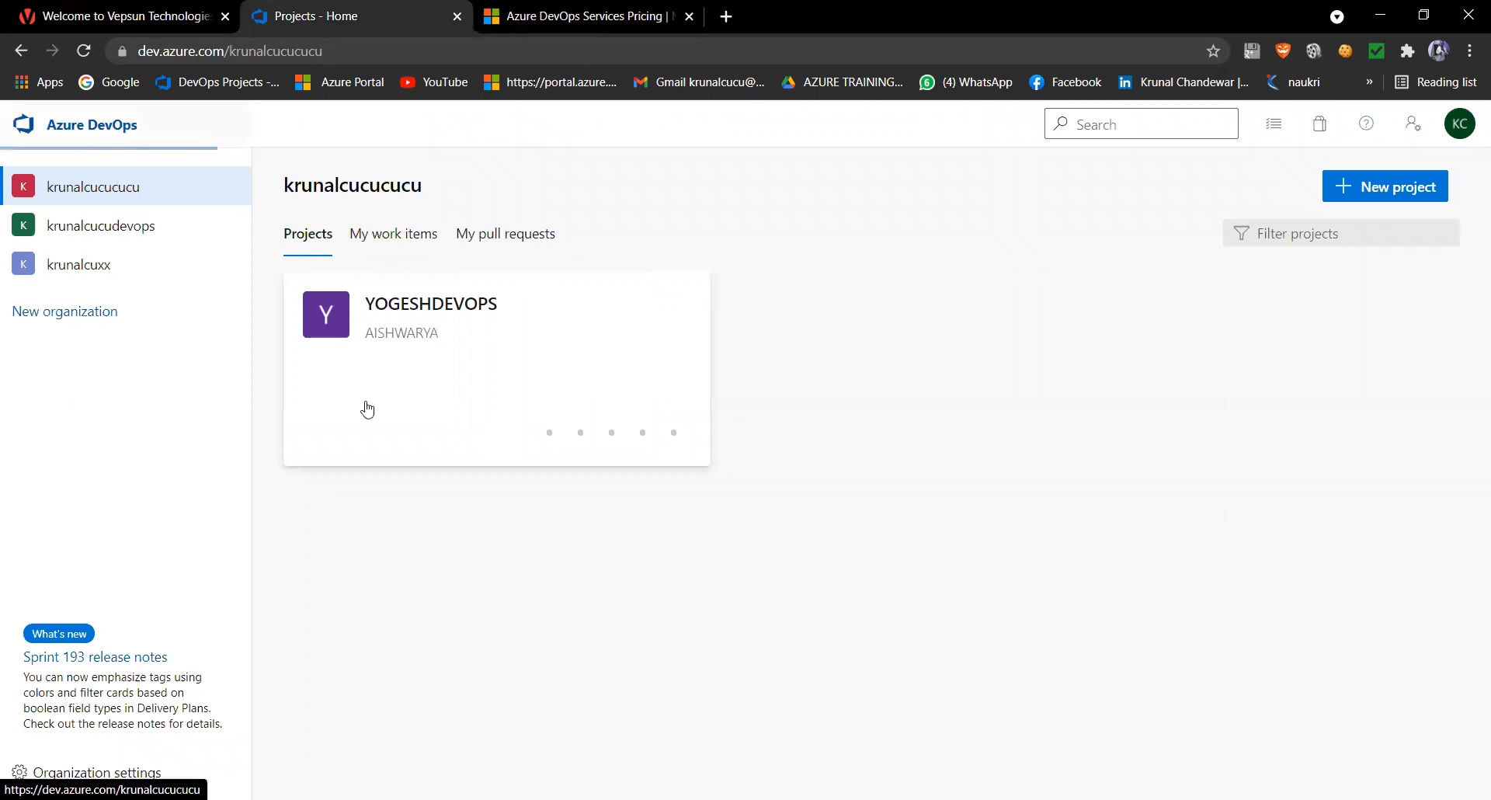
Step: Return to the Azure DevOps pricing page and compare the pricing details for Azure DevOps Services and Azure DevOps Server
left_click(523, 18)
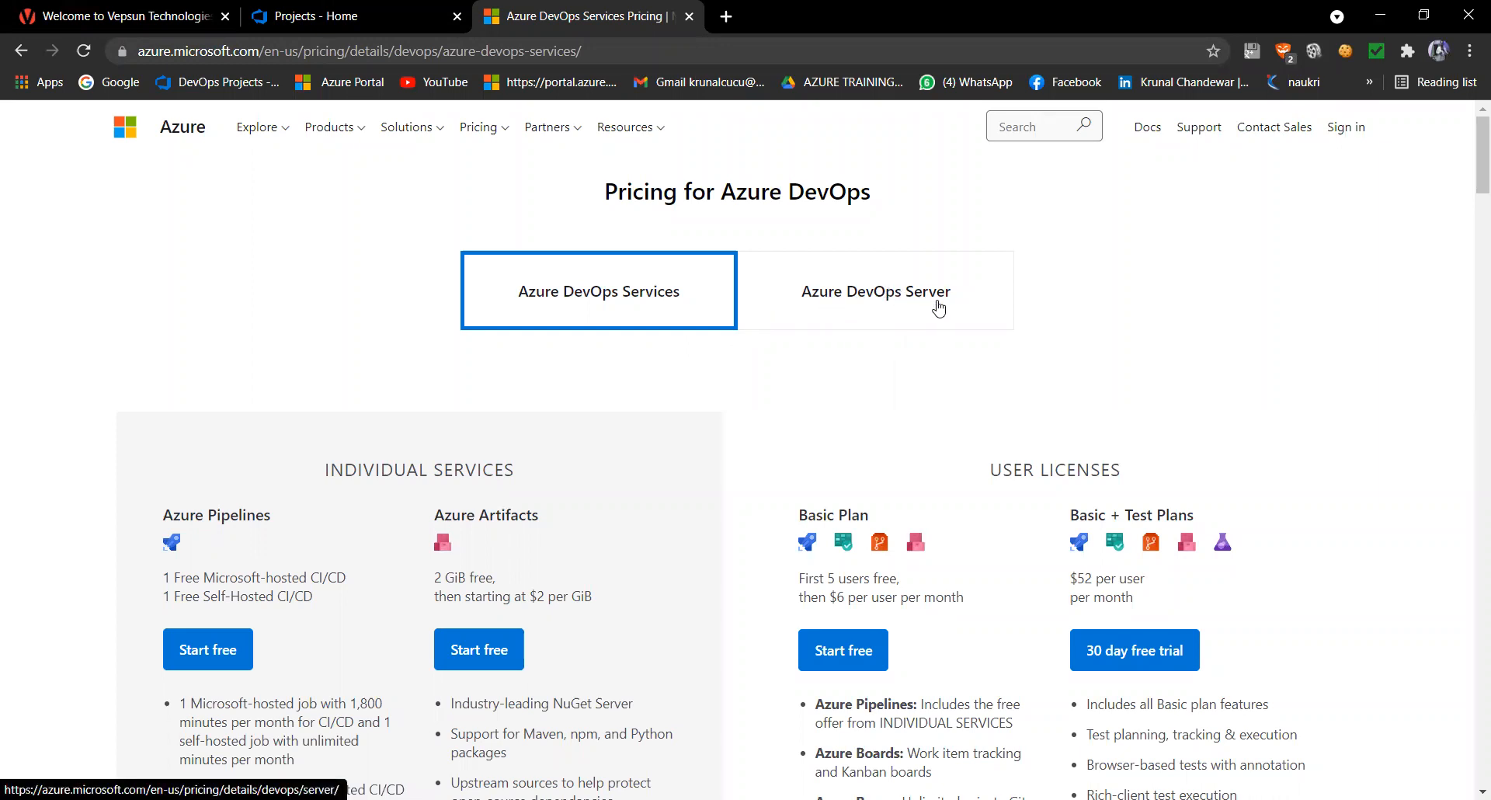
left_click(897, 293)
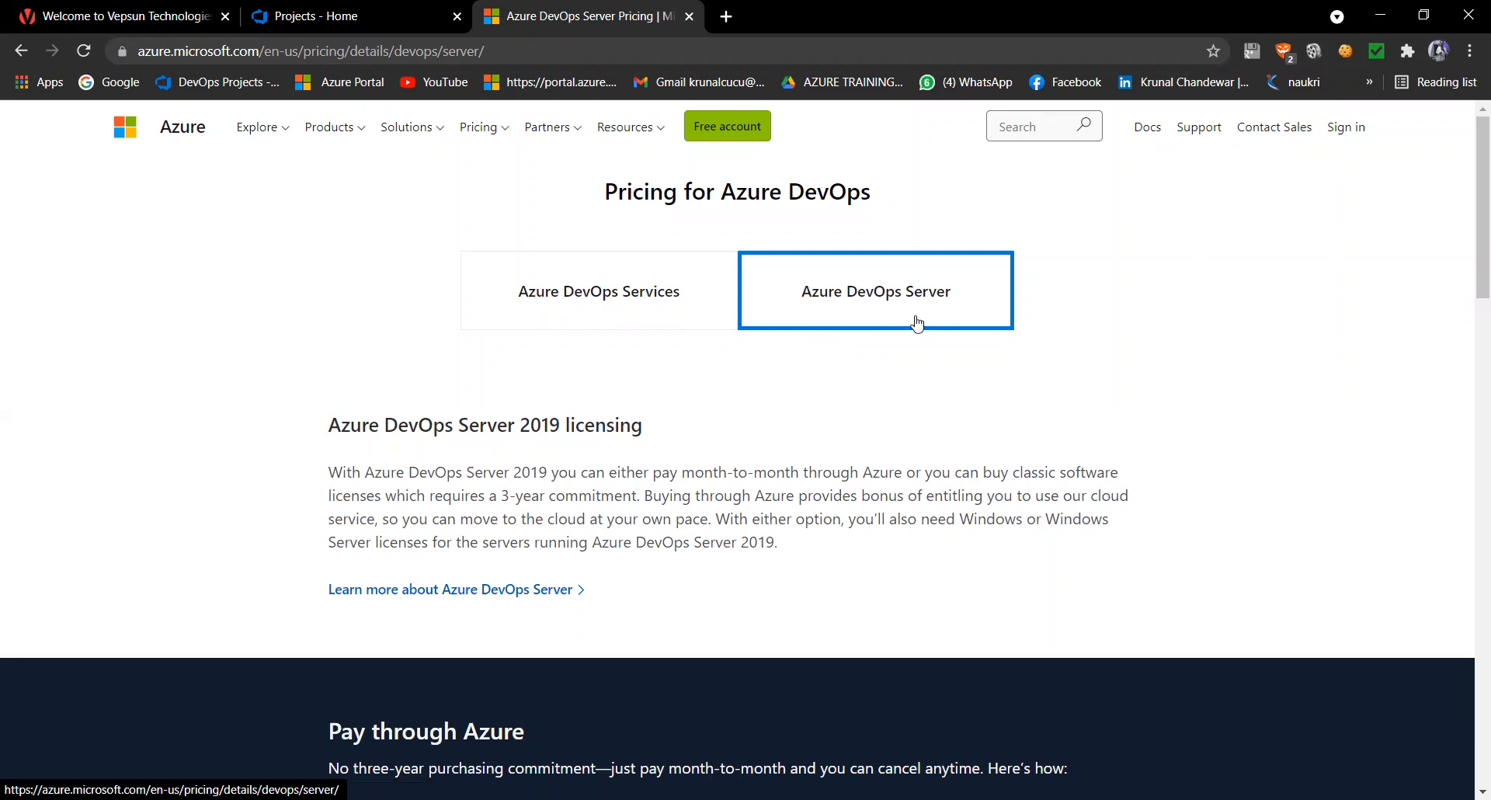
left_click(591, 299)
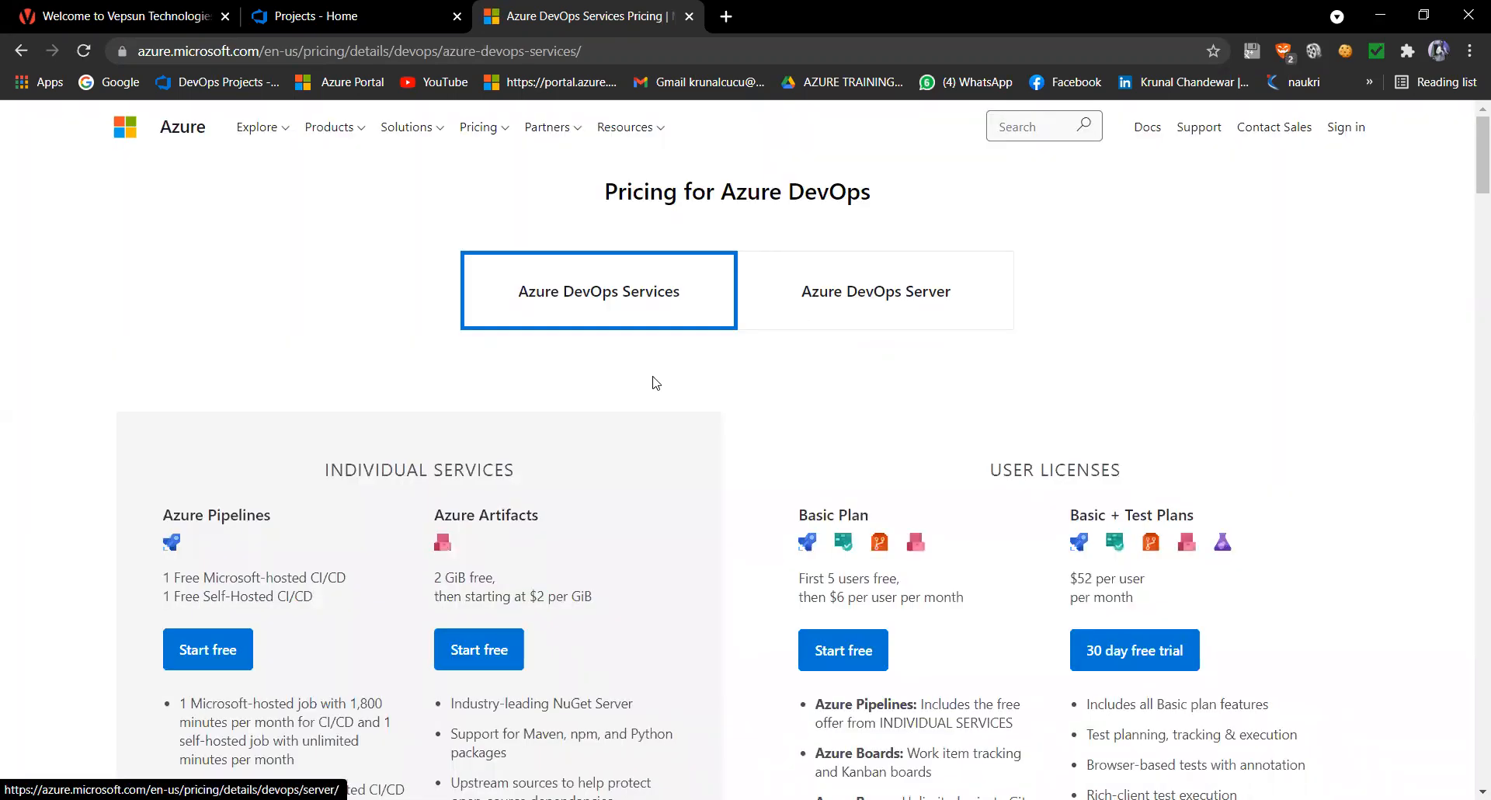
scroll(107, 553, "down", 8)
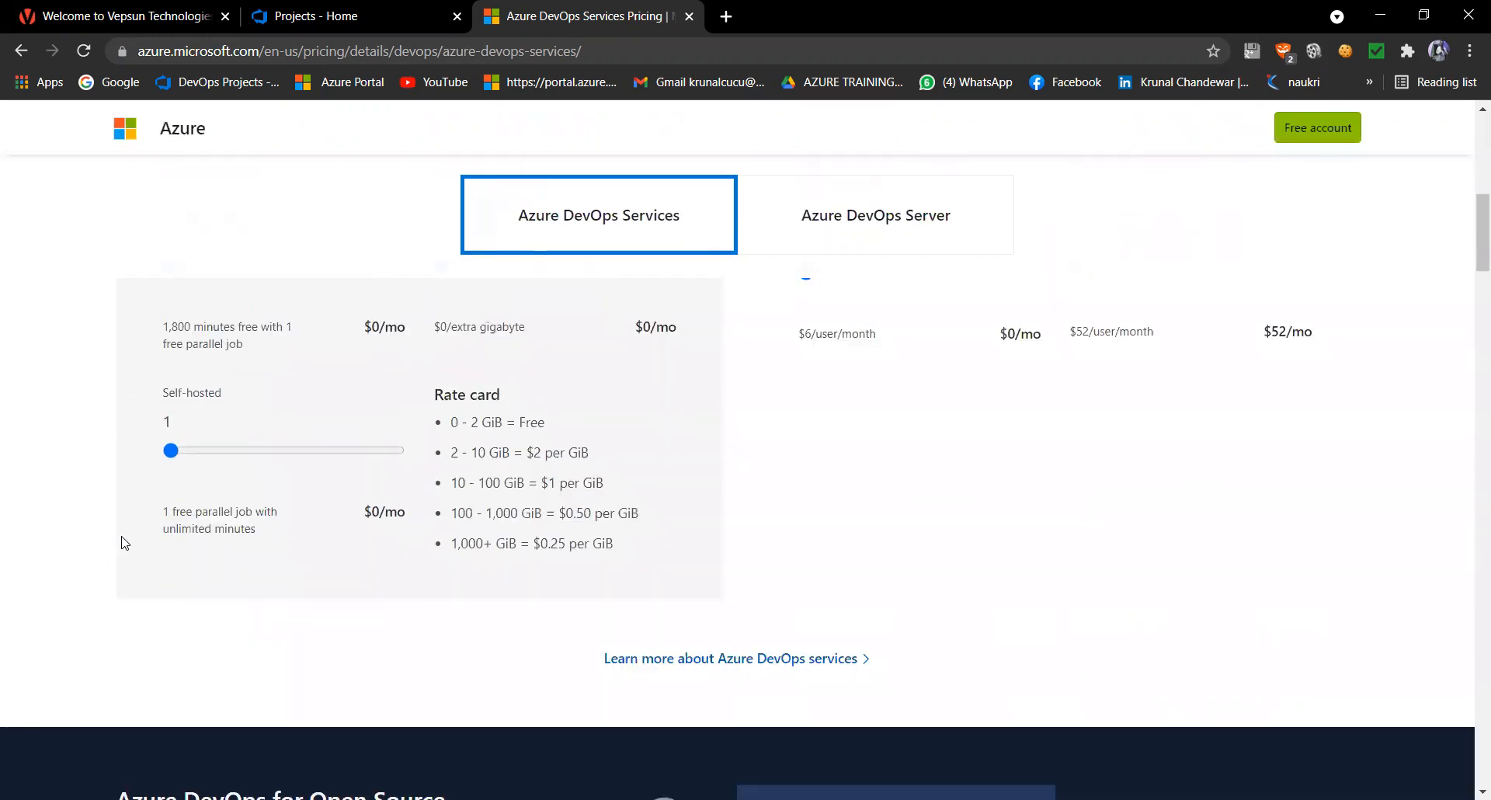
scroll(124, 542, "up", 3)
scroll(122, 542, "up", 5)
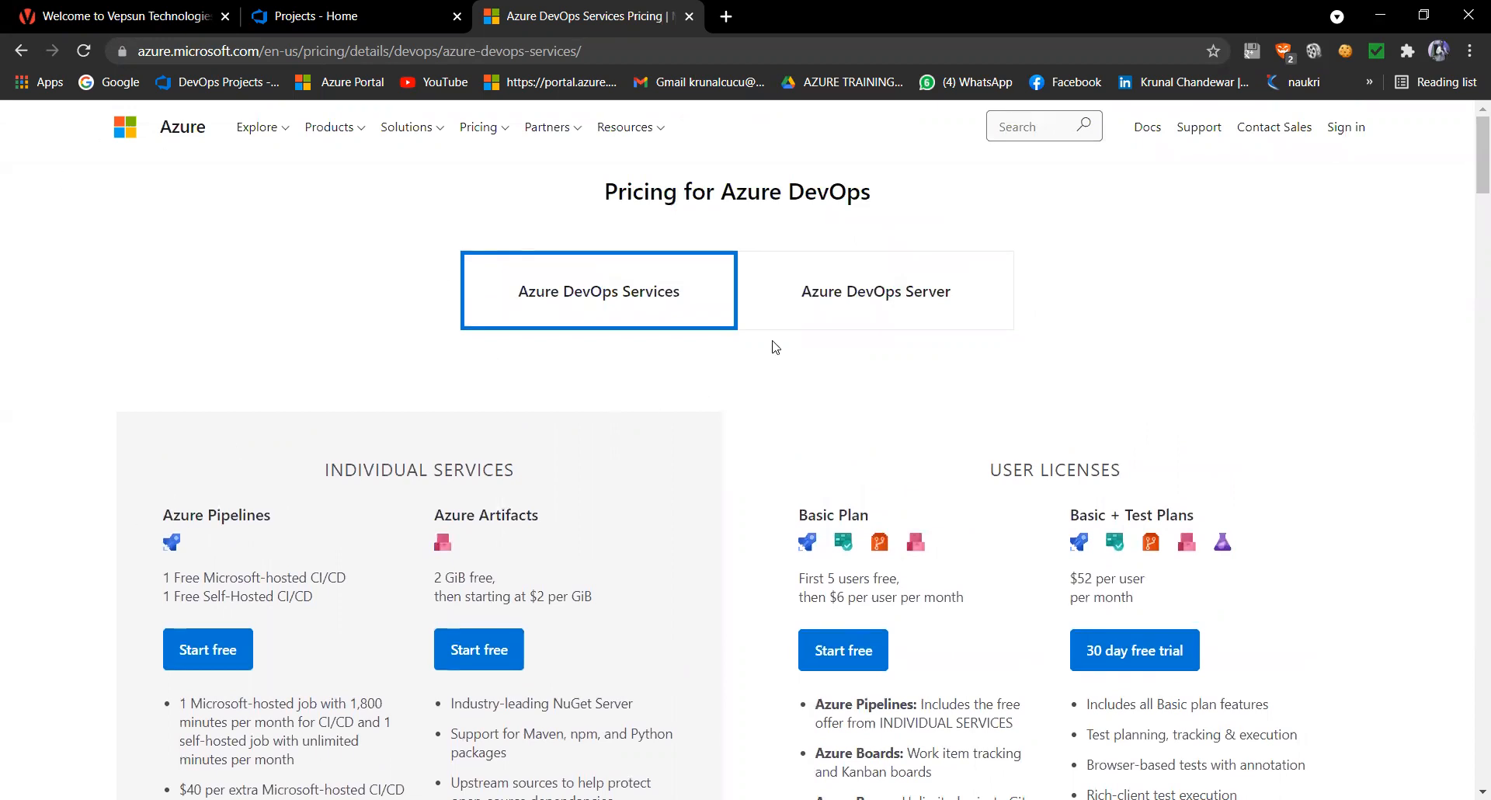
left_click(853, 295)
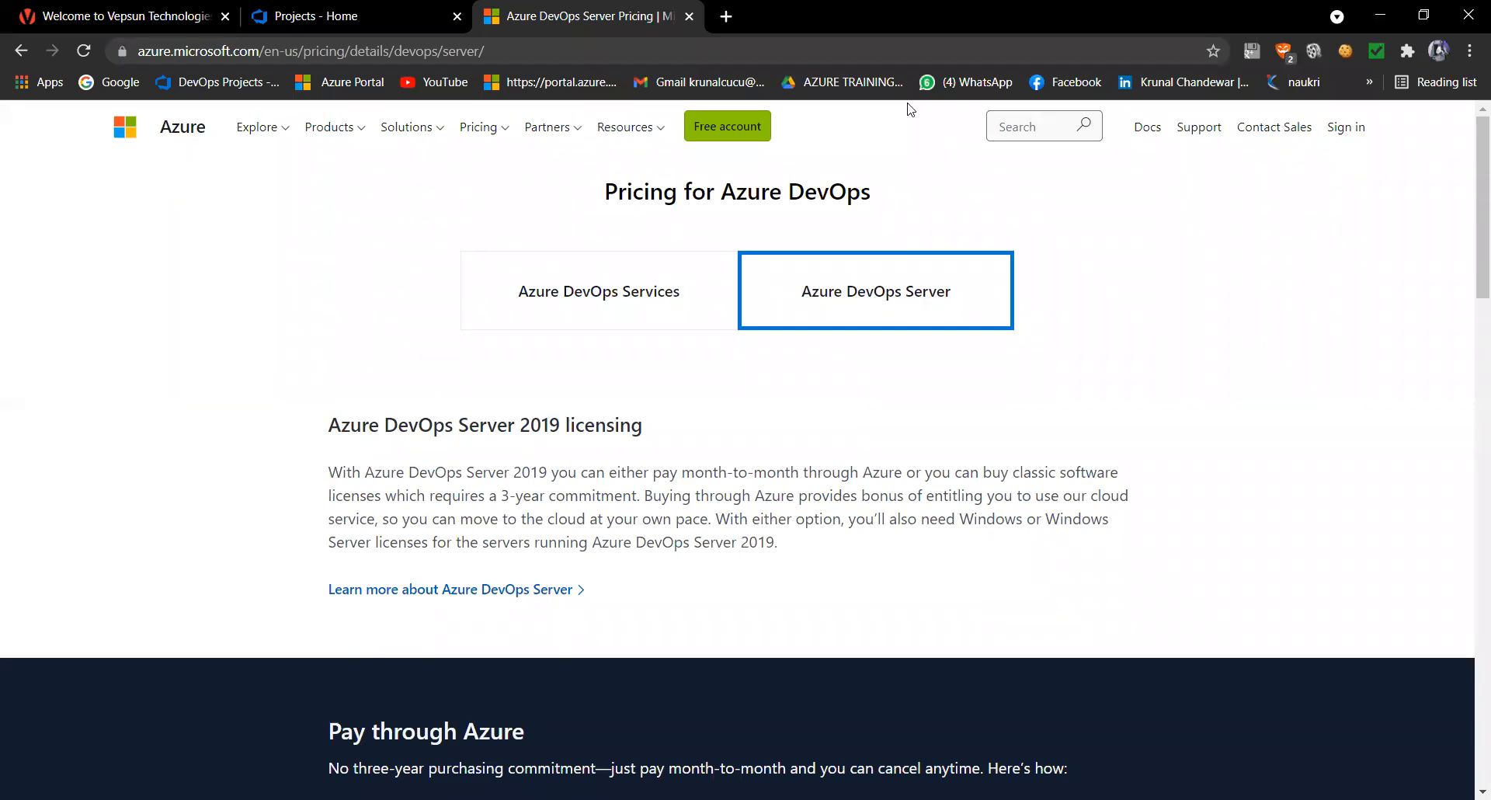
Step: Open the Azure Portal in a new browser tab and look over the Azure Migrate Get started page
key("ctrl+t")
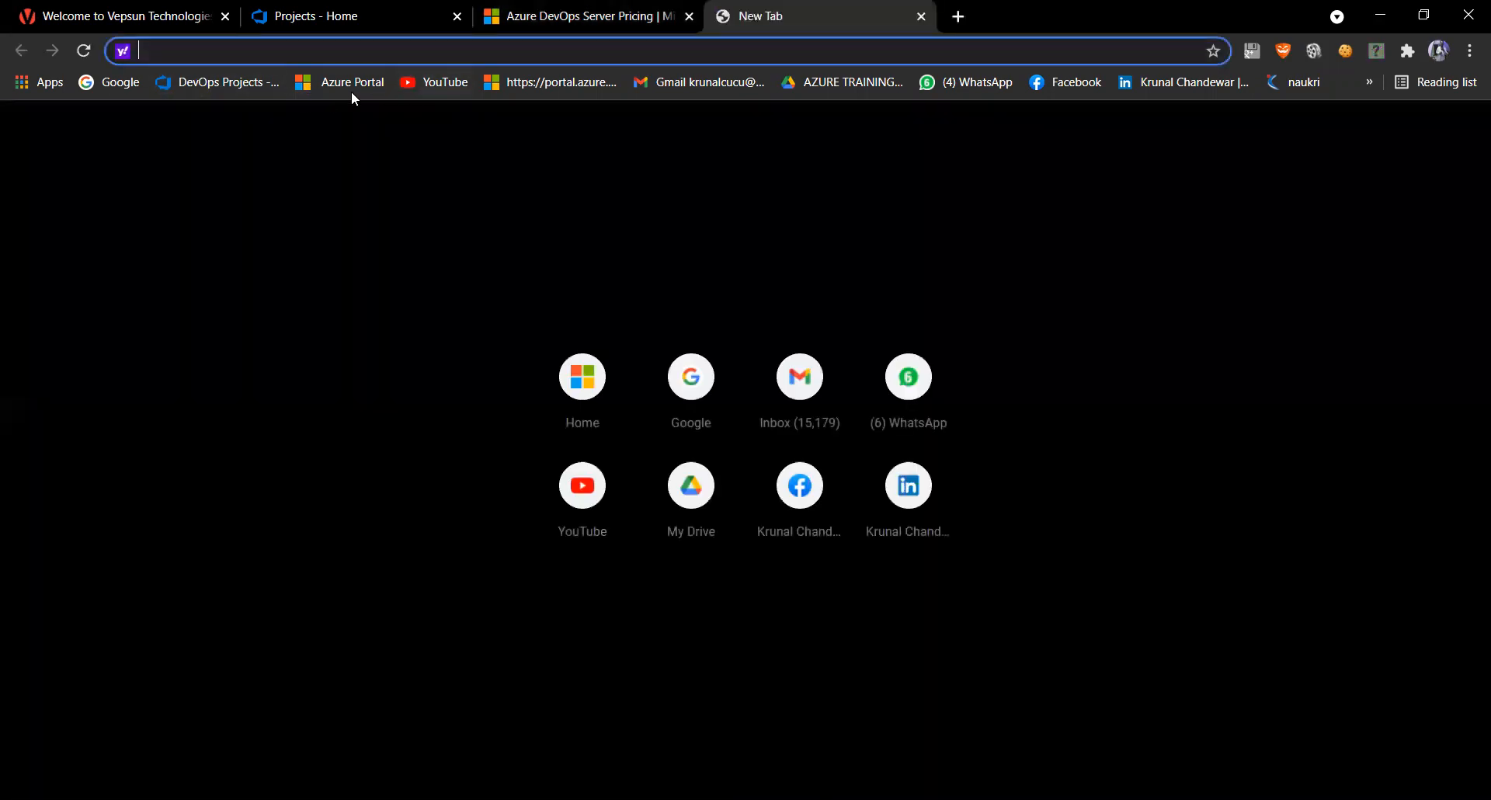
left_click(352, 84)
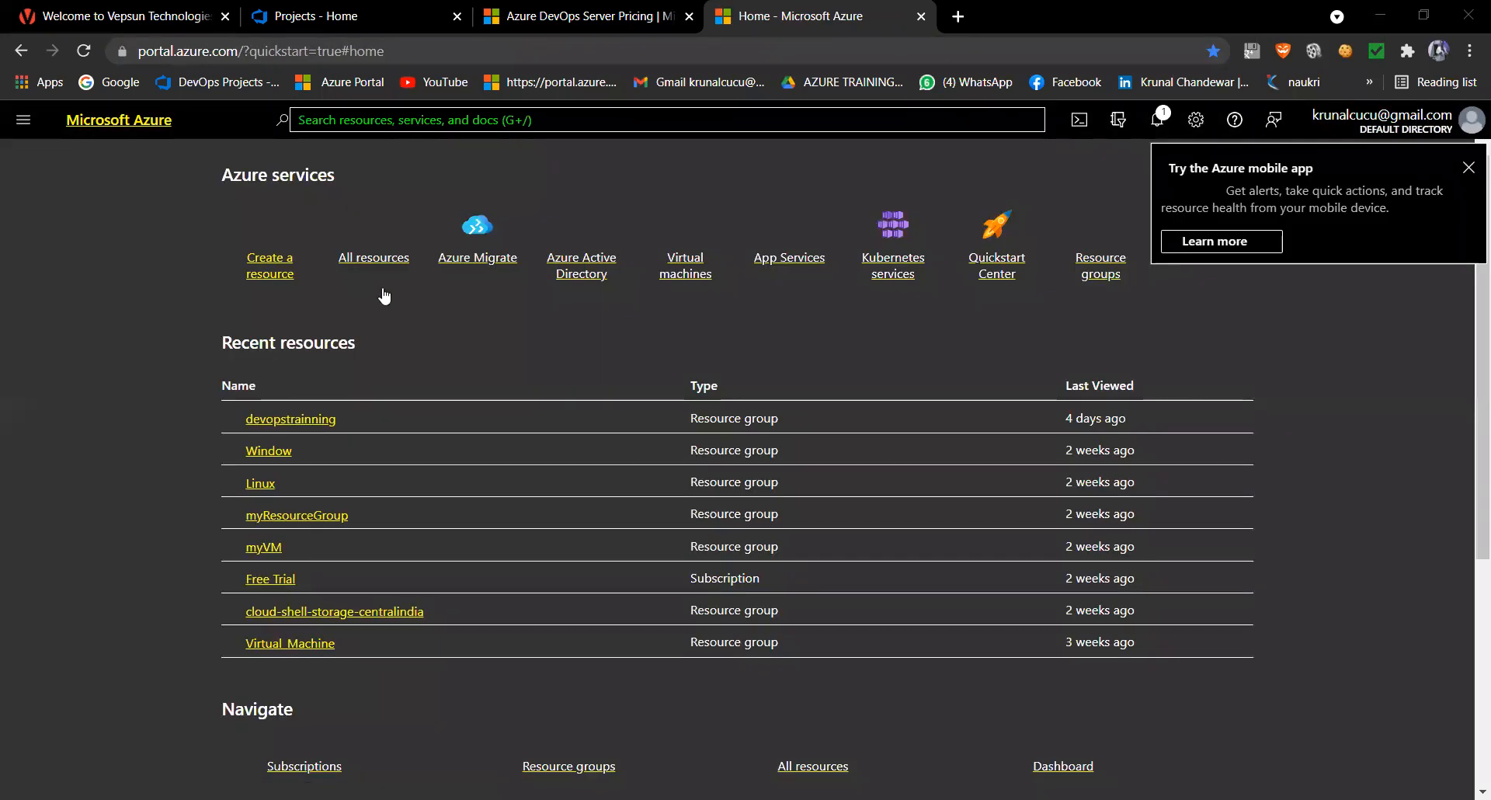
left_click(483, 264)
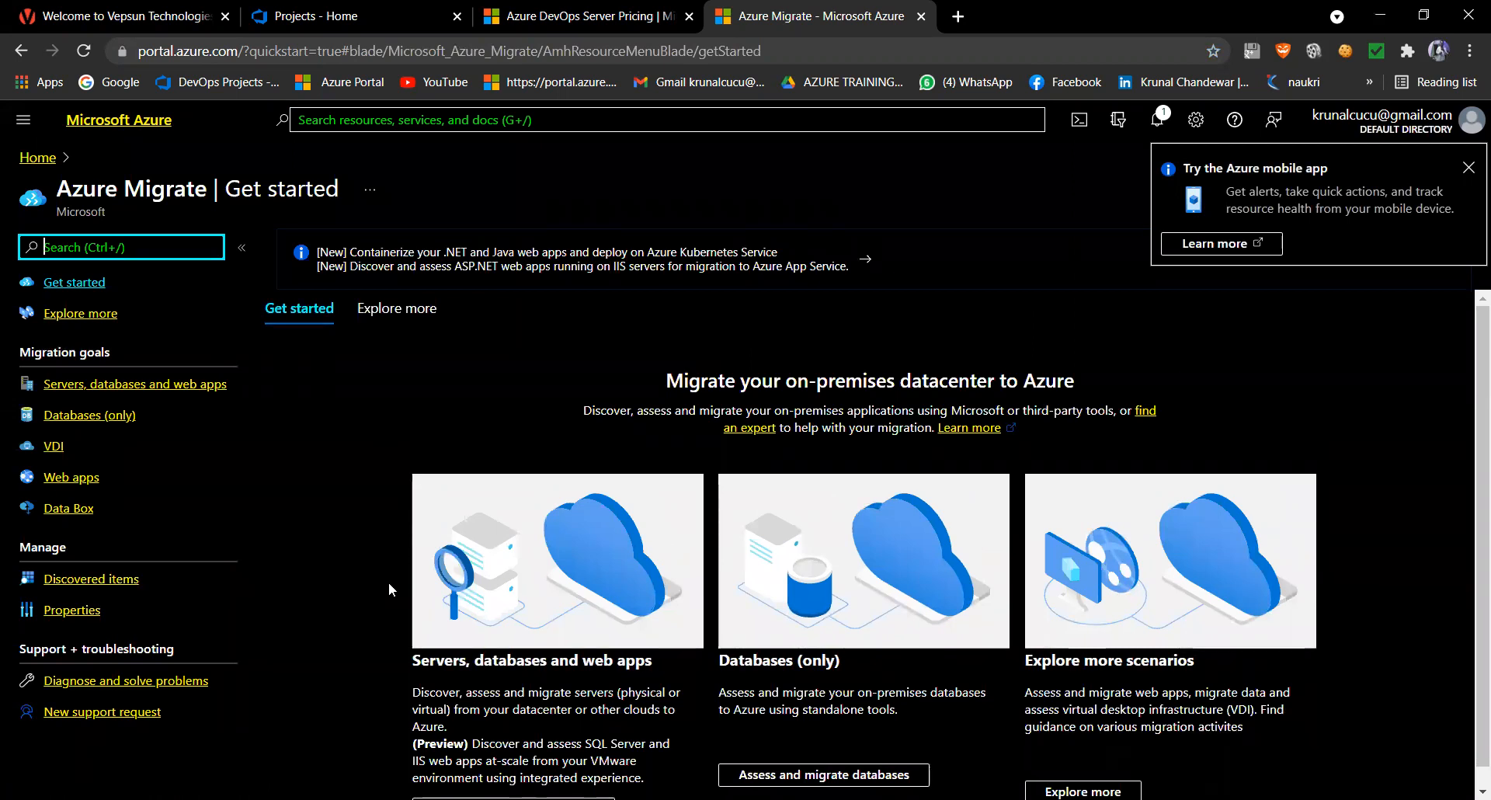
scroll(385, 582, "down", 1)
scroll(381, 582, "up", 1)
scroll(379, 584, "down", 1)
scroll(376, 588, "up", 1)
scroll(372, 590, "down", 1)
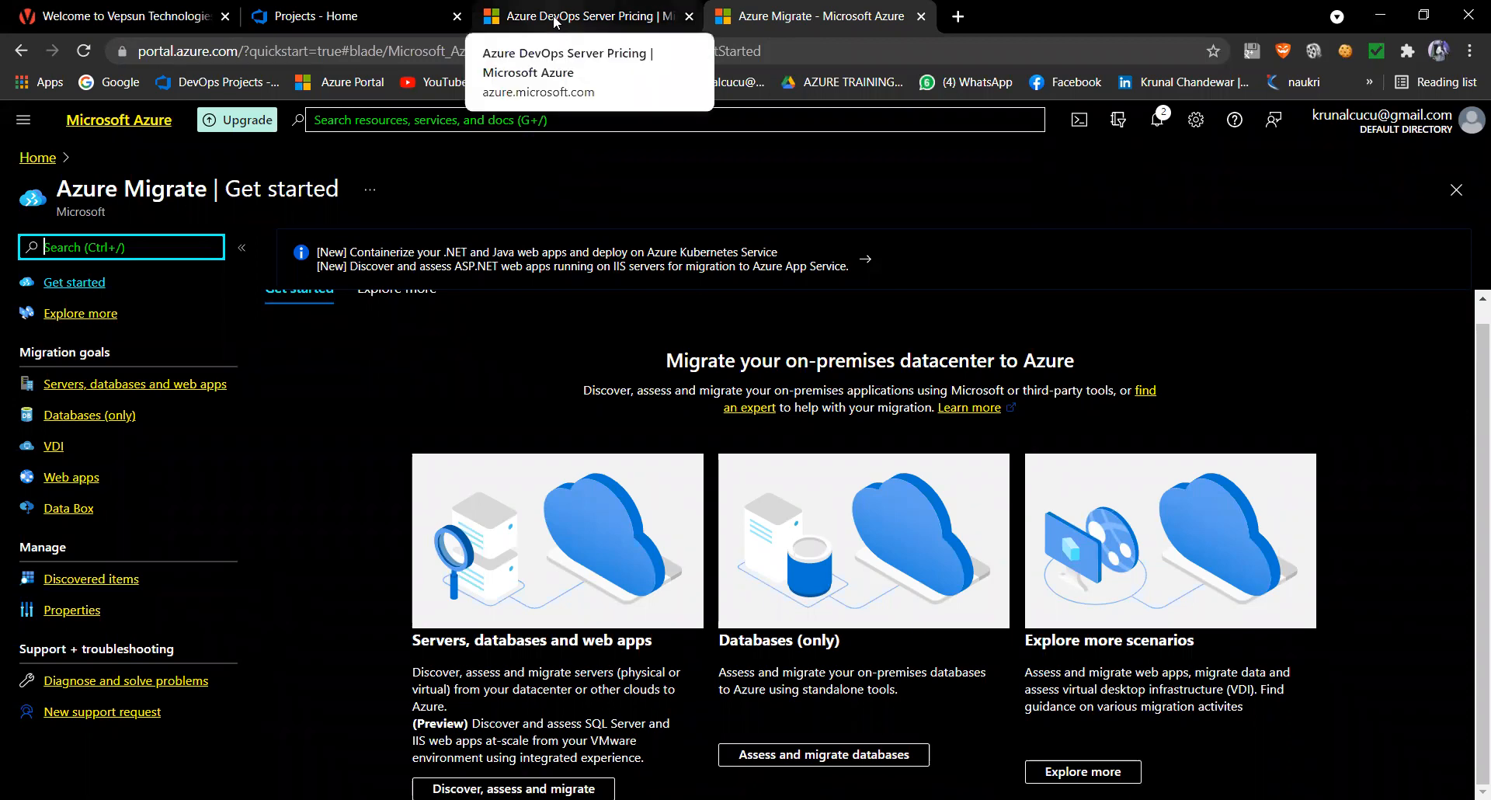
Step: Switch back to the organization's projects overview in Azure DevOps
left_click(334, 26)
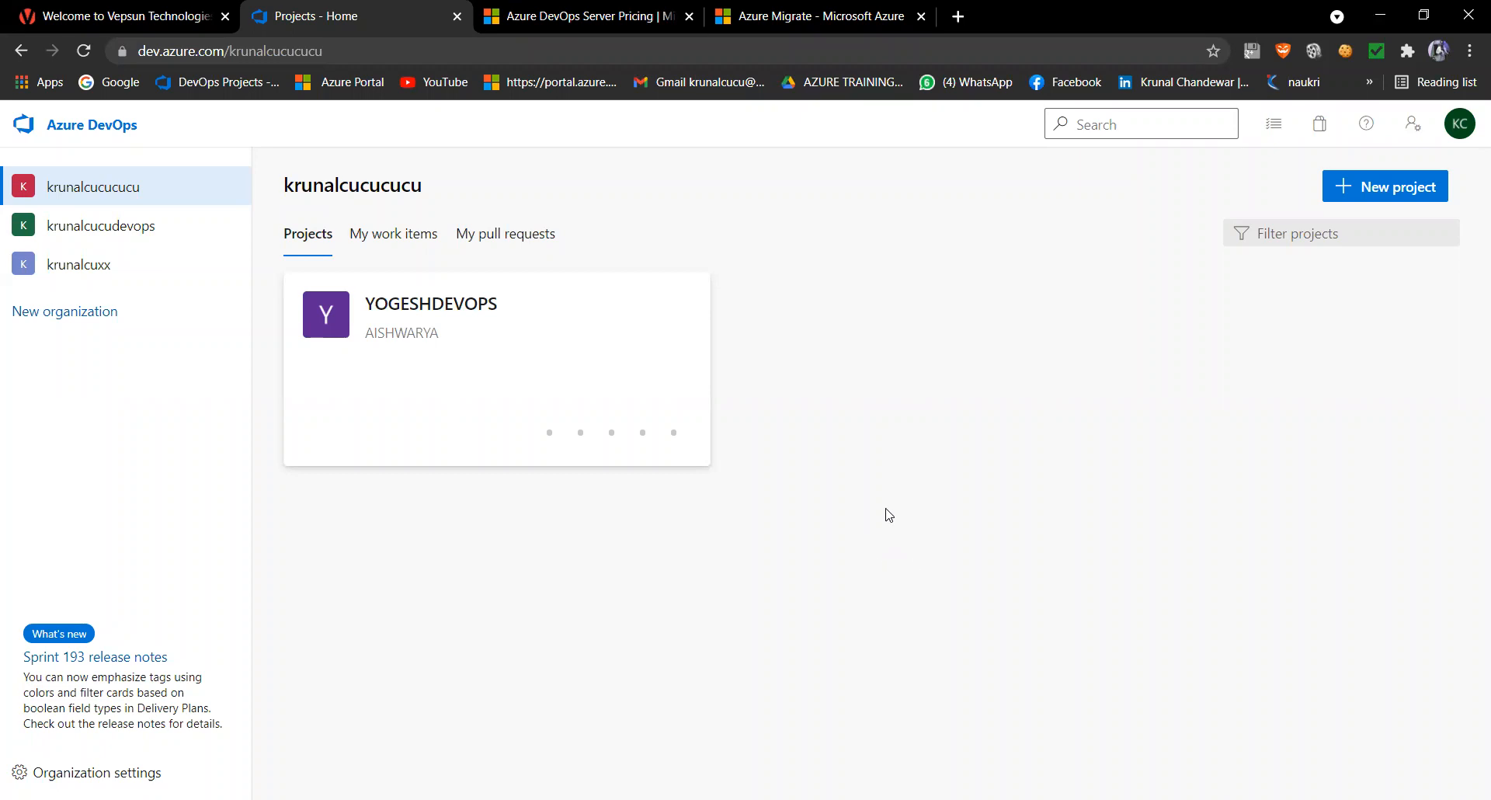
mouse_move(686, 459)
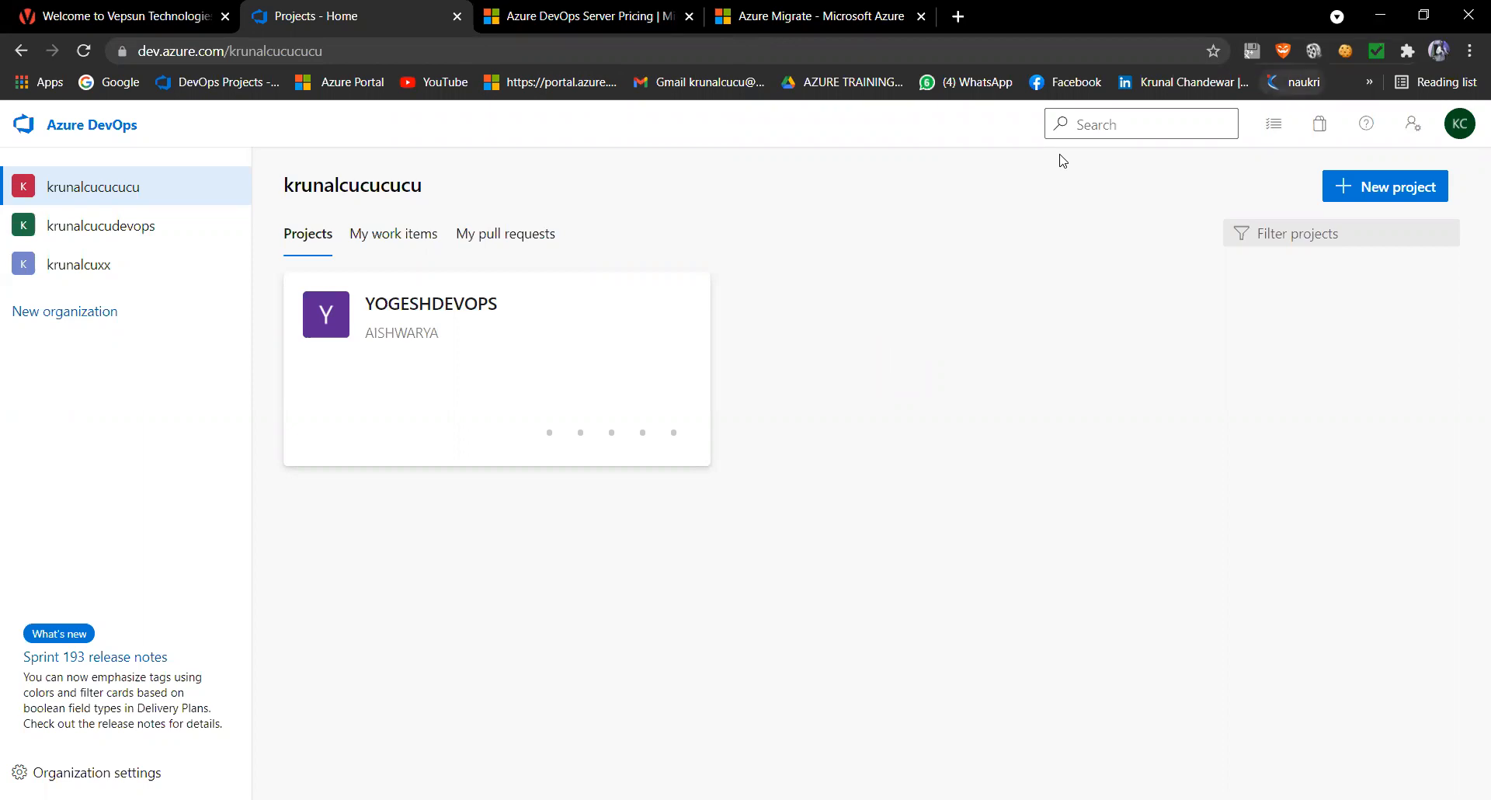
left_click(1369, 82)
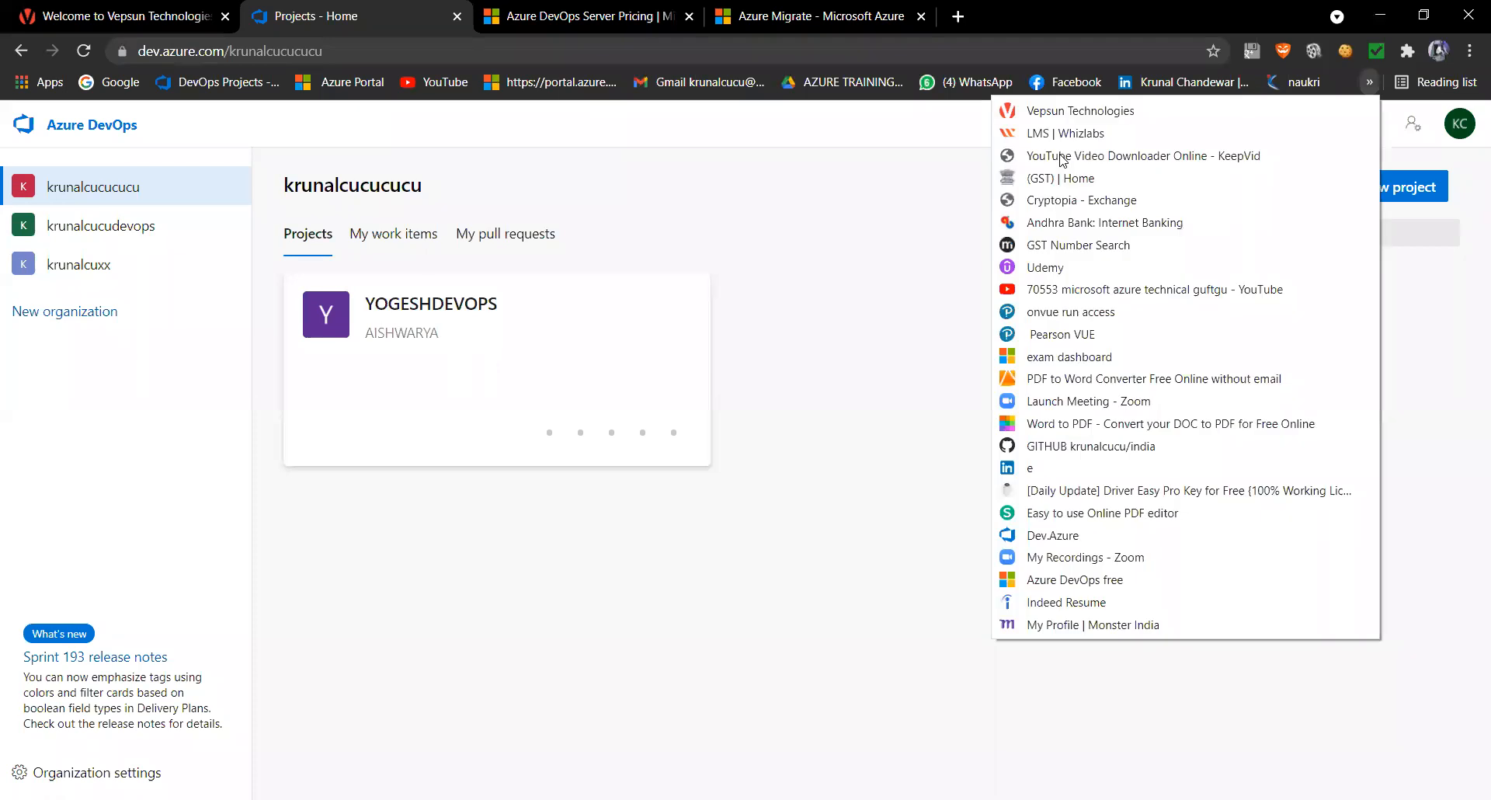
left_click(920, 373)
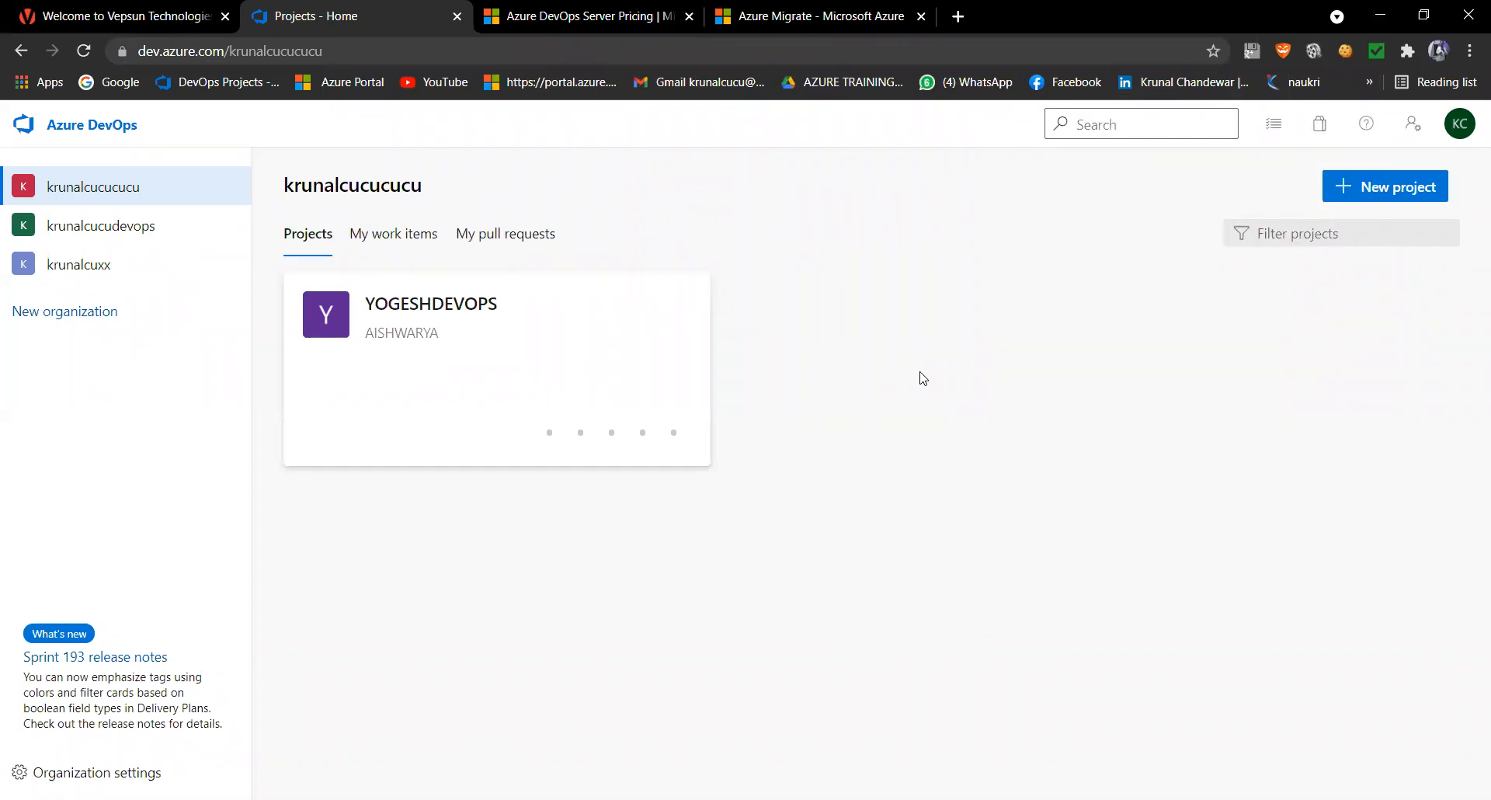